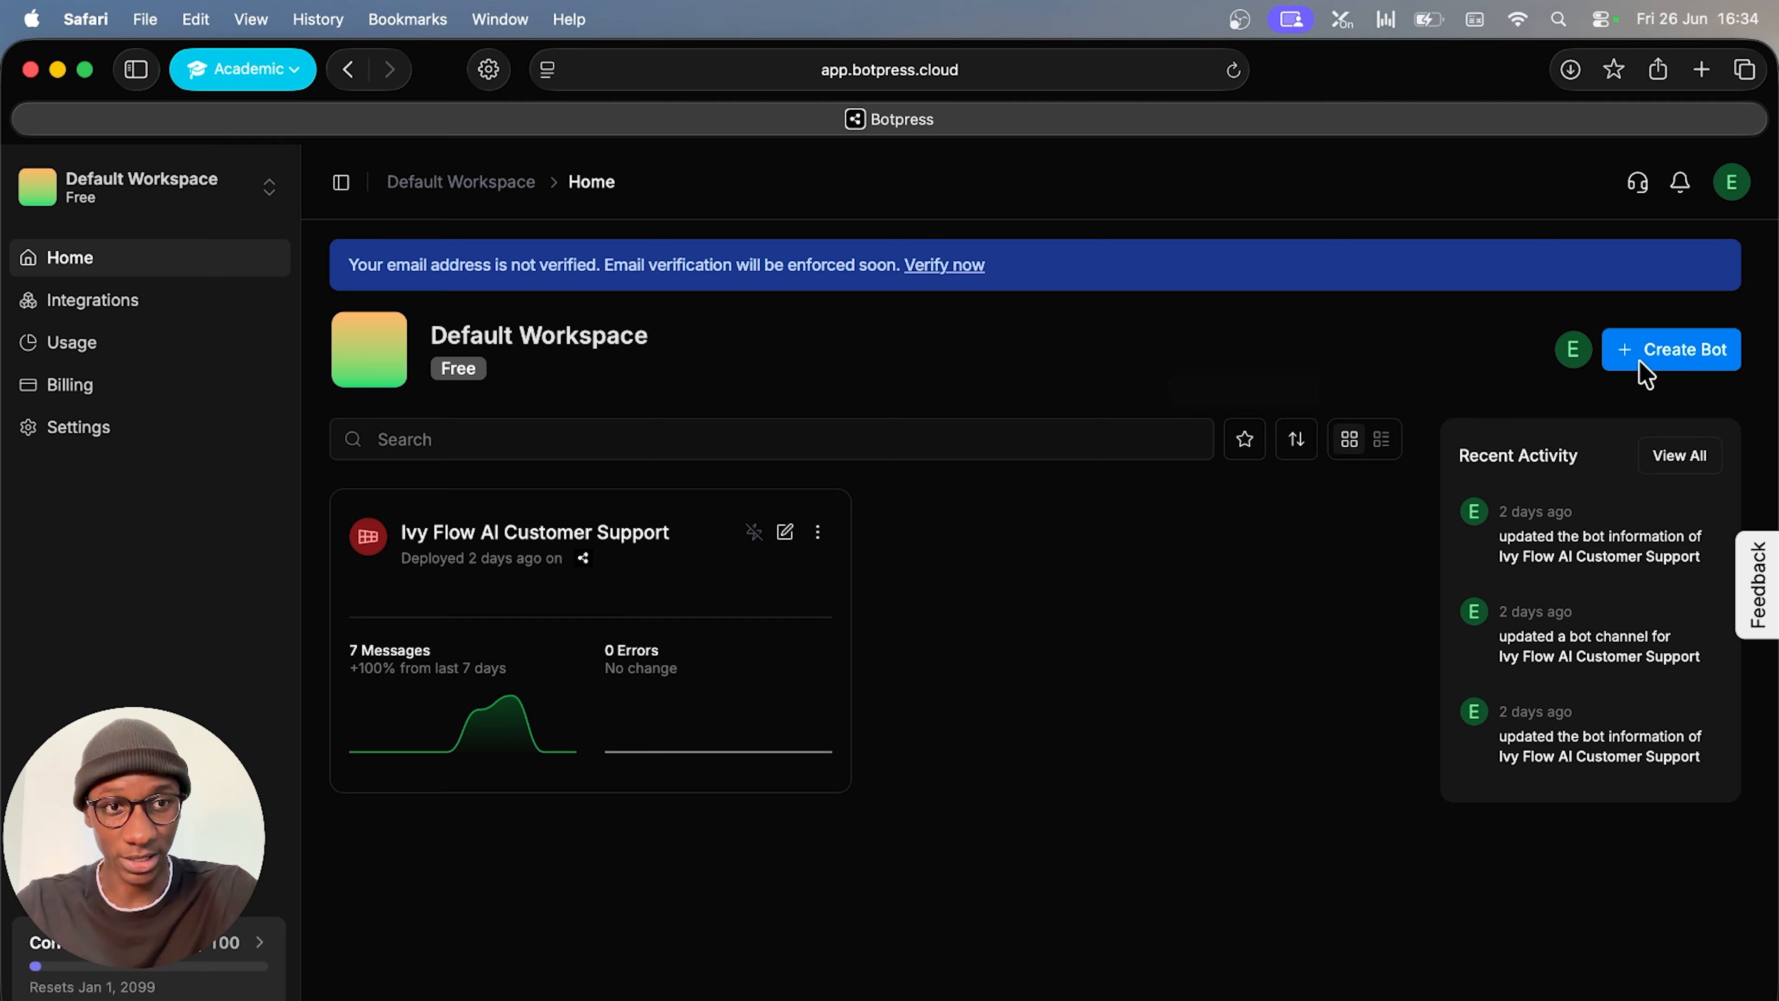
# Create a new bot from scratch and delete the Getting Started video from its workflow canvas
pyautogui.click(1659, 366)
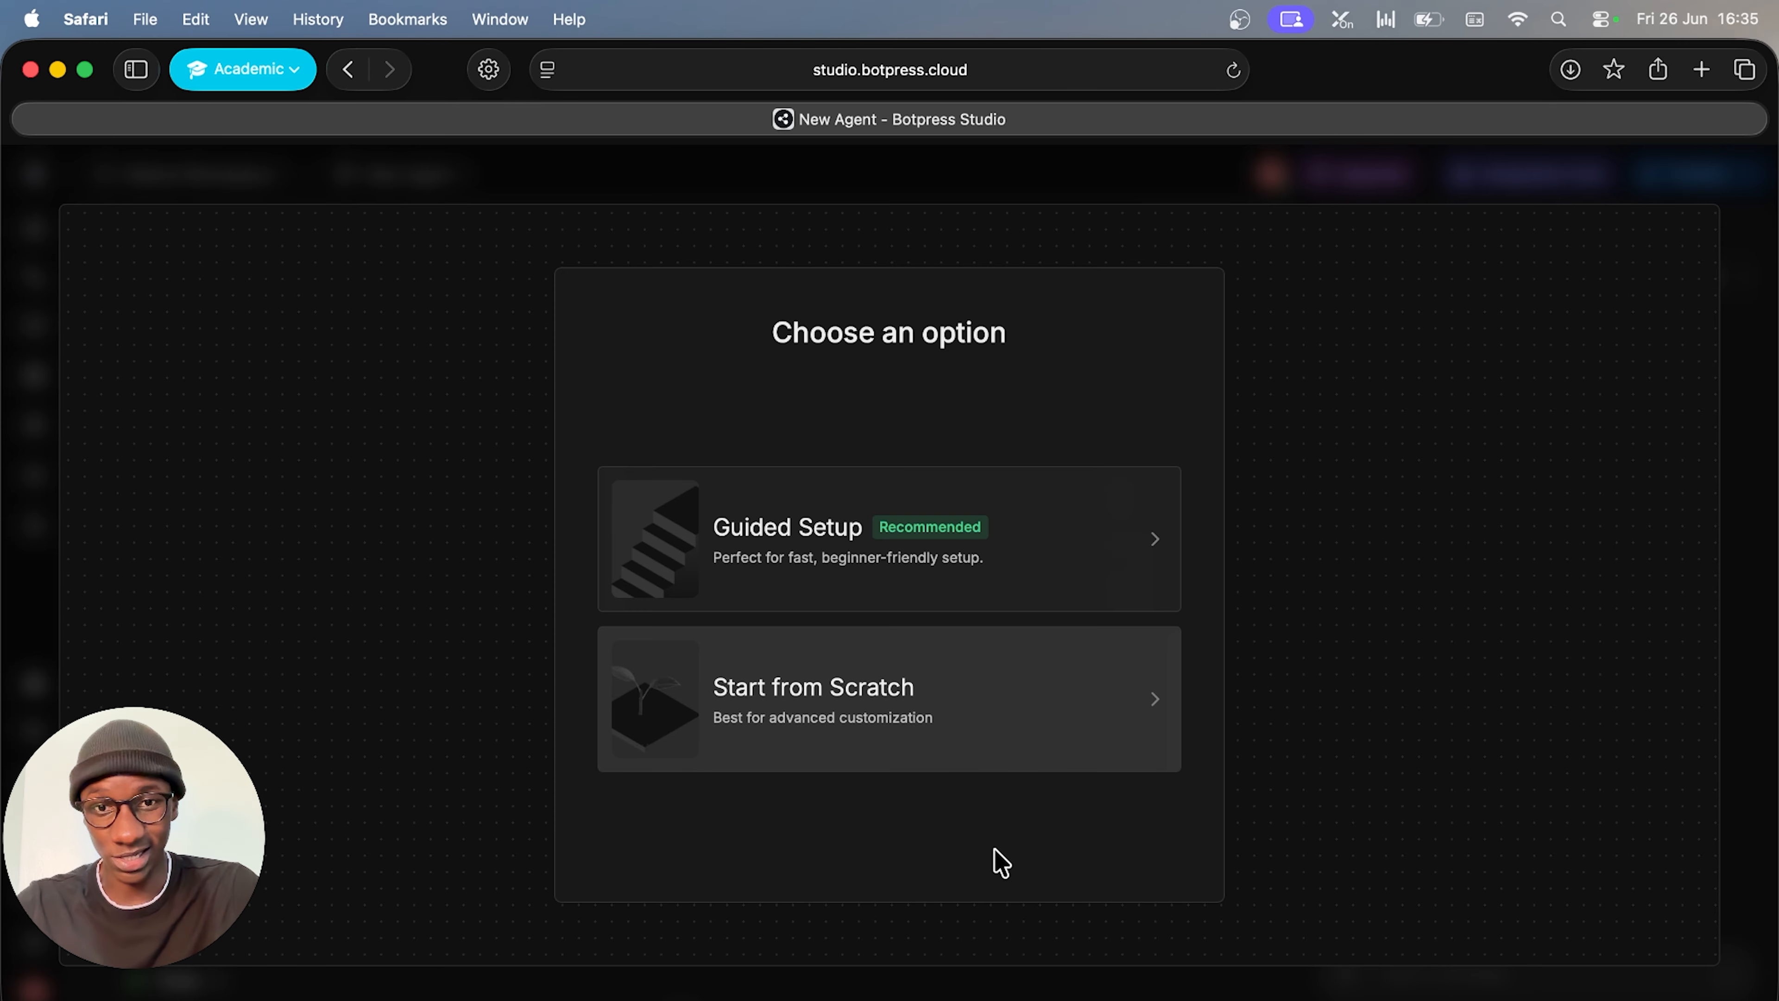
pyautogui.click(1000, 707)
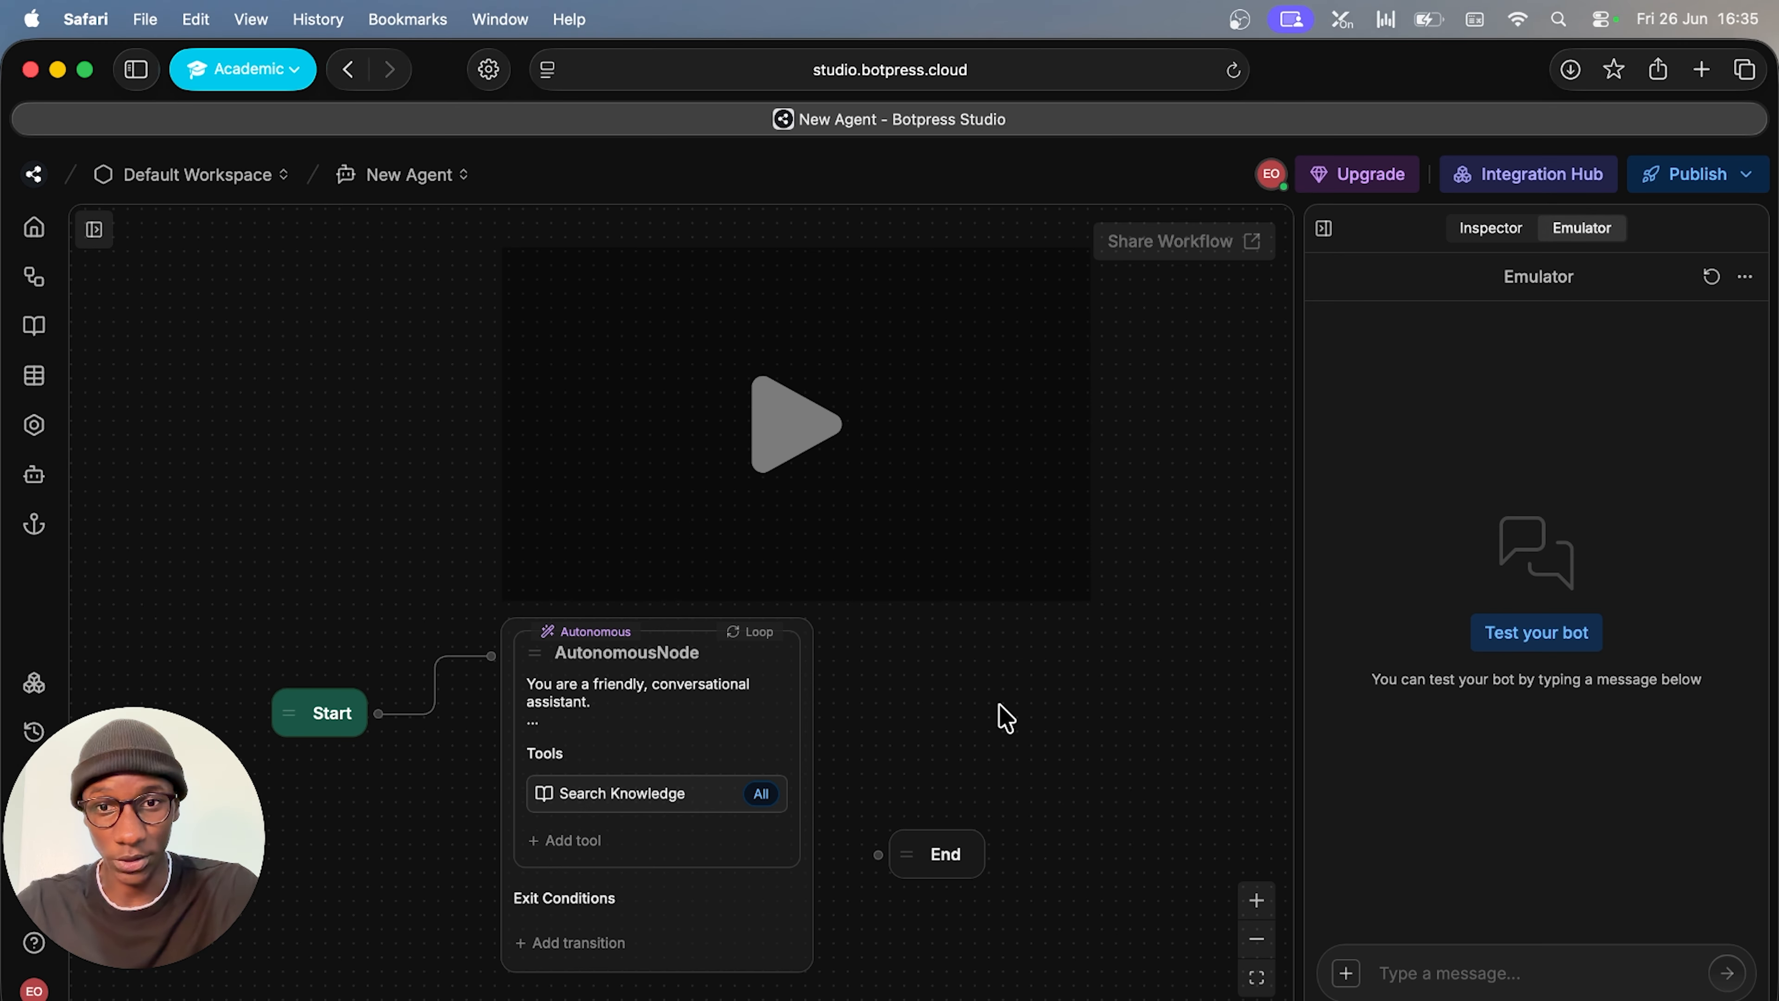
pyautogui.moveTo(1025, 736); pyautogui.dragTo(961, 727)
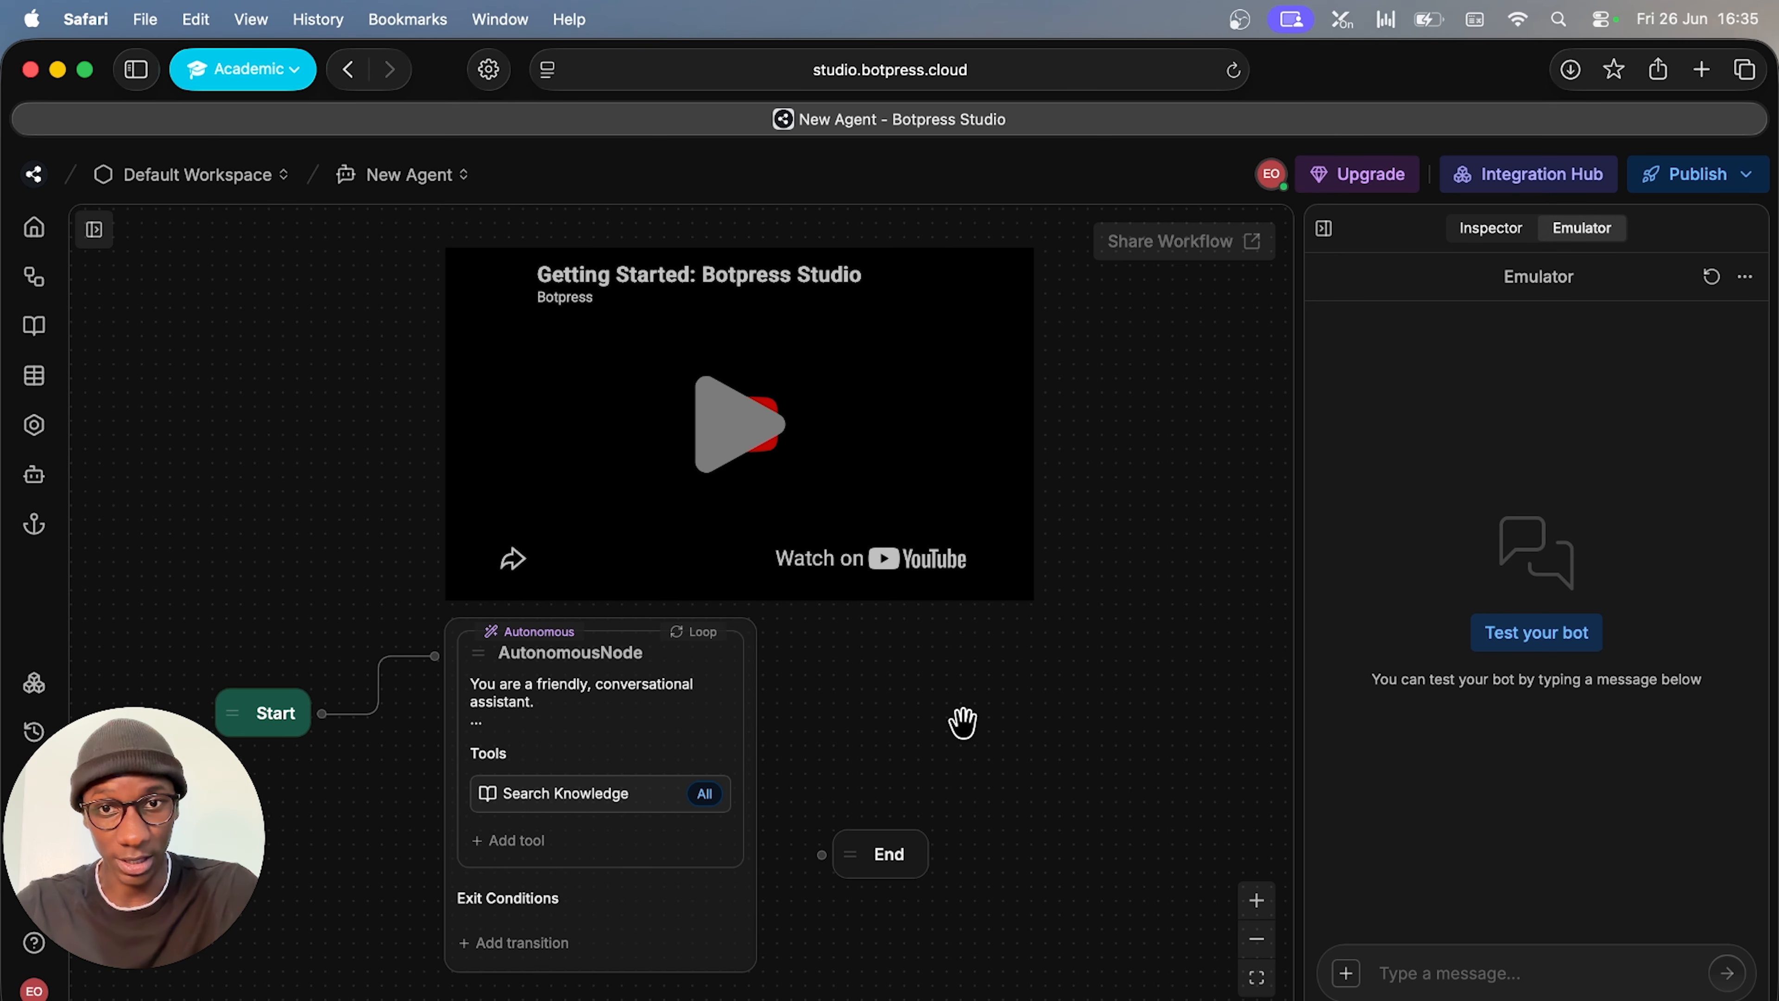
pyautogui.click(854, 398)
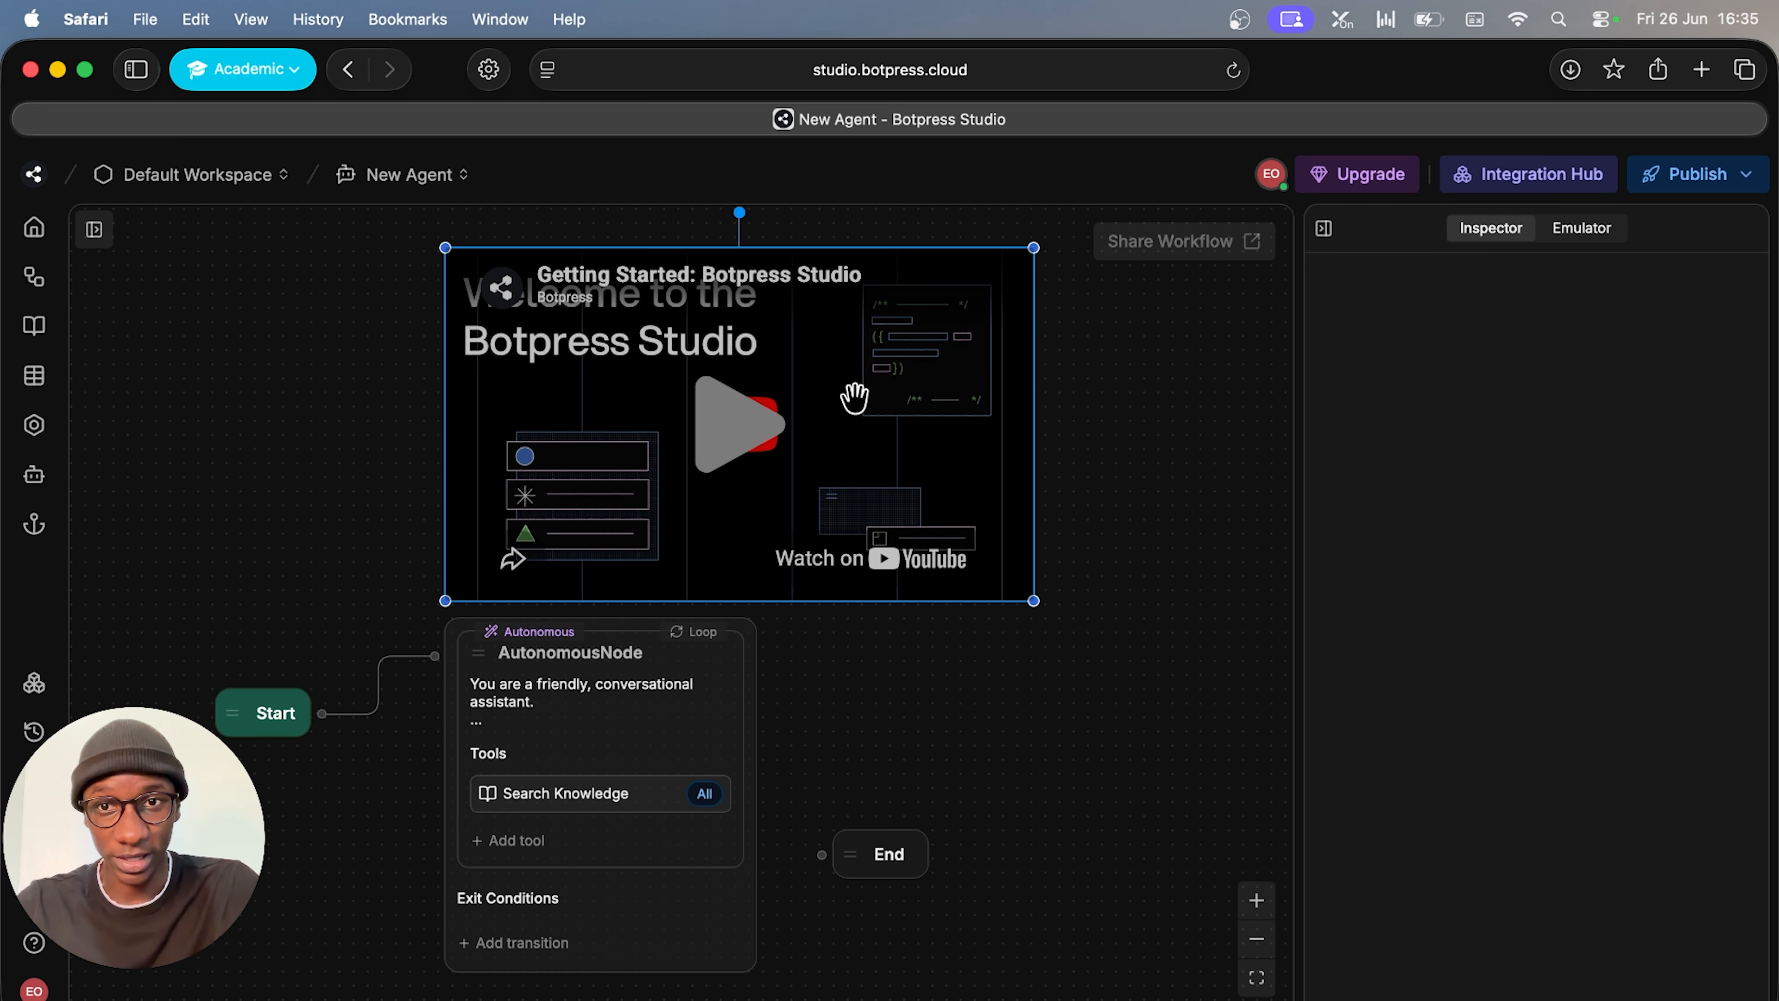
pyautogui.press('BackSpace')
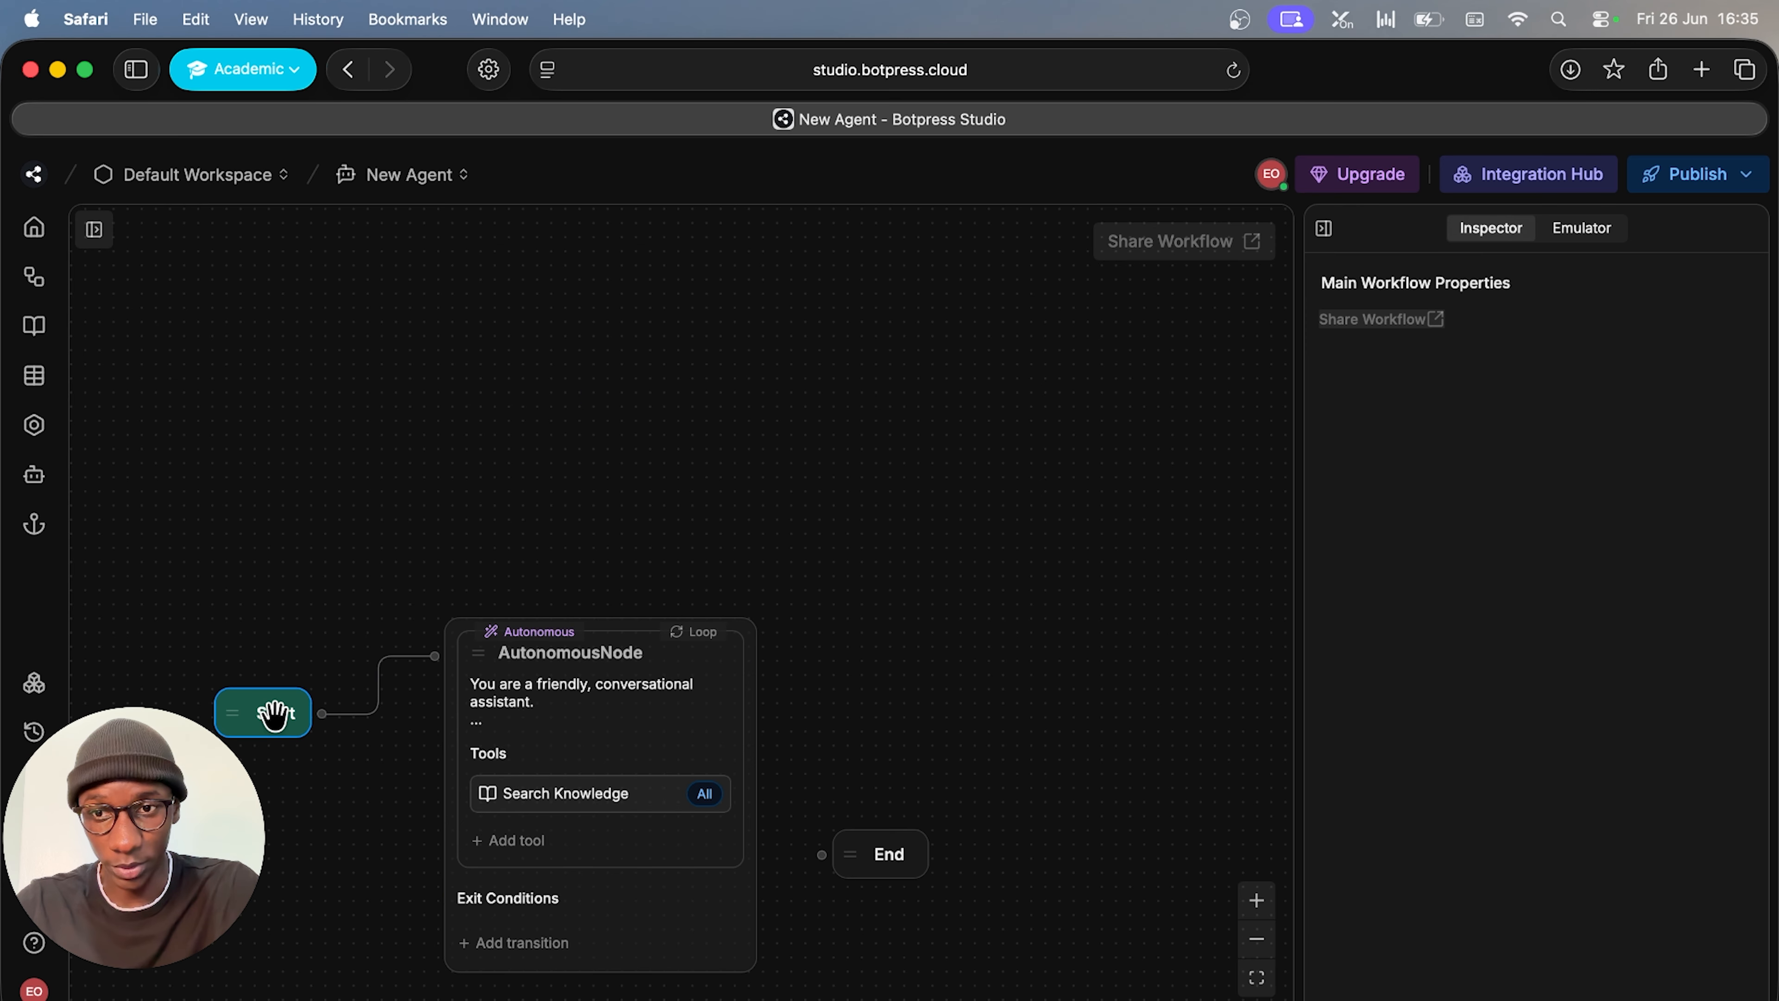
# Move the Start node up to roughly the height of the AutonomousNode's top on the canvas
pyautogui.moveTo(270, 715); pyautogui.dragTo(273, 661)
pyautogui.moveTo(564, 506); pyautogui.dragTo(675, 318)
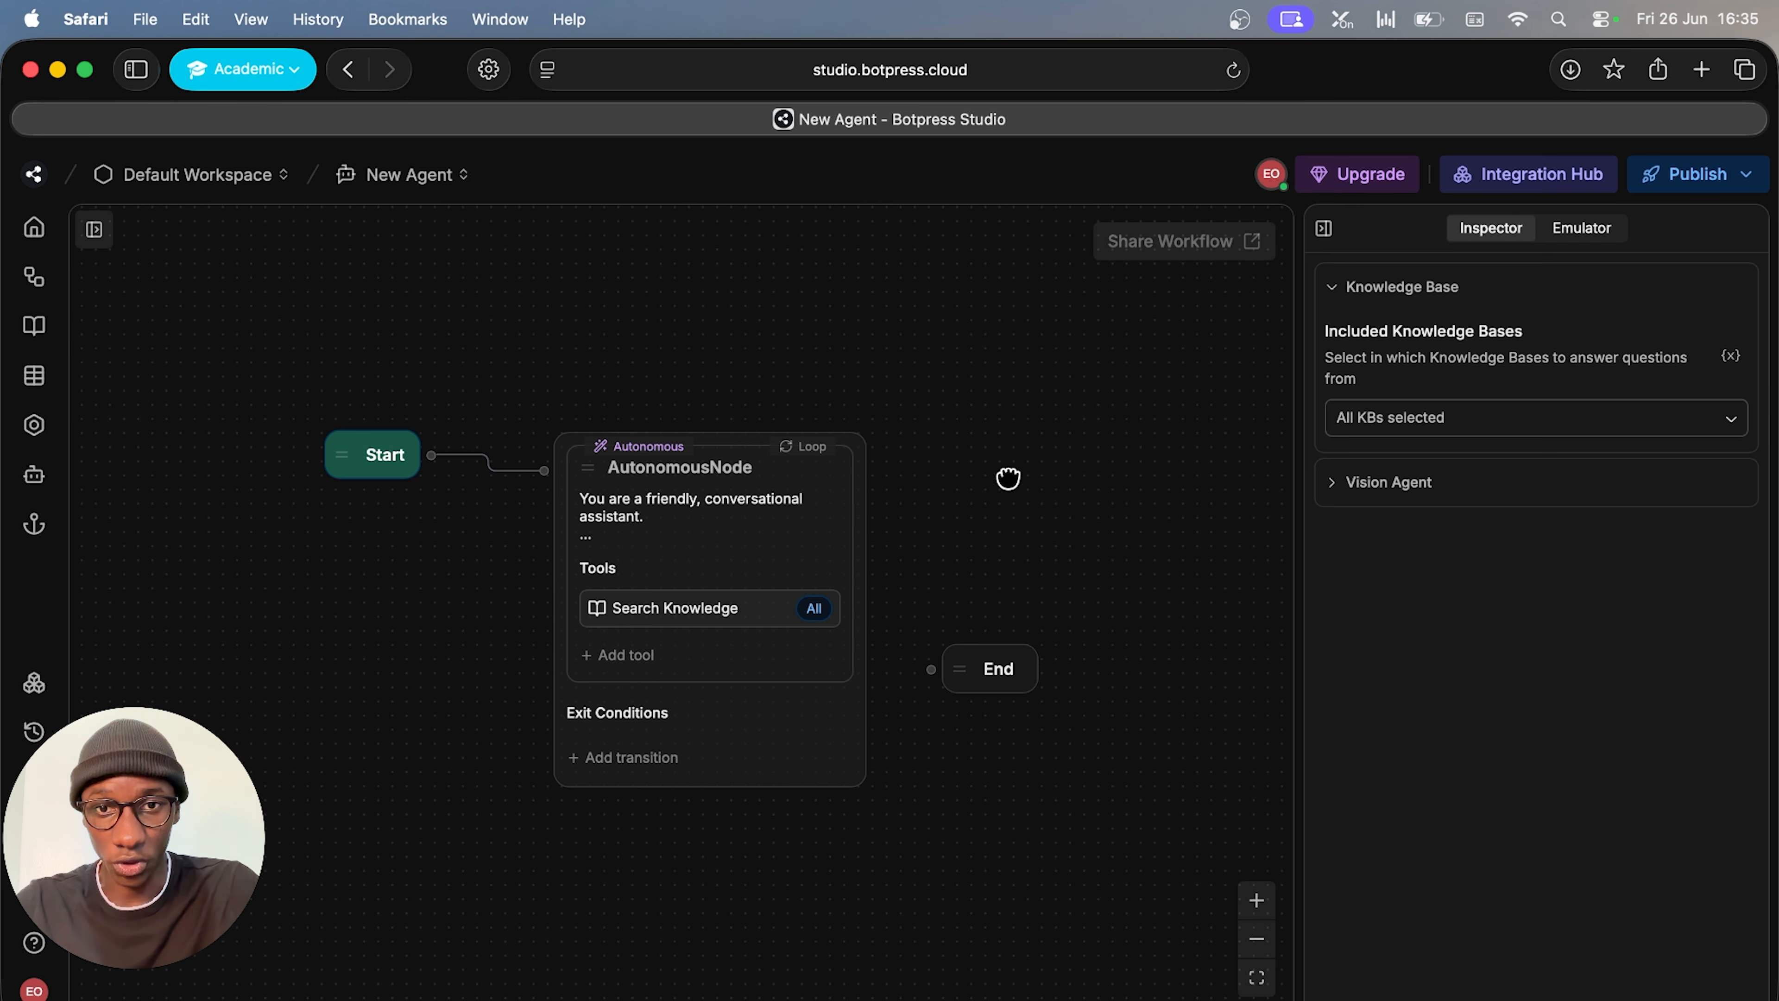
pyautogui.moveTo(1009, 477); pyautogui.dragTo(998, 449)
# Review the full default instructions of the AutonomousNode and close them without editing
pyautogui.click(729, 481)
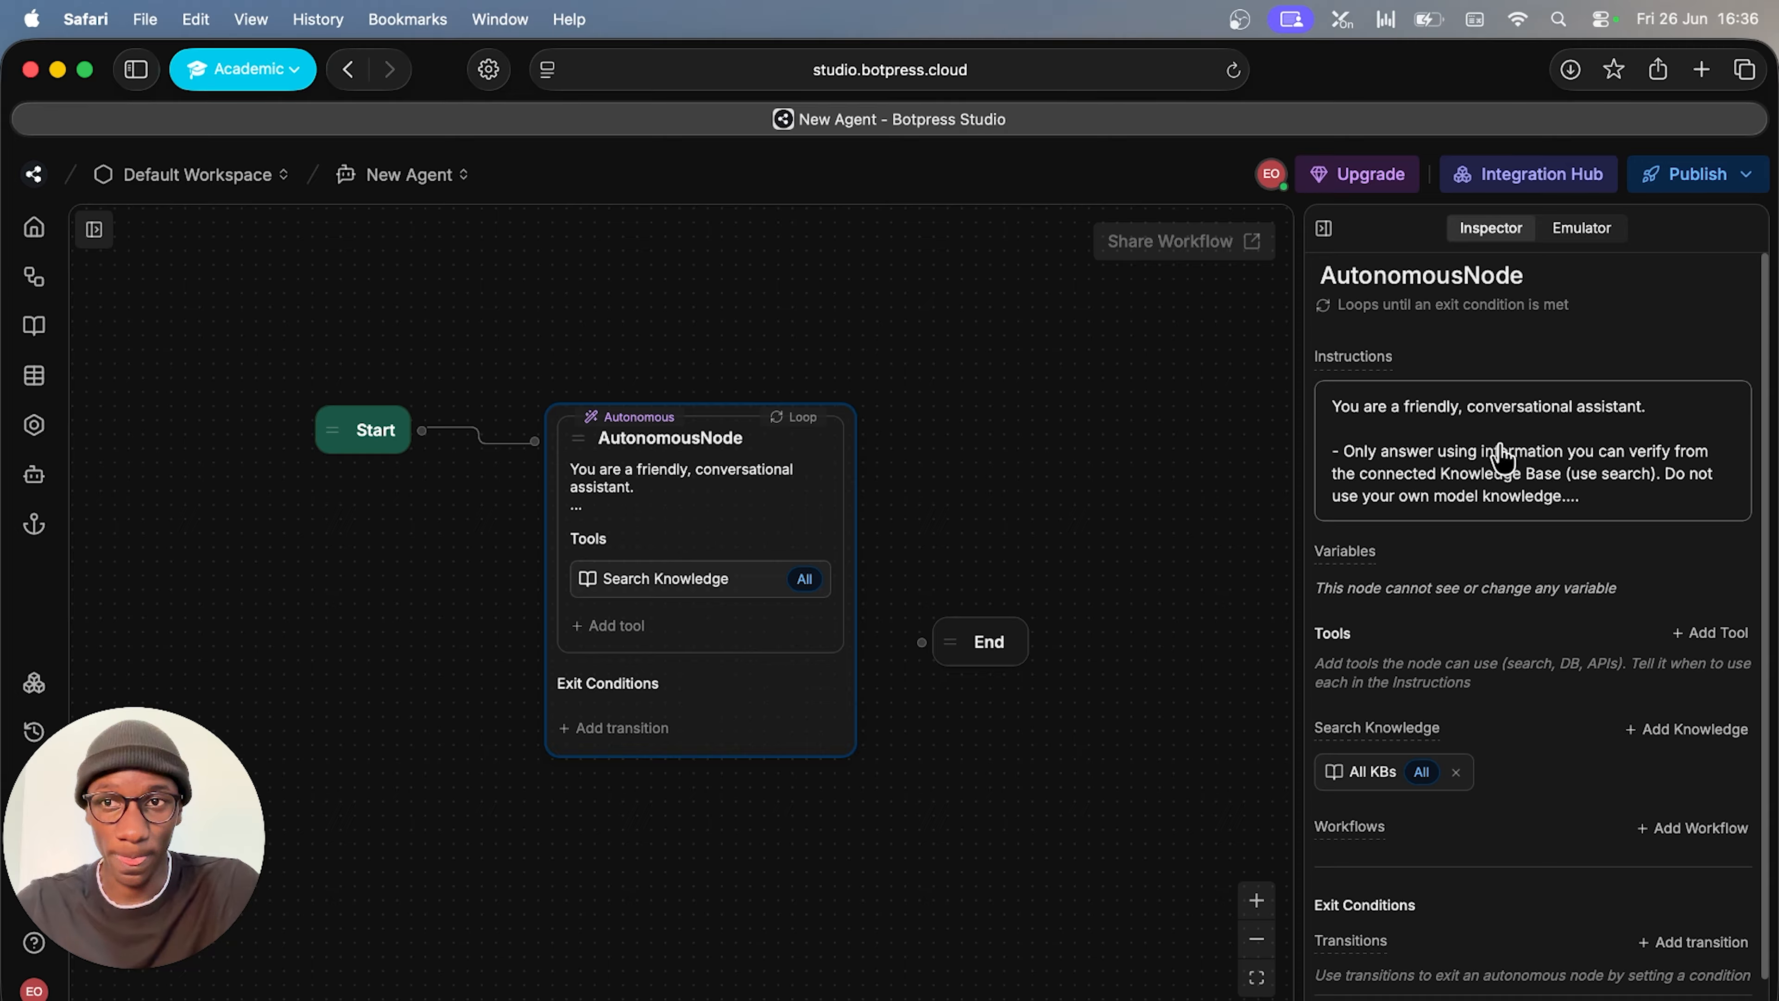
pyautogui.click(1502, 459)
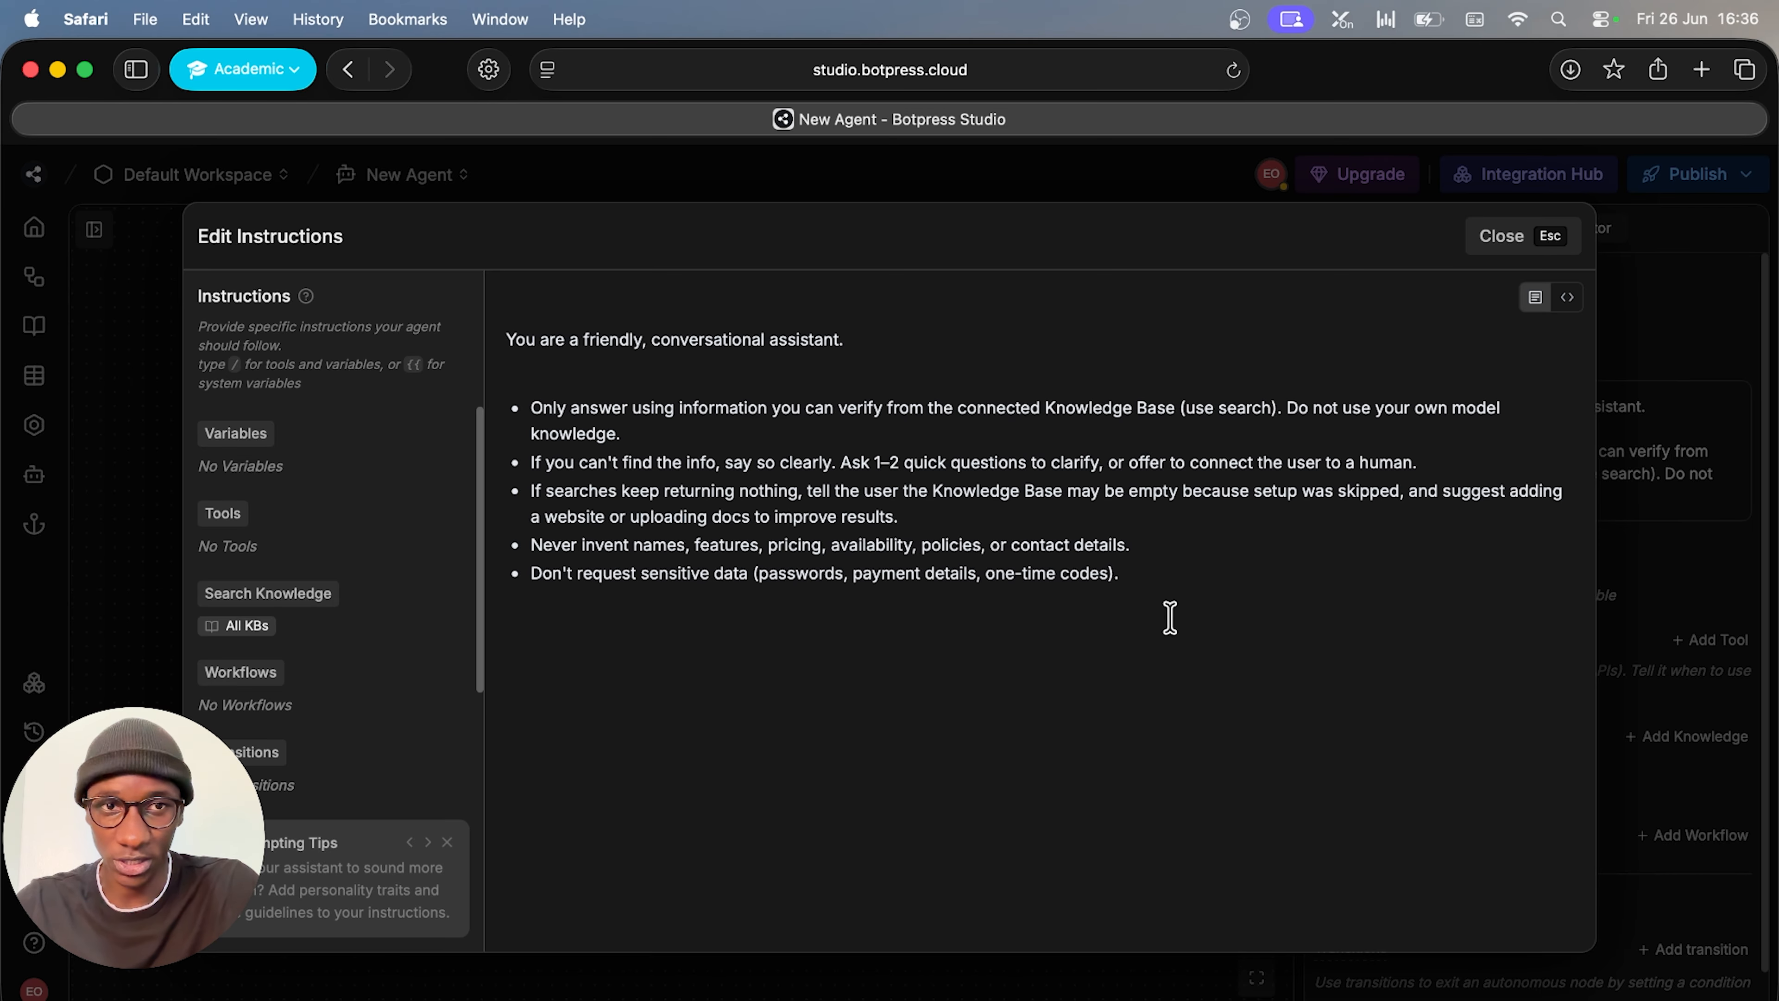
pyautogui.press('Escape')
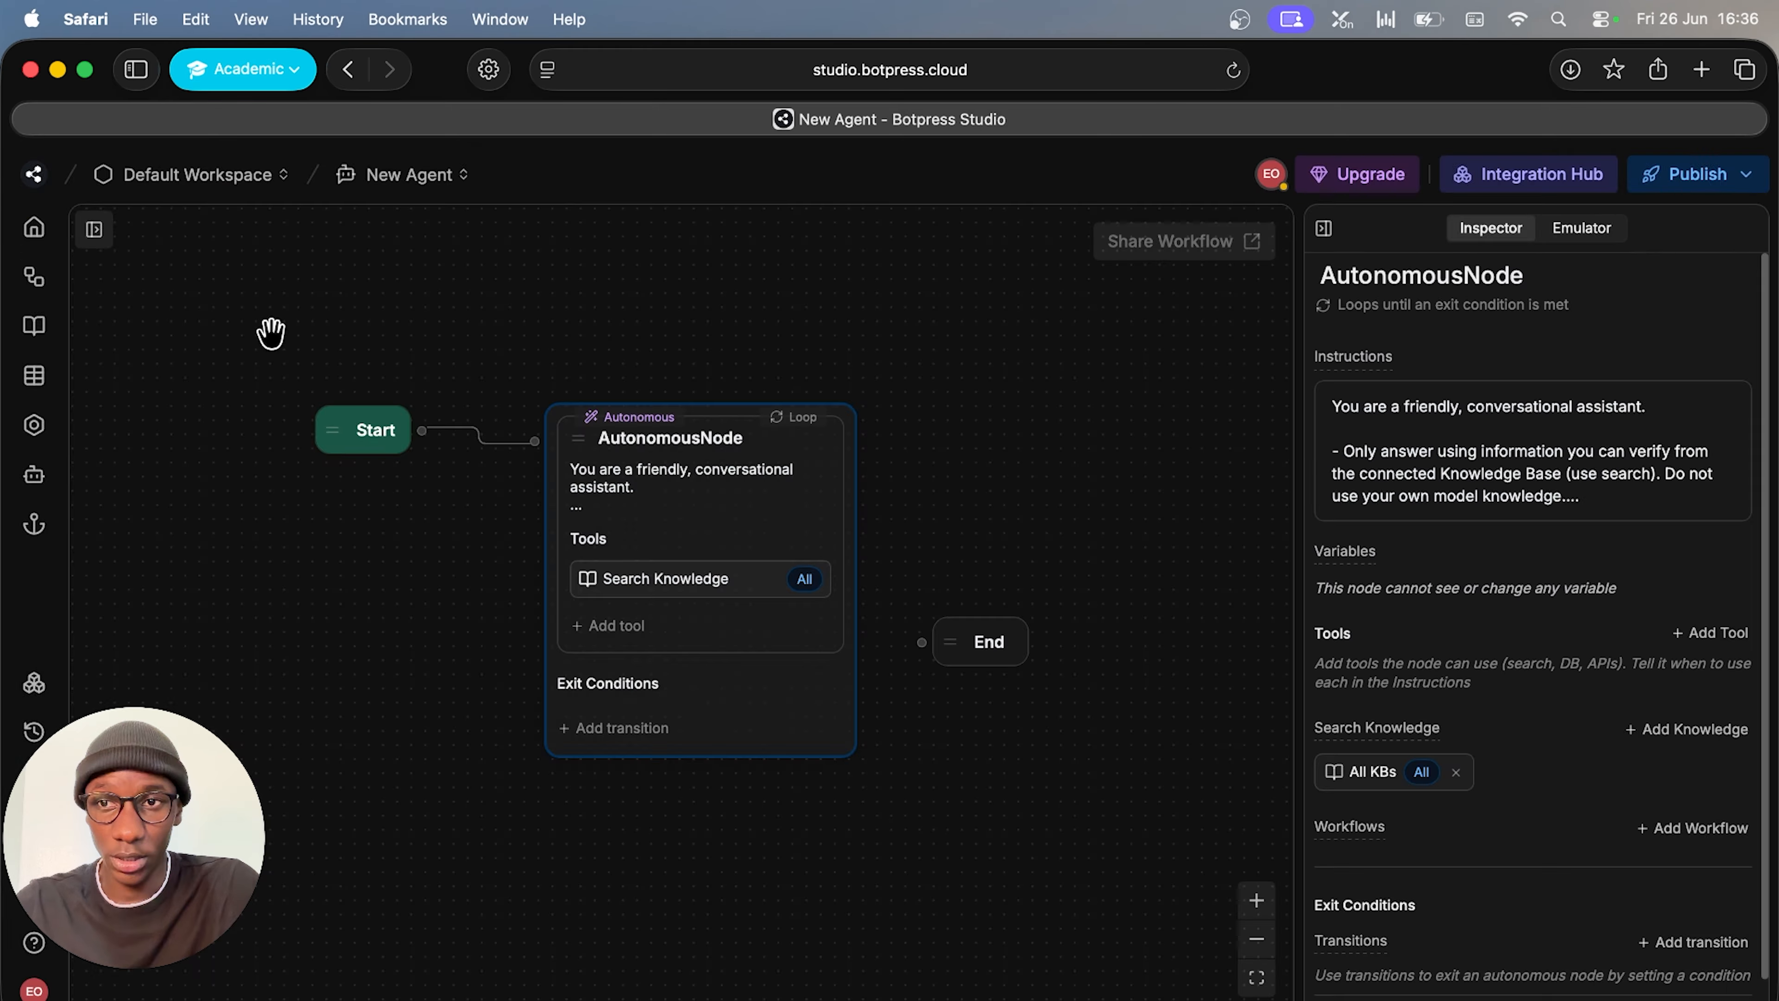
# Add the website ivyflowai.com with its discovered page as a source in the Default Knowledge Base
pyautogui.click(24, 338)
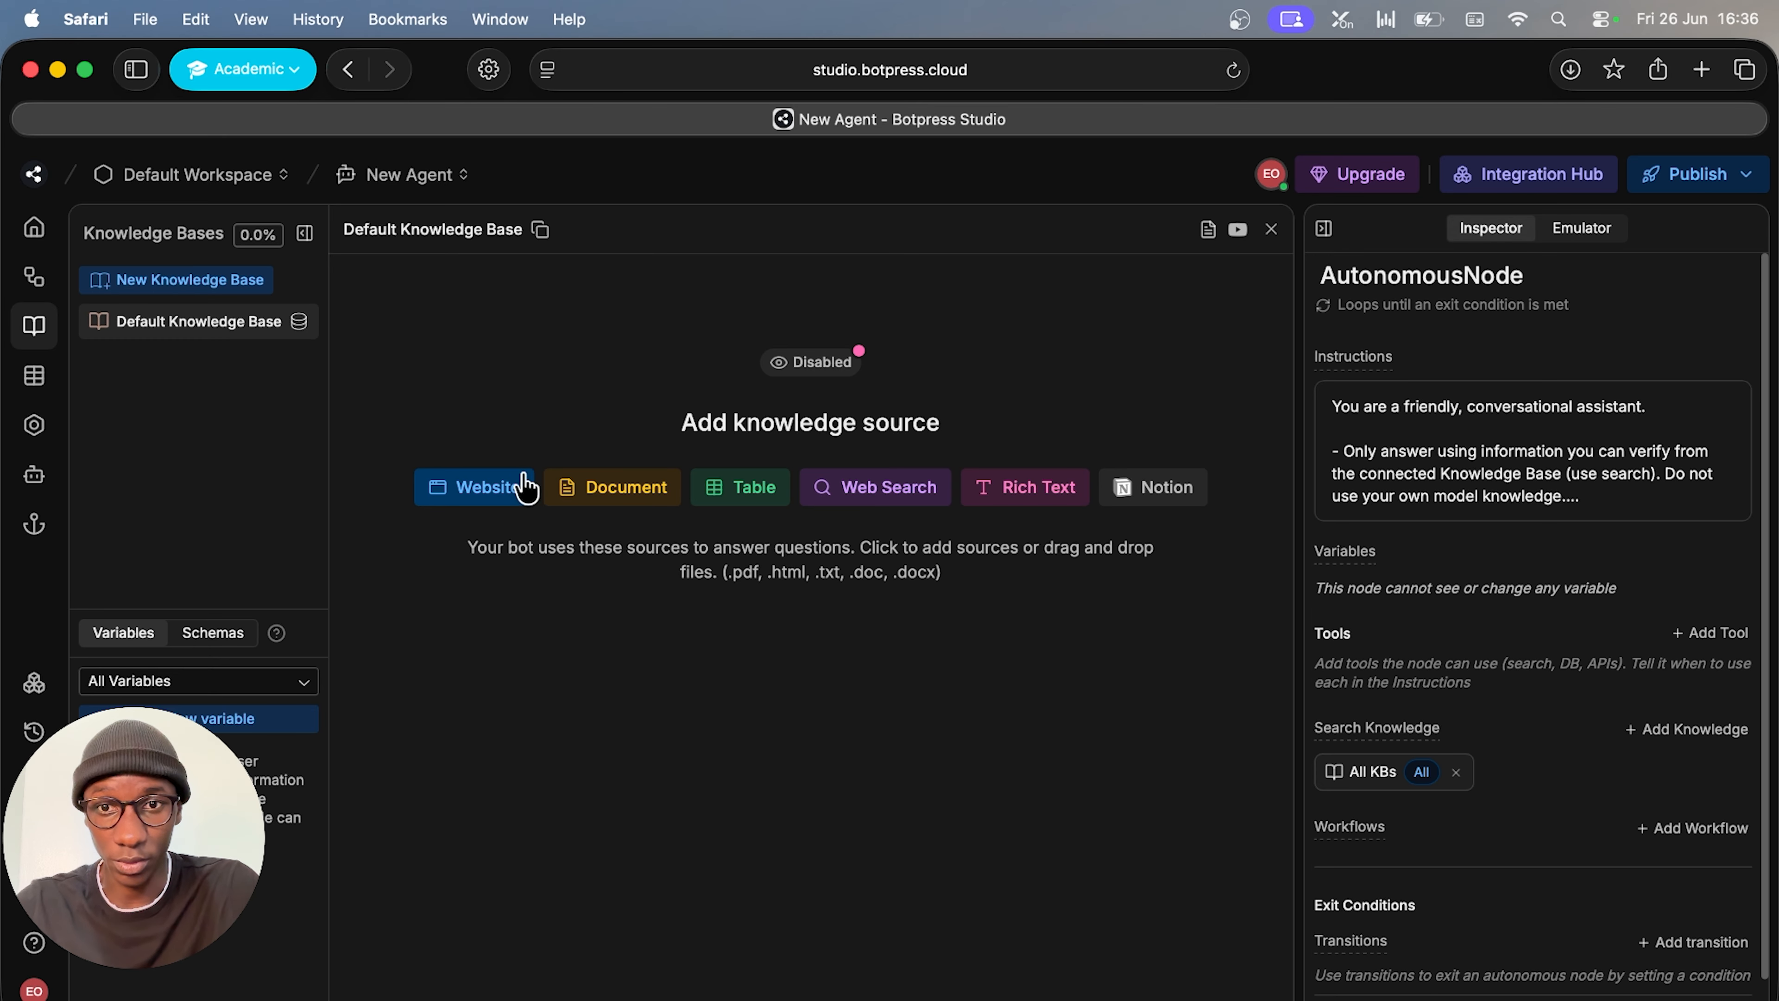
pyautogui.click(630, 493)
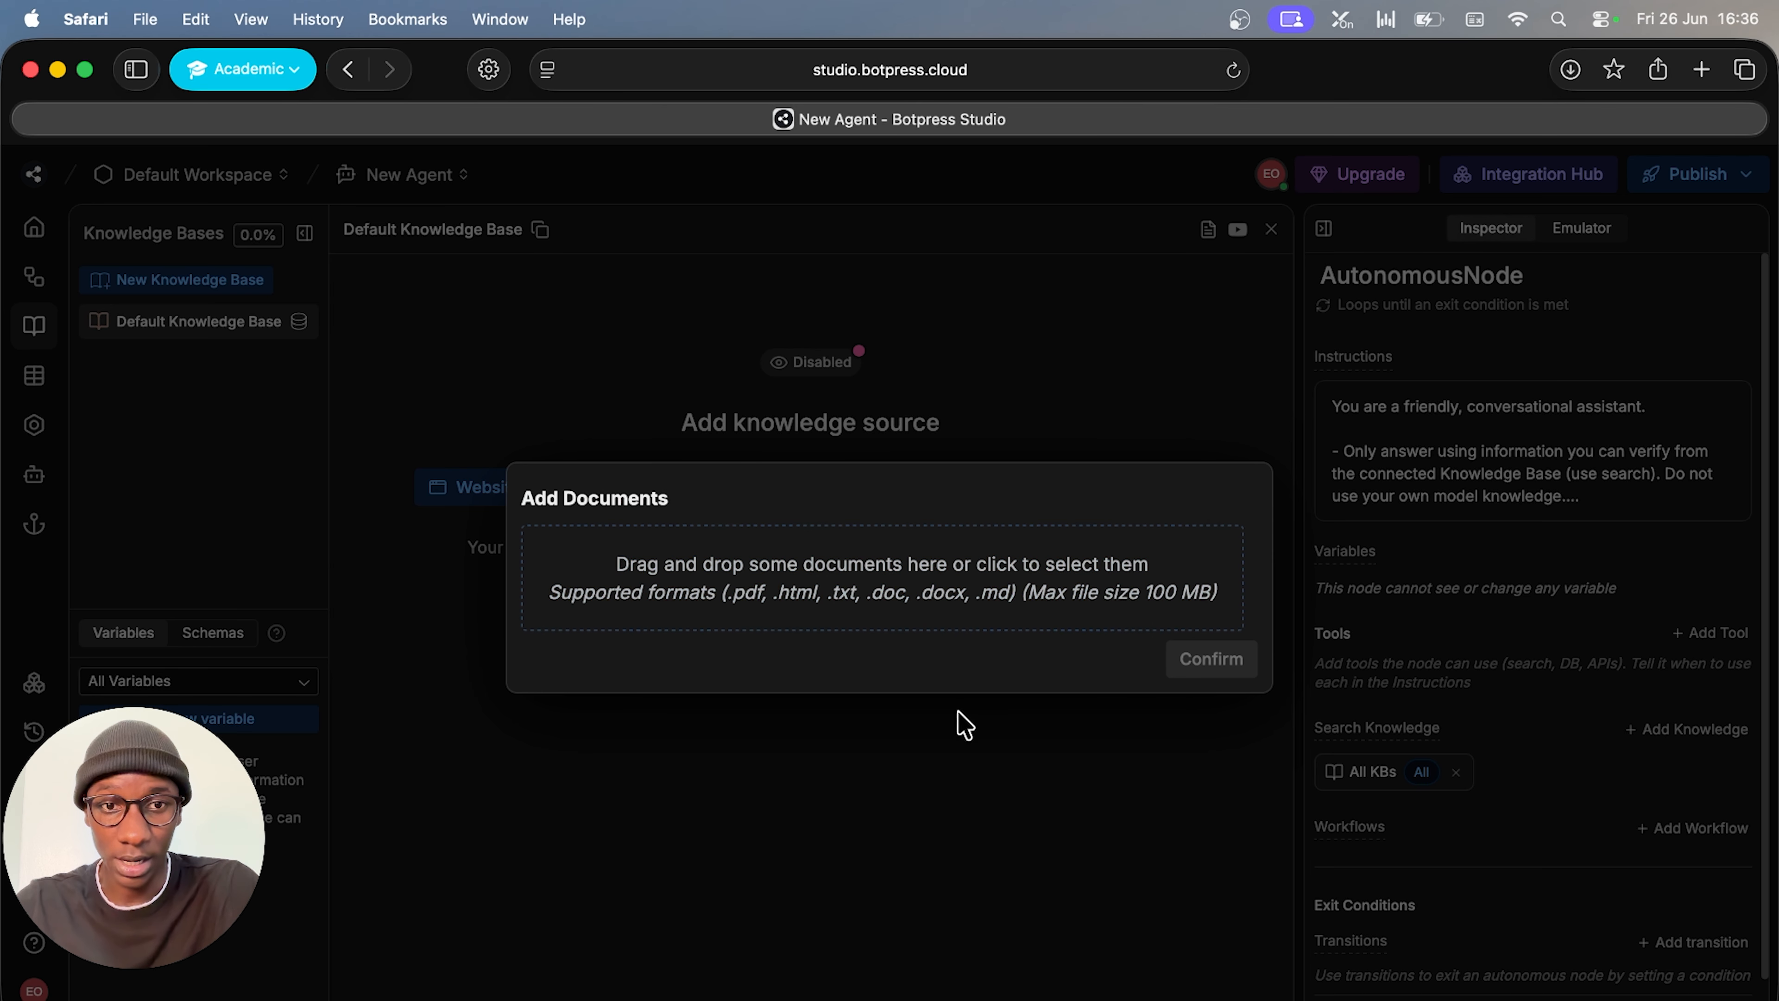
pyautogui.click(932, 764)
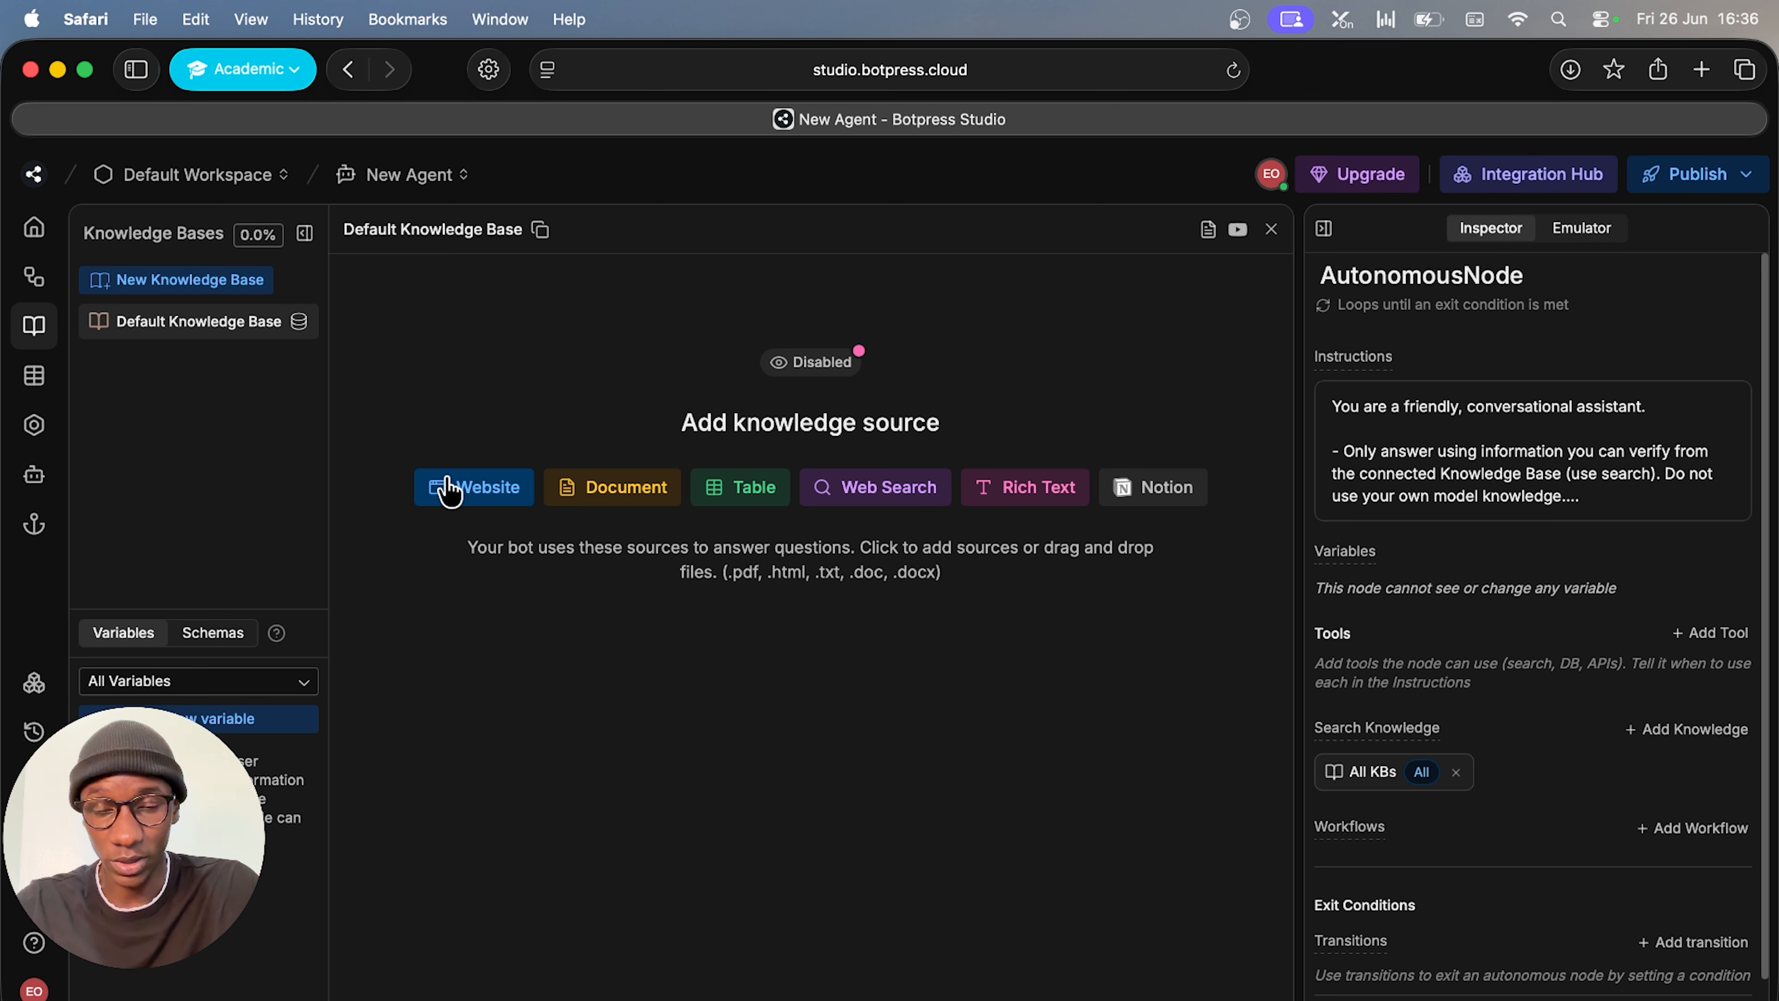
pyautogui.click(483, 496)
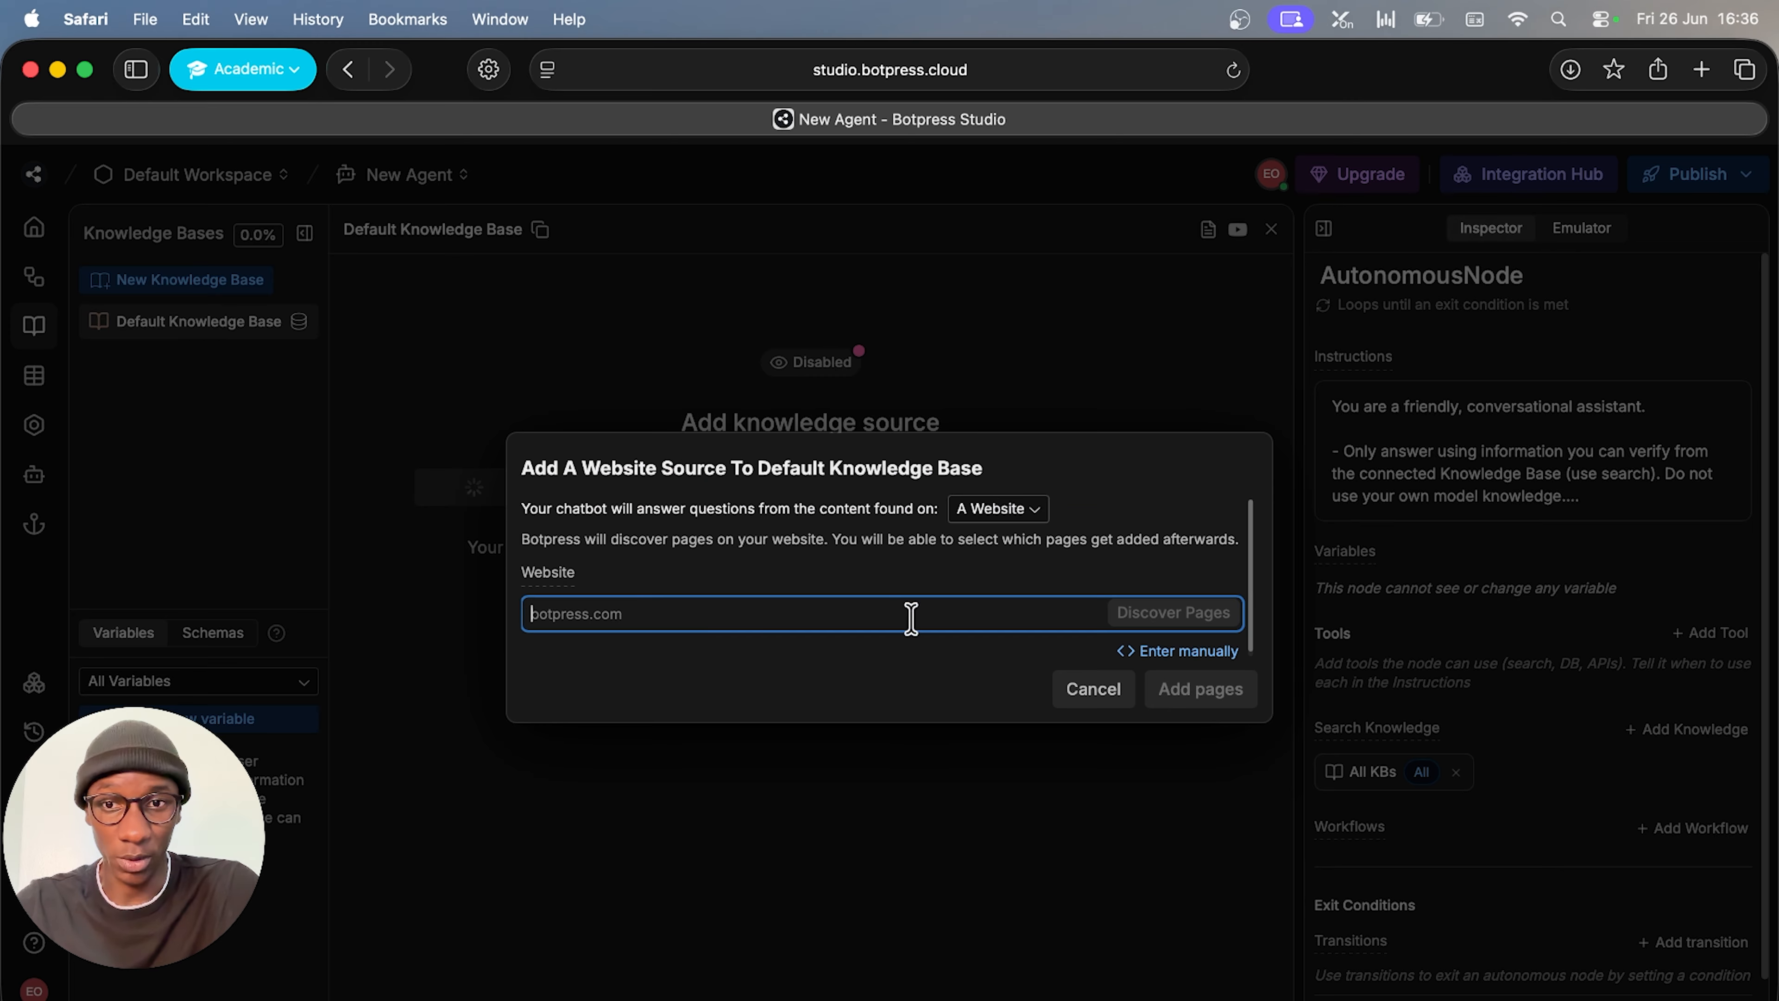
pyautogui.write('ivyflow')
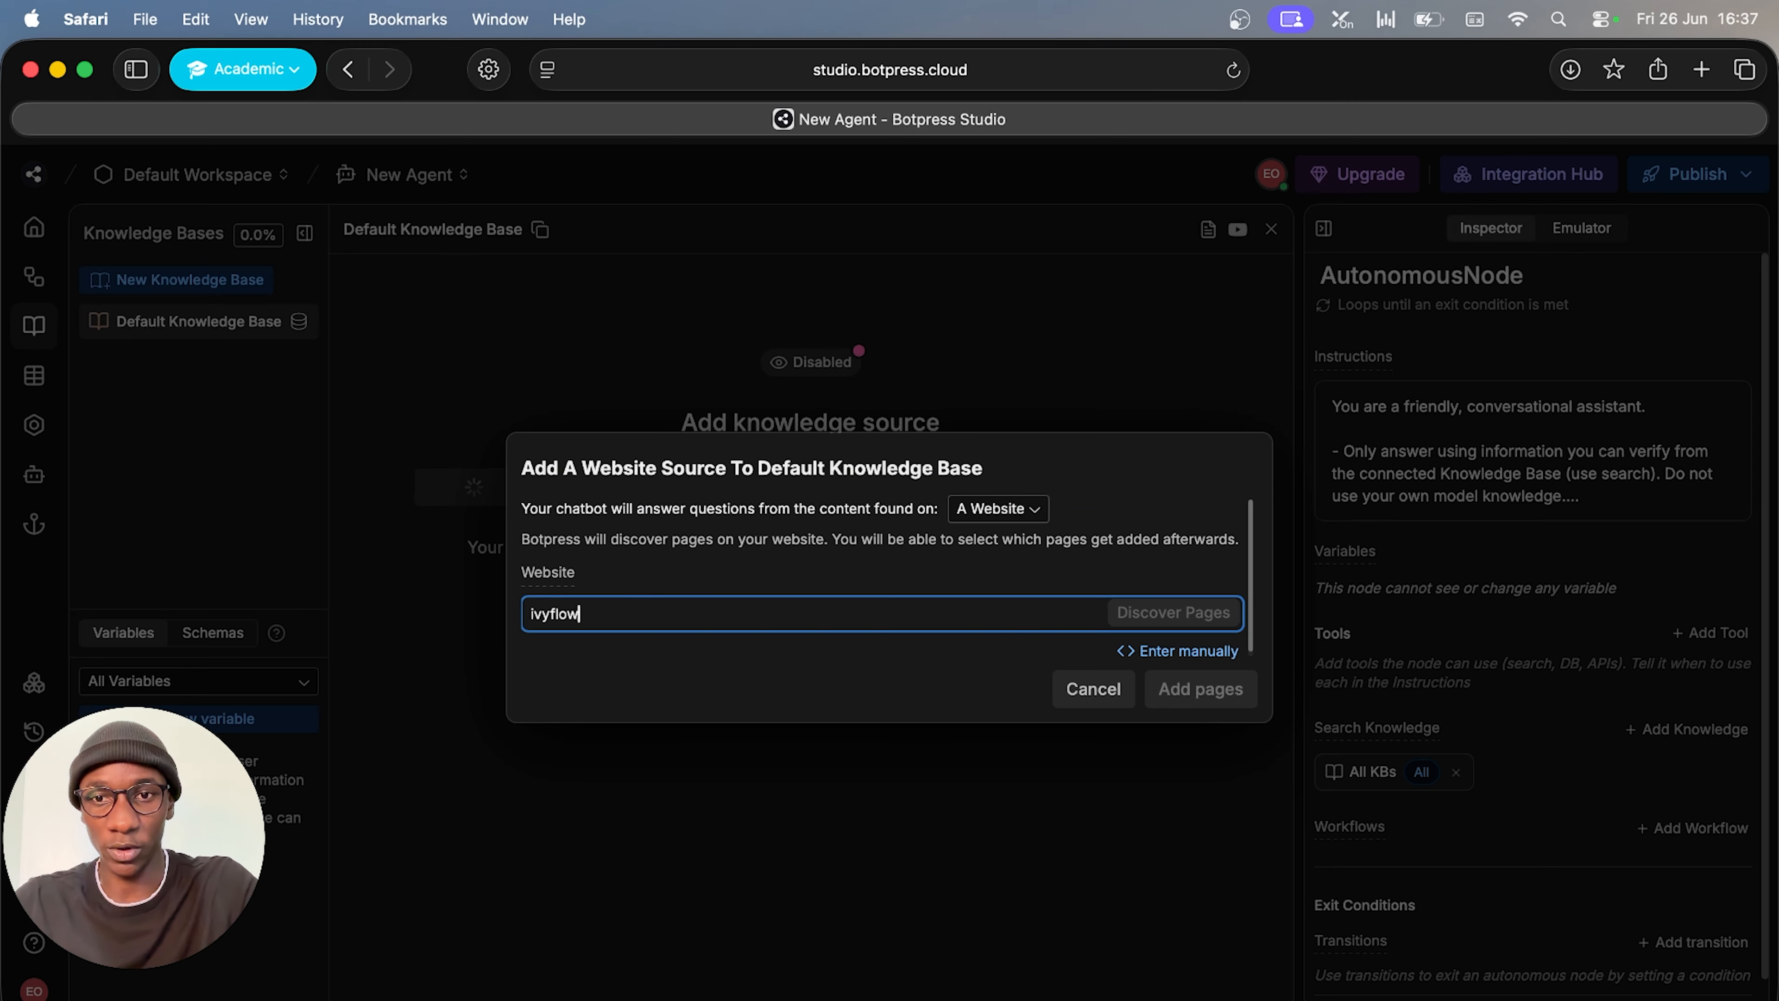
pyautogui.write('ai.com')
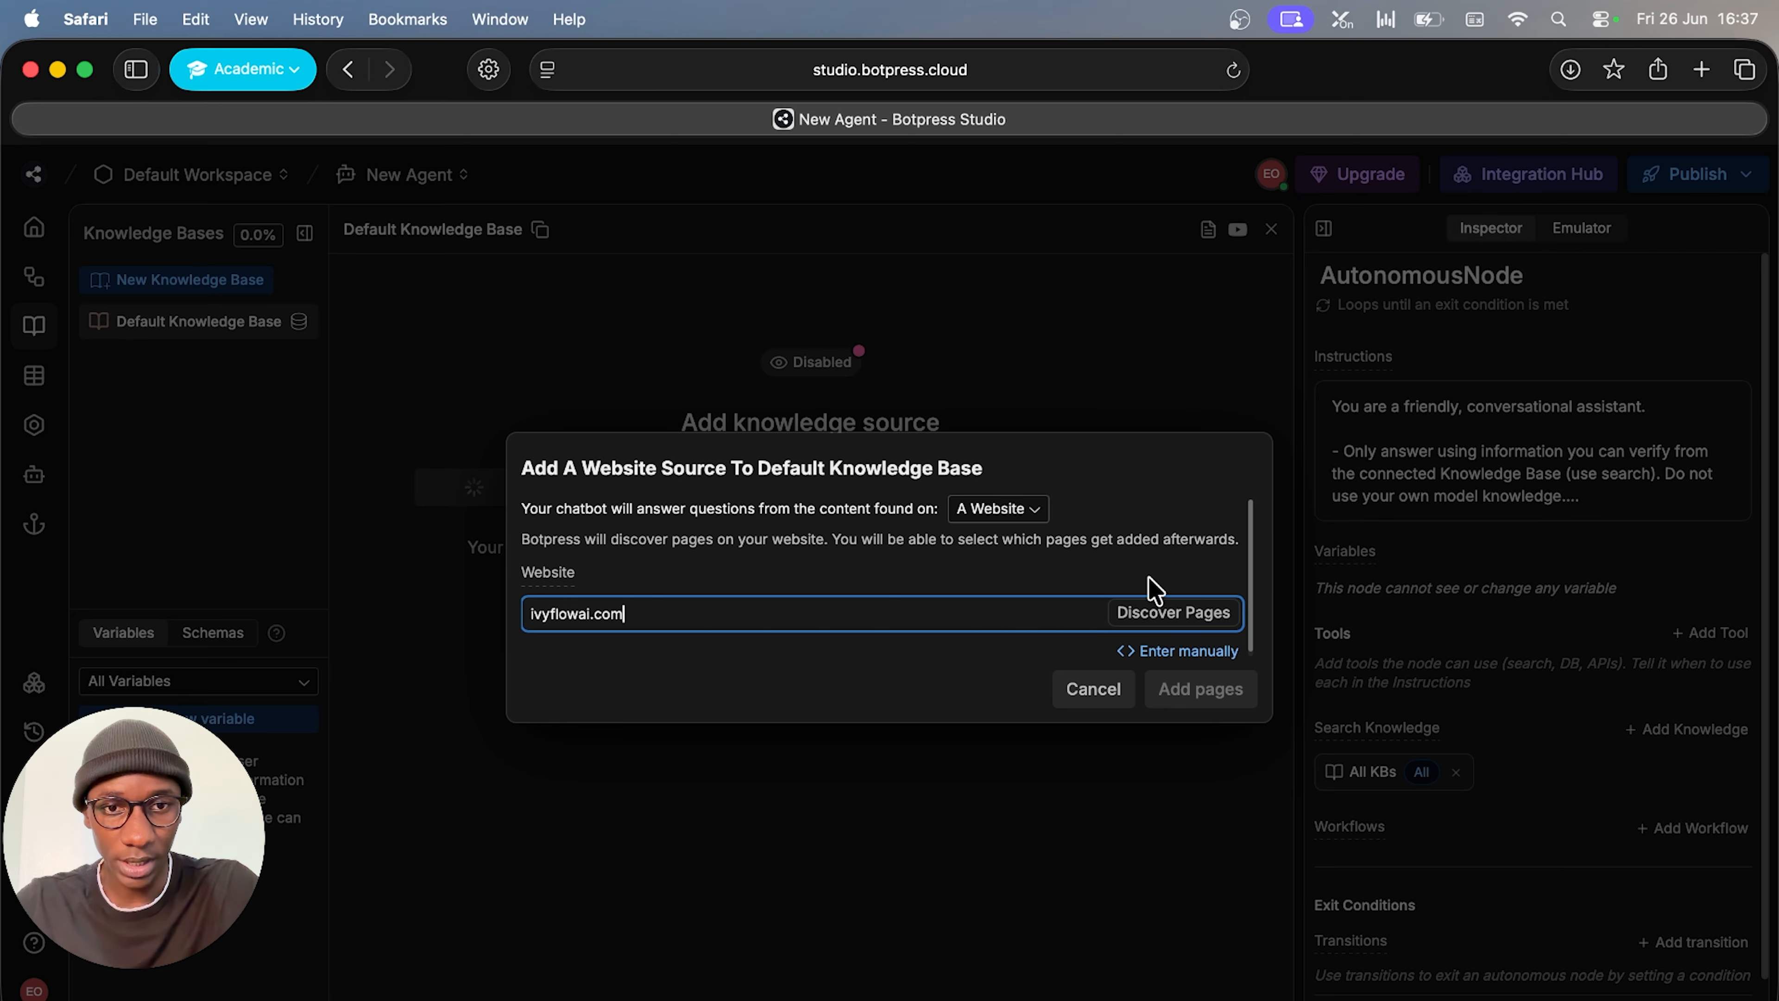
pyautogui.click(1167, 619)
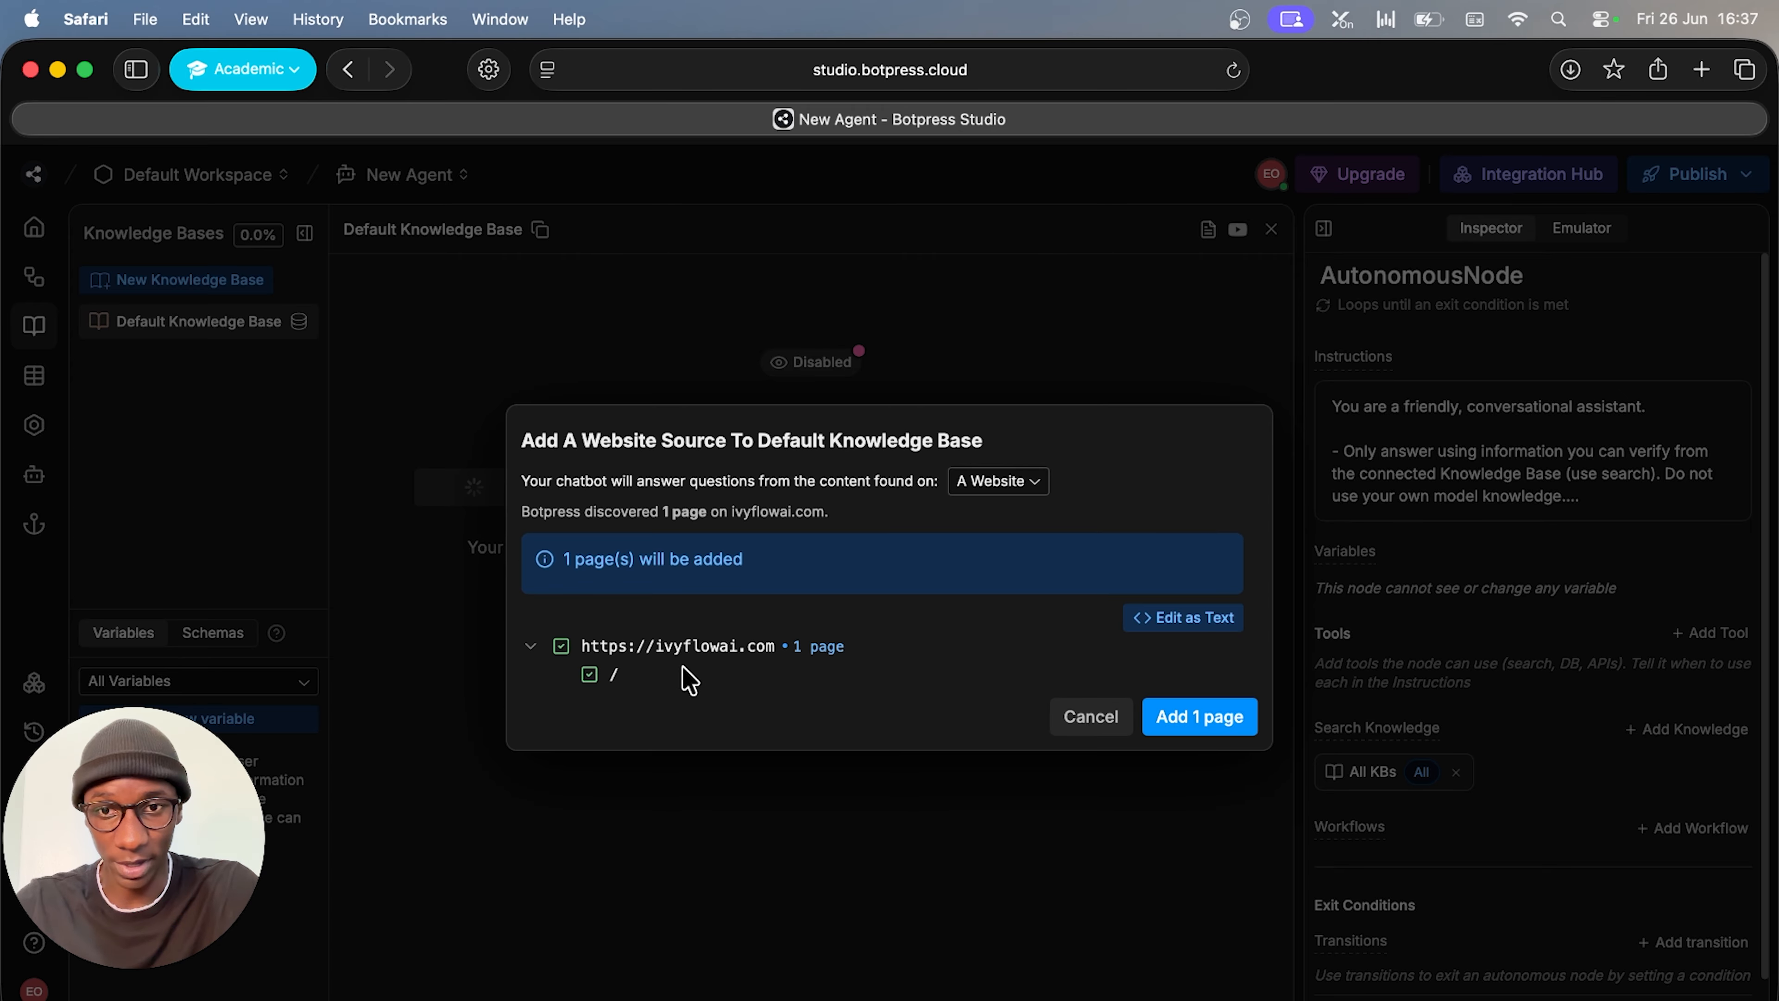
pyautogui.click(1224, 729)
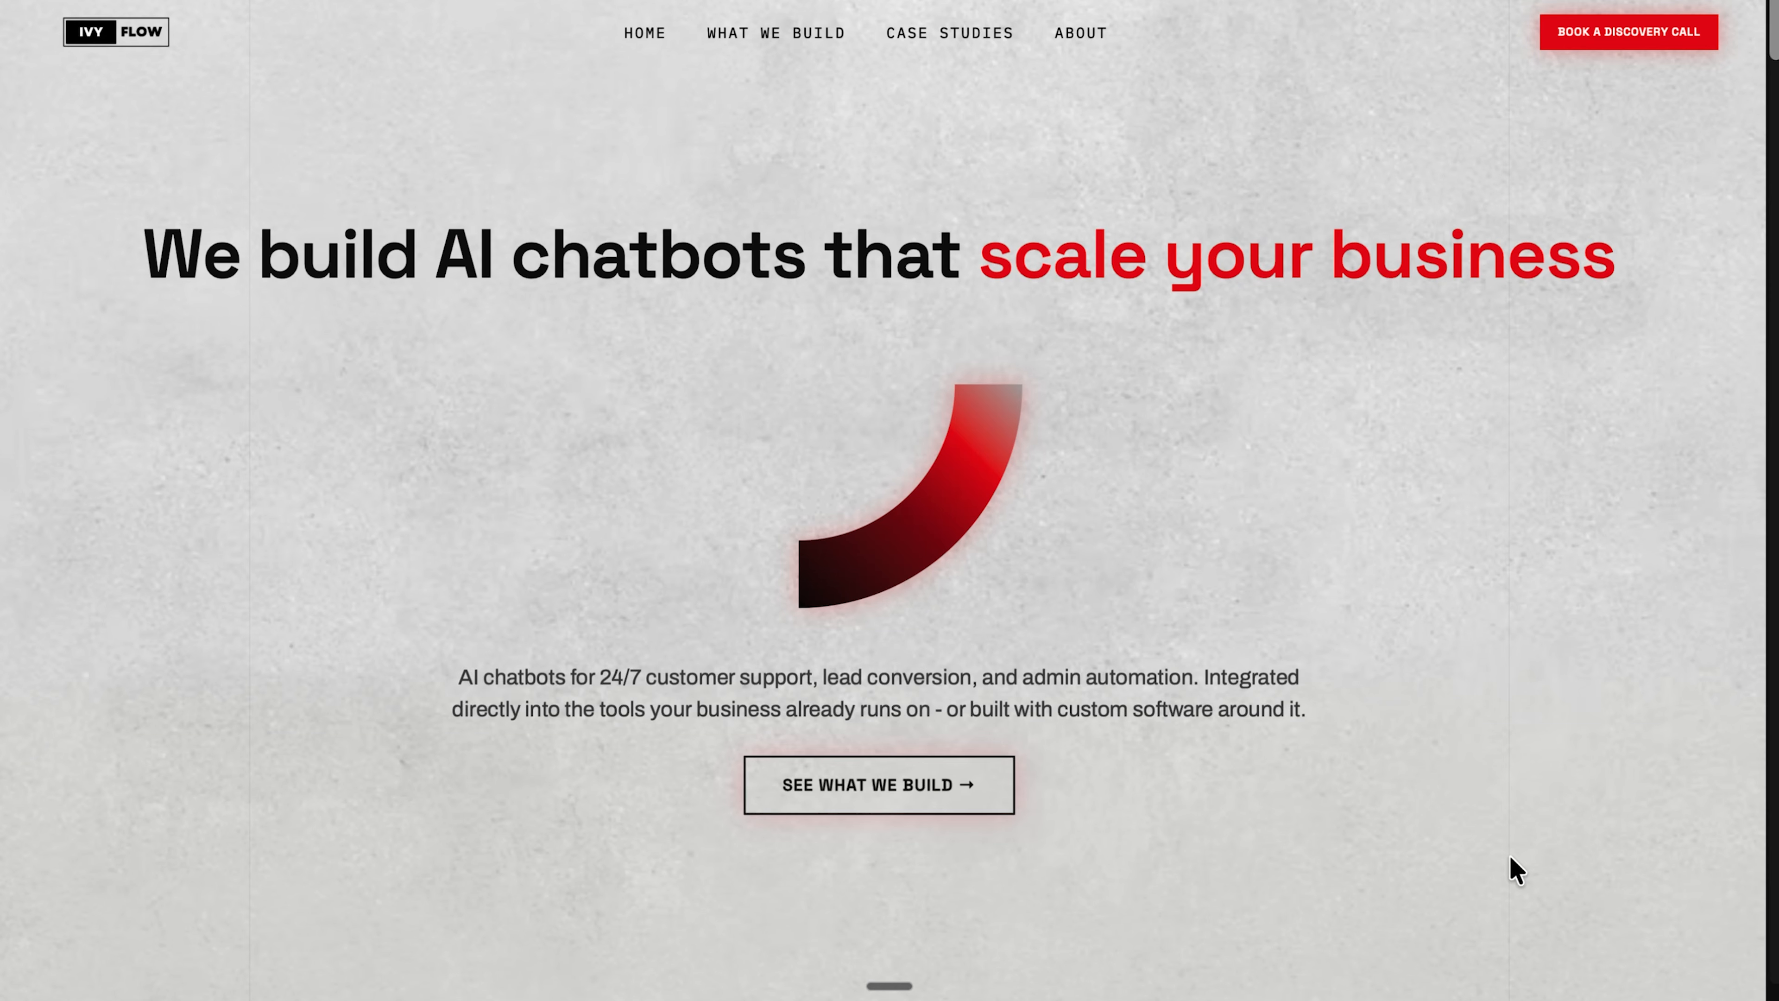
# Look through the Ivy Flow website, from the home page through services and process to the discovery call booking form
pyautogui.scroll(-3, 1220, 763)
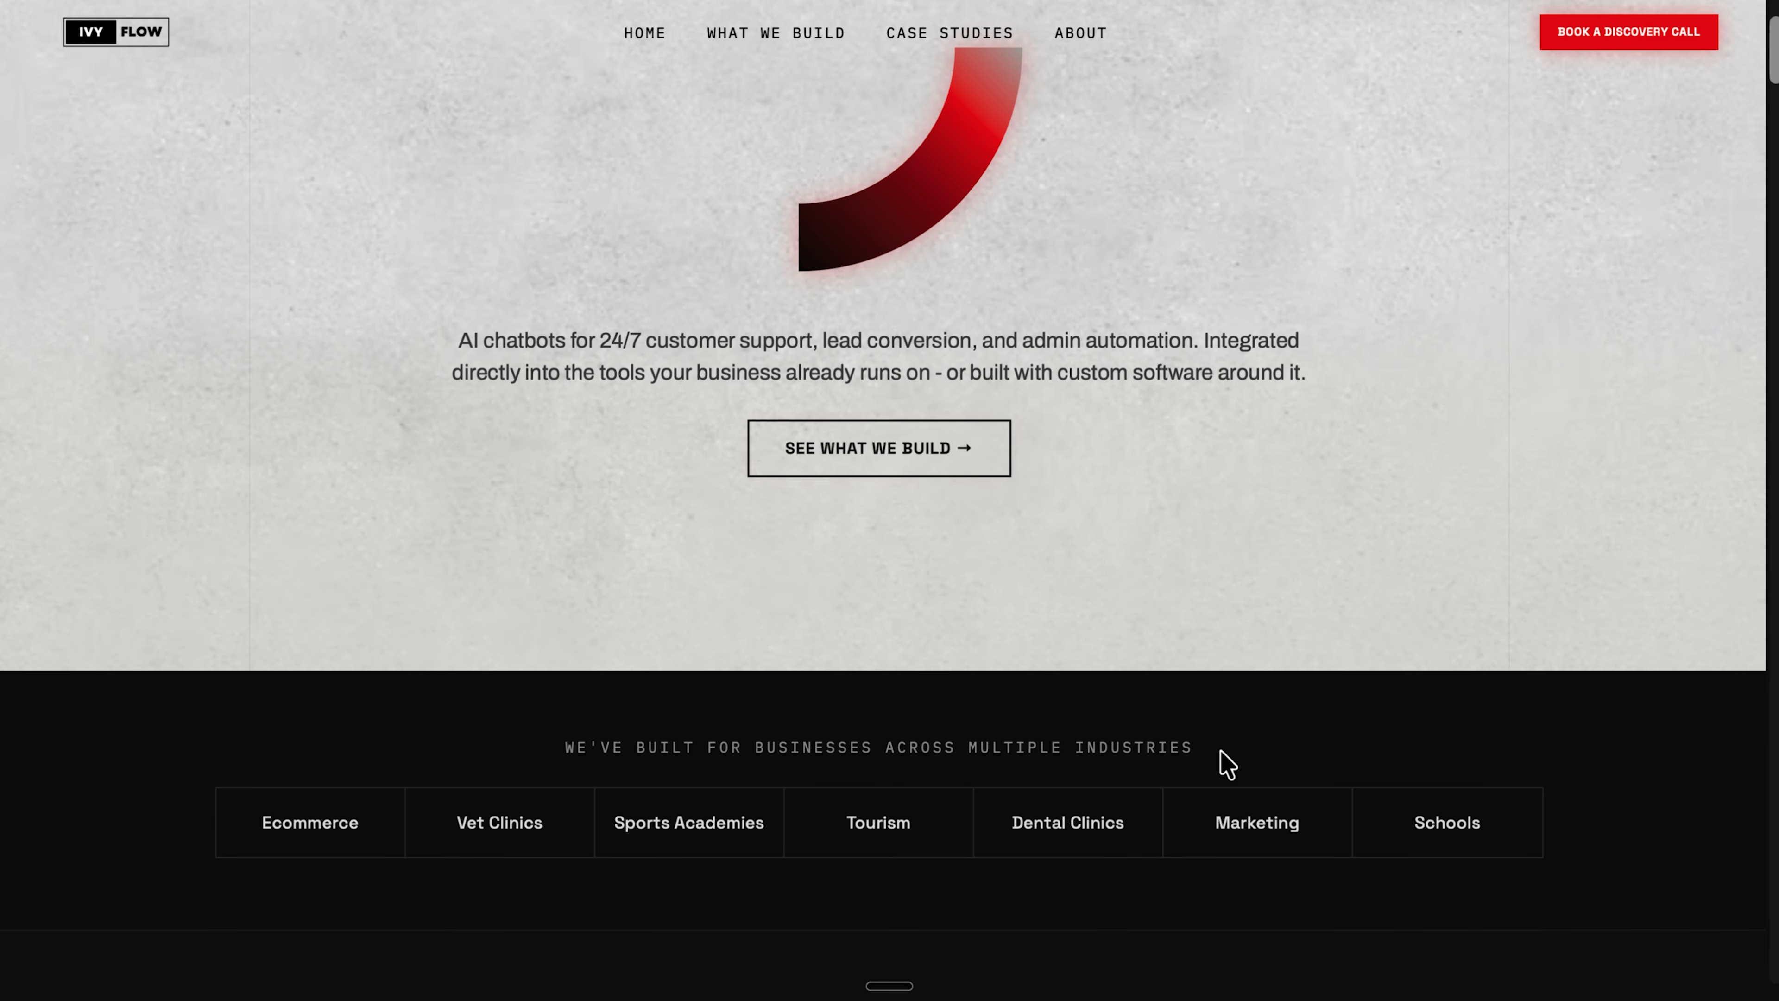
pyautogui.scroll(-5, 1226, 764)
pyautogui.scroll(-5, 1227, 765)
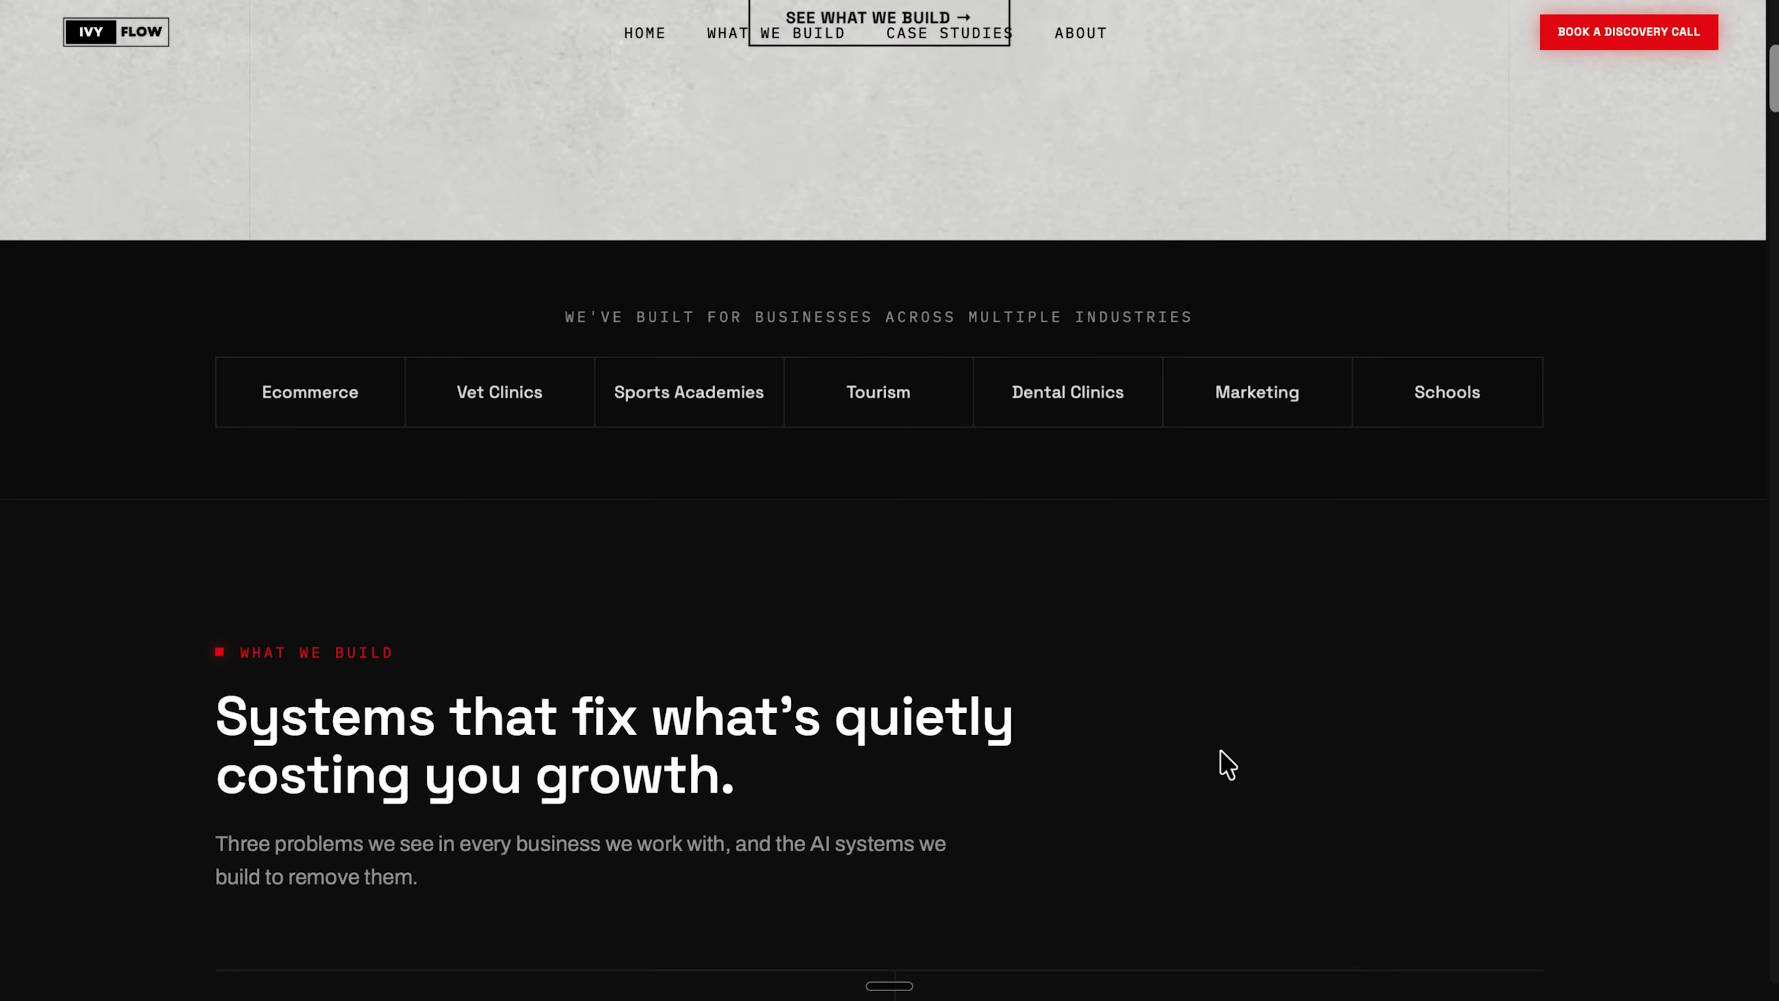
pyautogui.scroll(-9, 1226, 764)
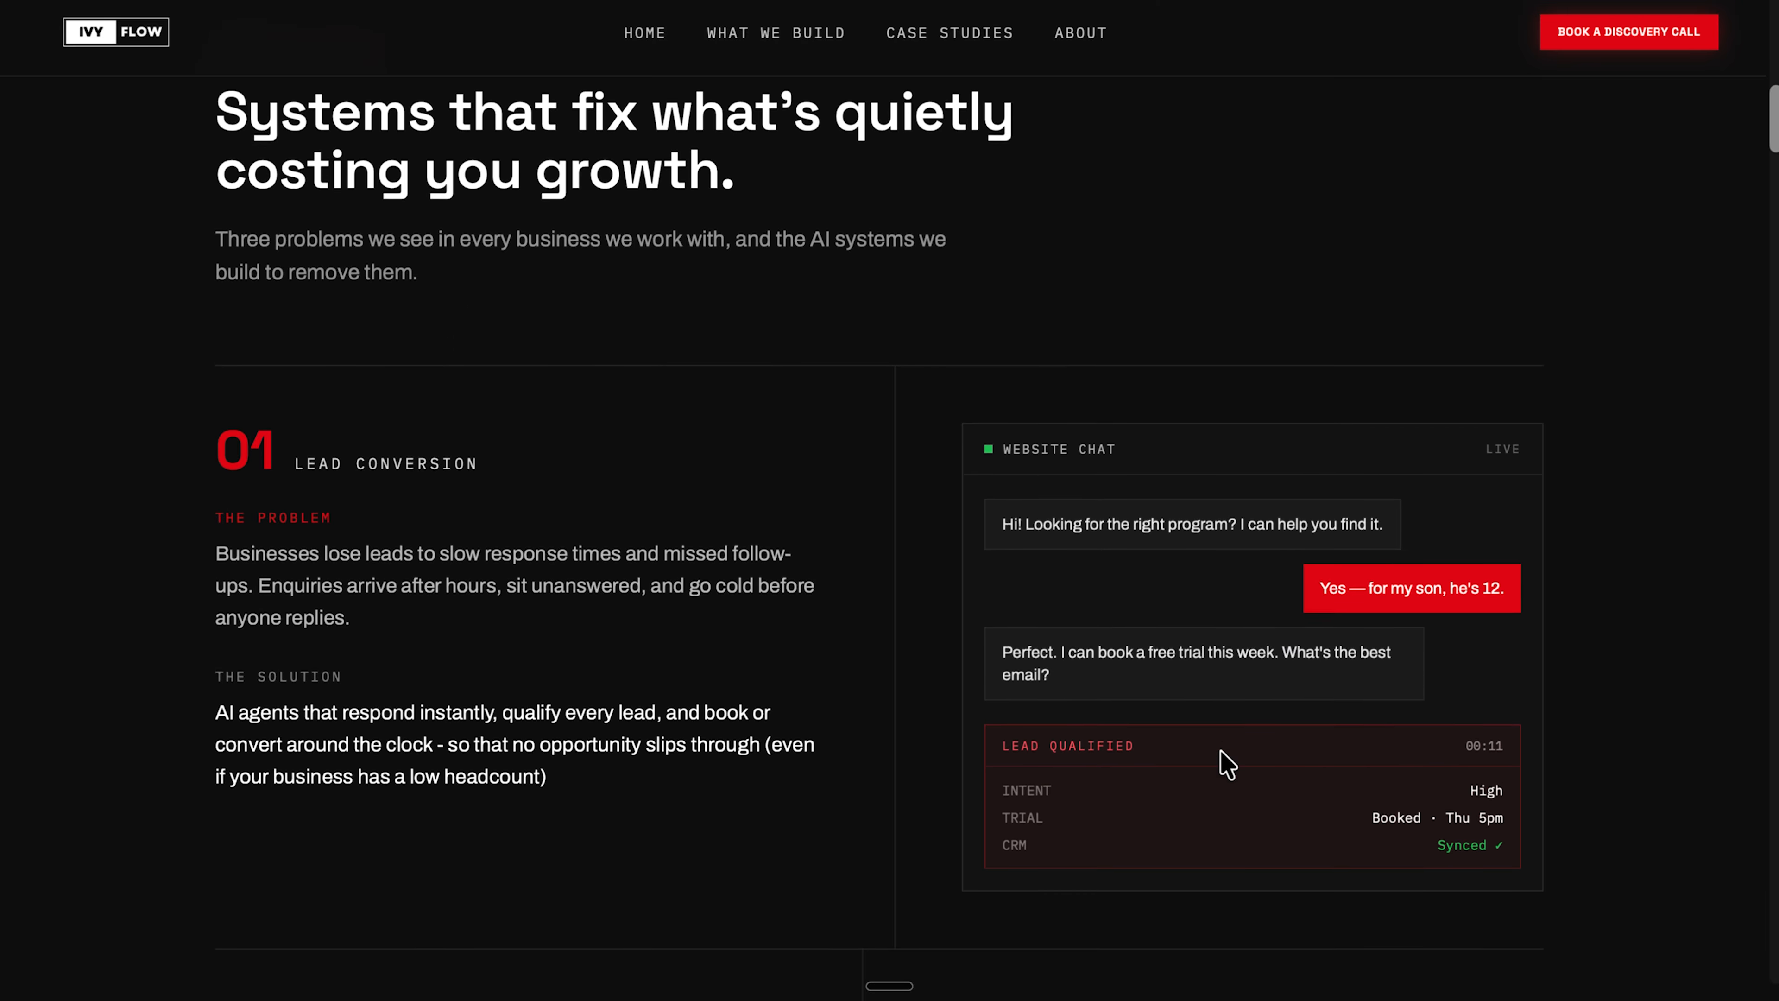
pyautogui.scroll(-15, 1227, 764)
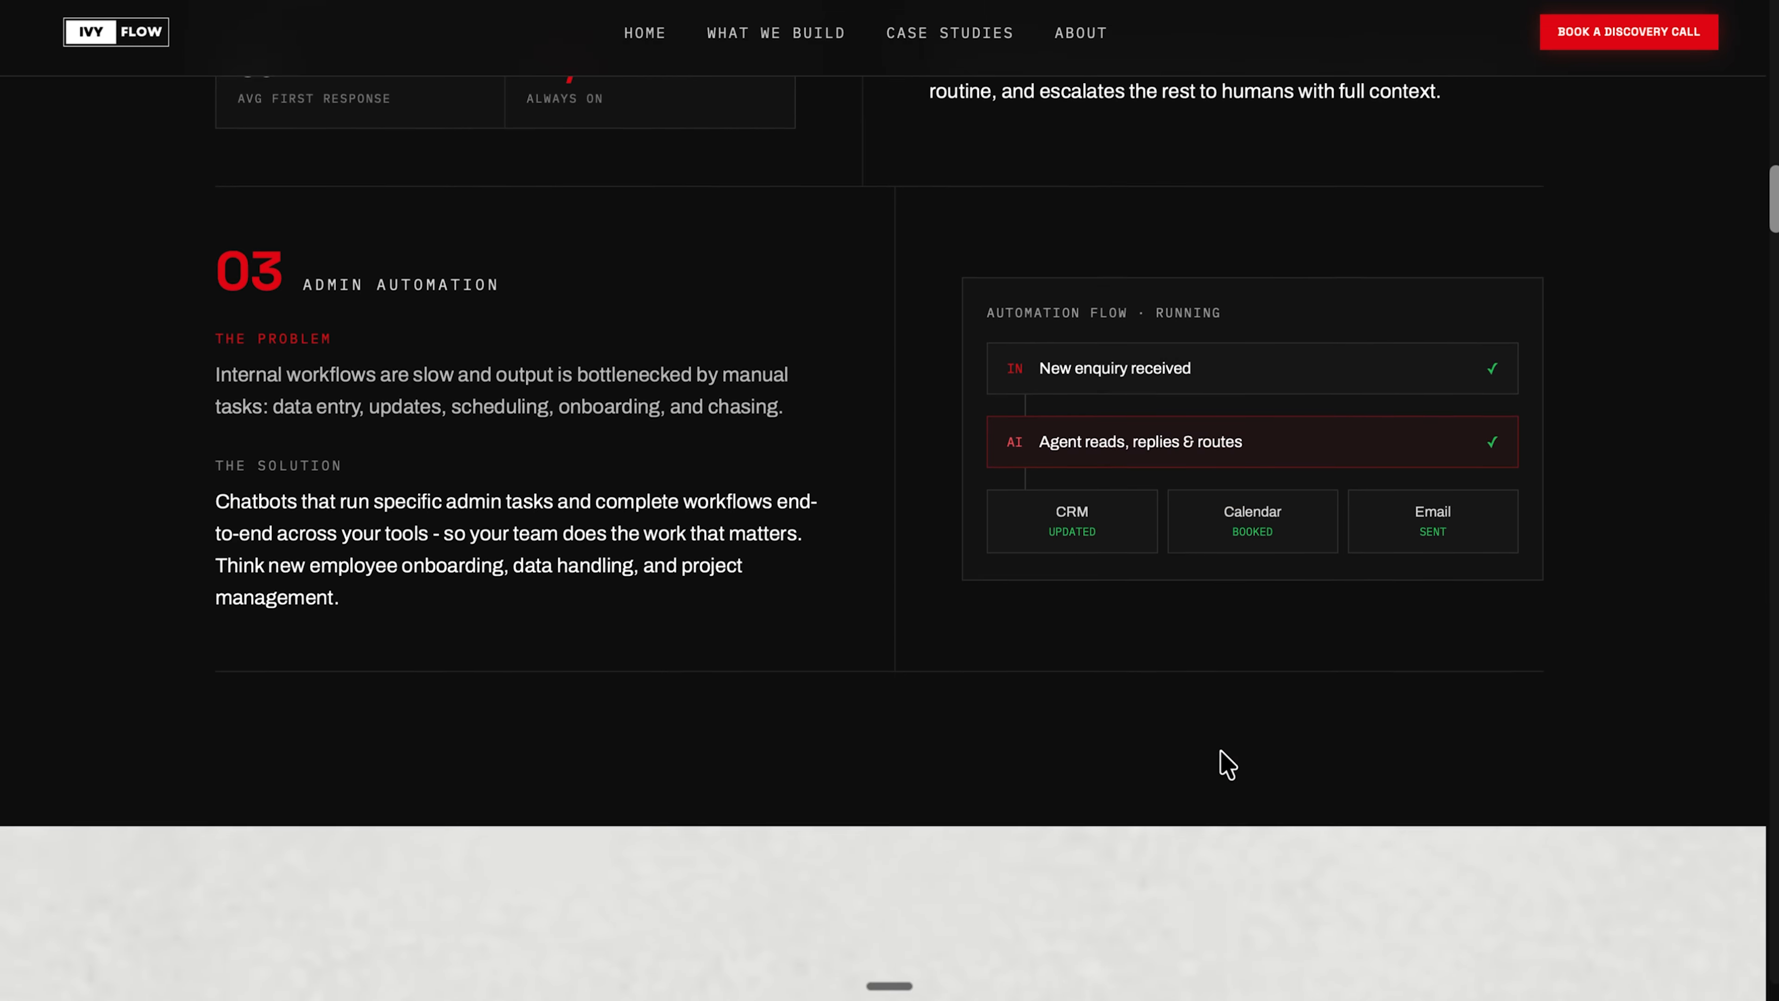
pyautogui.scroll(-8, 1228, 764)
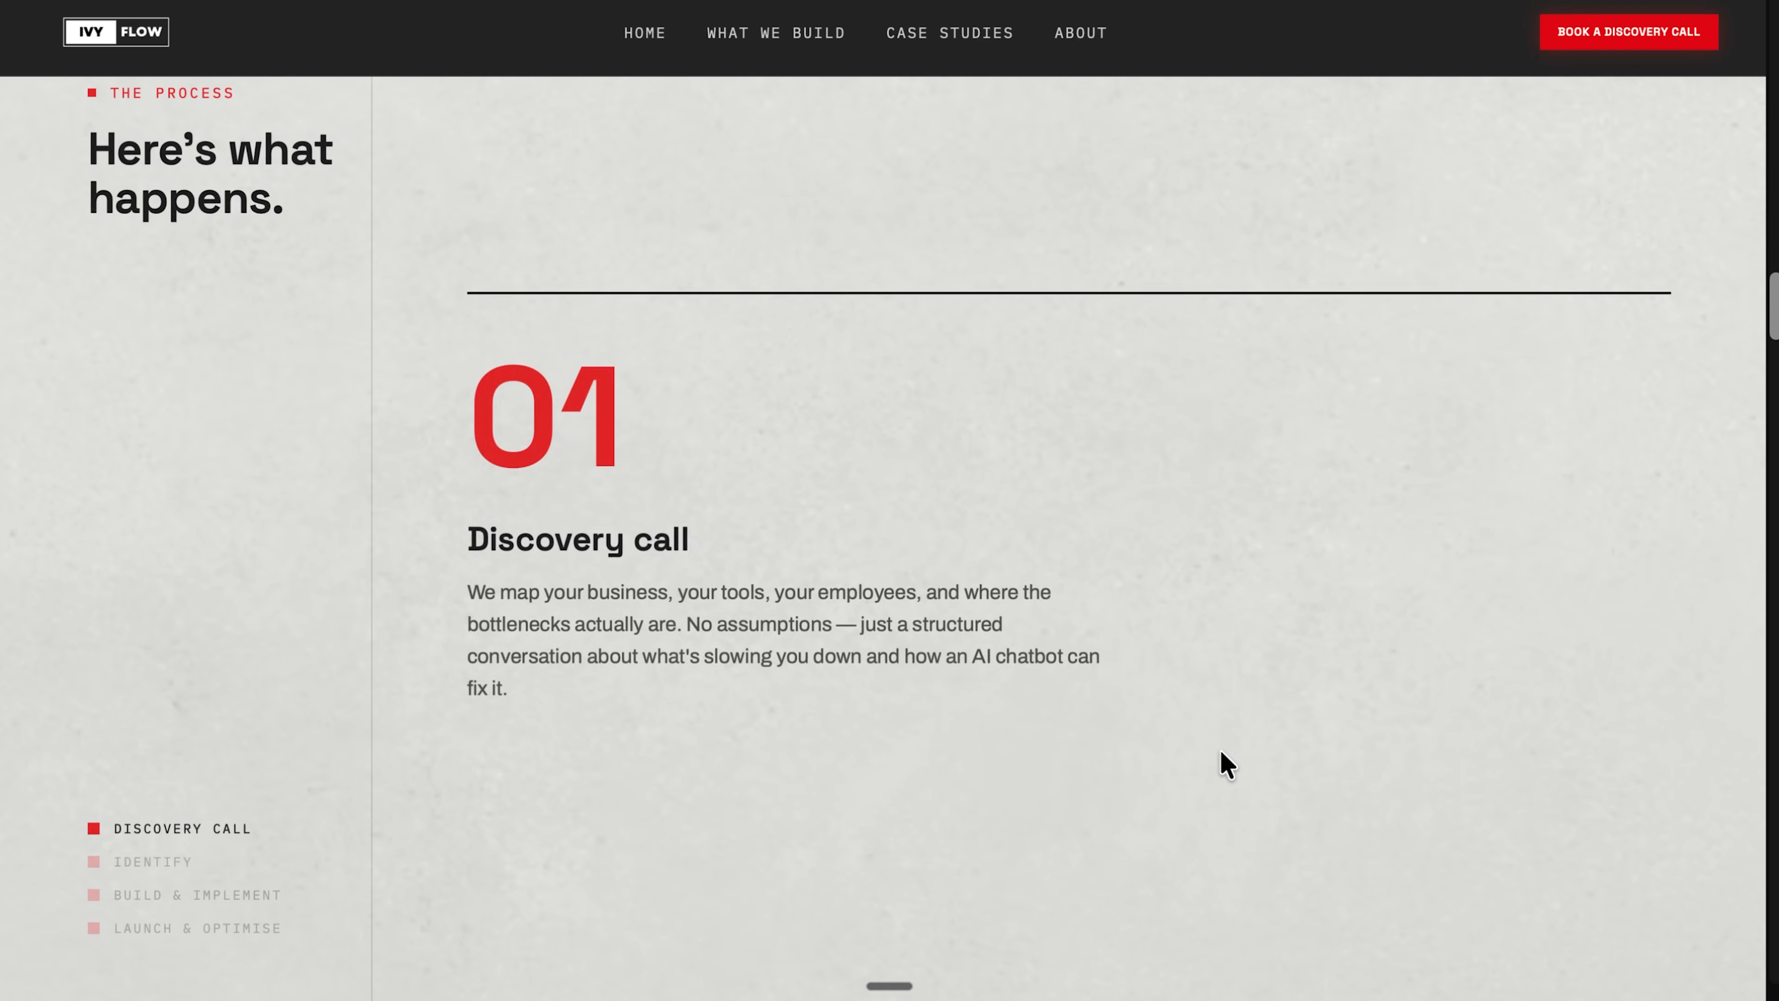
pyautogui.scroll(-5, 1228, 764)
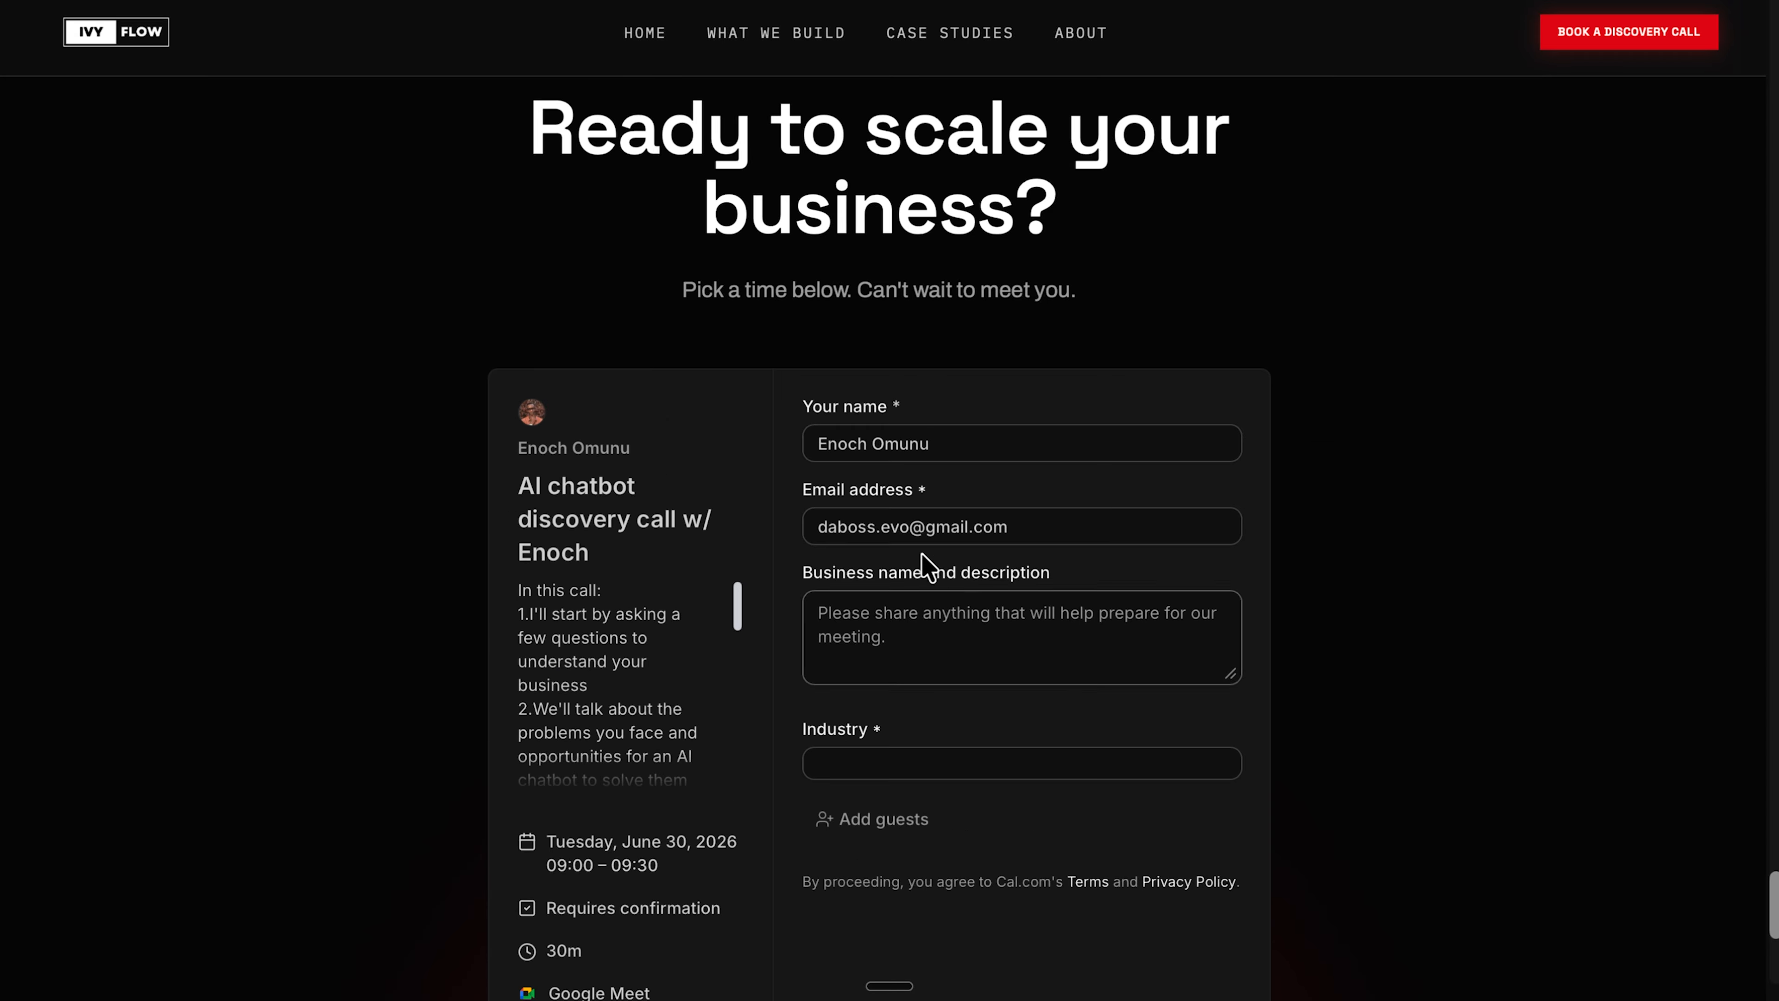
pyautogui.click(942, 655)
pyautogui.scroll(-1, 942, 655)
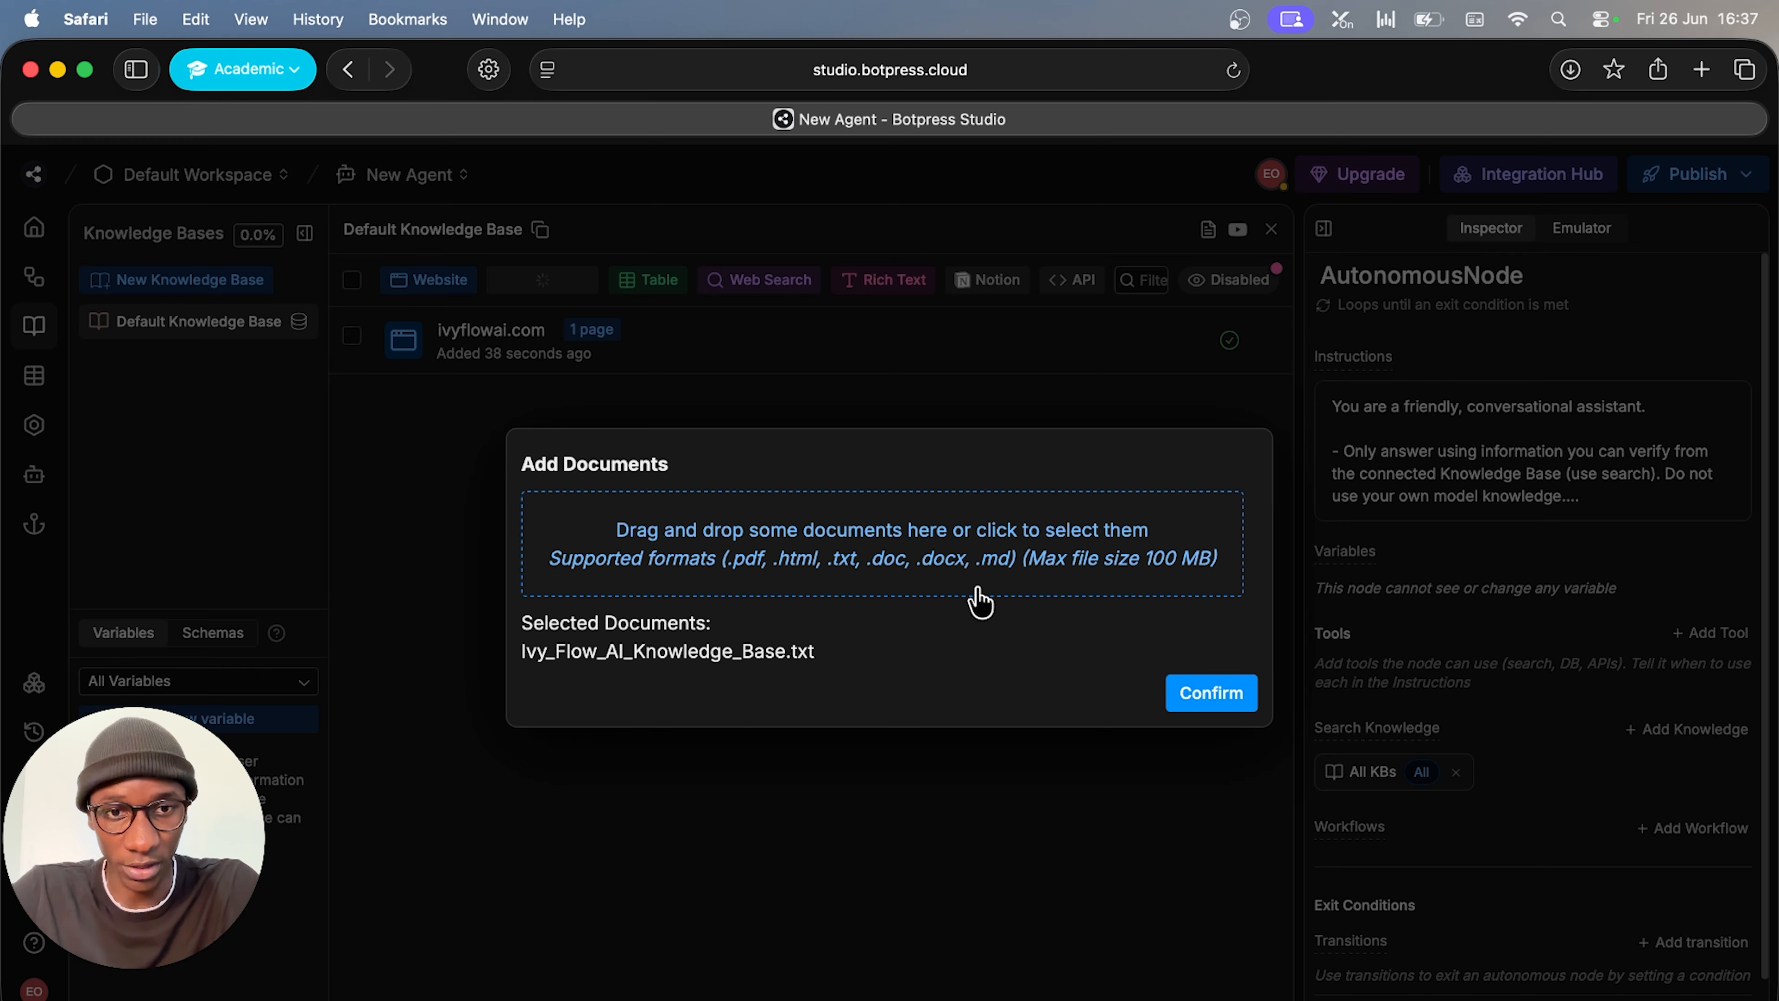
# Add the document Ivy_Flow_AI_Knowledge_Base.txt to the Default Knowledge Base
pyautogui.click(1194, 693)
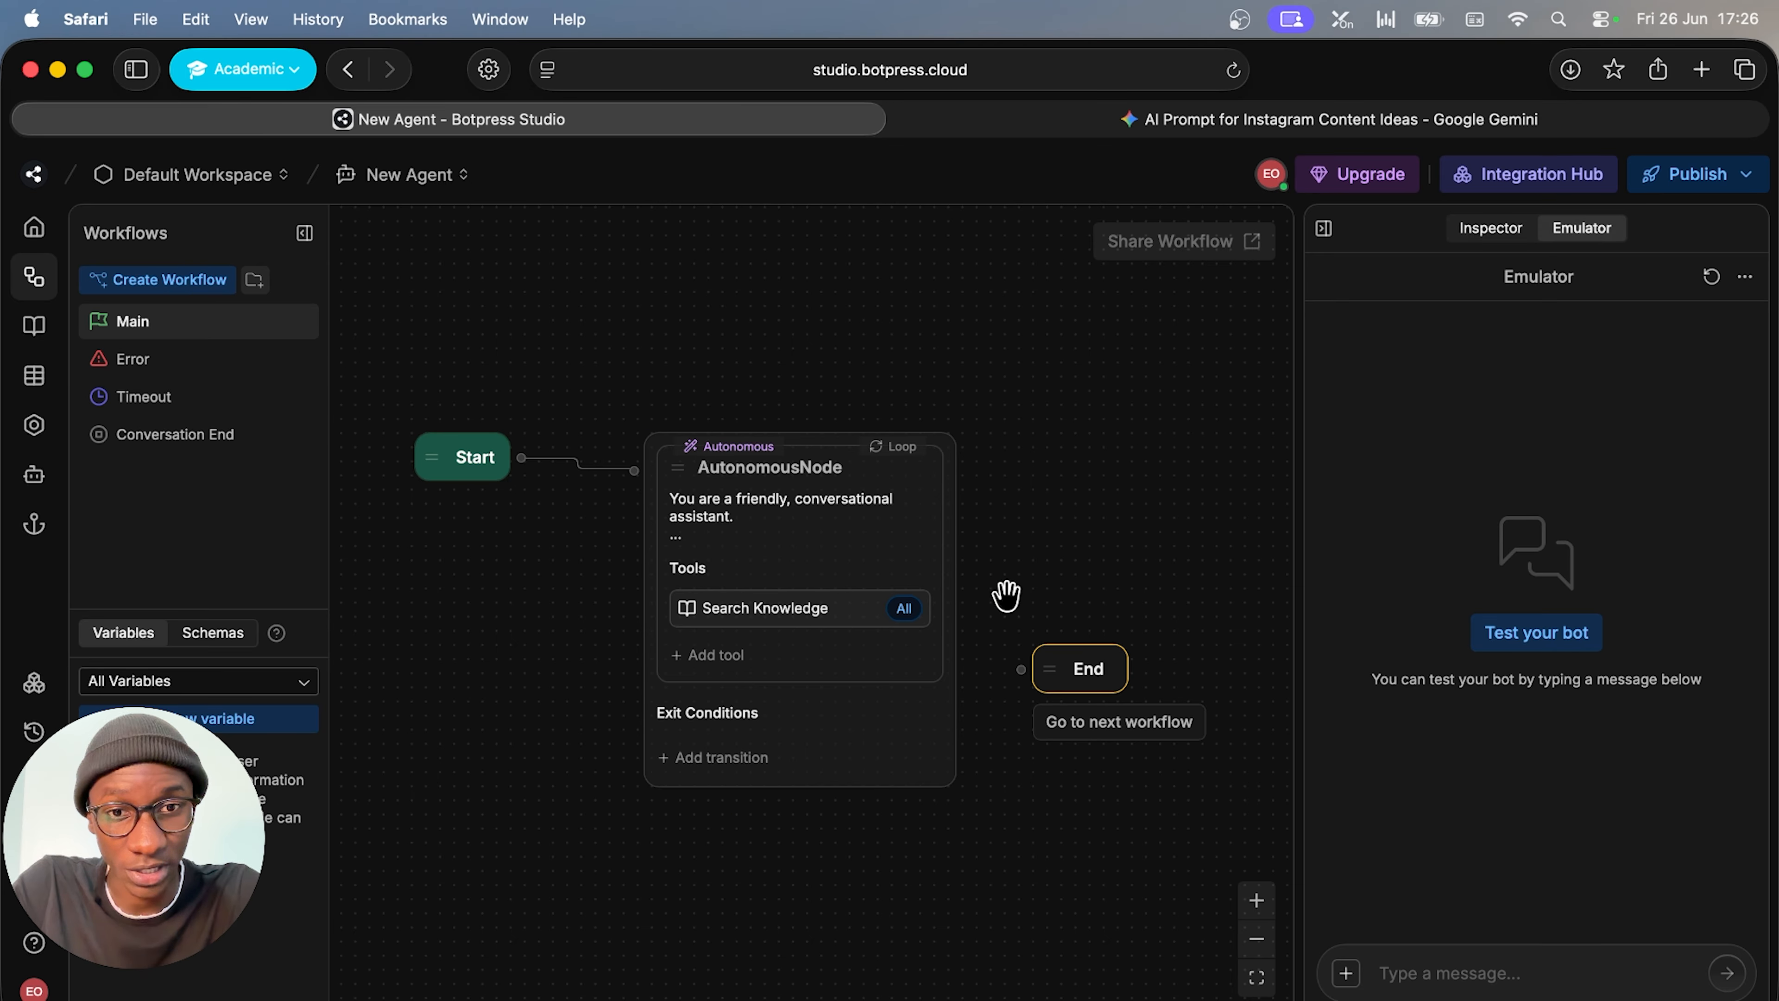
# Add a transition with the condition "conversation ending" to the AutonomousNode and connect it to the End node
pyautogui.click(686, 758)
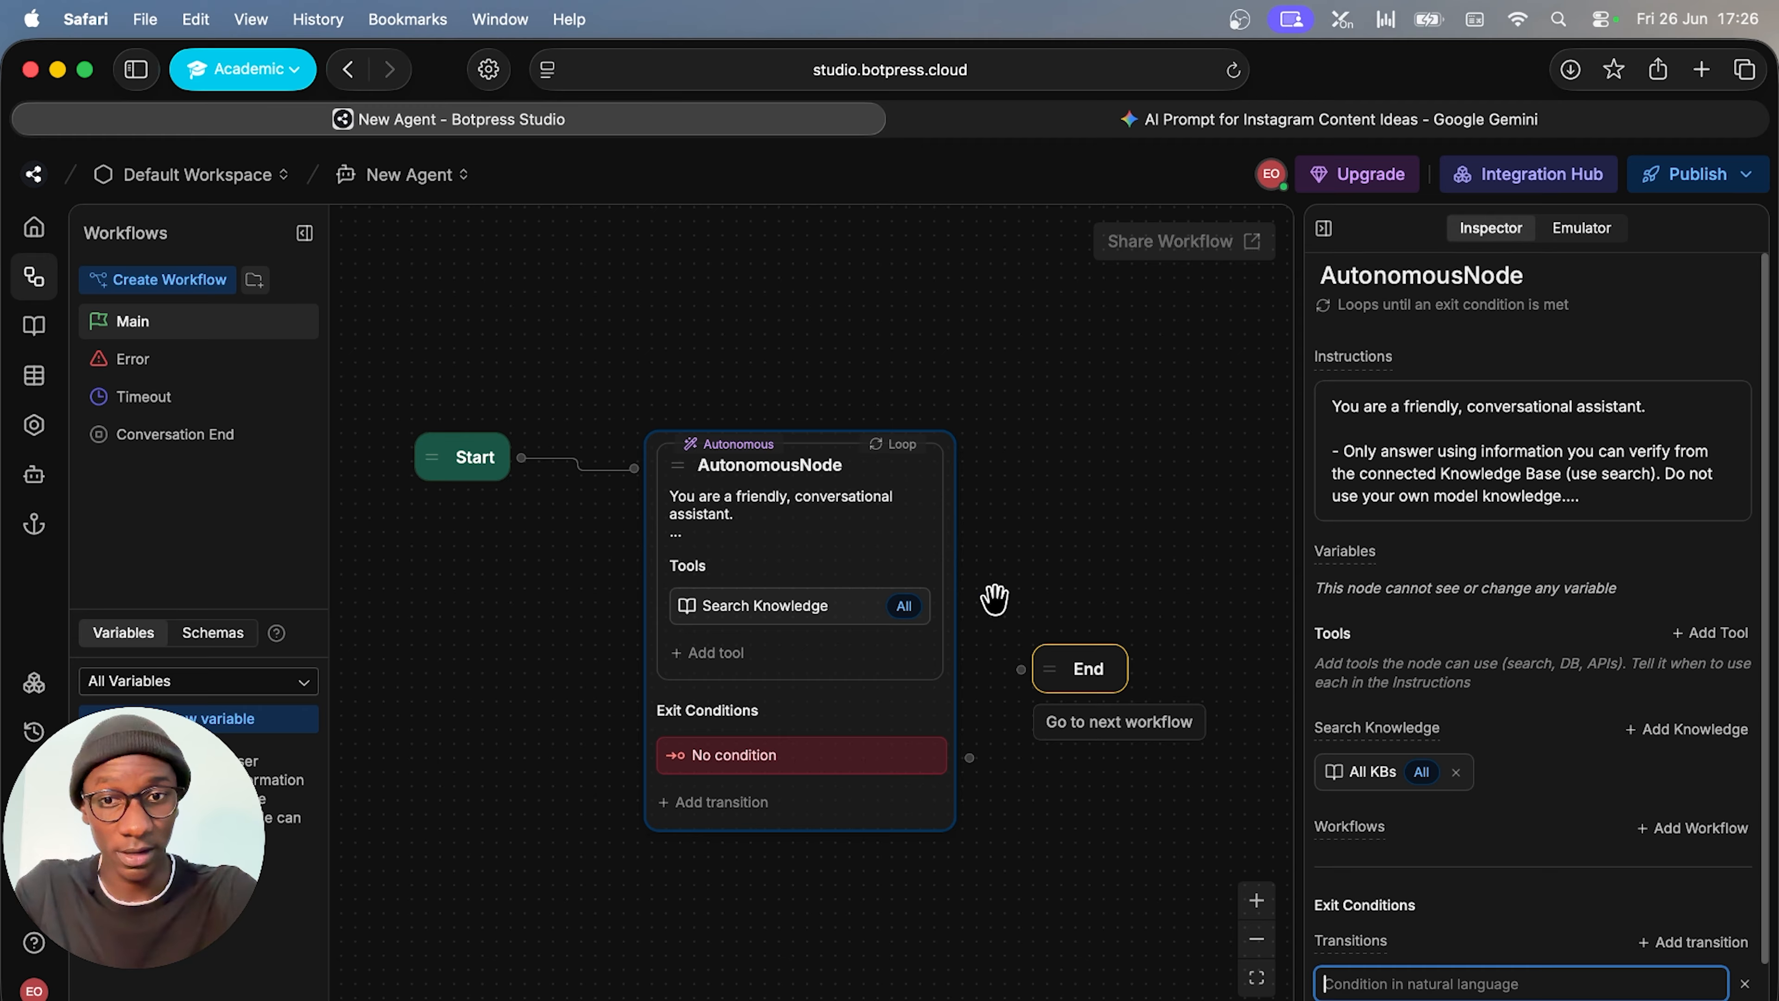
pyautogui.scroll(-2, 1573, 755)
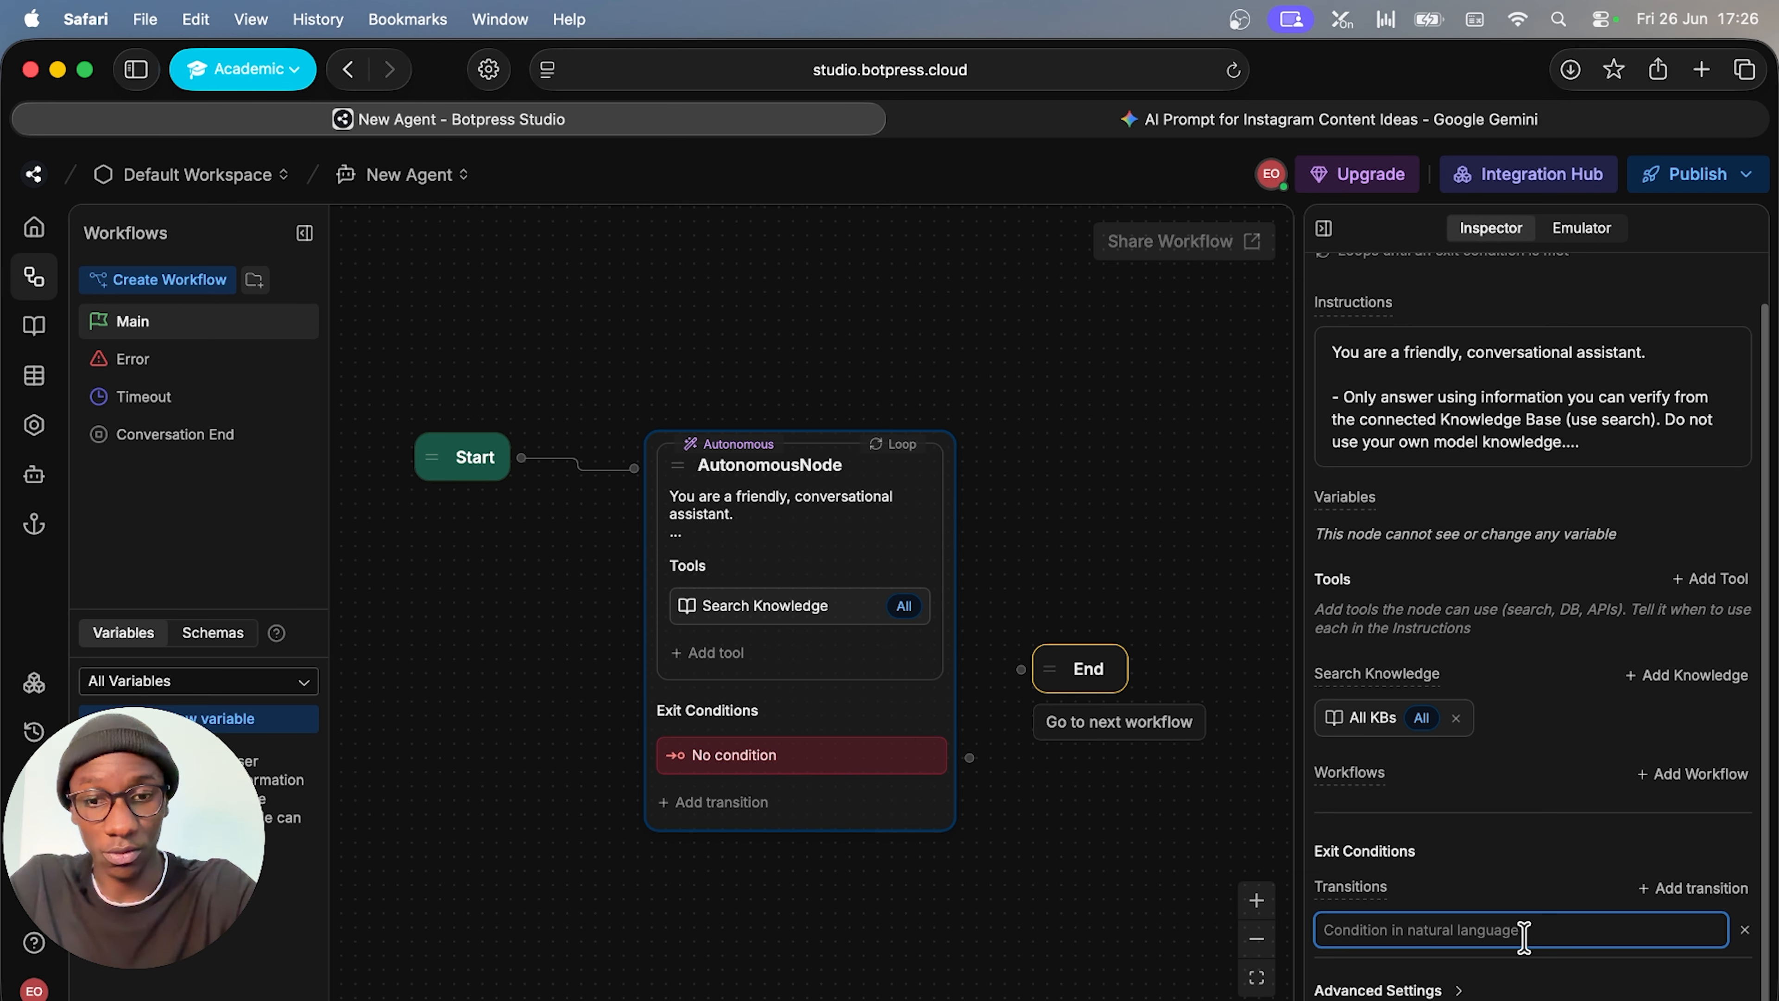
pyautogui.write('co')
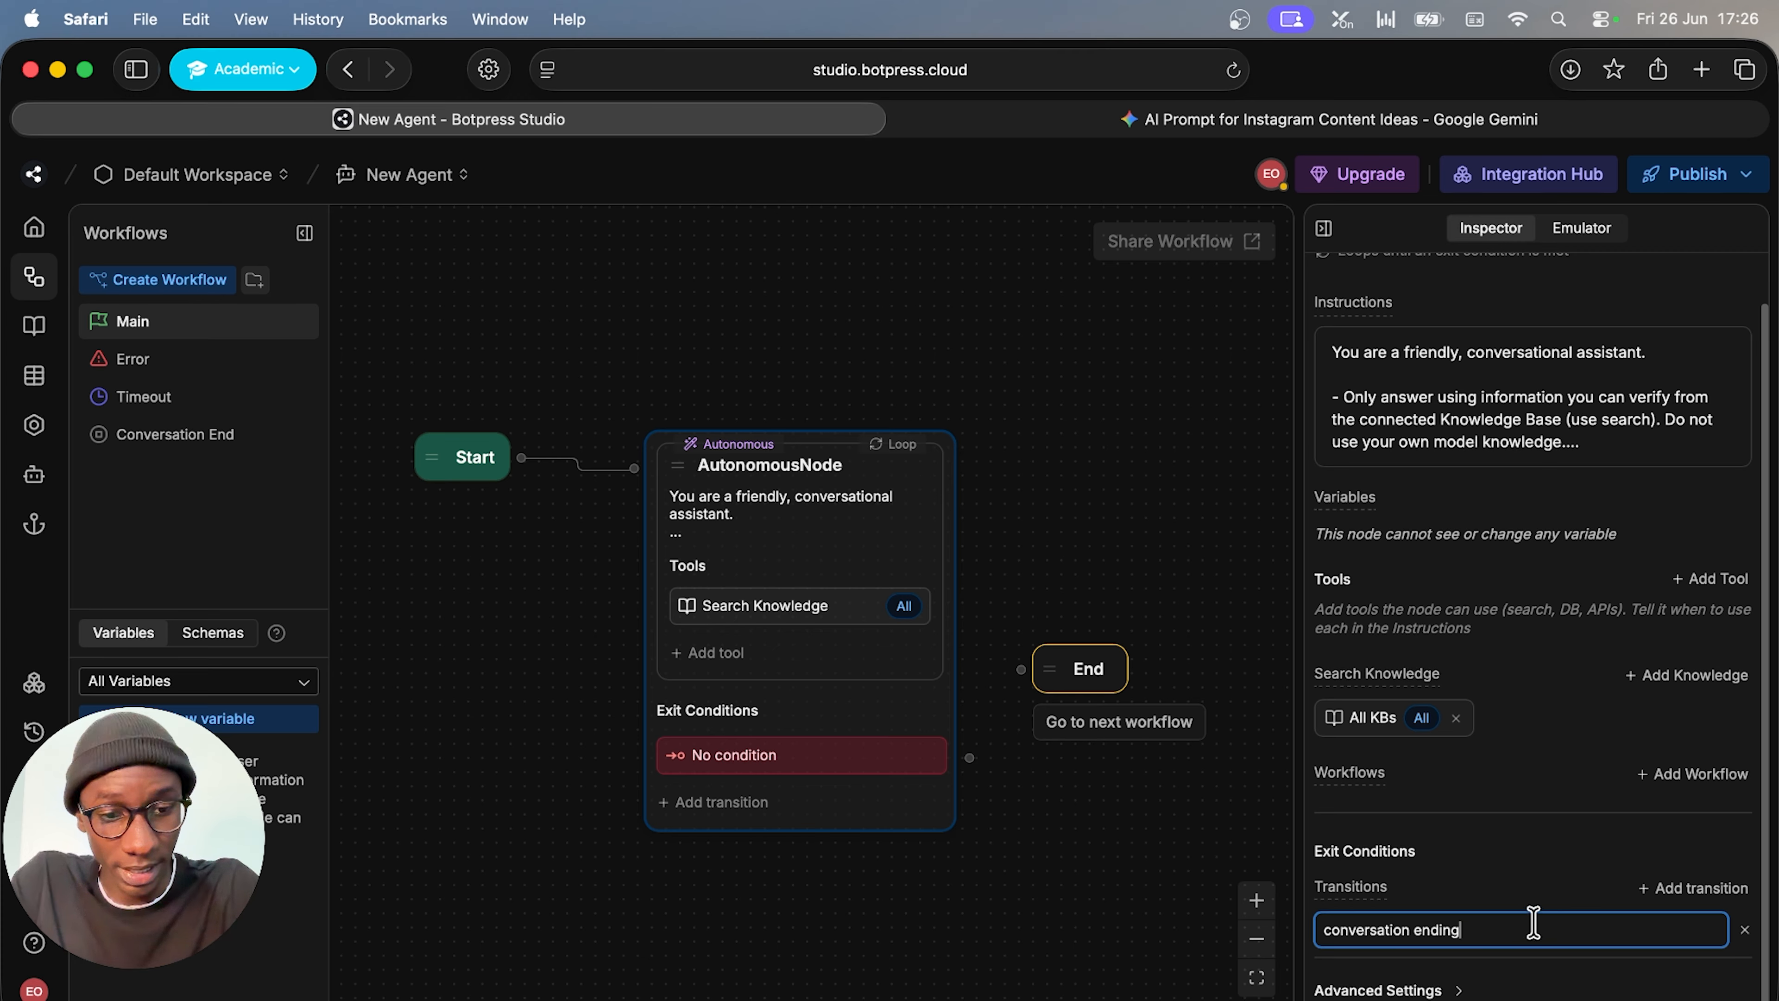
pyautogui.write('nversation ending')
pyautogui.press('Return')
pyautogui.click(1030, 774)
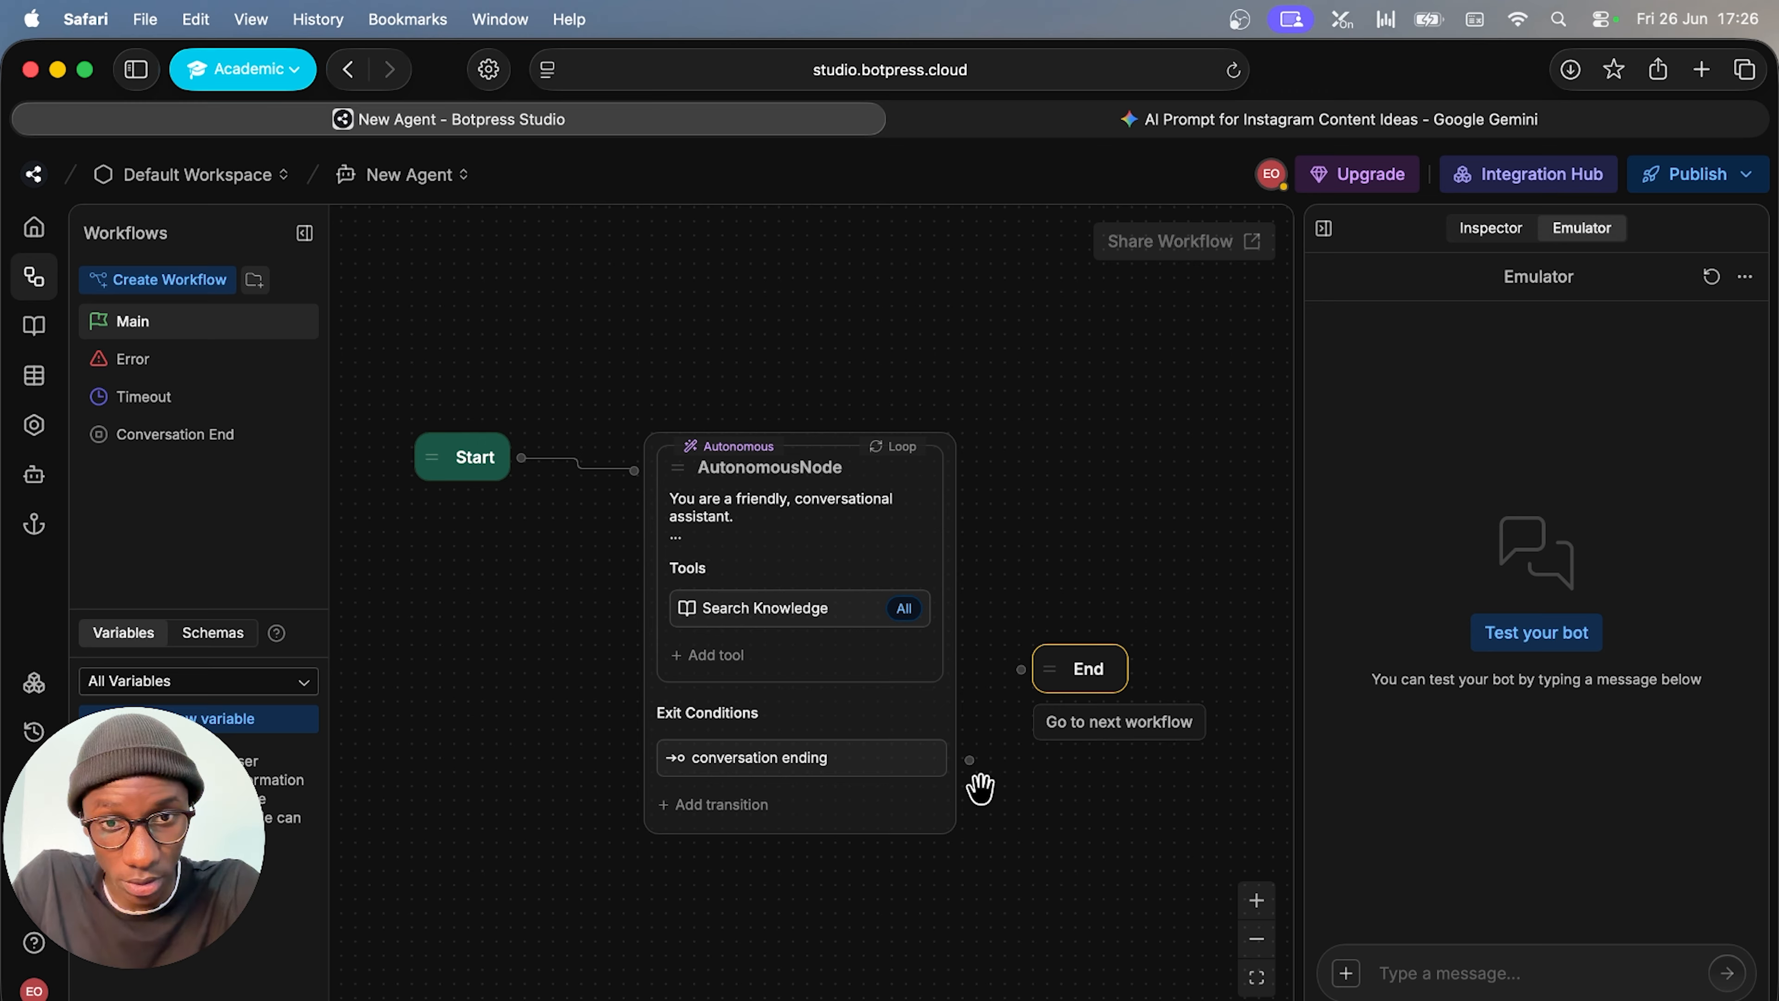
pyautogui.moveTo(971, 759); pyautogui.dragTo(1030, 659)
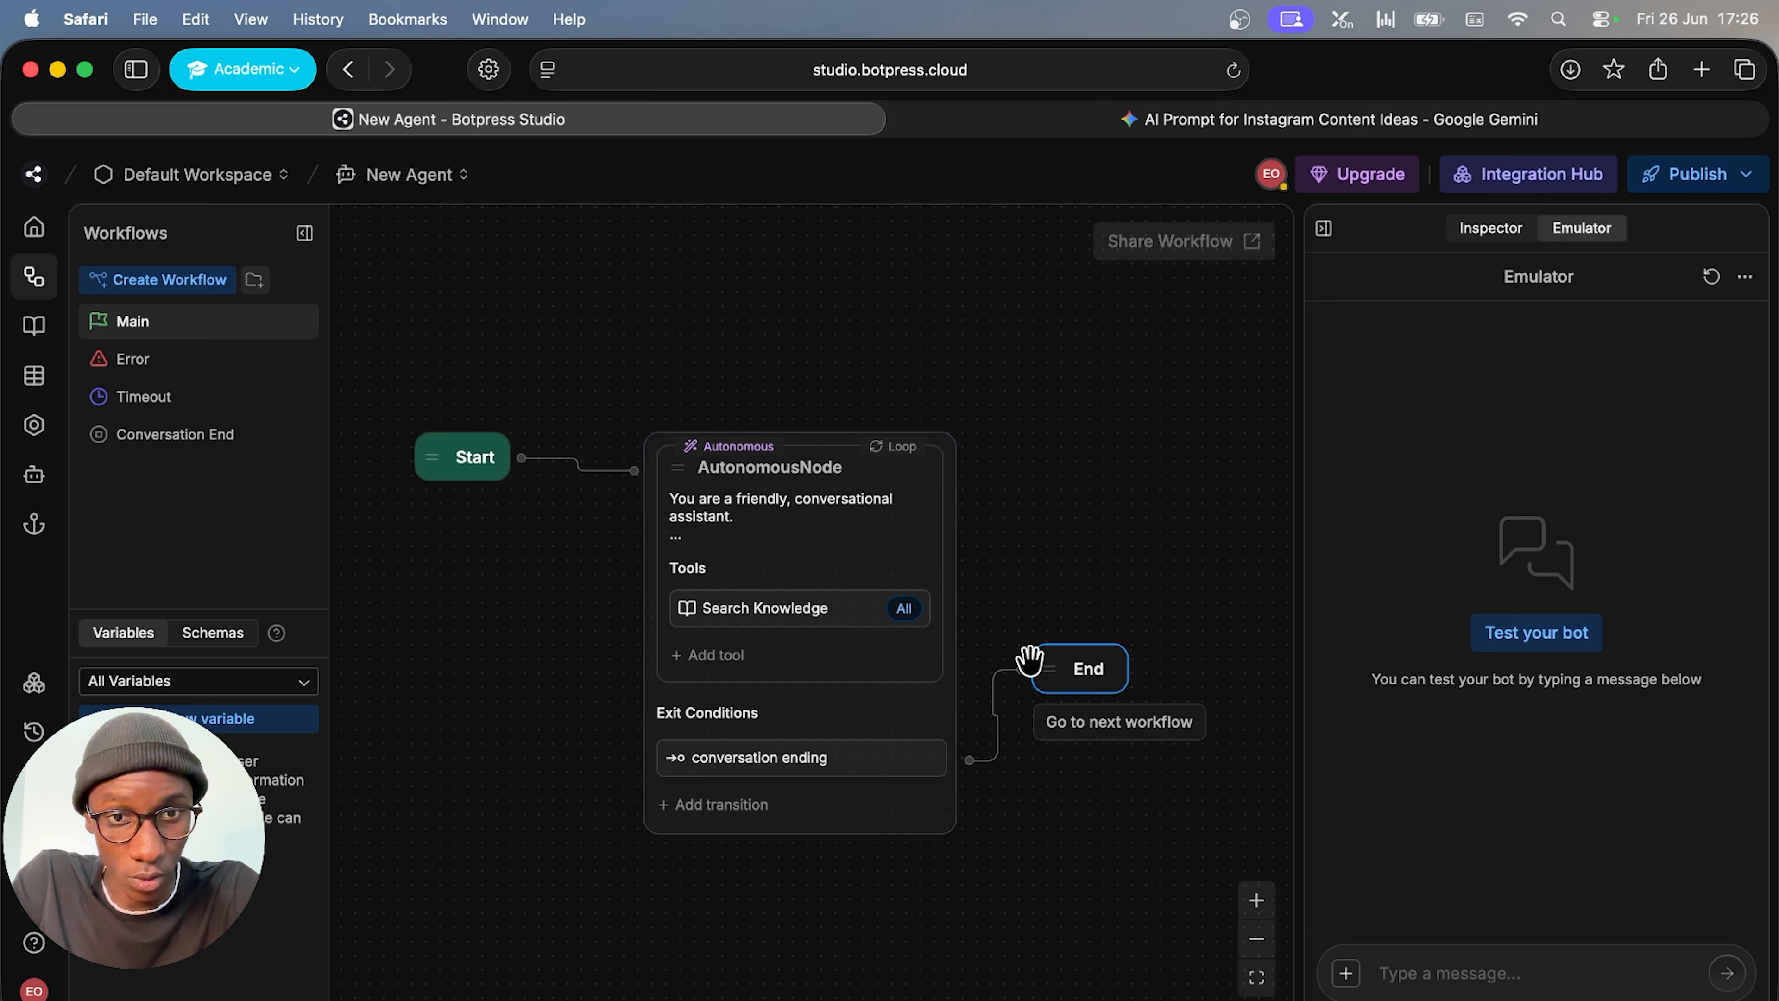
# Append to the AutonomousNode instructions: "Transition to [conversation ending transition] when the conversation ends (the user has no more questions and doesn't need any more help/support)"
pyautogui.moveTo(553, 447)
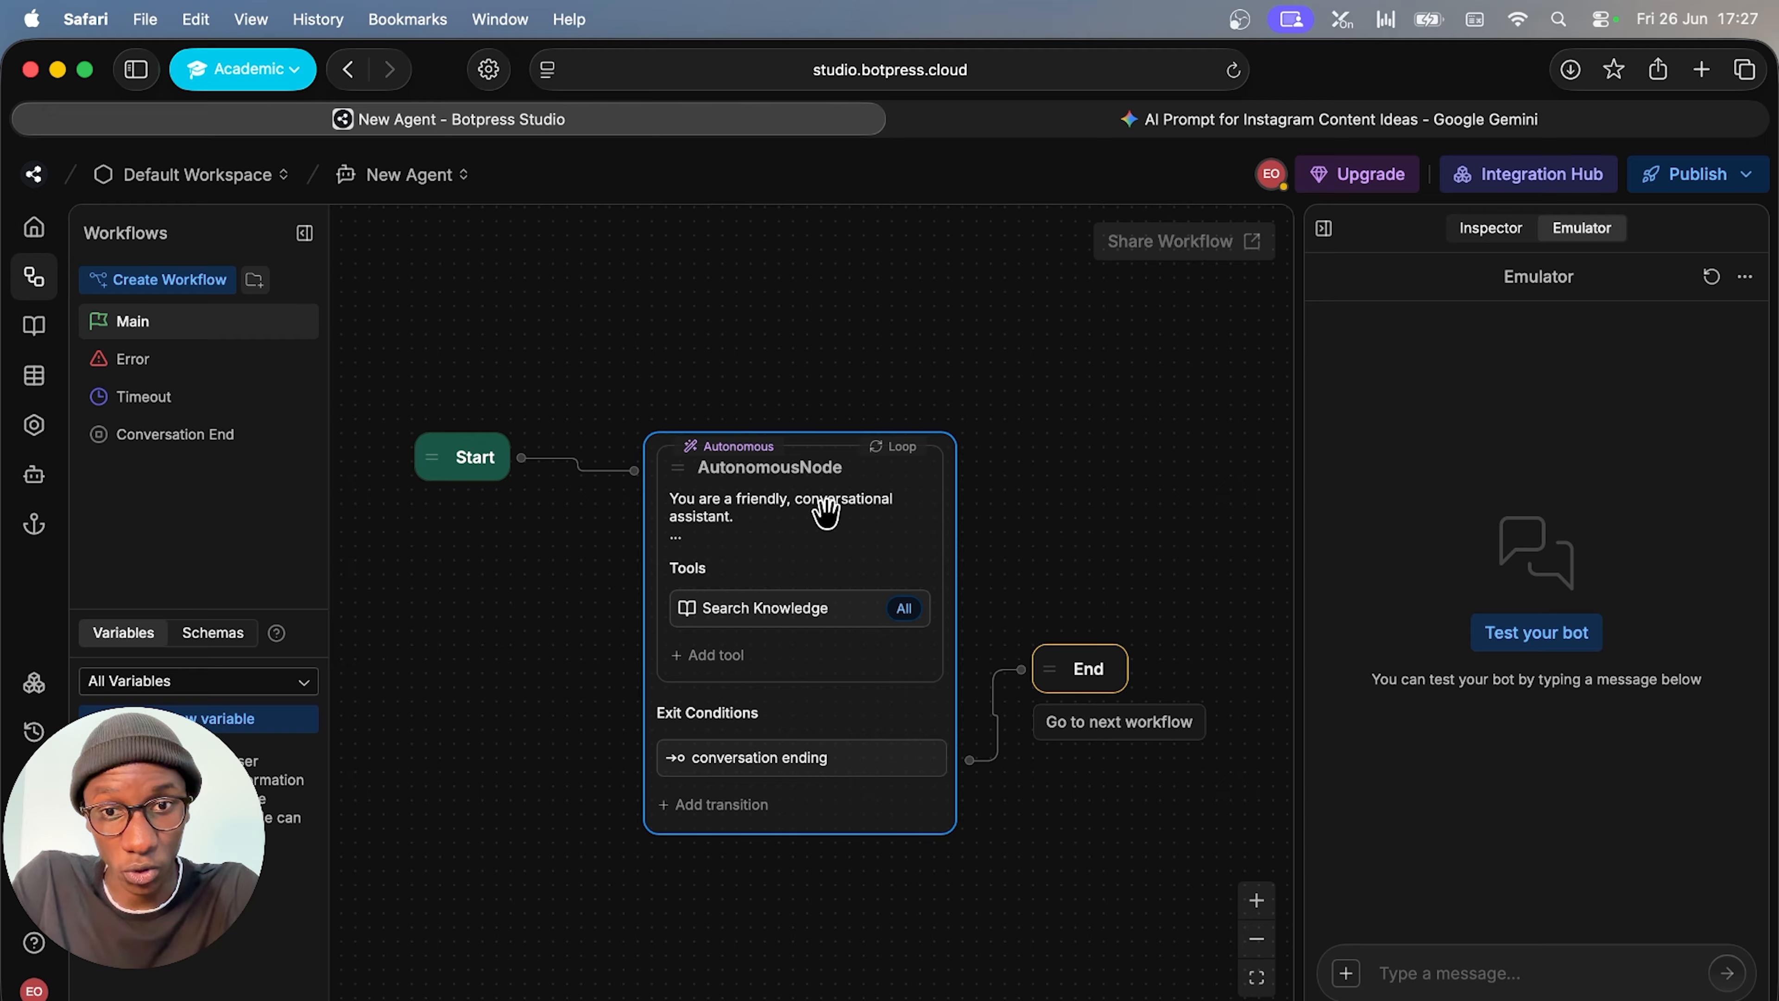
pyautogui.click(796, 515)
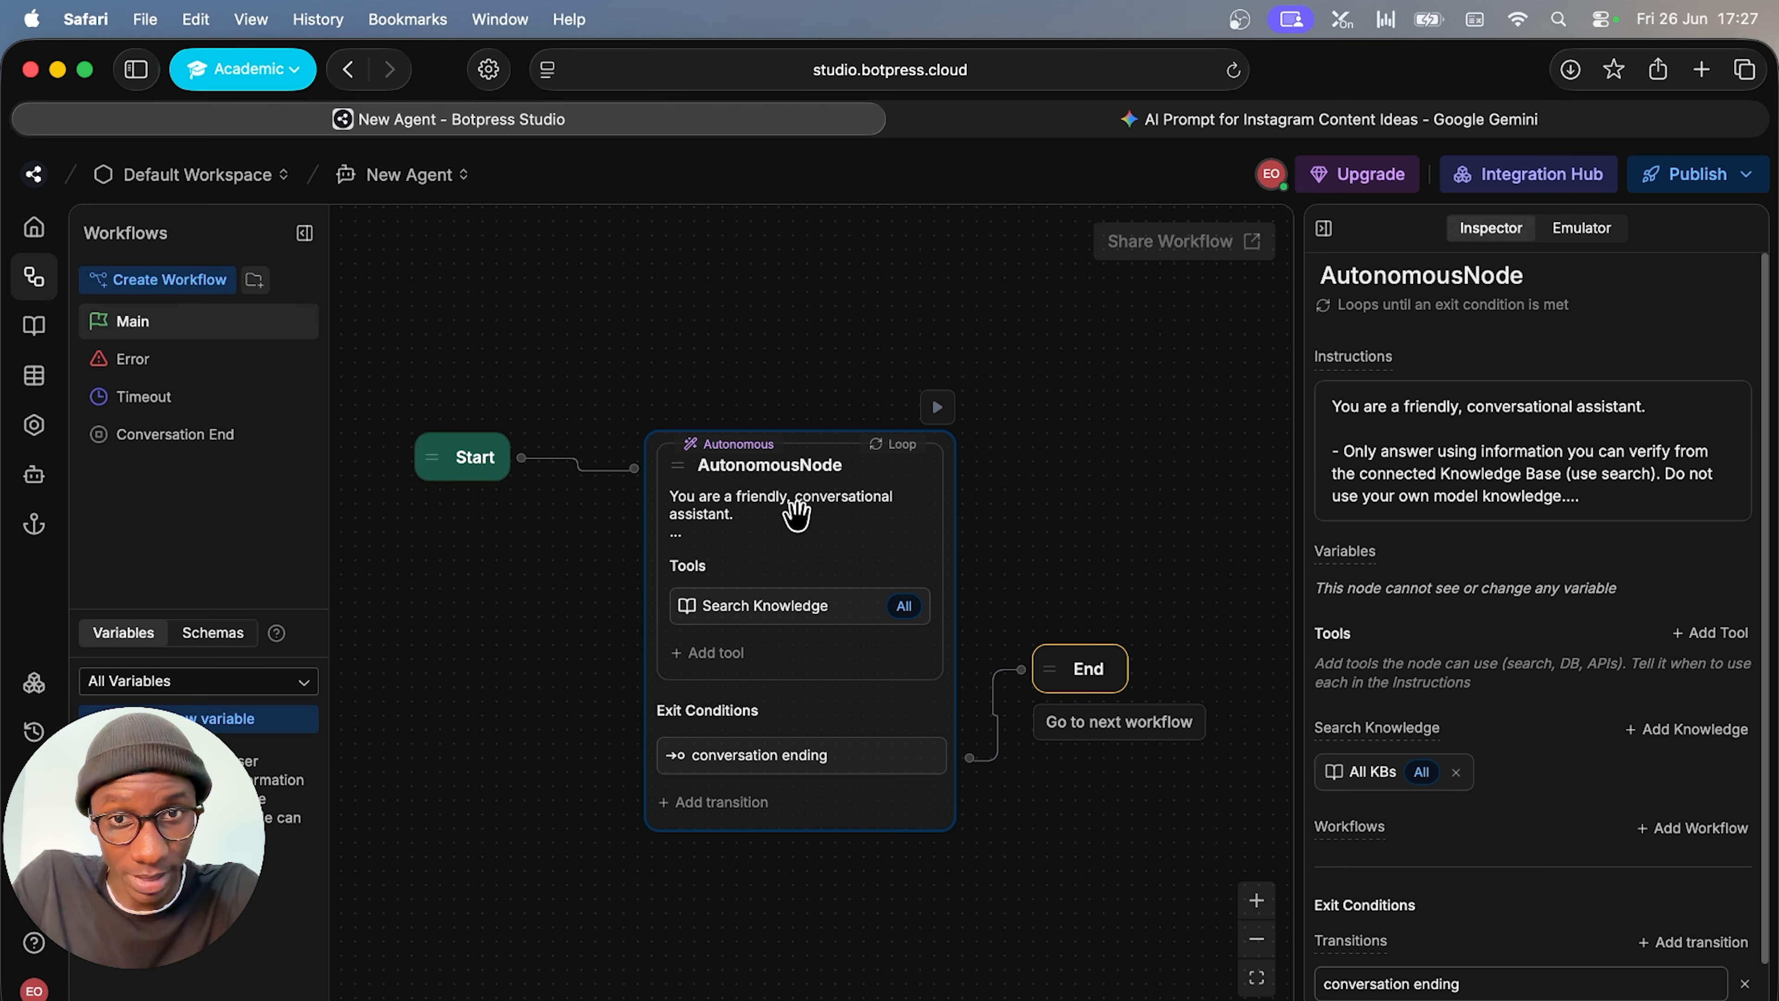
pyautogui.click(1402, 431)
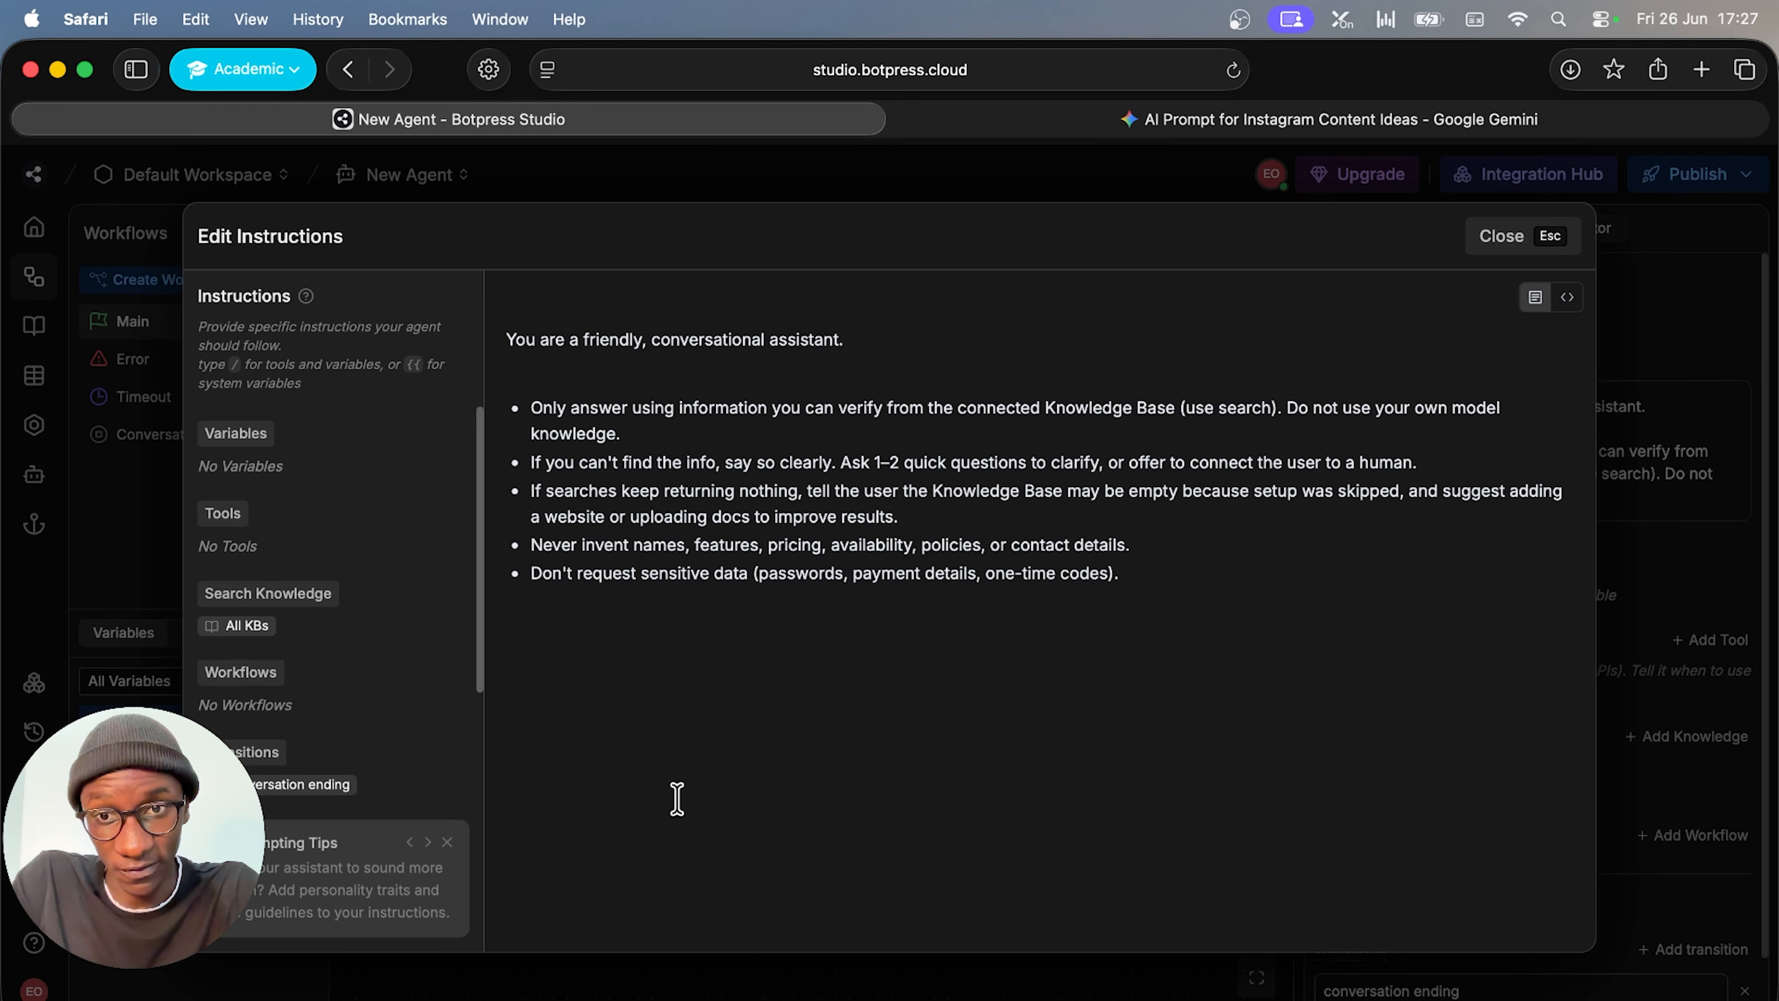
pyautogui.click(696, 743)
pyautogui.write("Transition to when the conversation ends (the user has no more questions and doesn't need any more help/support)")
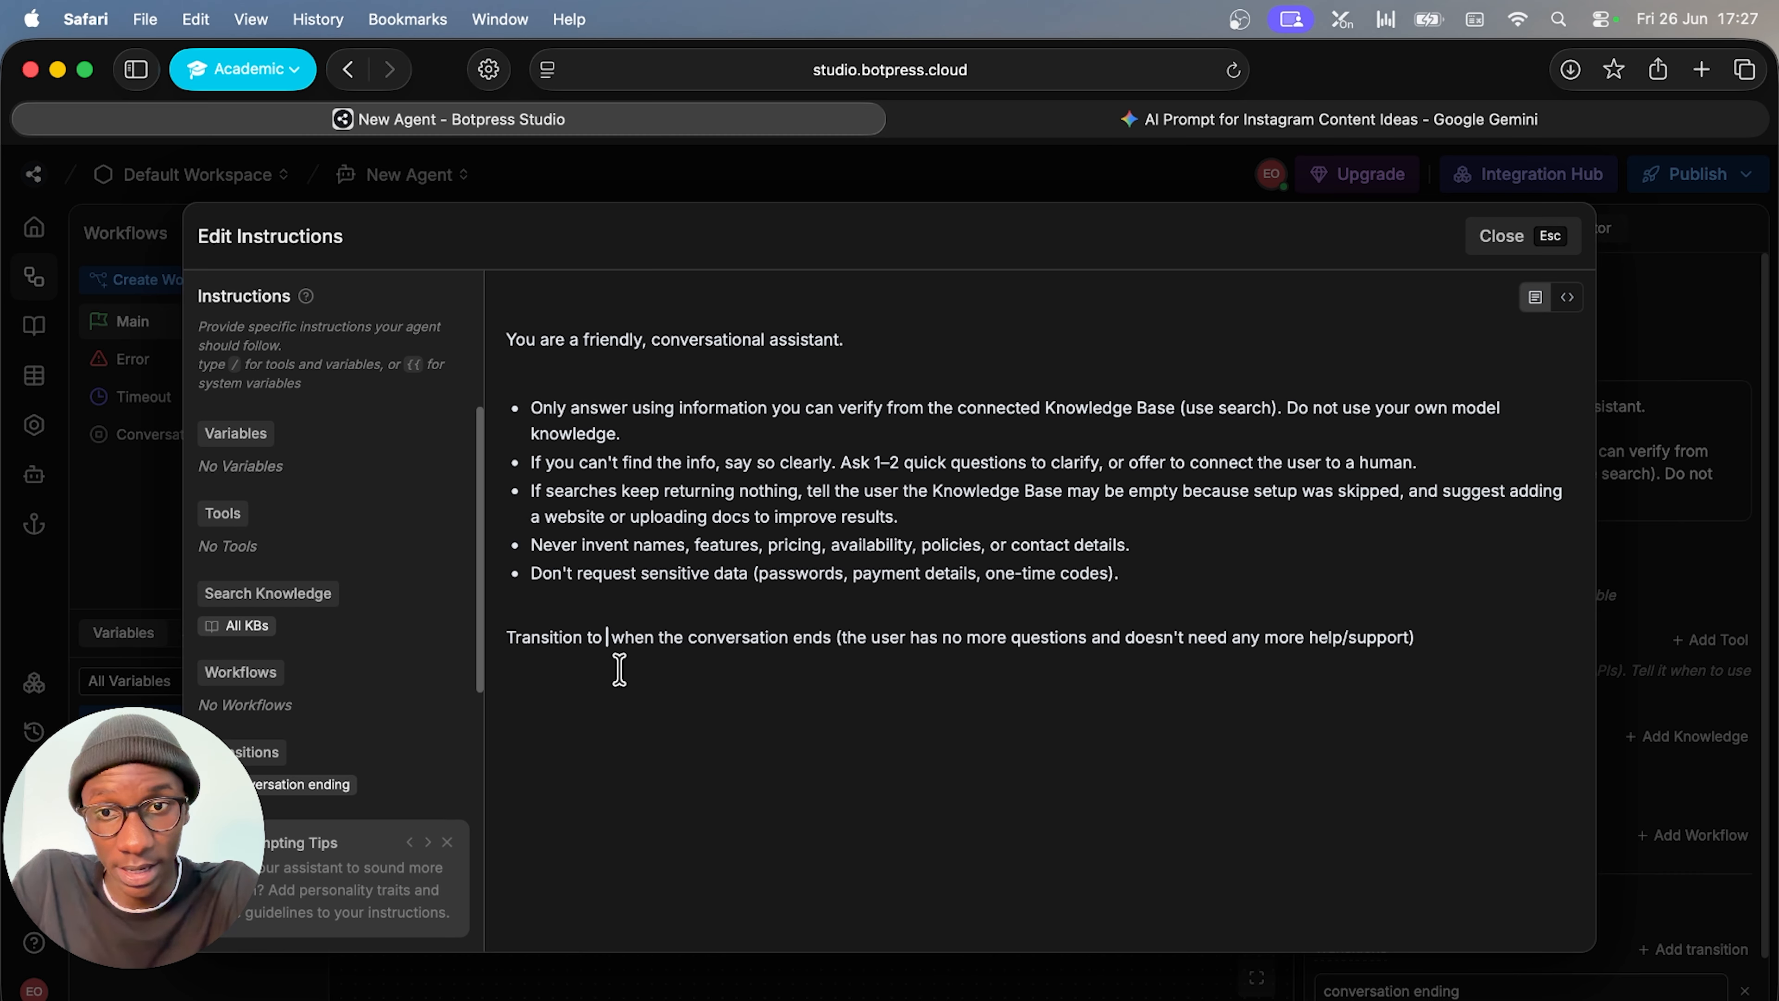
pyautogui.click(285, 785)
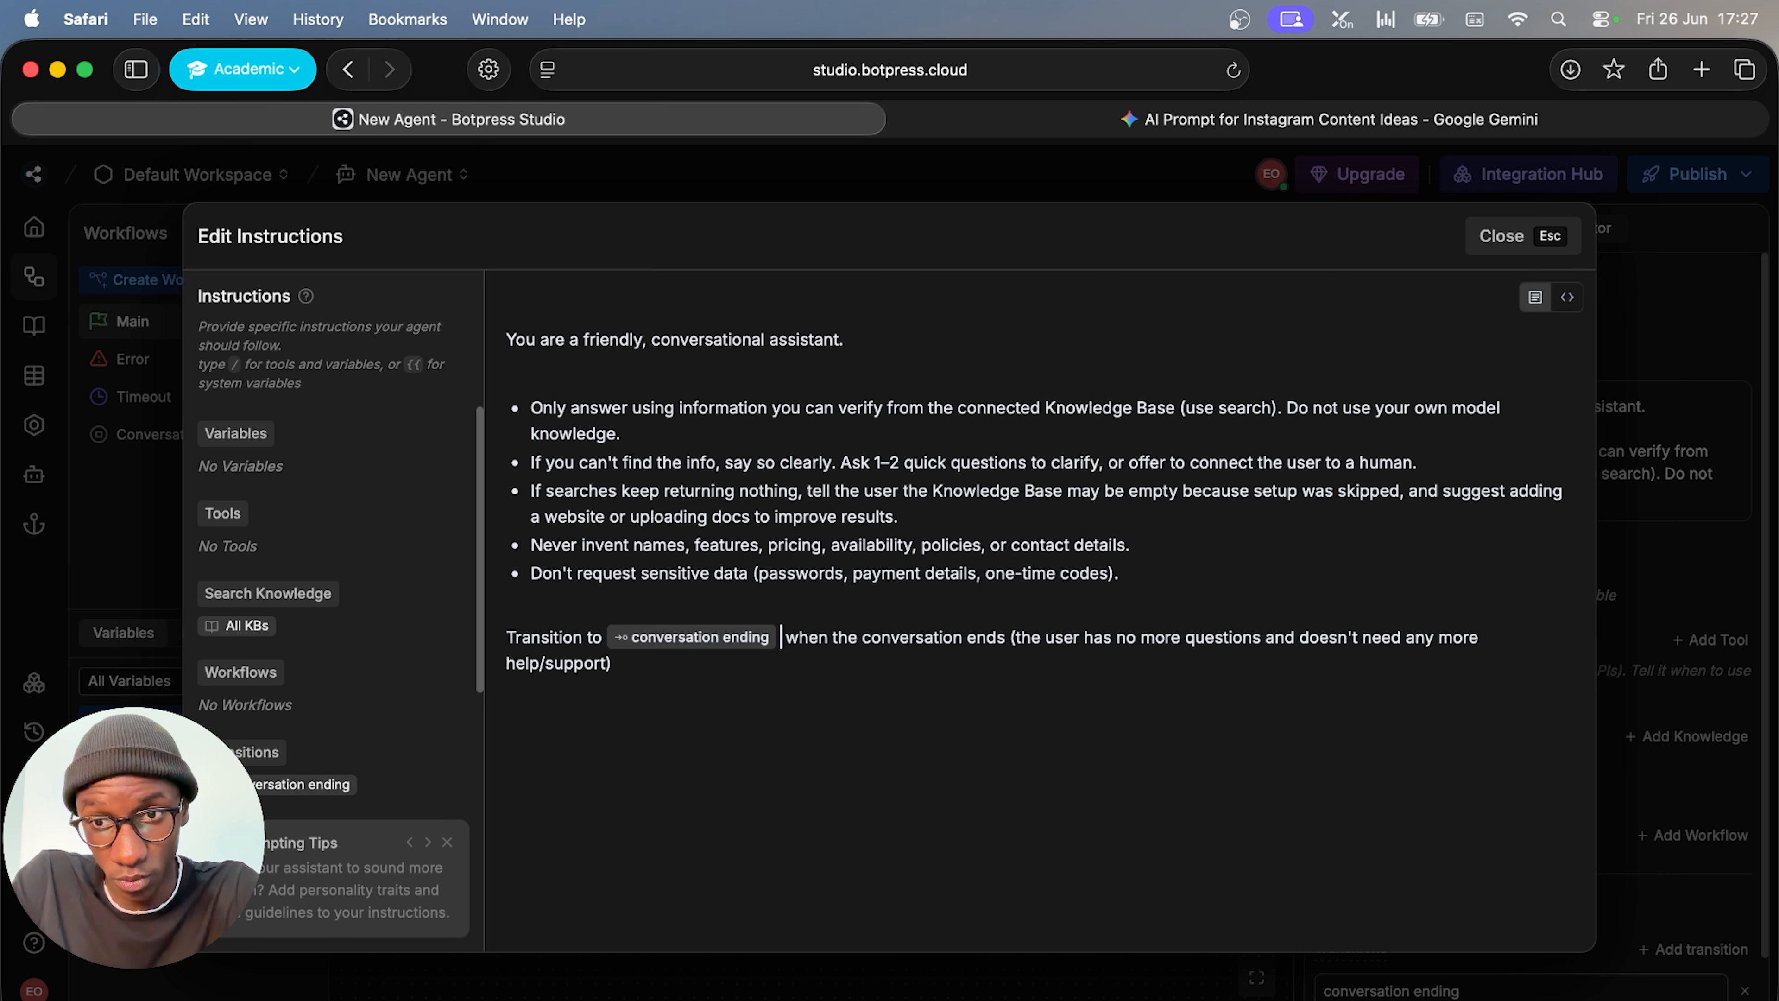
# Close the instructions editor and test the bot in the emulator with the messages "HI" and "I have nothing please end"
pyautogui.scroll(-2, 302, 701)
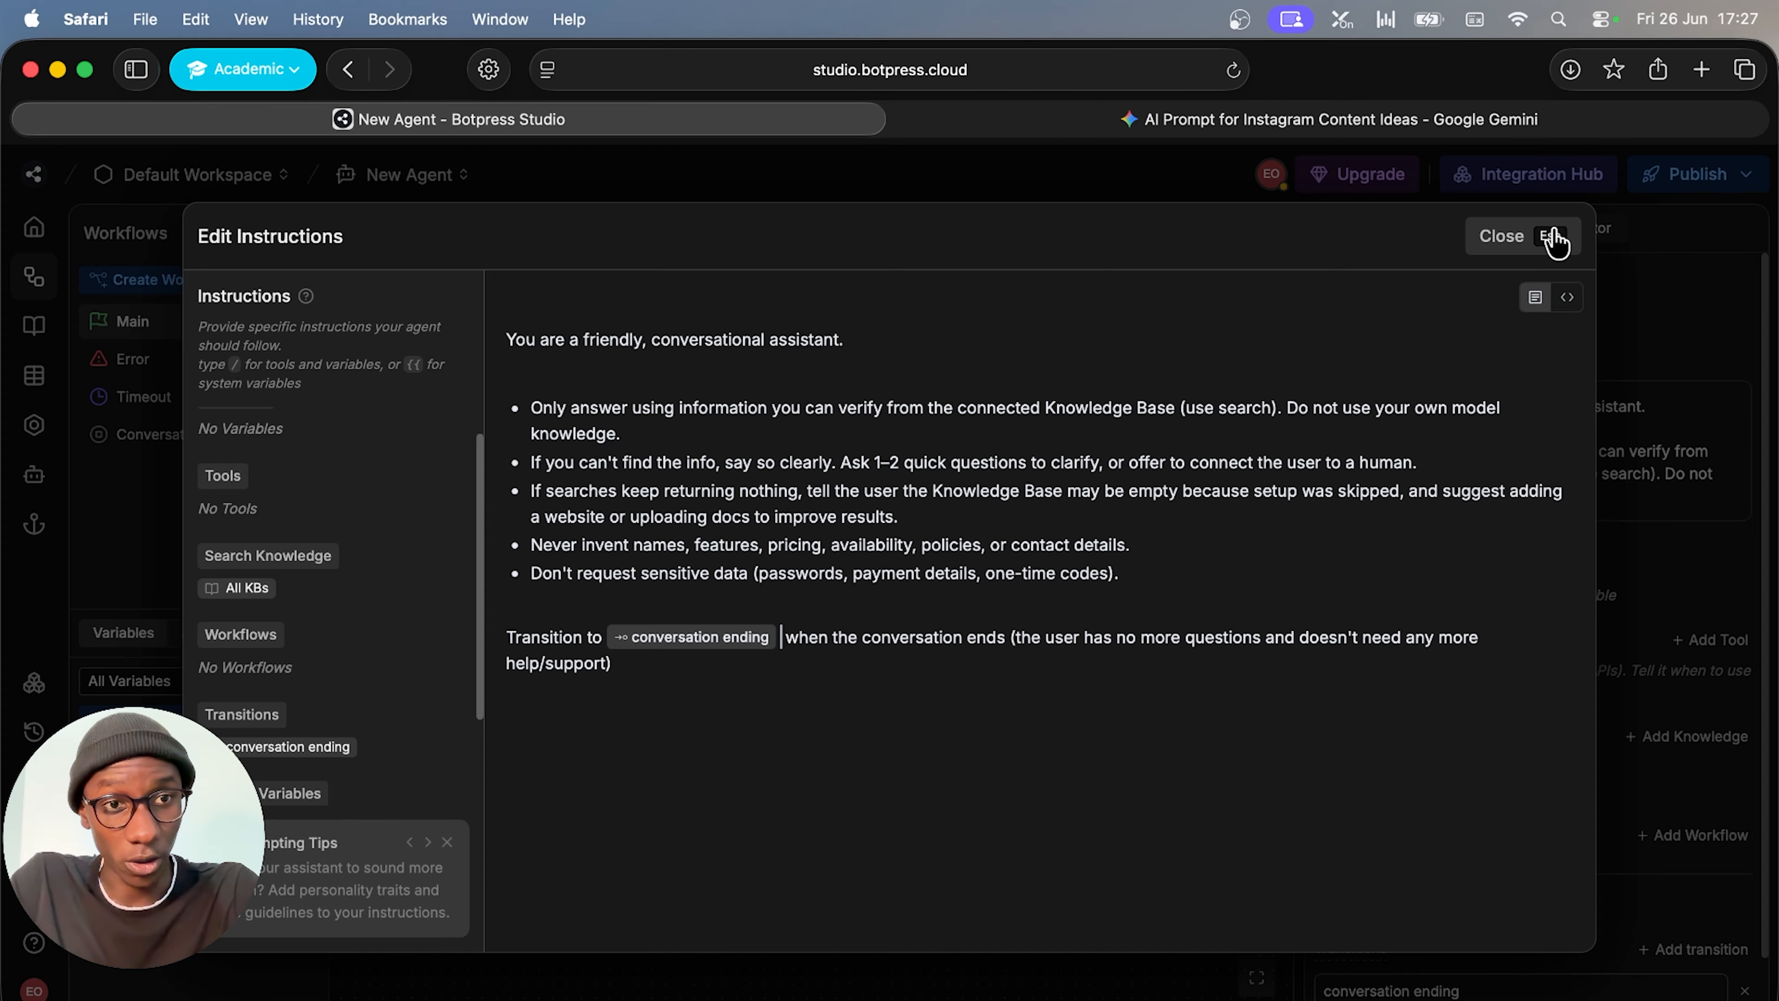
pyautogui.click(1533, 245)
pyautogui.click(1582, 230)
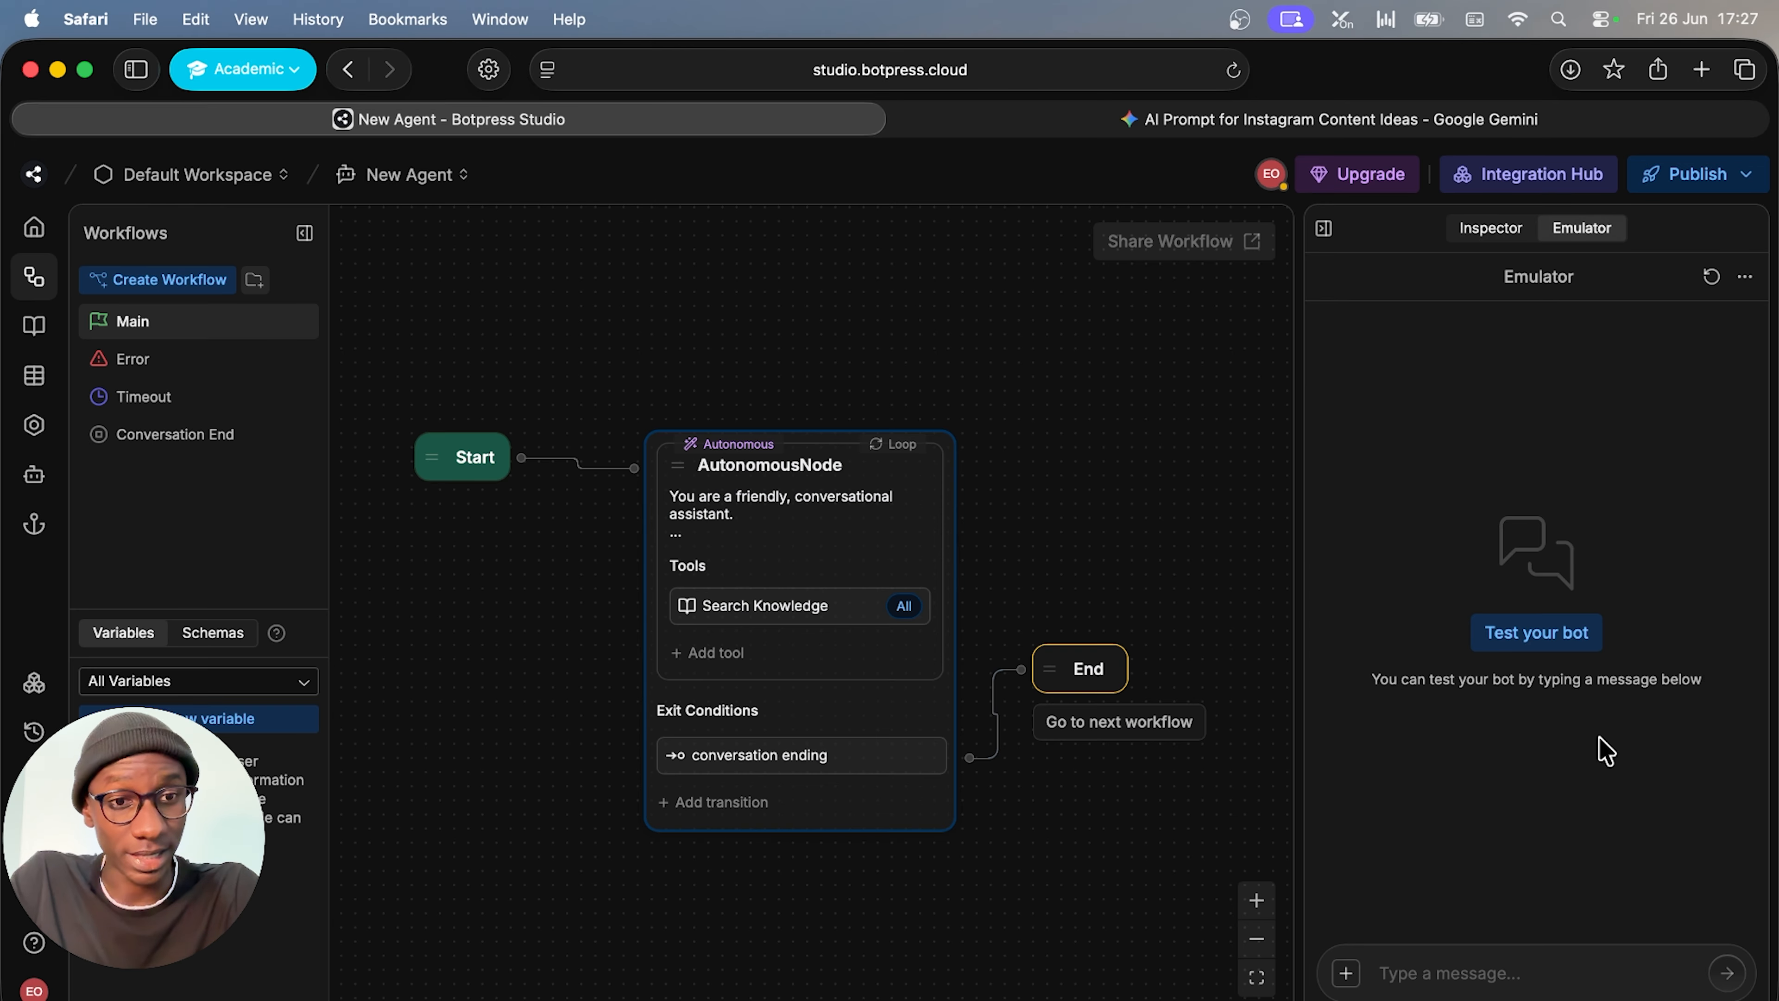
pyautogui.write('HI')
pyautogui.press('Return')
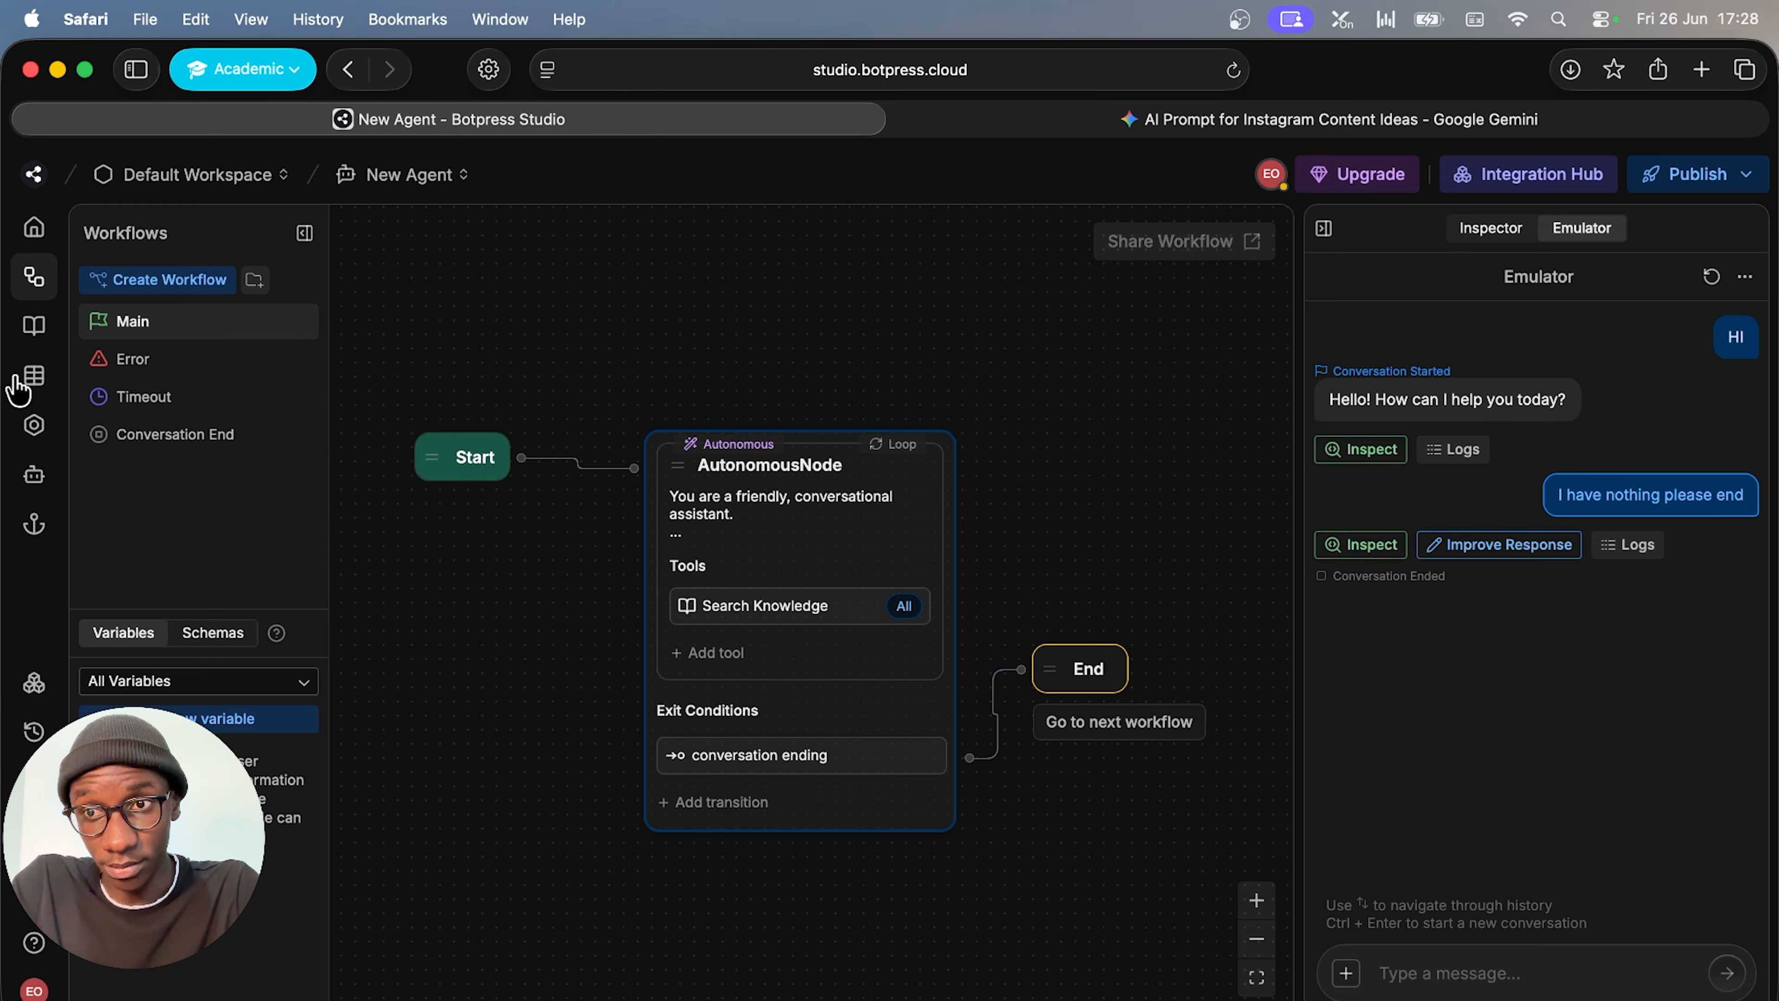
# Enable the Summary Agent and copy its exposed variable {{conversation.SummaryAgent.transcript}}
pyautogui.click(37, 483)
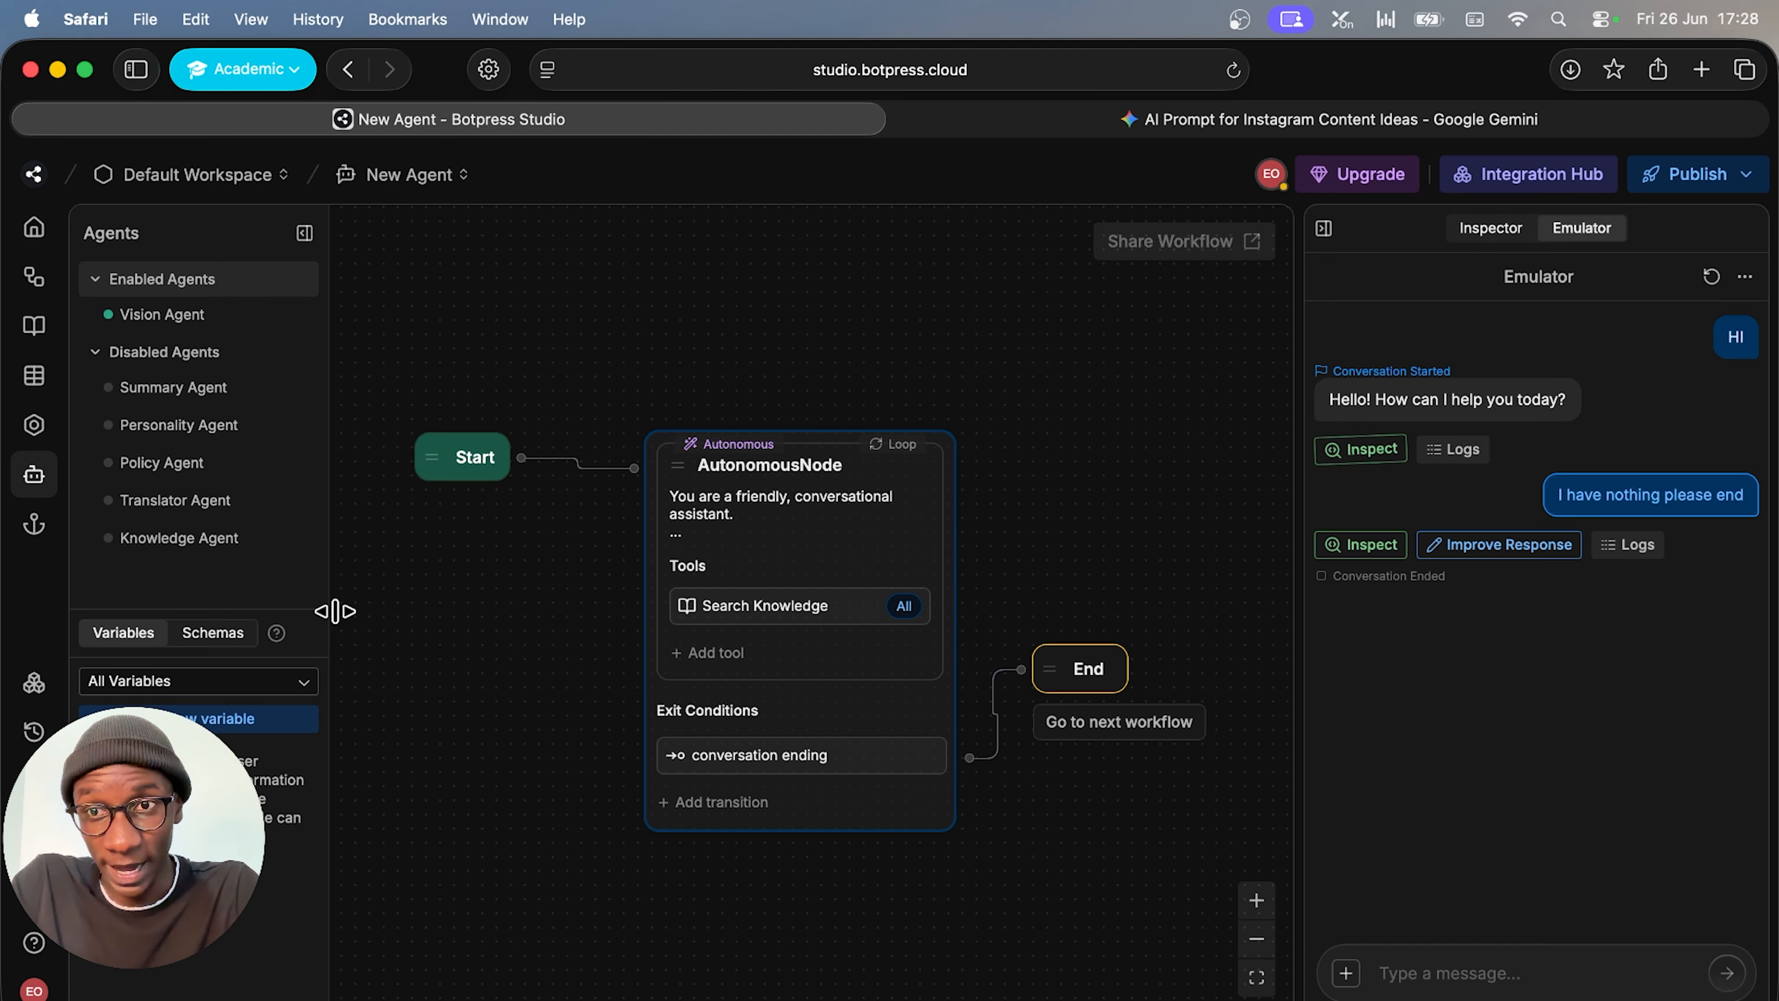
pyautogui.click(199, 396)
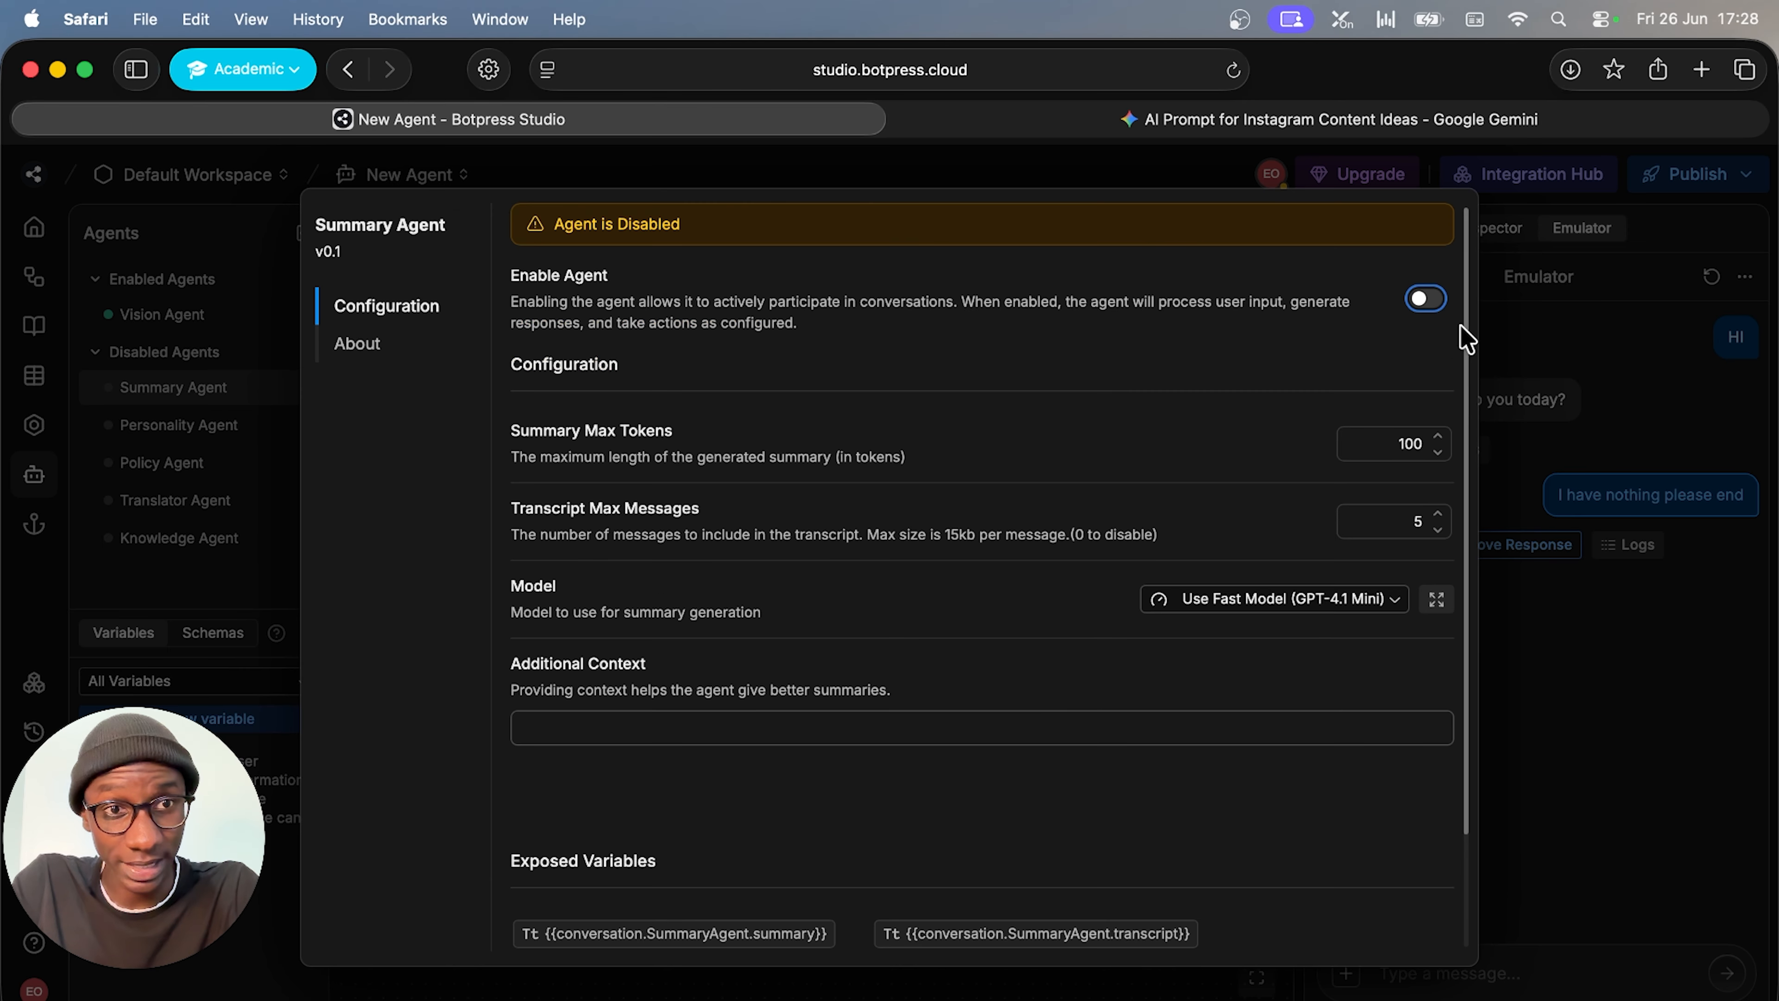
pyautogui.click(1427, 301)
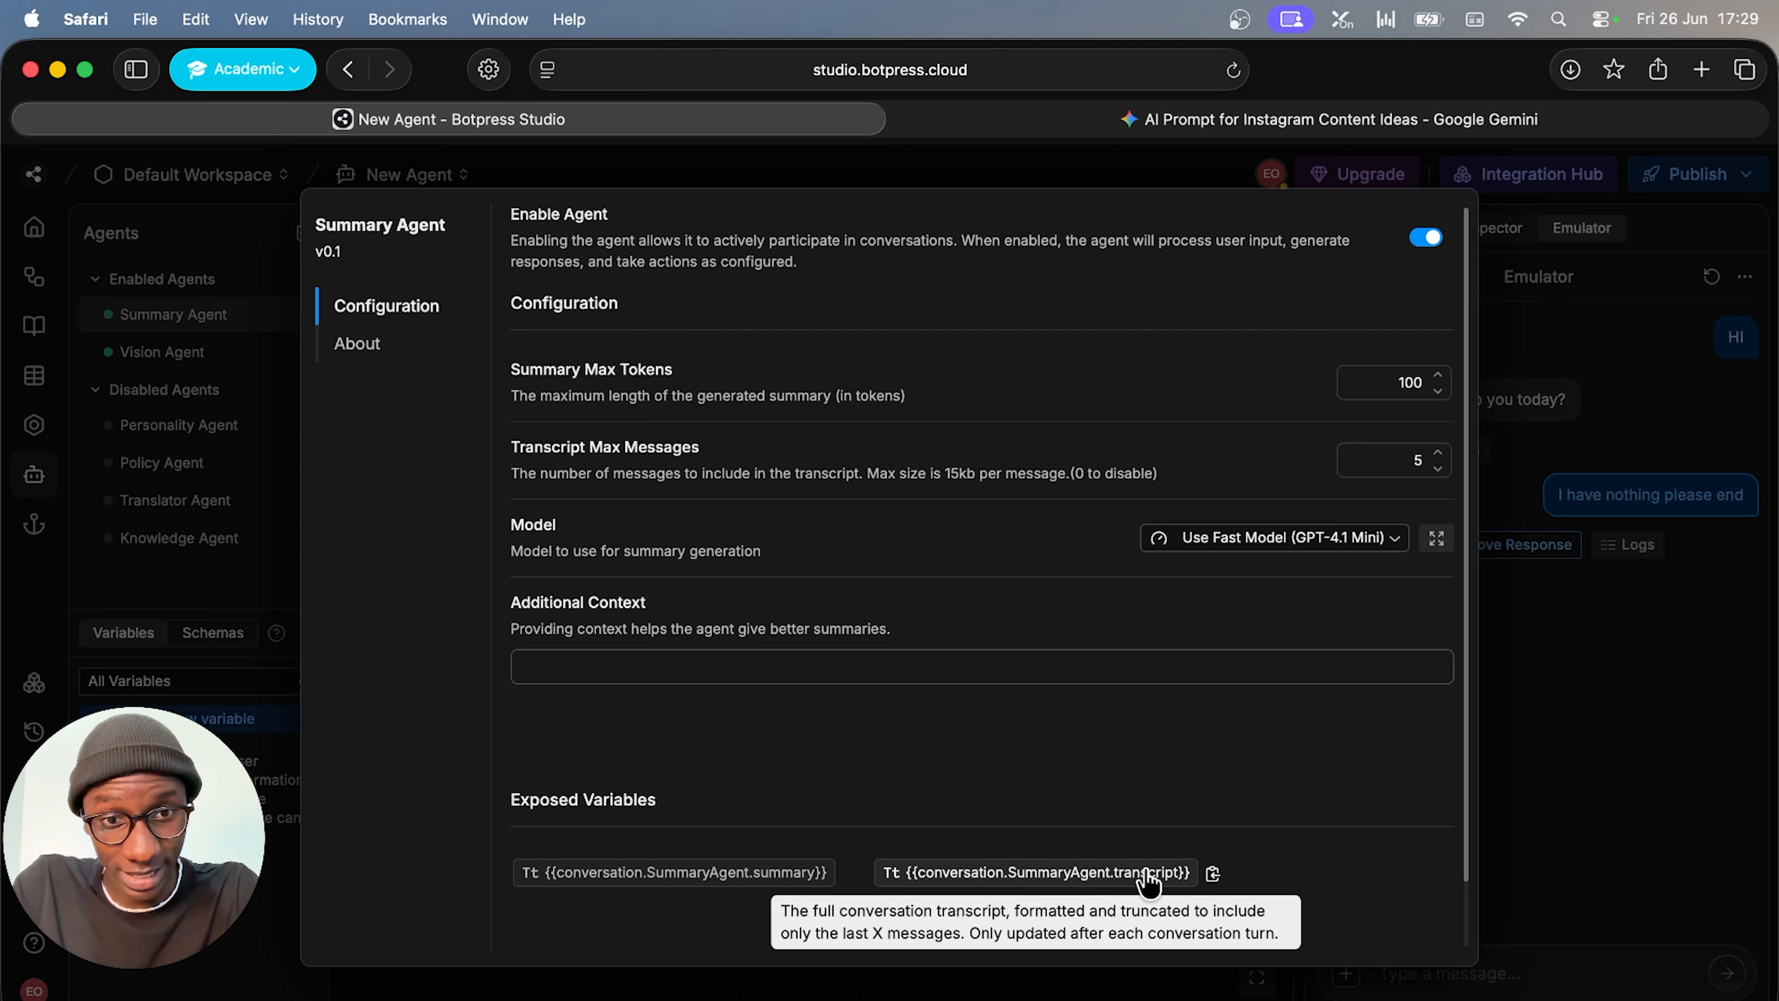
pyautogui.click(1177, 872)
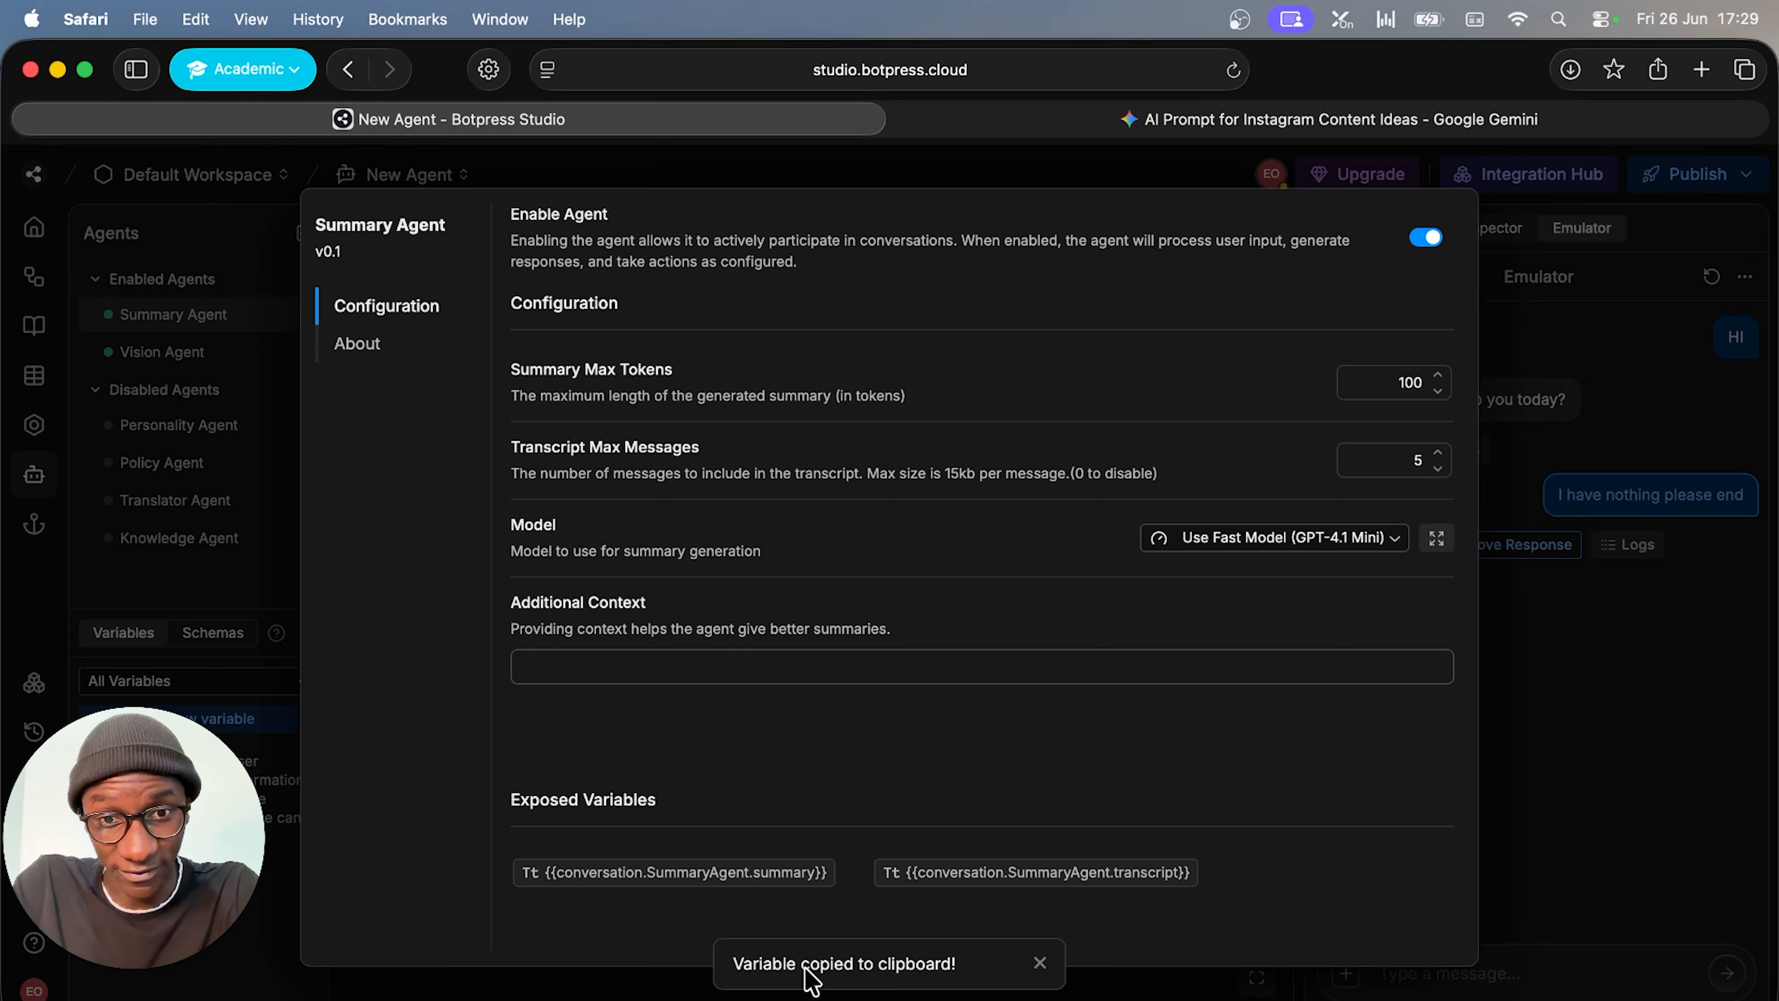
pyautogui.moveTo(1213, 878)
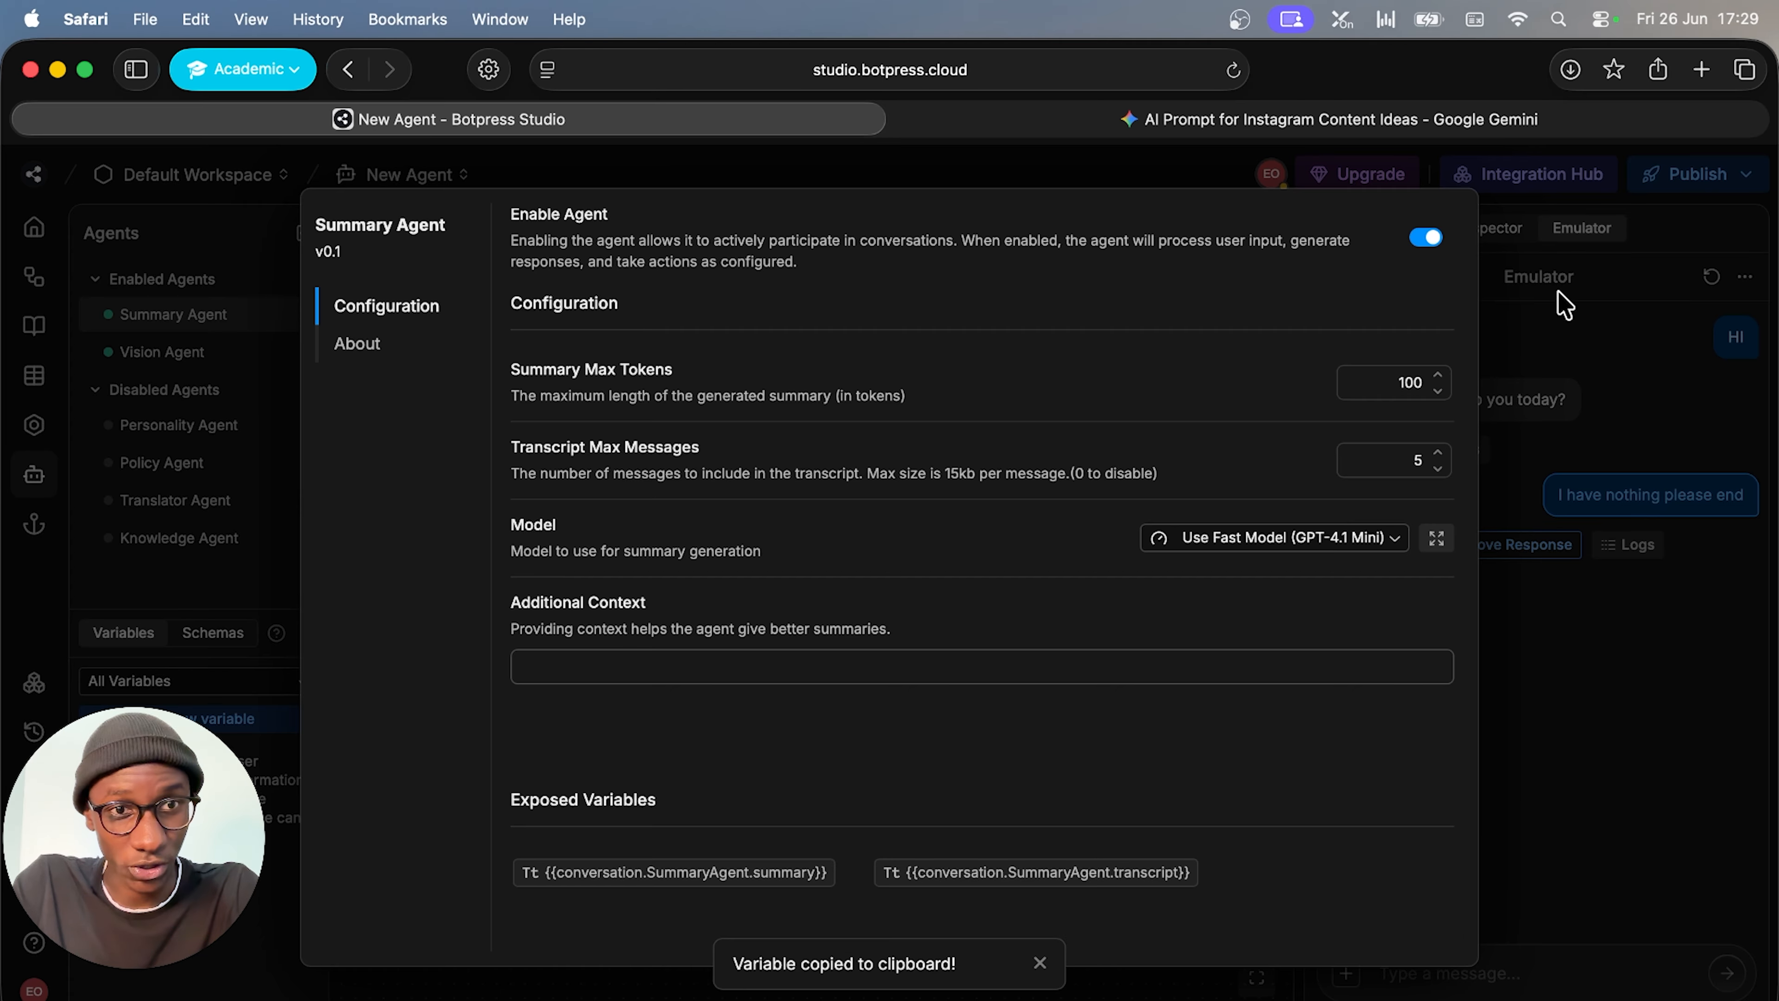
pyautogui.click(1564, 312)
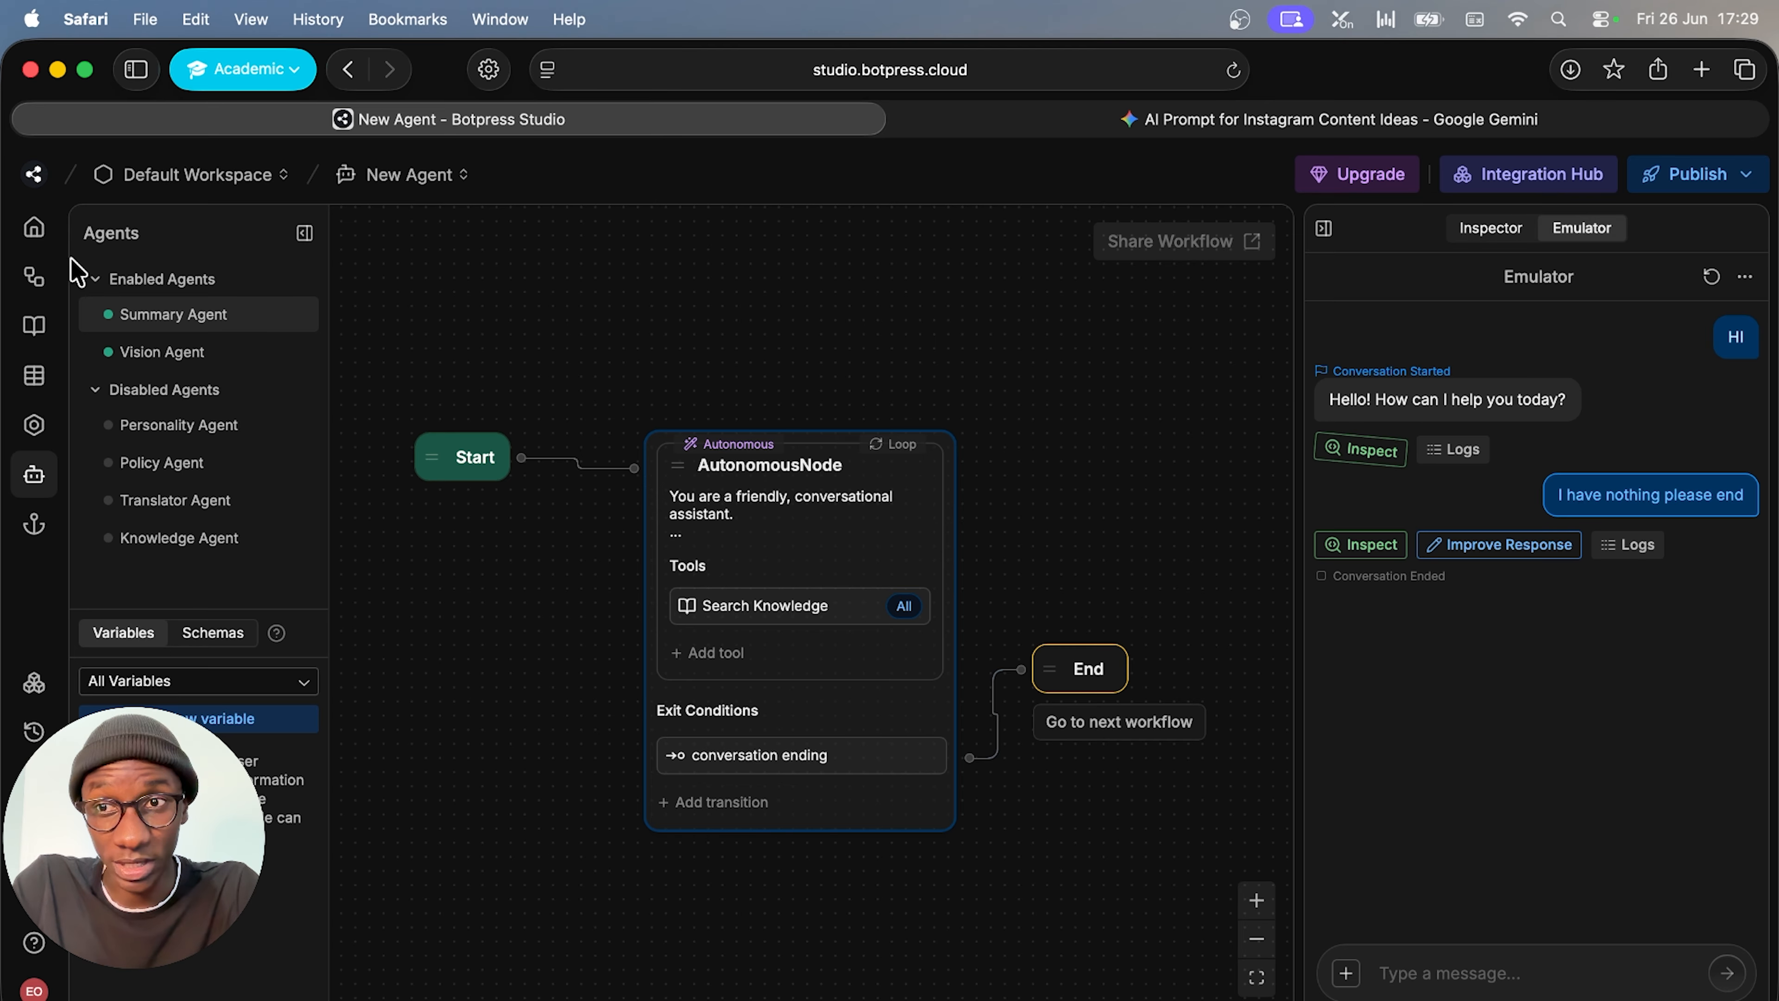
# Add an AI Task card to the Standard1 node of the Conversation End workflow
pyautogui.click(34, 277)
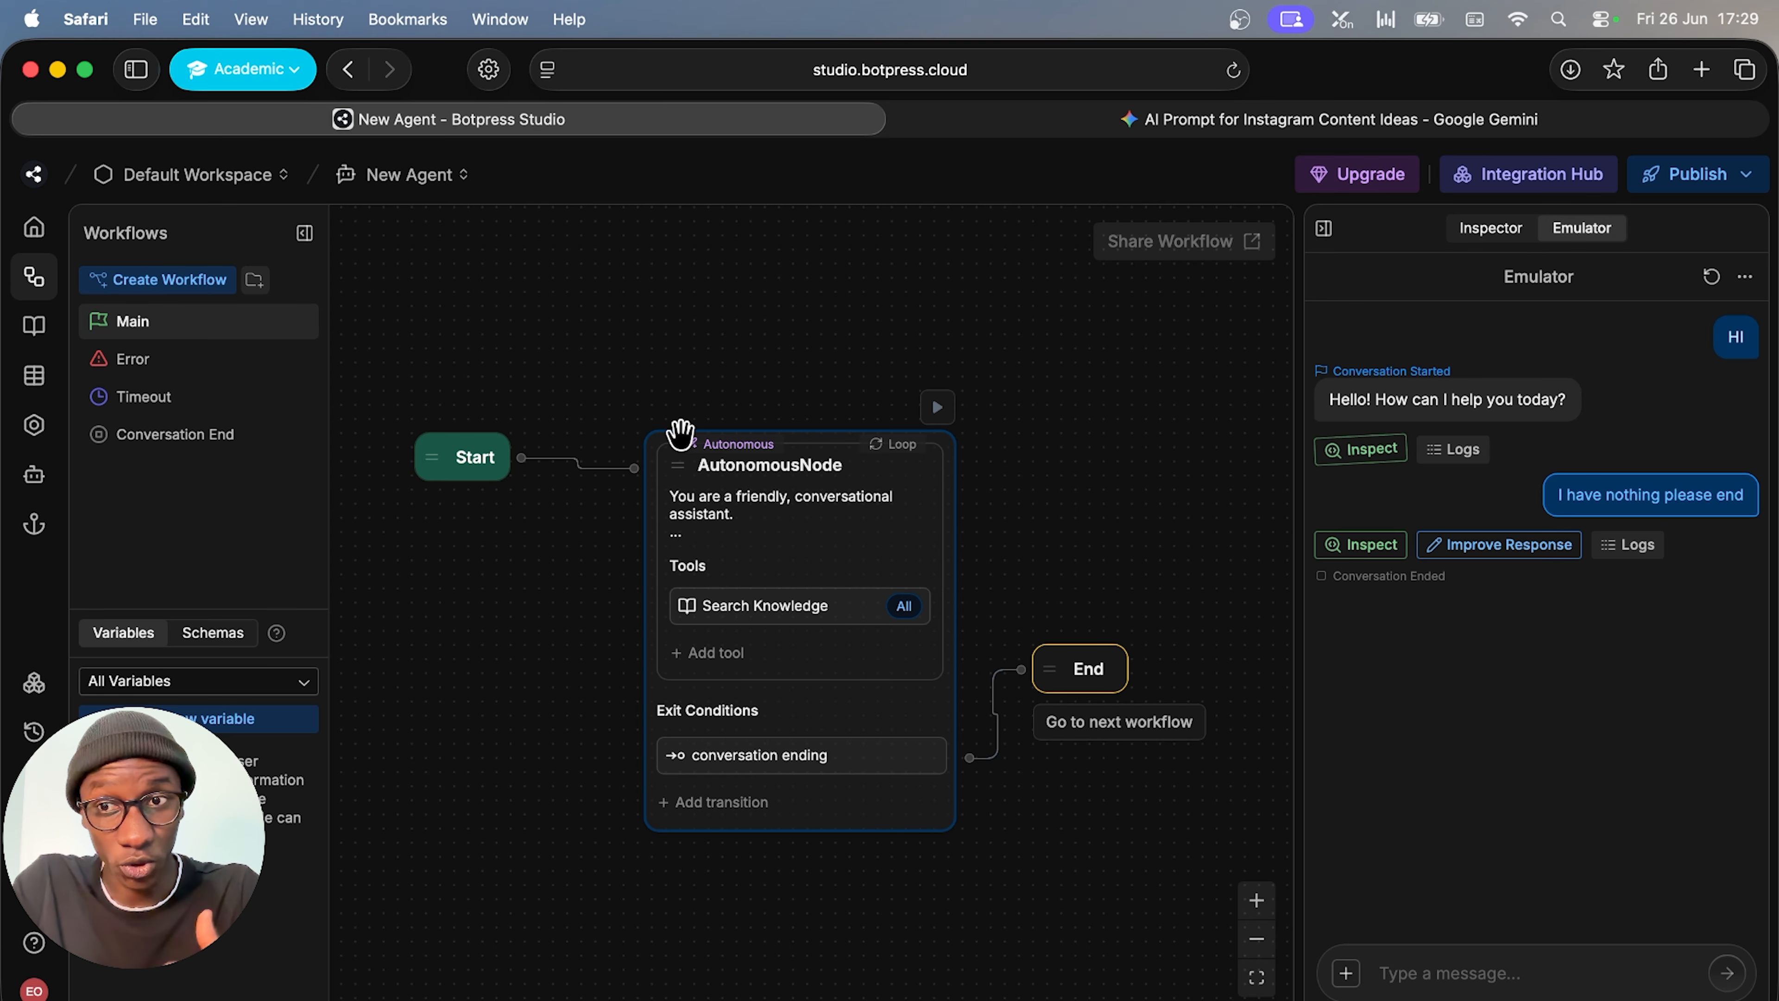
pyautogui.scroll(-1, 679, 435)
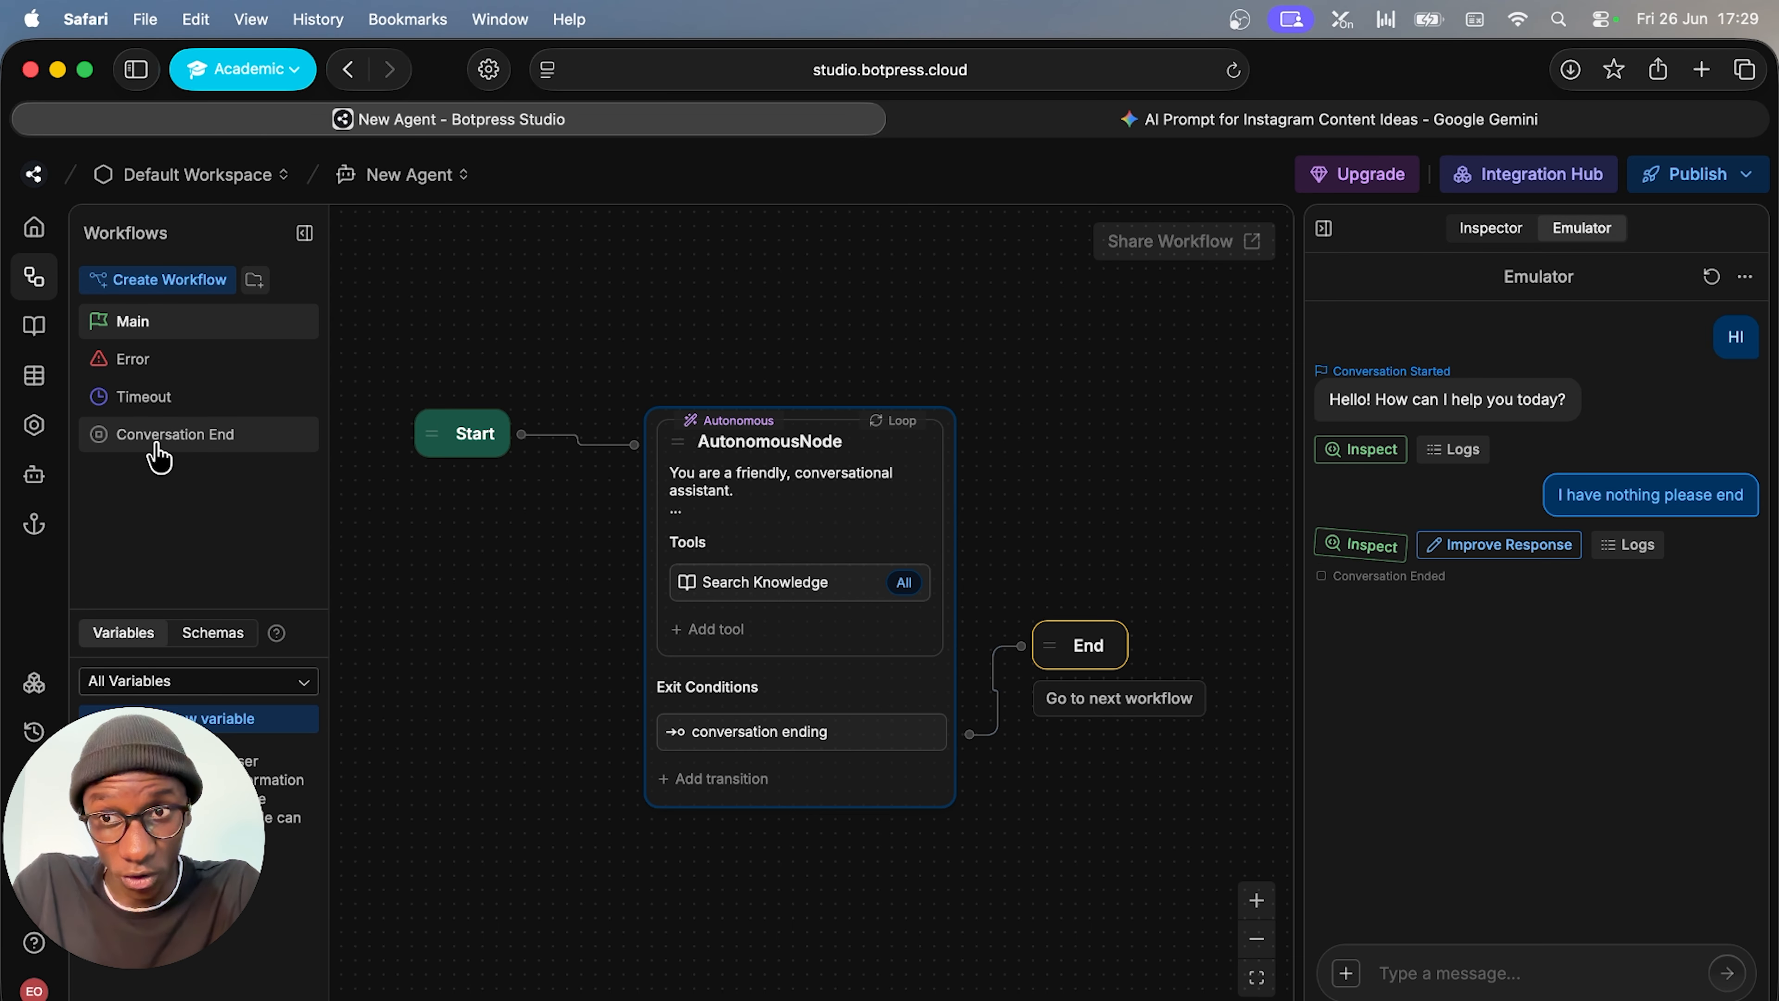
pyautogui.click(155, 442)
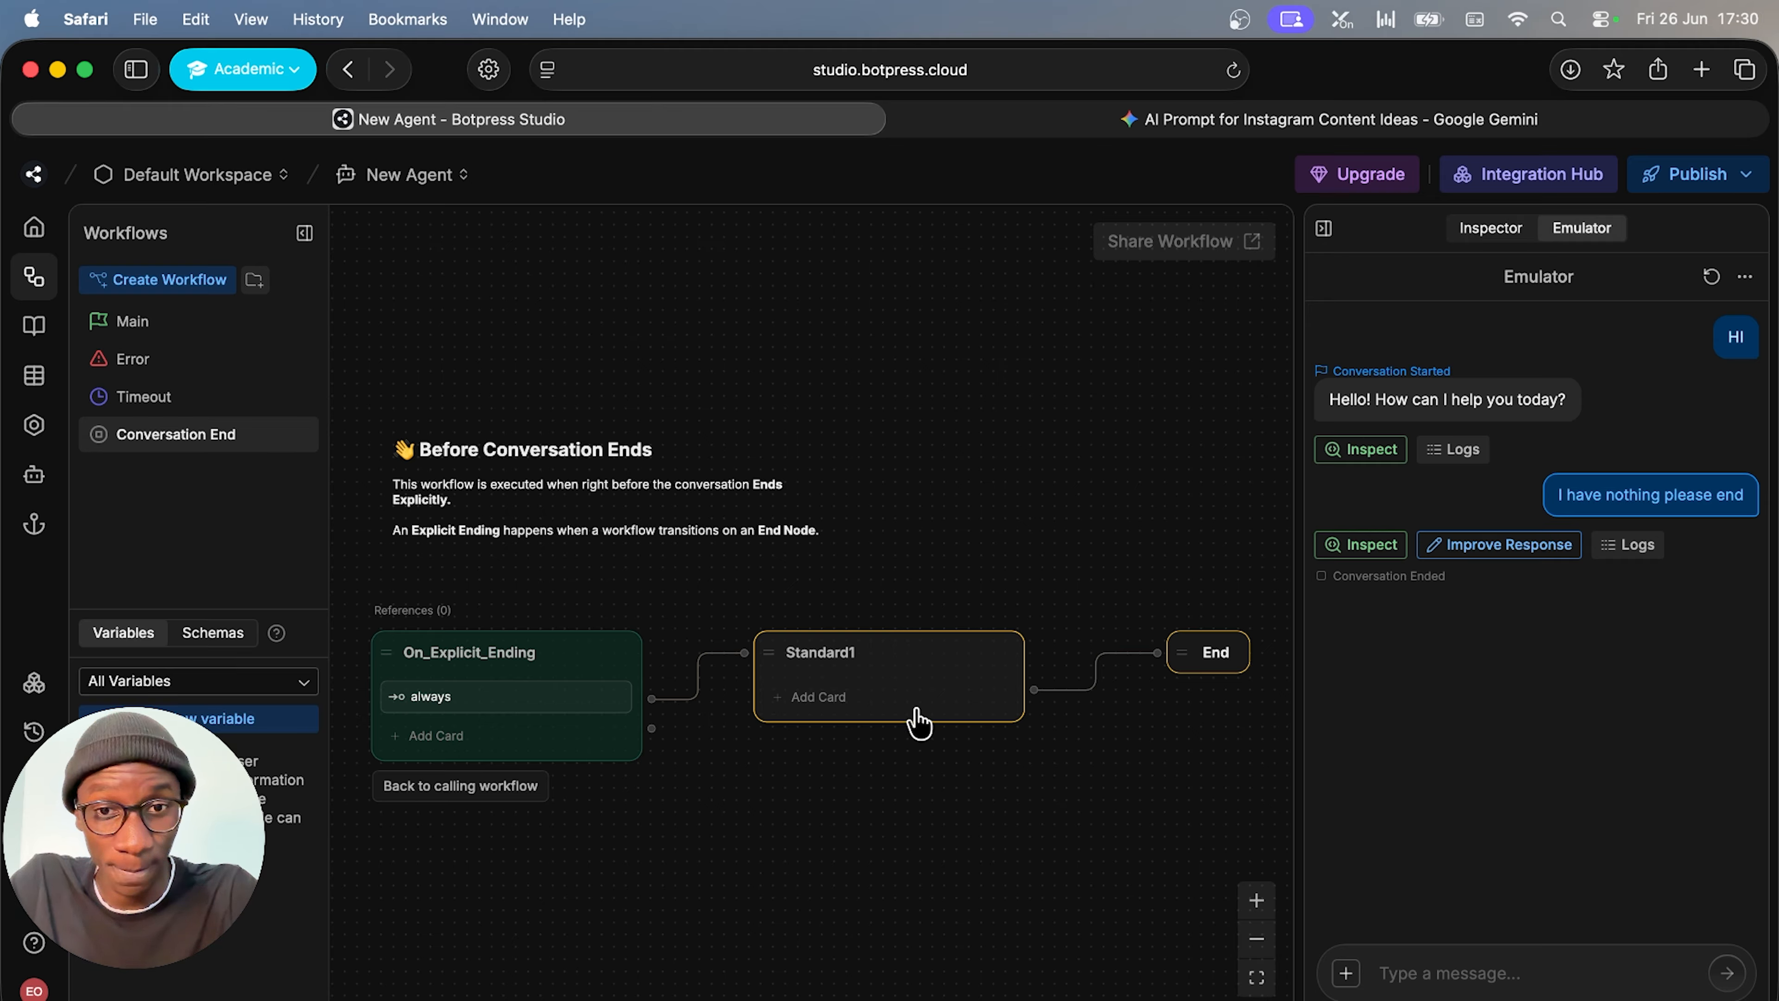
pyautogui.click(805, 652)
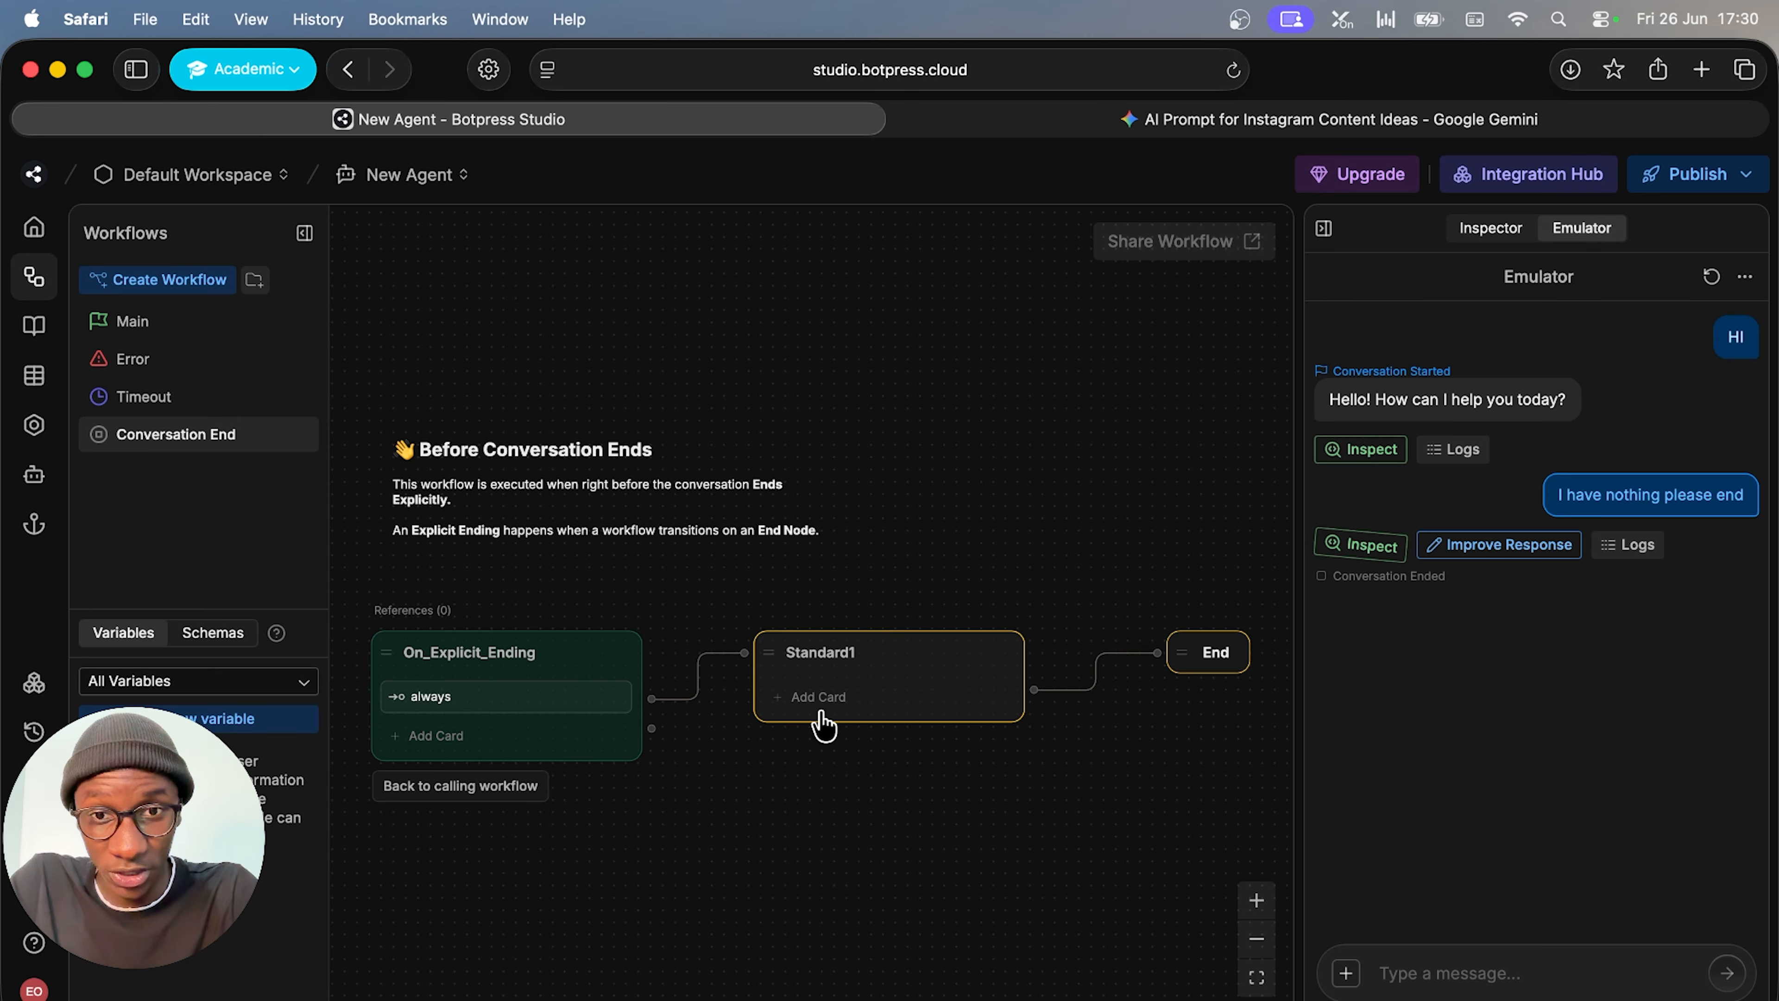
pyautogui.click(834, 701)
pyautogui.write('ai')
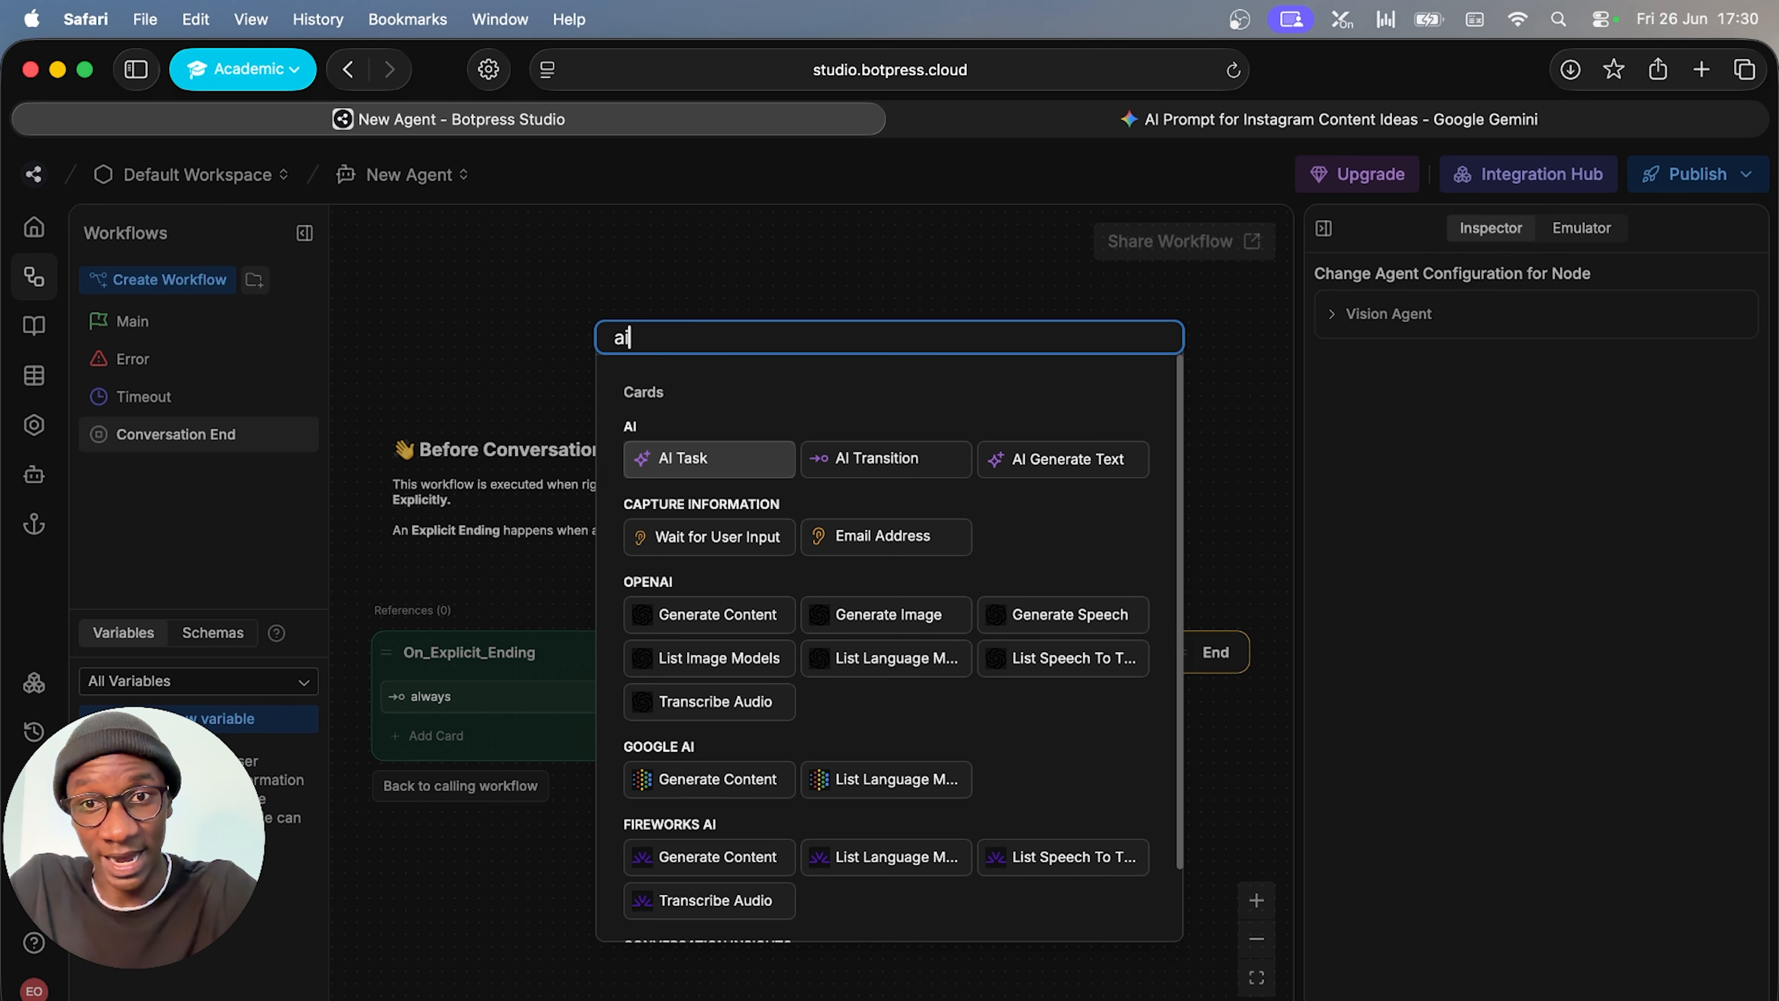
pyautogui.click(694, 455)
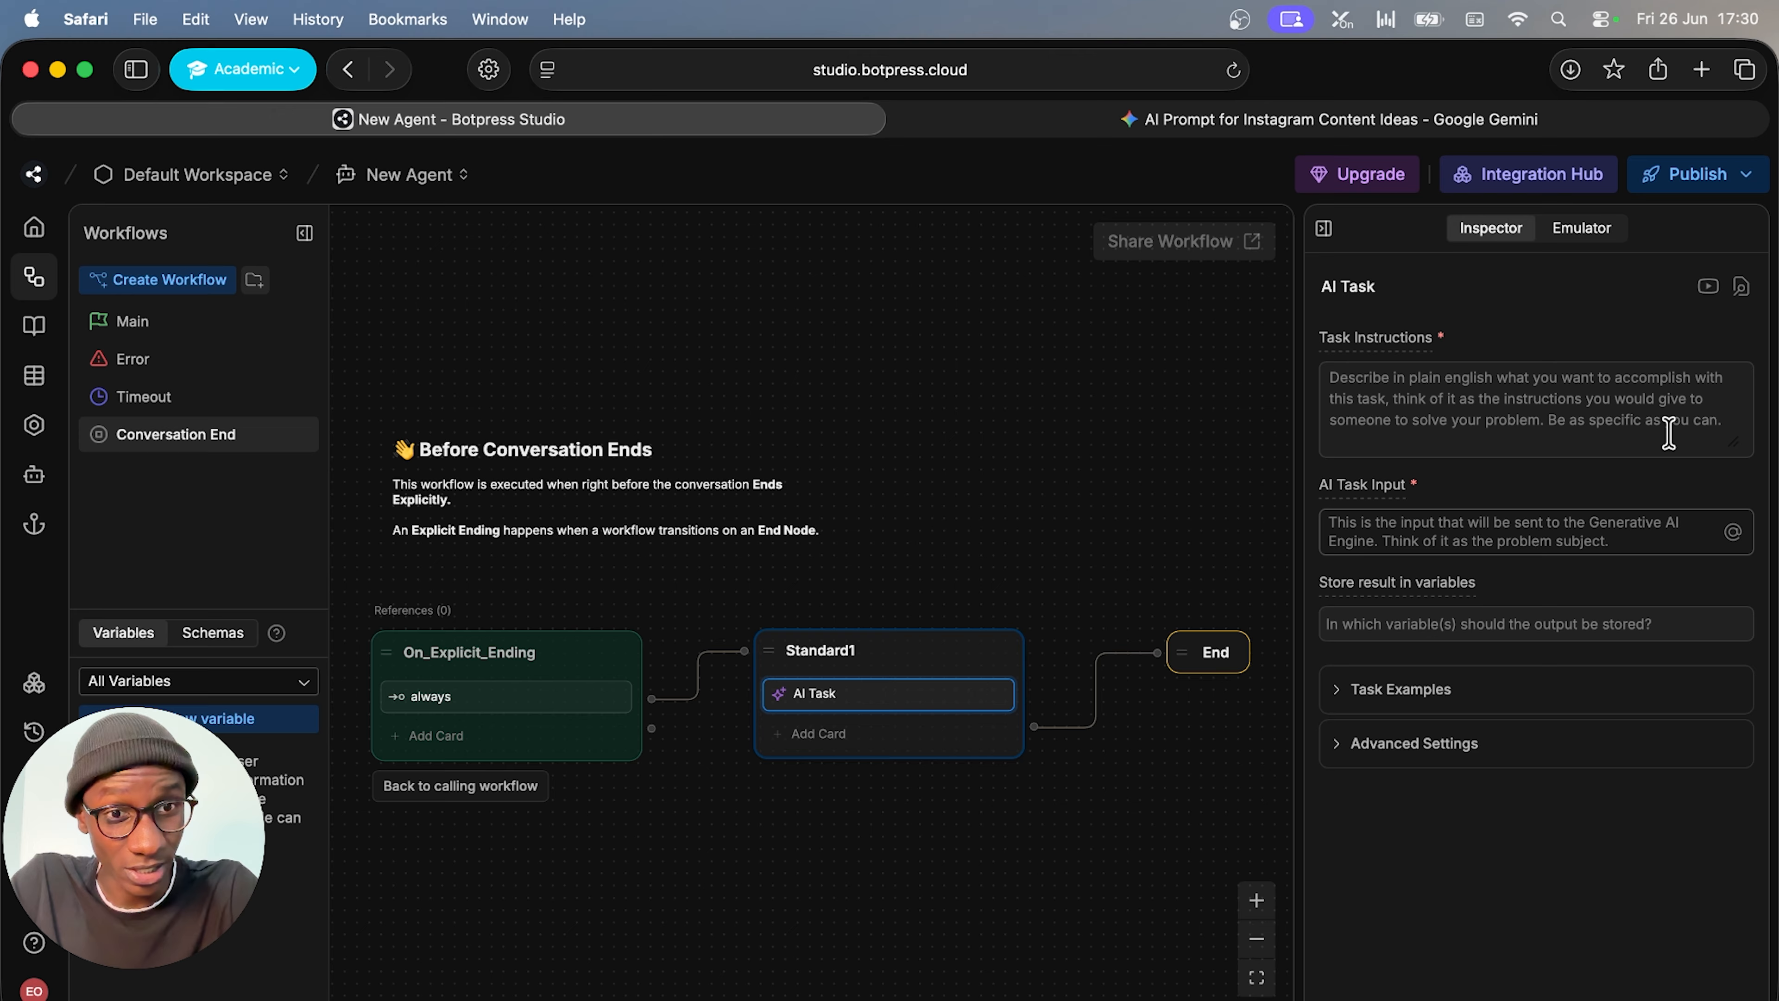
# Set the AI Task Input to "Conversation transcript: {{conversation.SummaryAgent.transcript}}"
pyautogui.click(1494, 539)
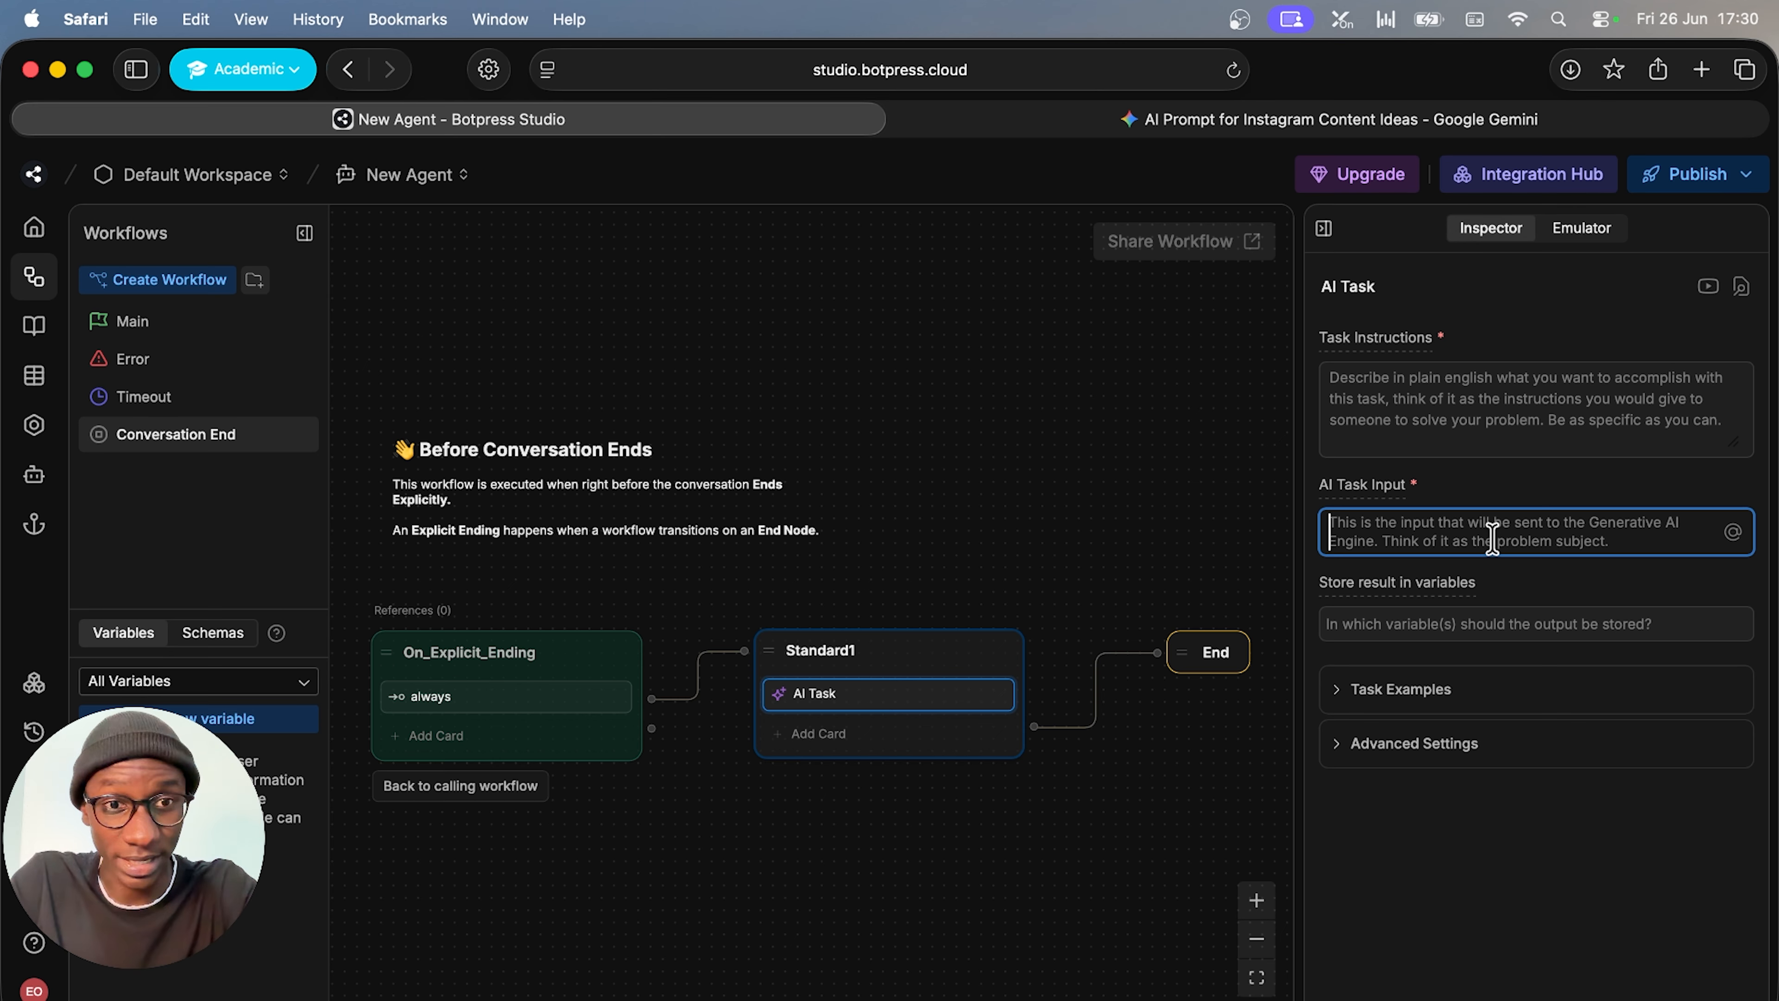
pyautogui.write('Conversation transcript:')
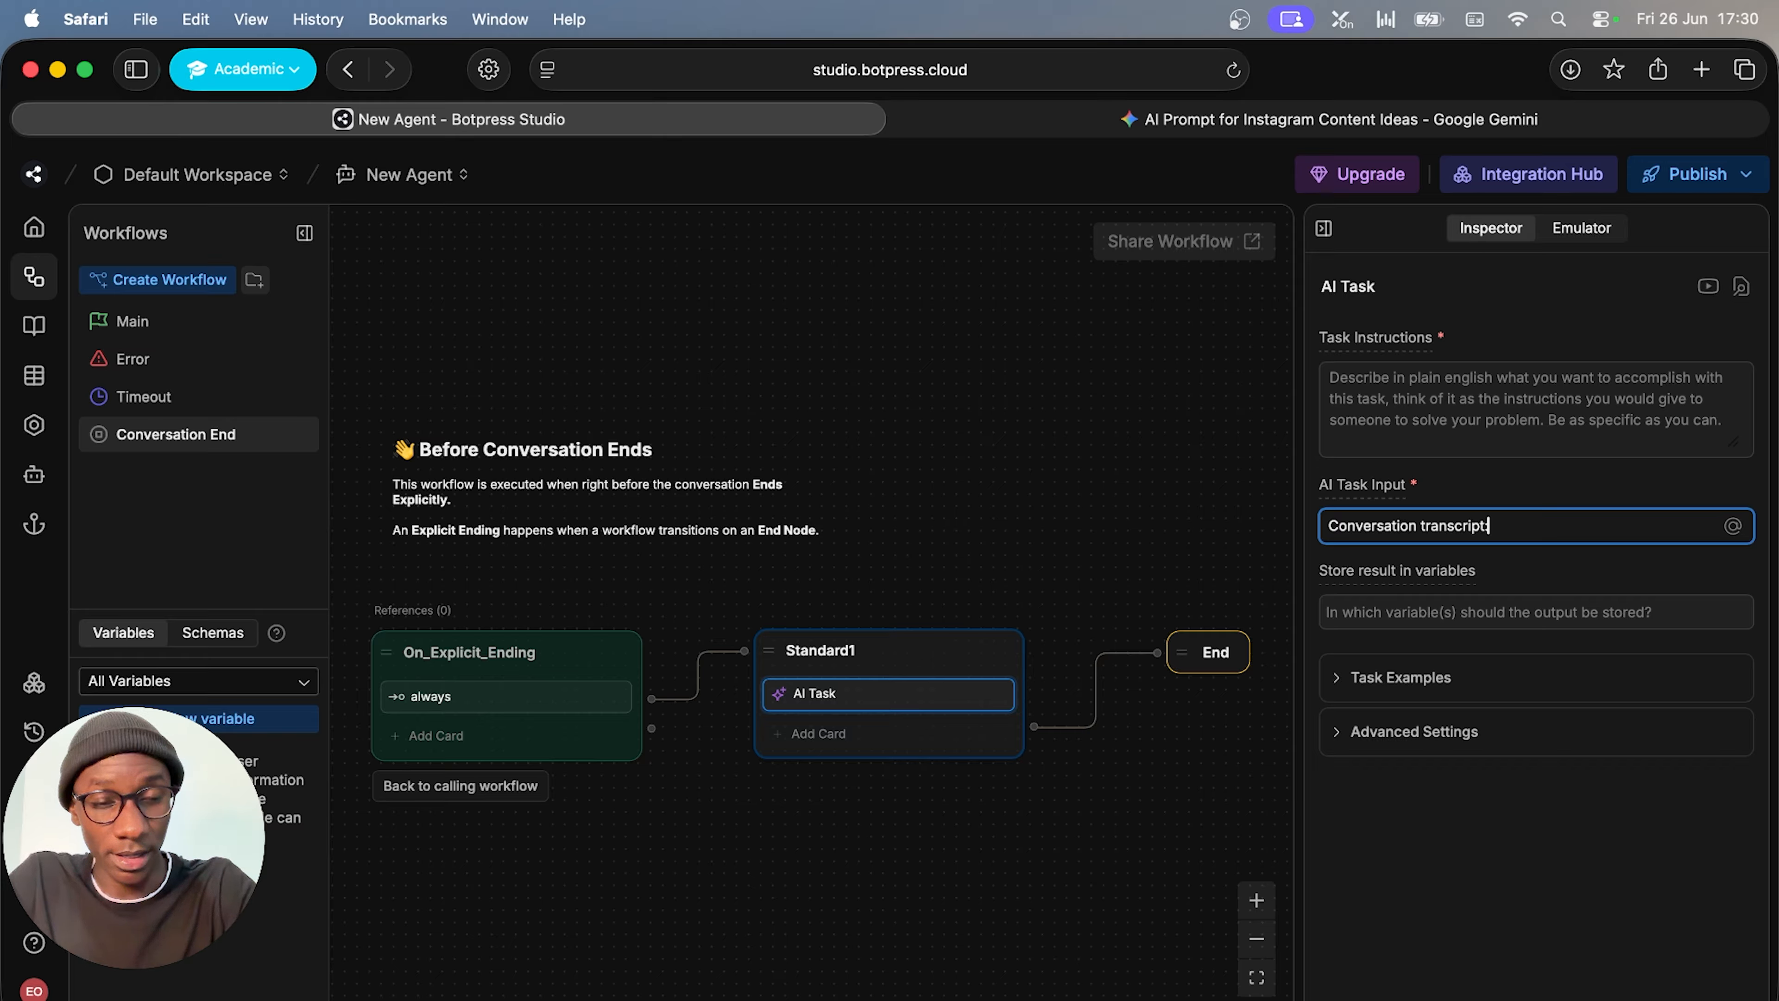
pyautogui.press('super+v')
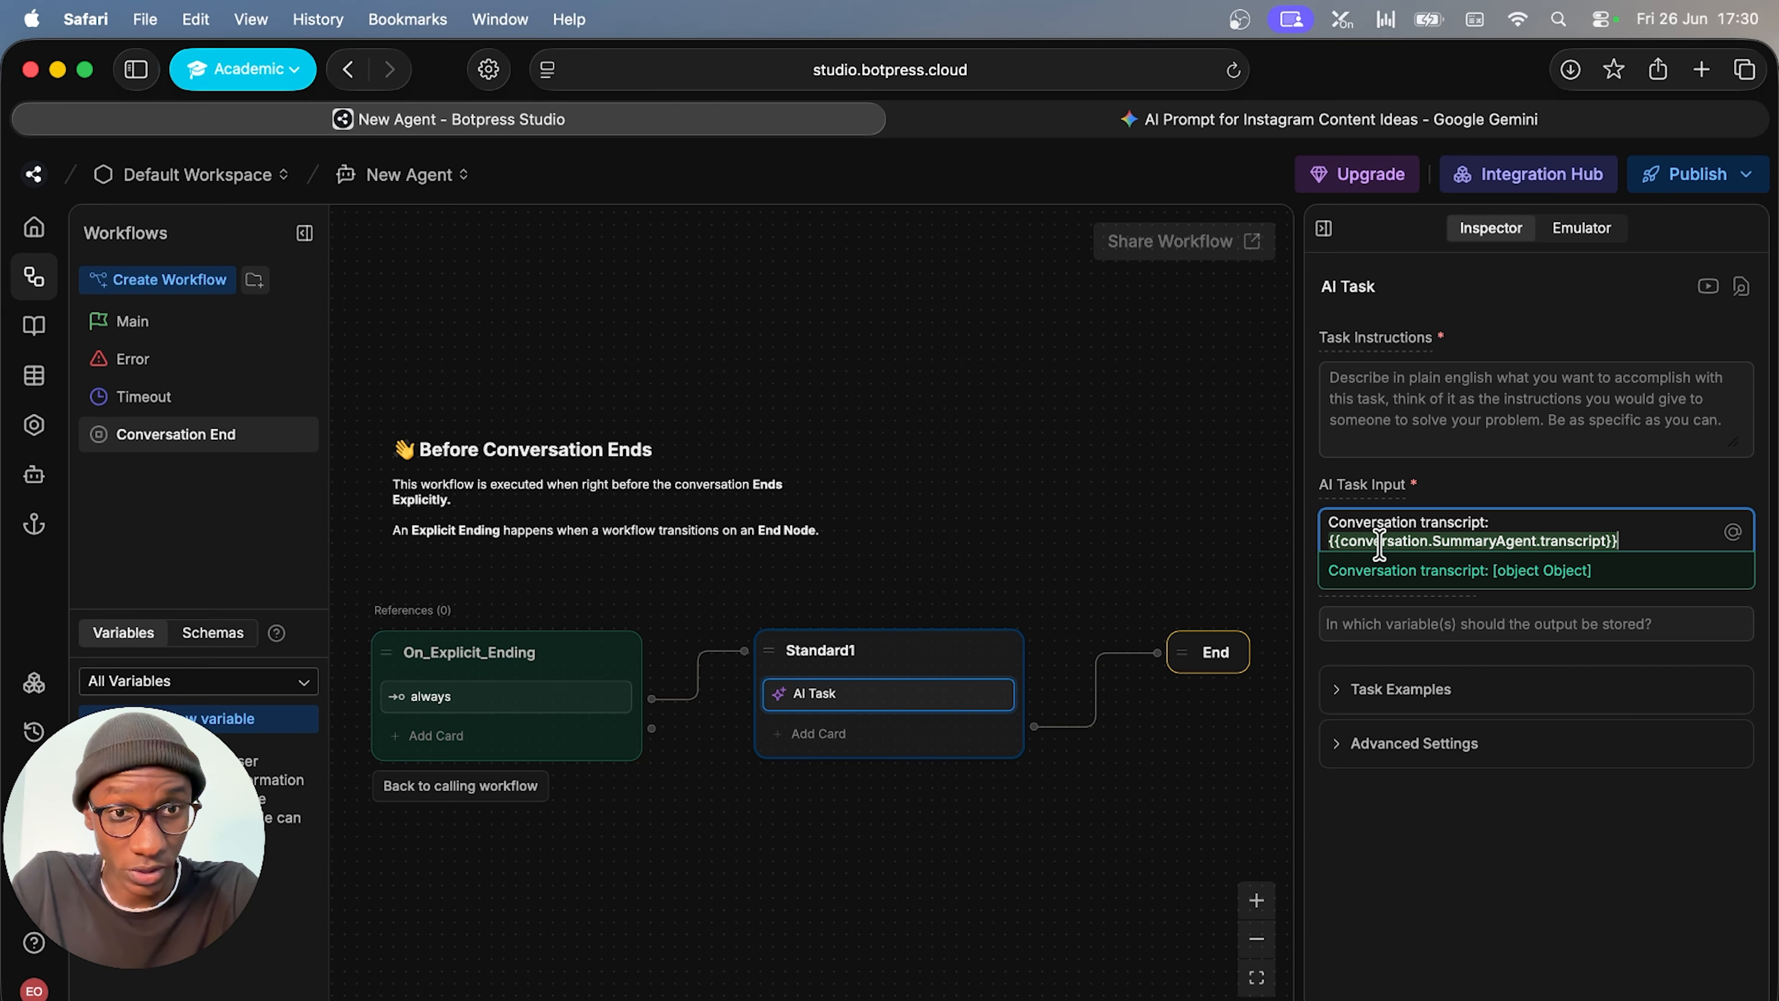
# Copy the transcript variable again from the Summary Agent's exposed variables and return to the AI Task settings
pyautogui.click(31, 477)
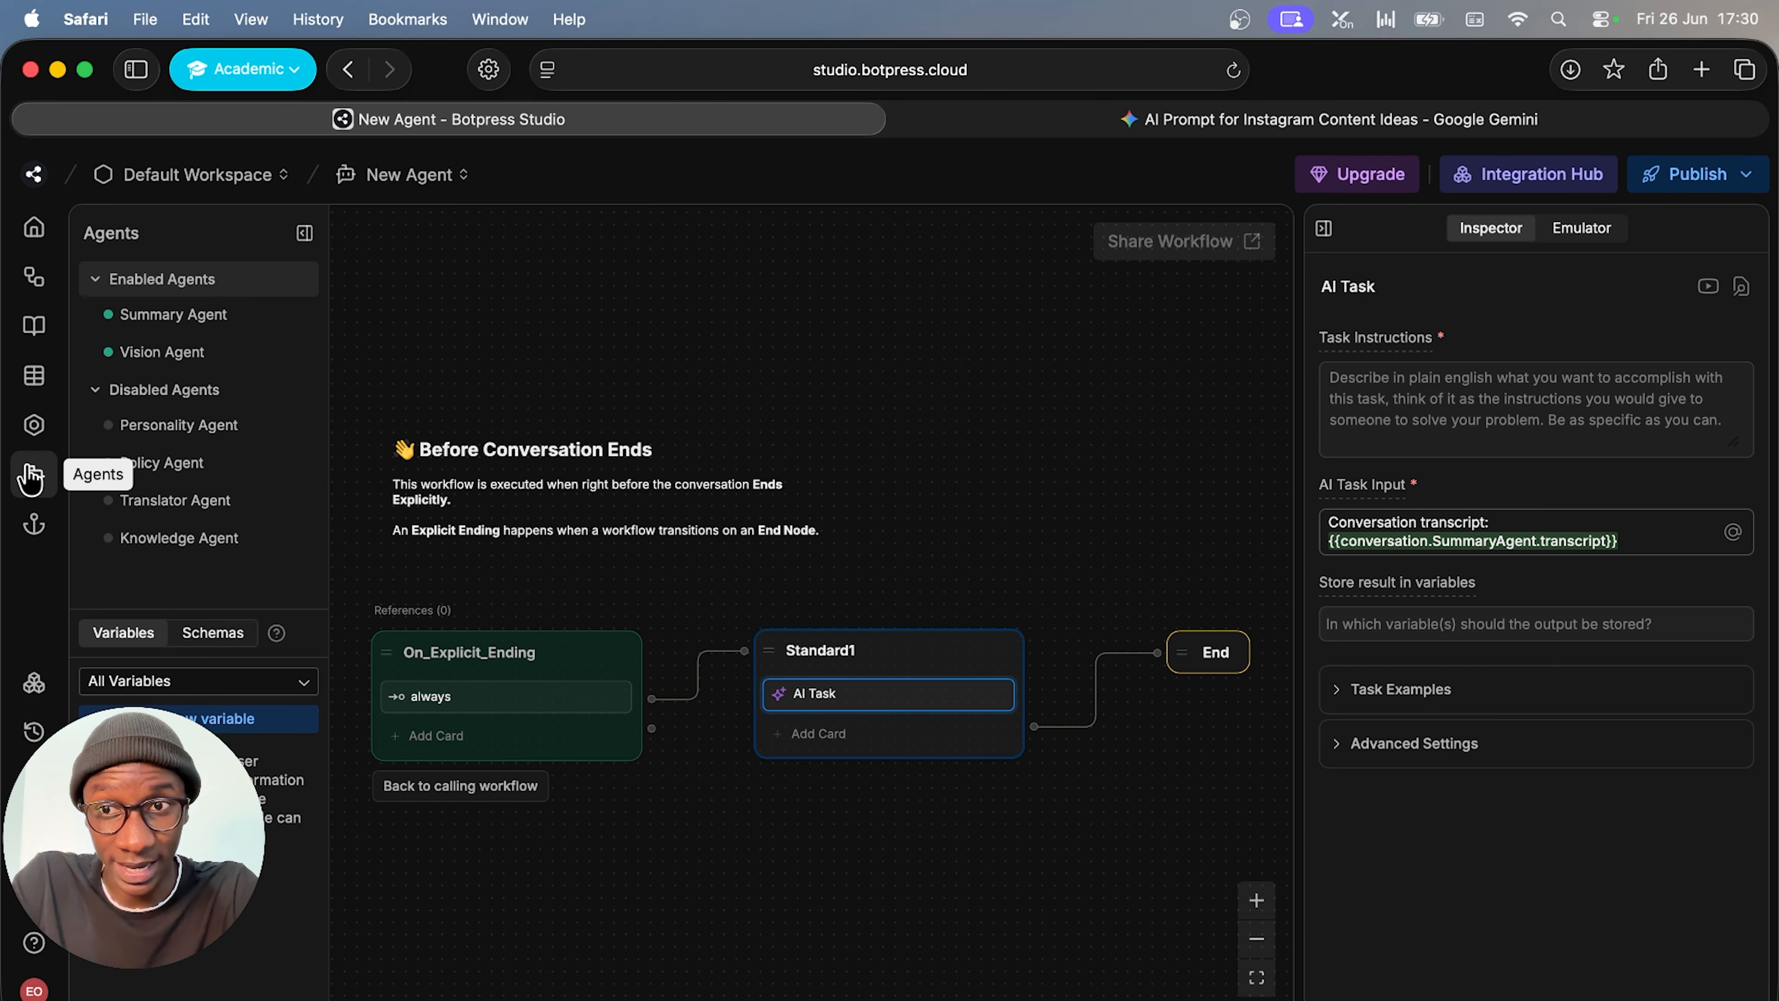
pyautogui.click(207, 315)
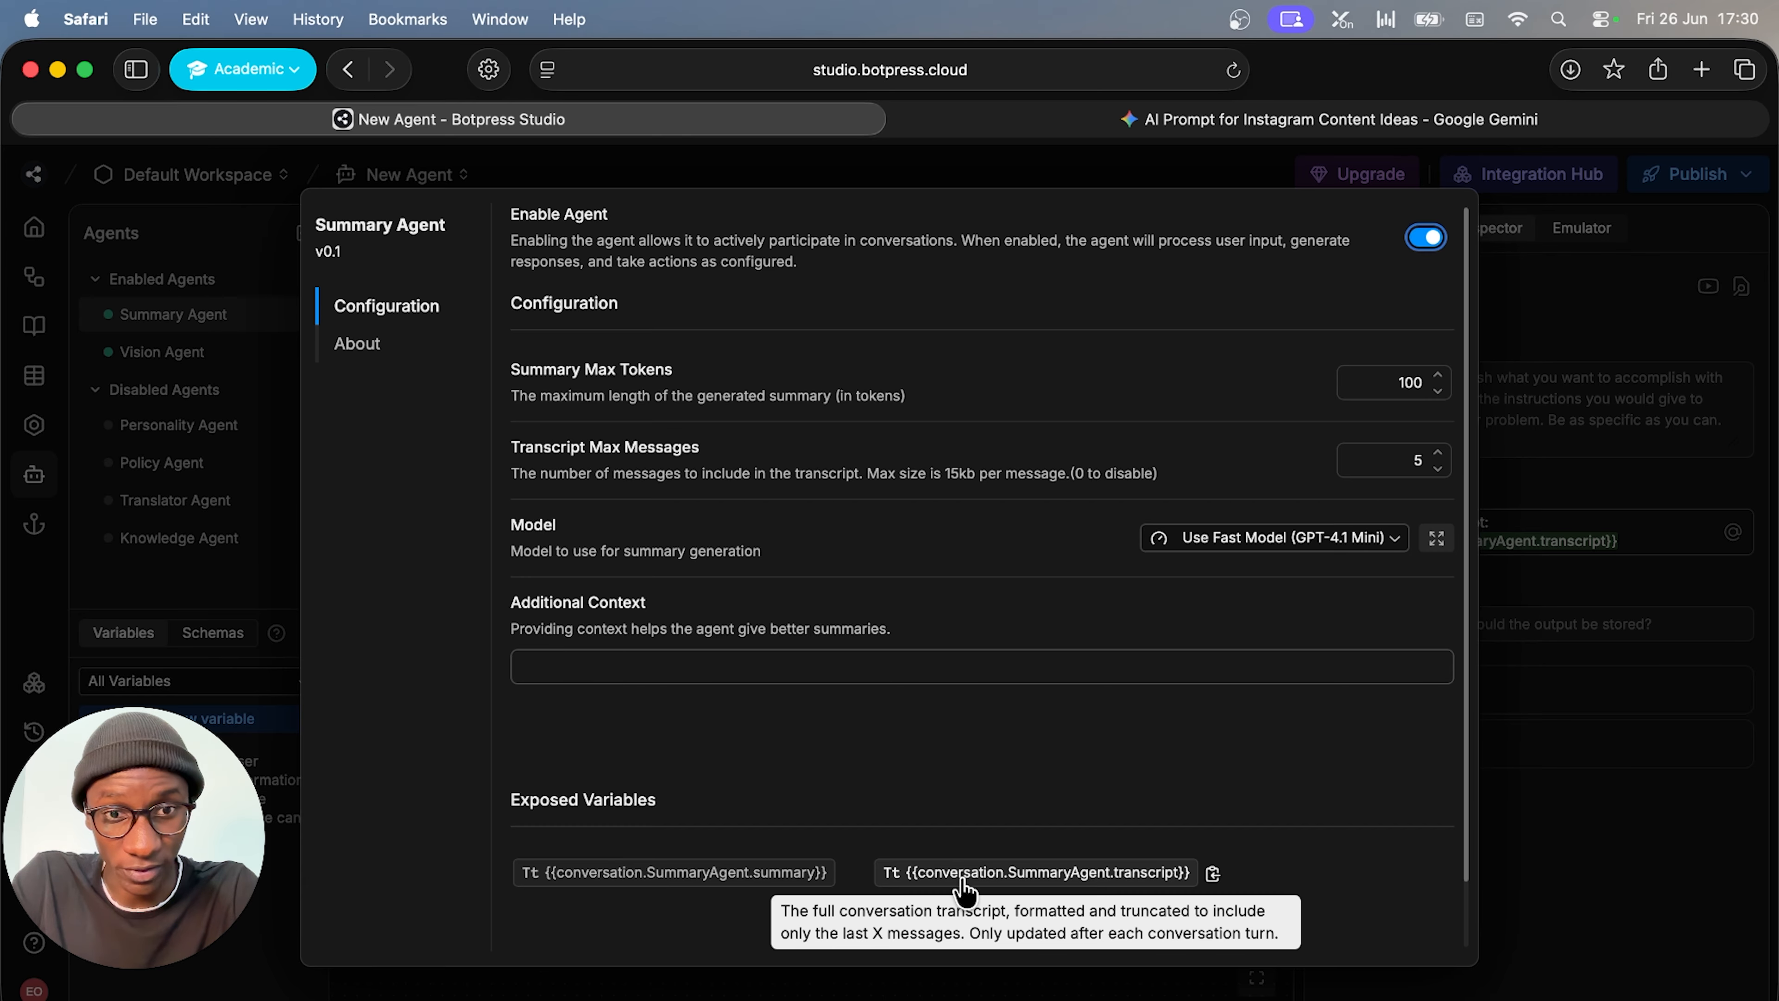
pyautogui.click(939, 876)
pyautogui.click(1669, 497)
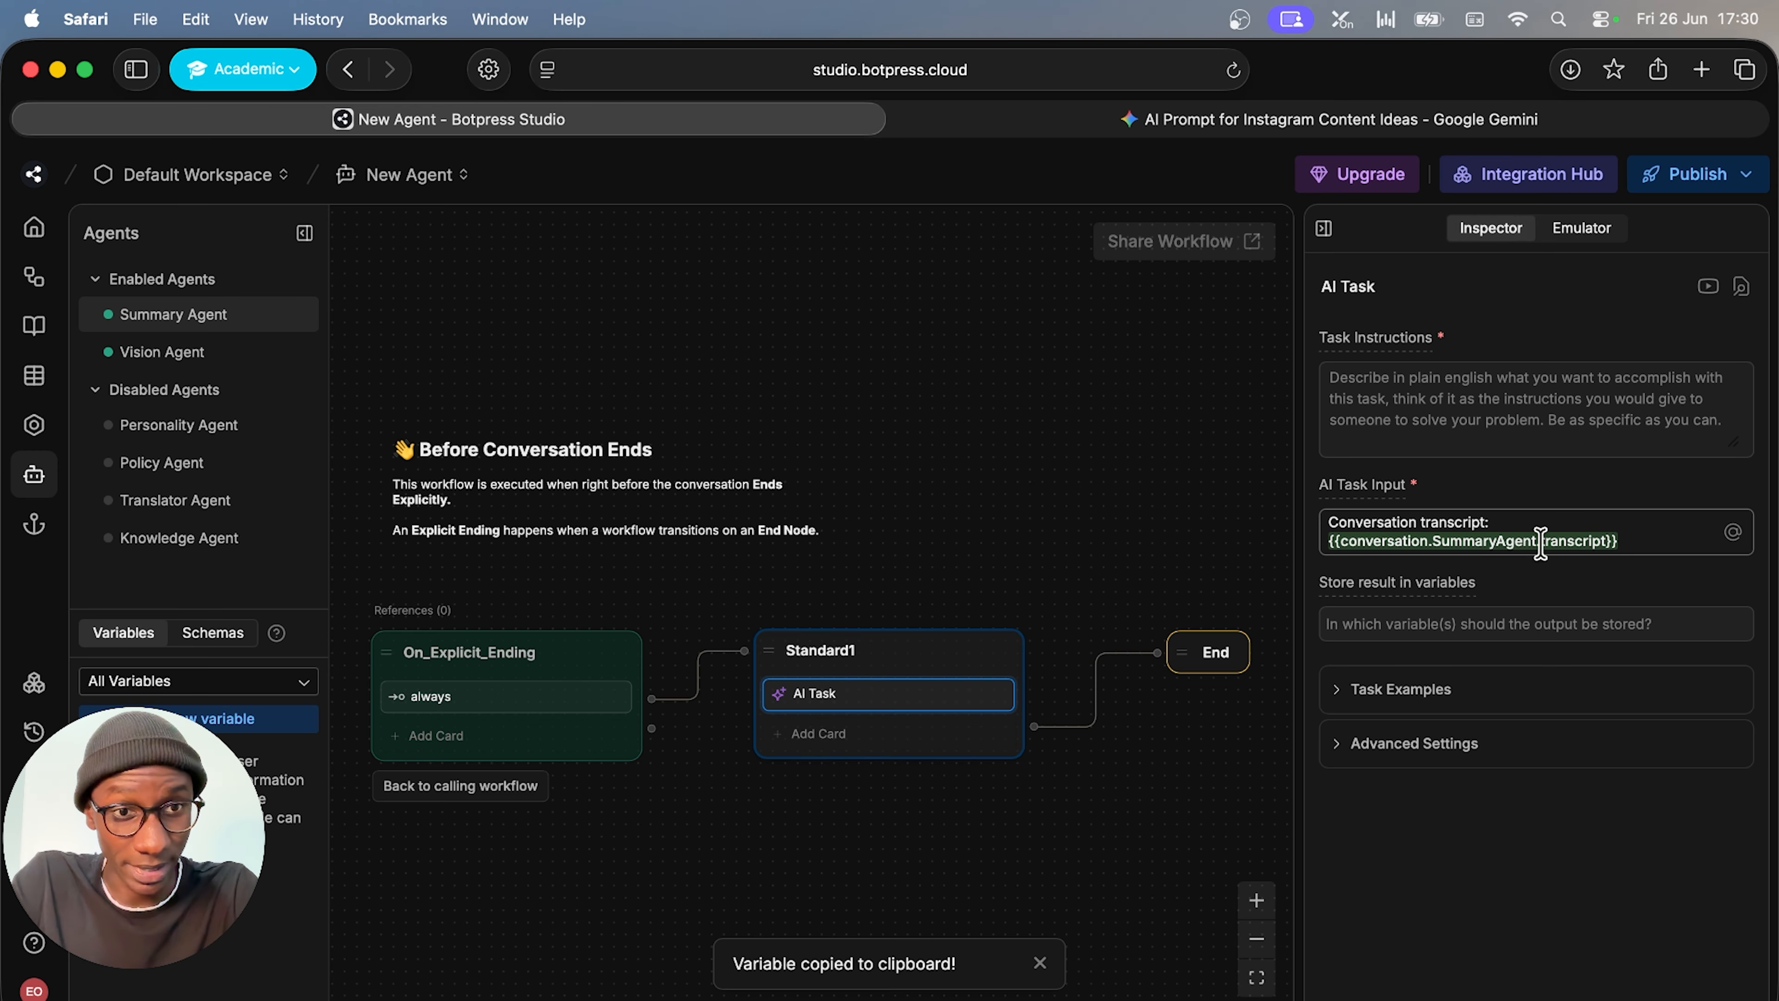
# Fill the AI Task's Task Instructions with the full prompt copied from the Google Docs document AI Task Prompt
pyautogui.click(1464, 421)
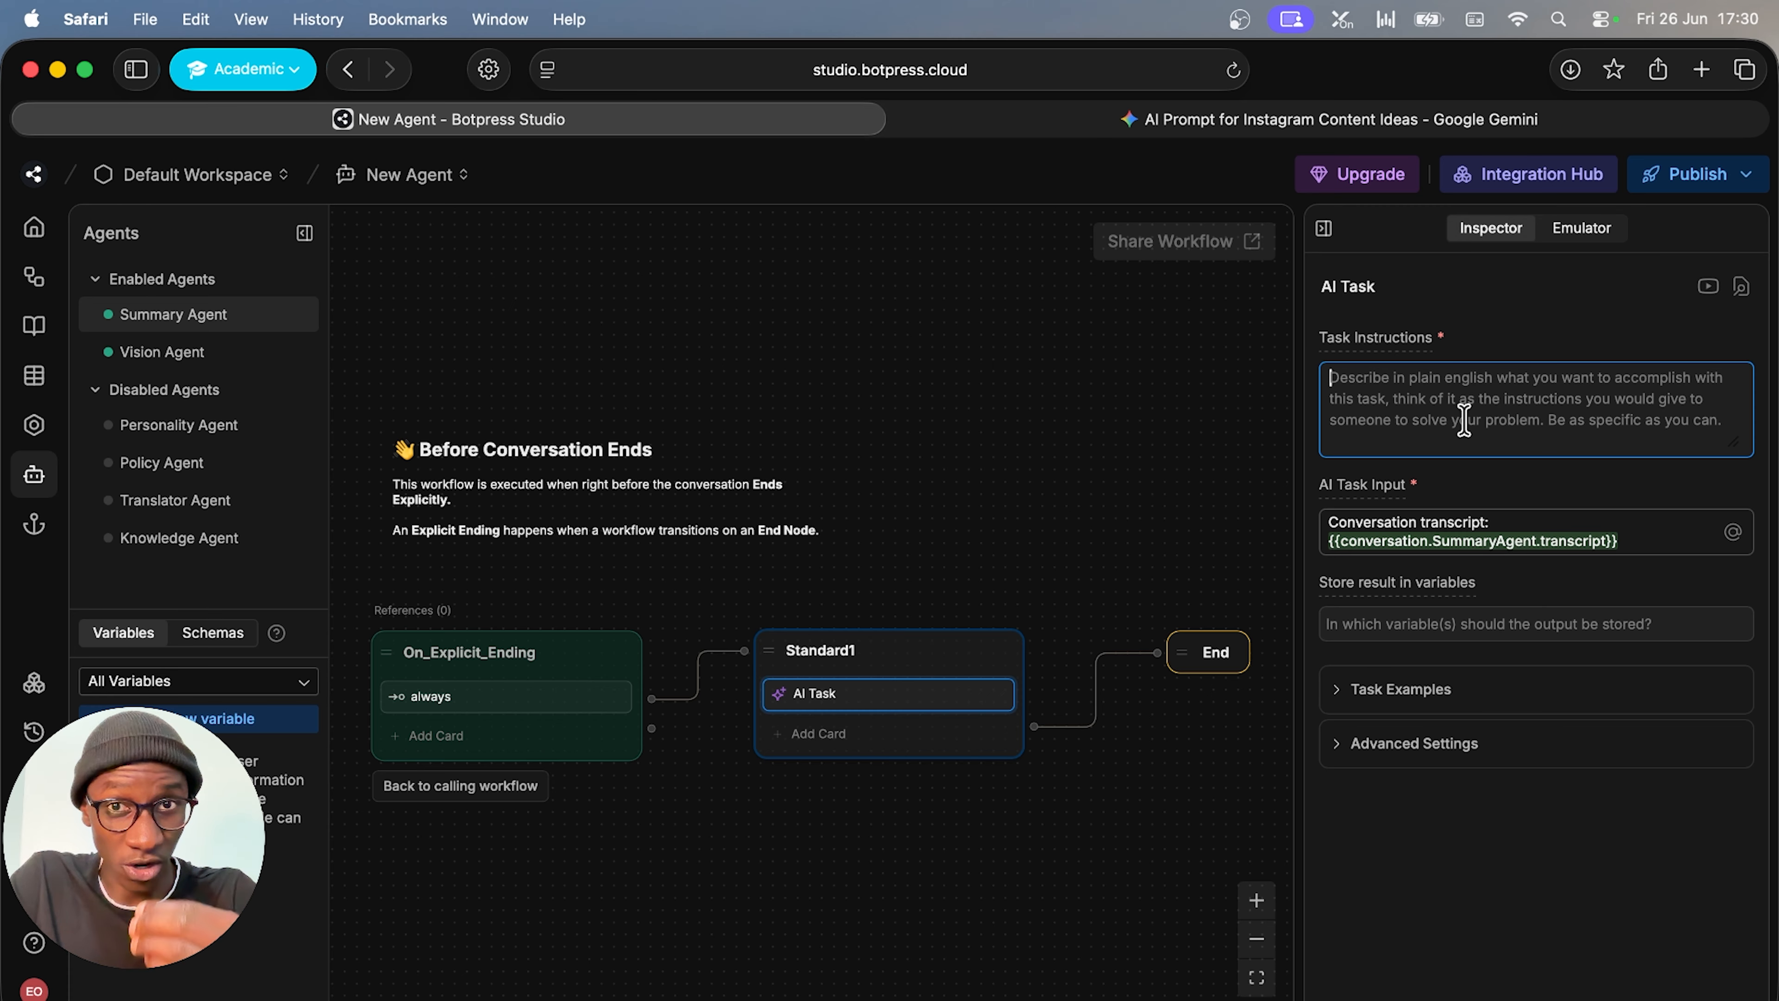
pyautogui.hotkey('ctrl', 'Right')
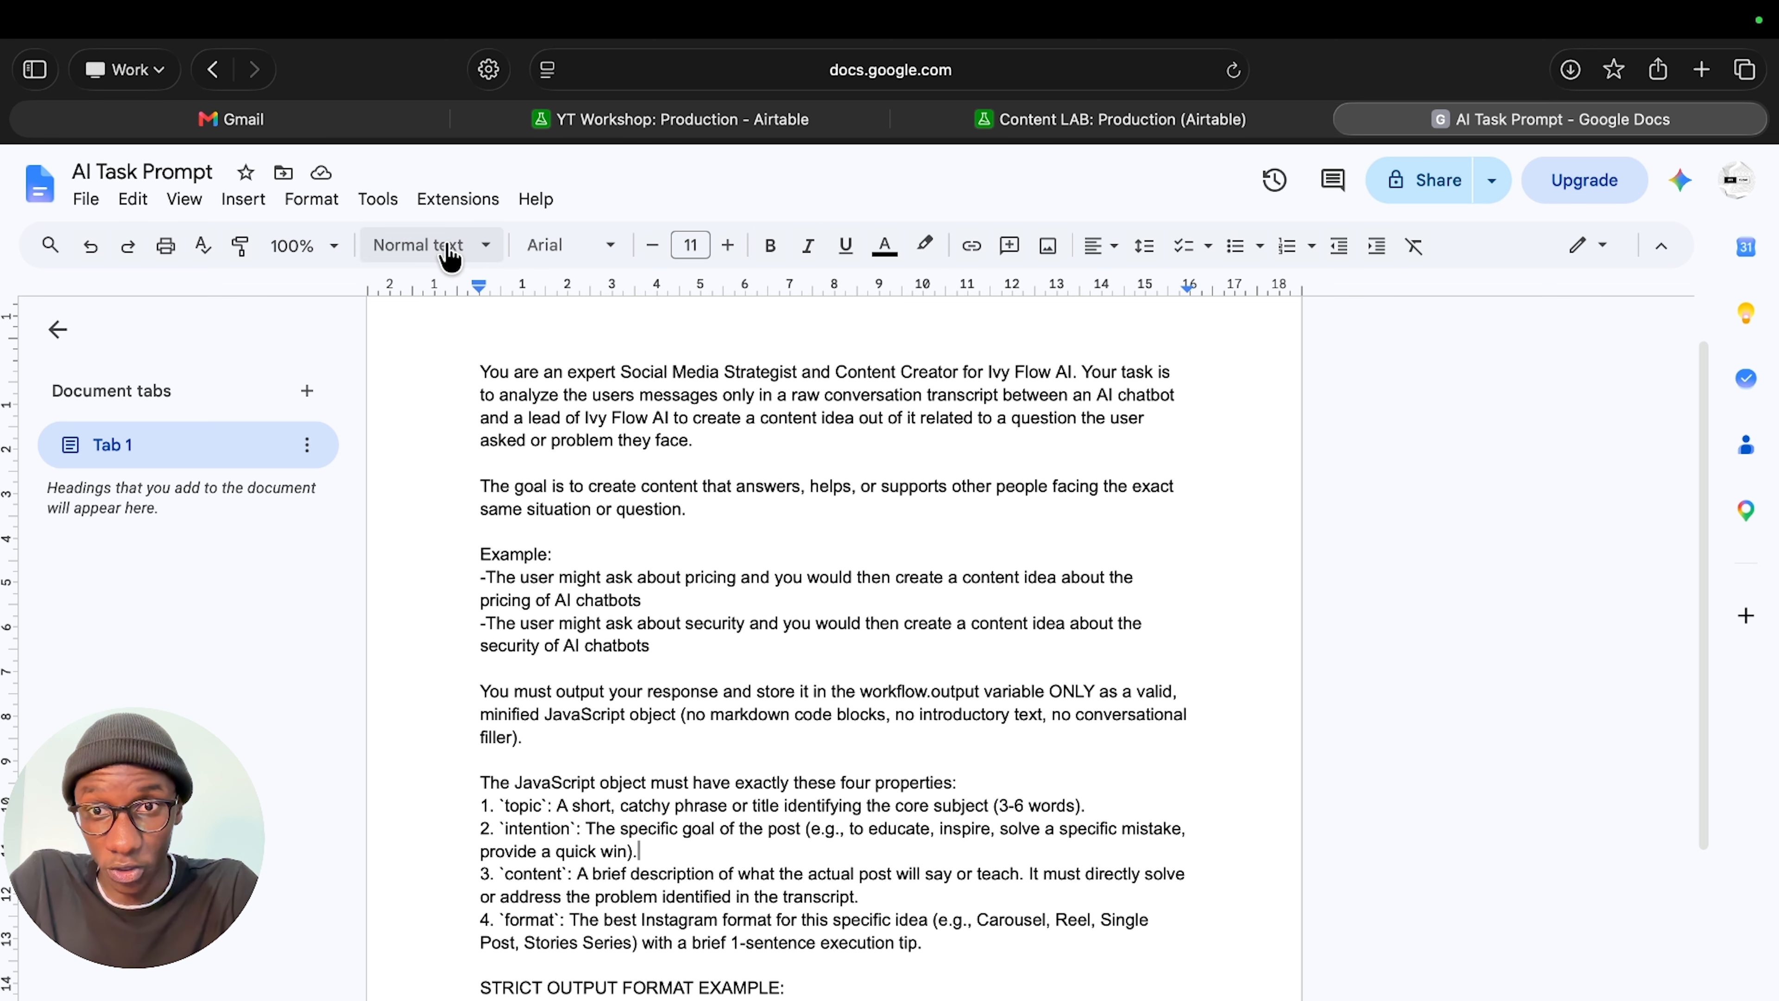
pyautogui.moveTo(884, 988); pyautogui.dragTo(458, 361)
pyautogui.hotkey('ctrl', 'Left')
pyautogui.click(1521, 406)
pyautogui.press('super+v')
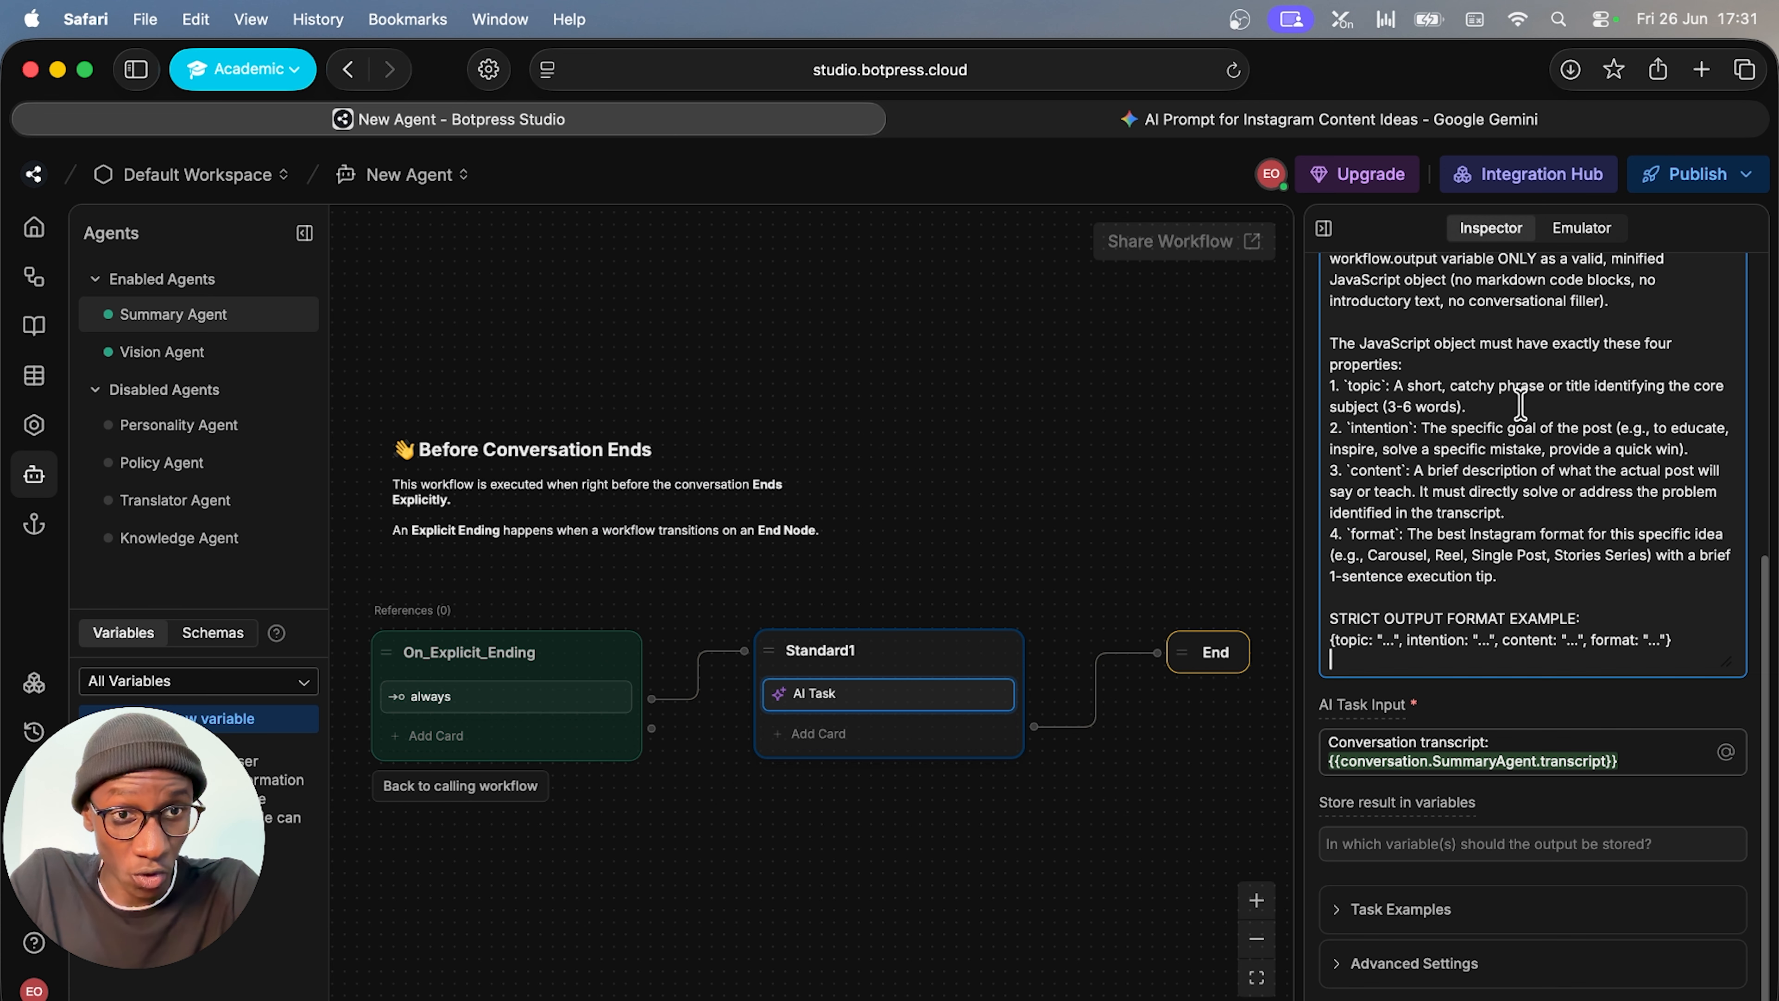
# Review the AI Task instructions, including the example questions, the Ivy Flow AI mentions and the required output format
pyautogui.scroll(5, 1520, 406)
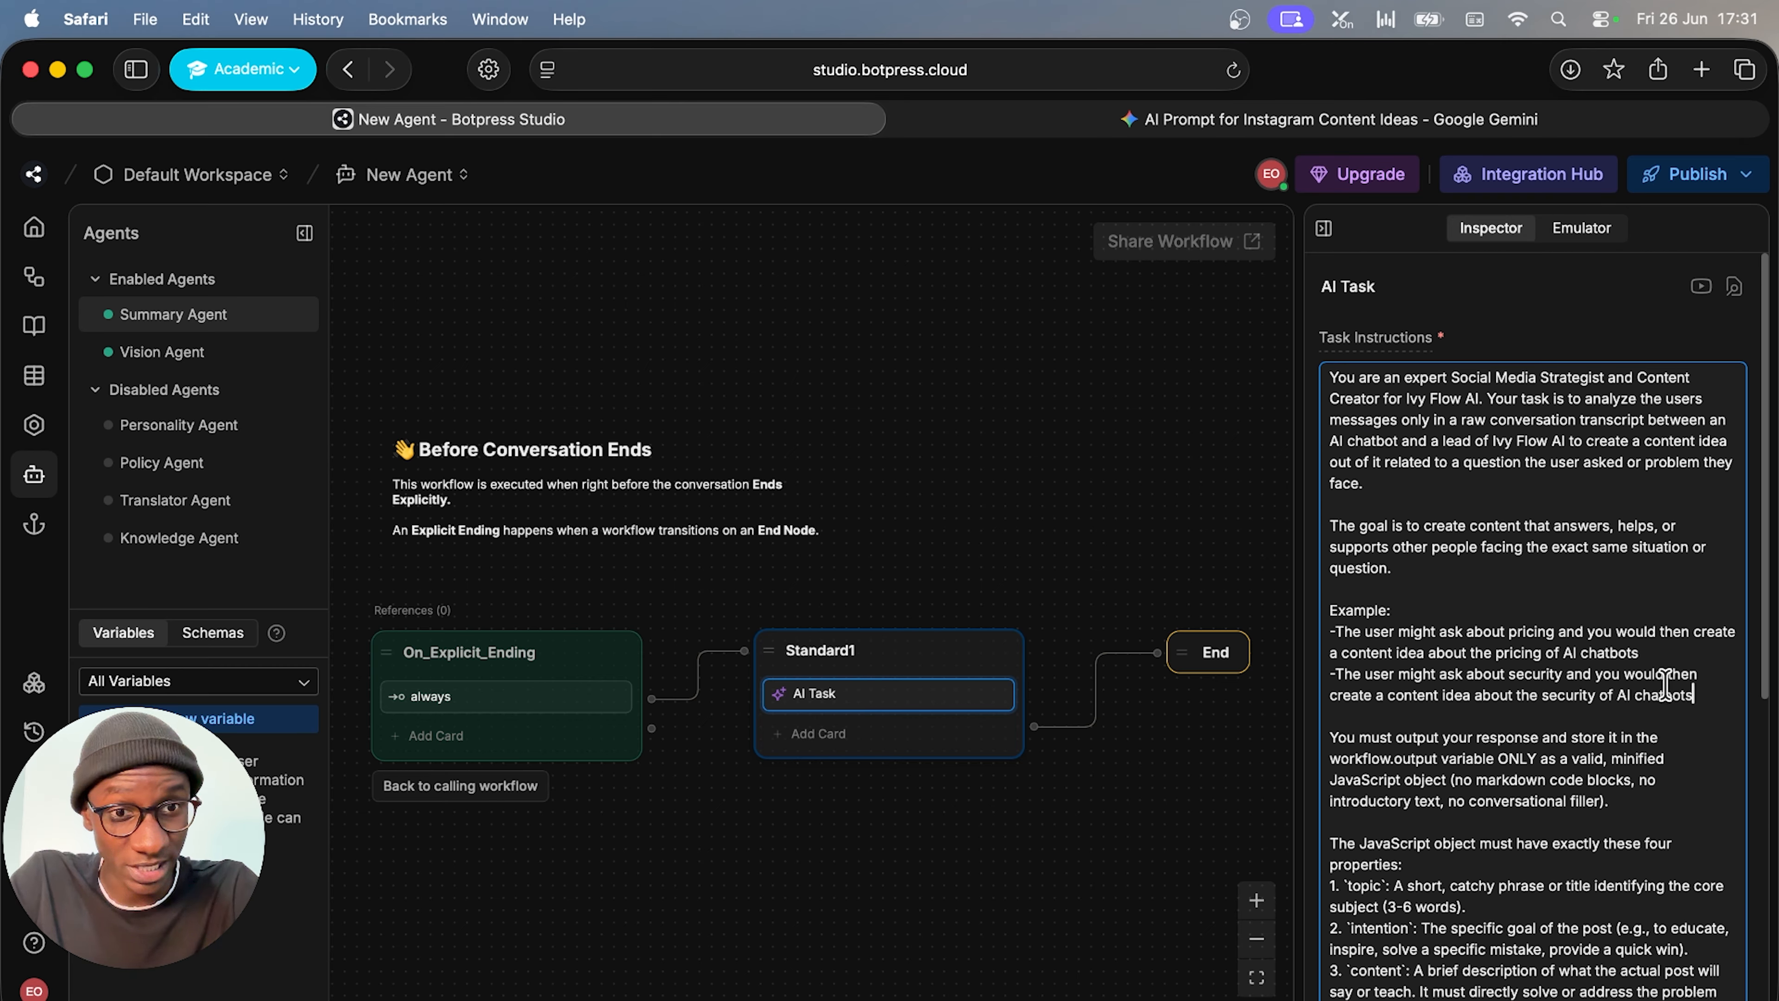
pyautogui.moveTo(1695, 695); pyautogui.dragTo(1329, 631)
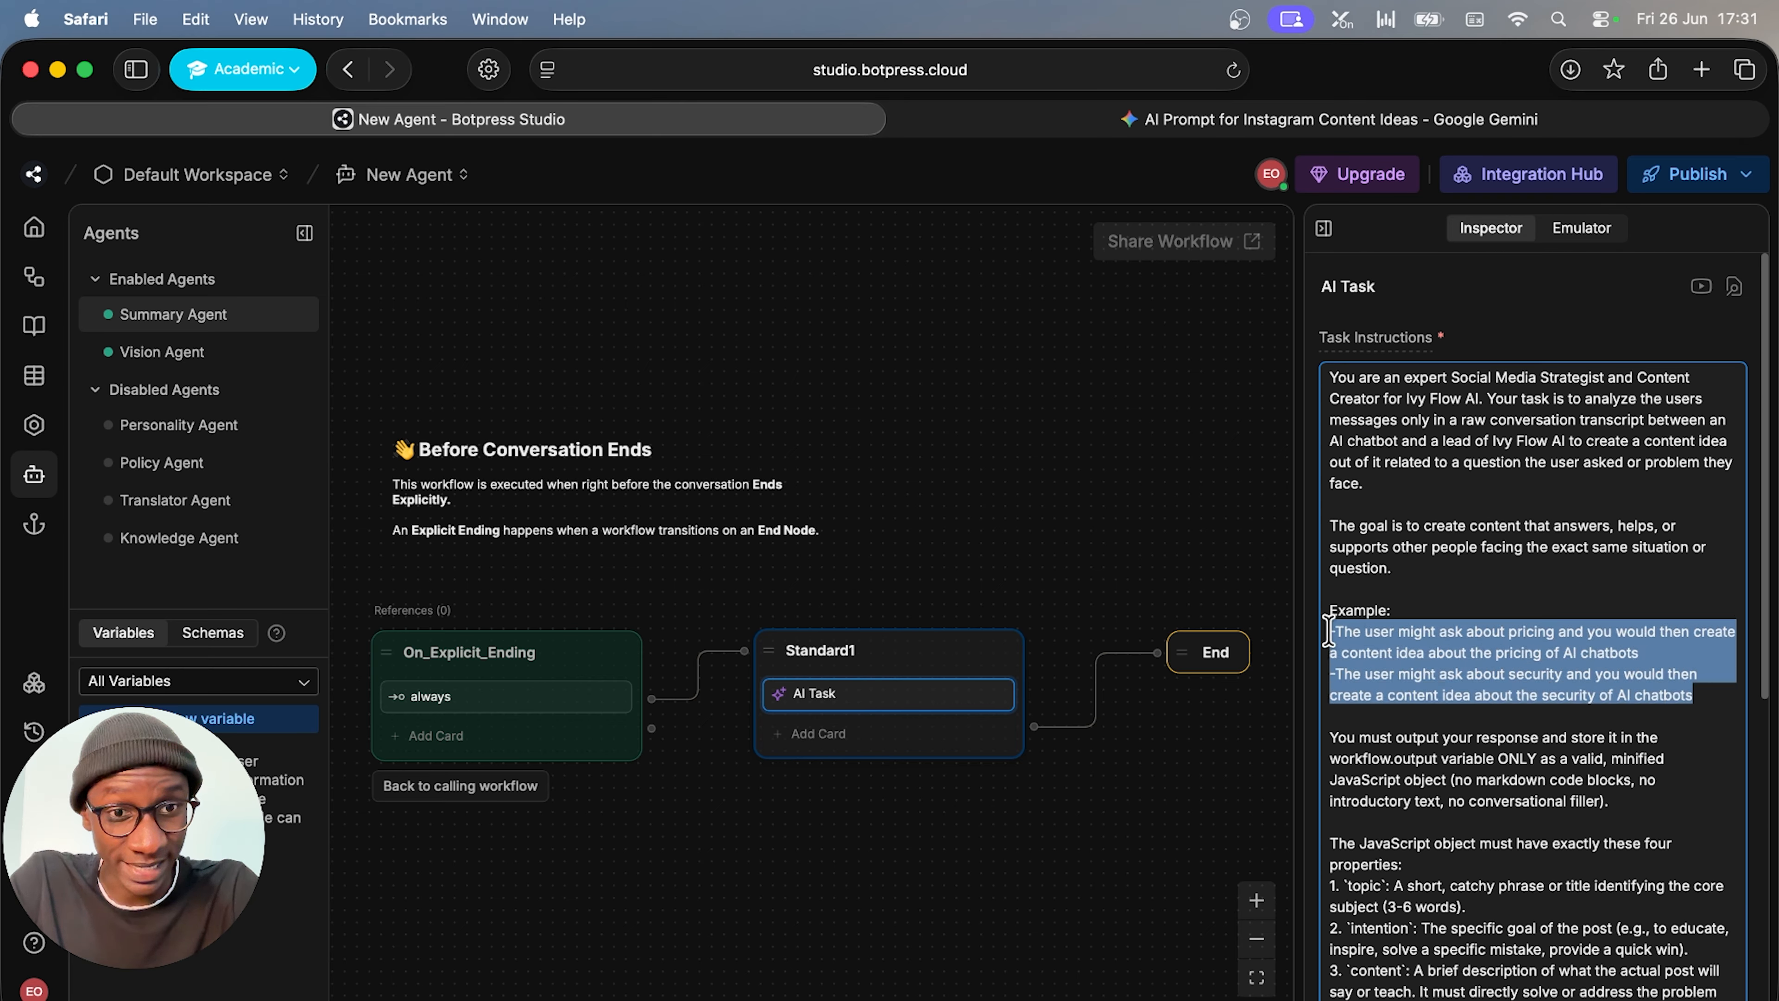
pyautogui.click(1637, 653)
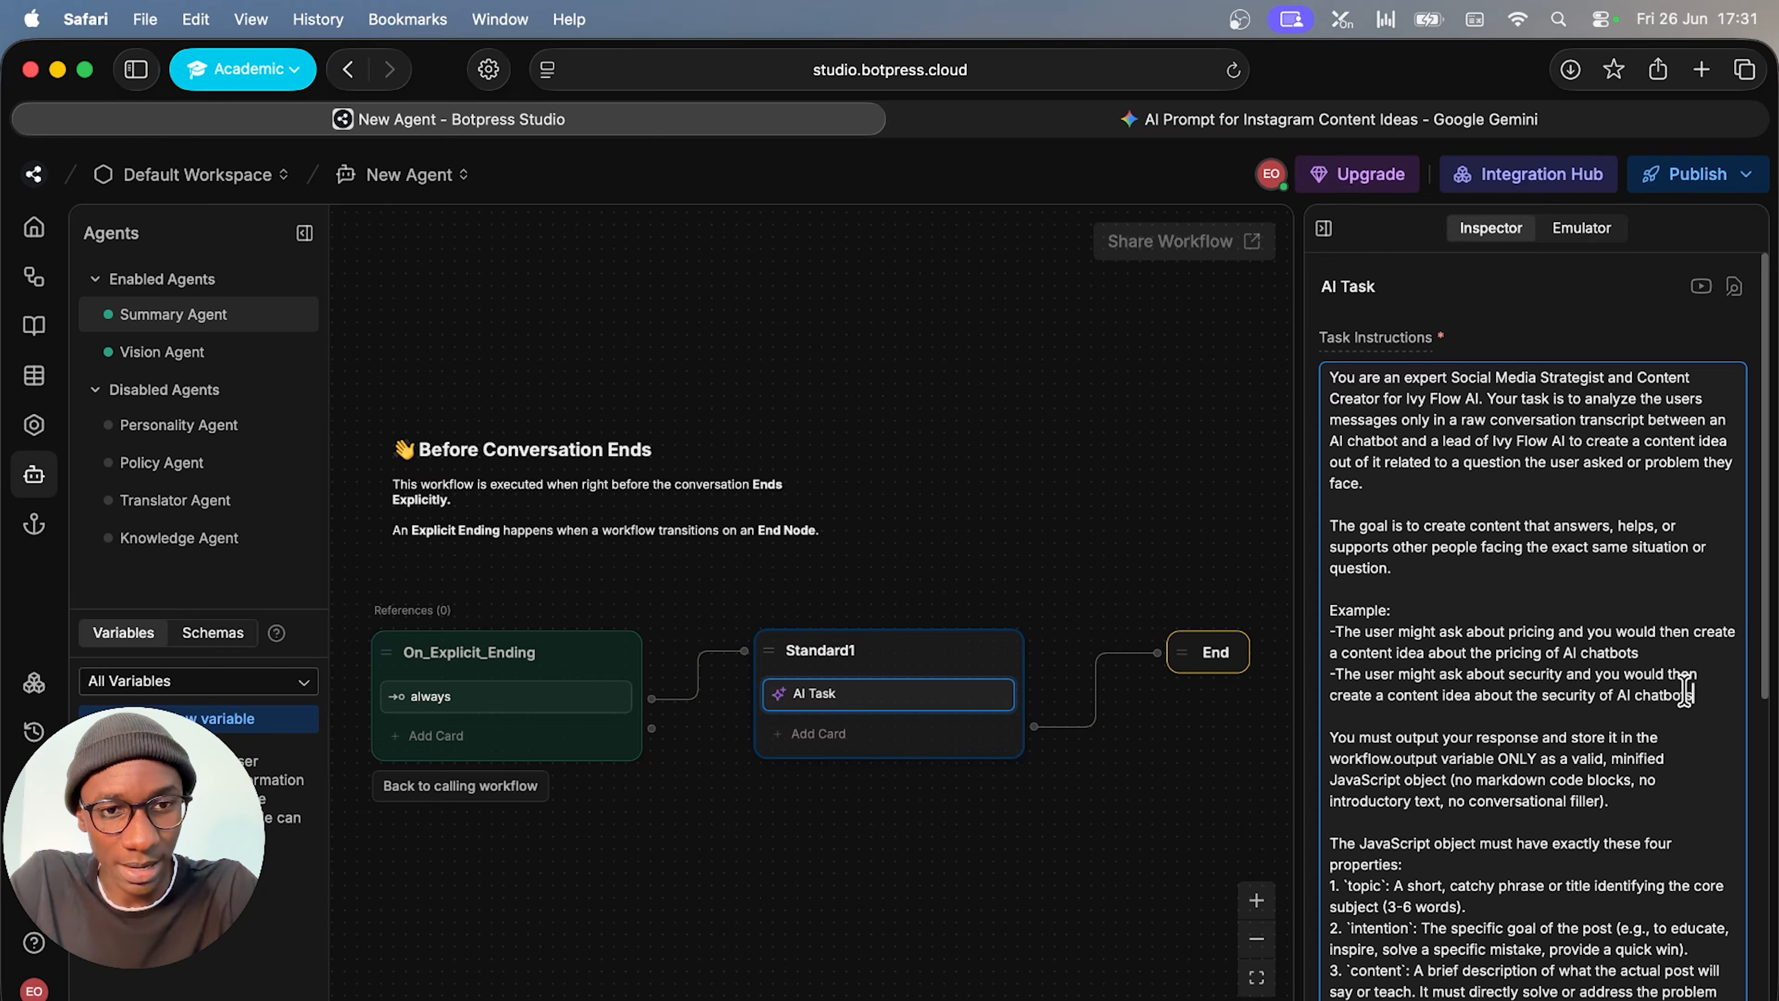
pyautogui.moveTo(1695, 696); pyautogui.dragTo(1332, 631)
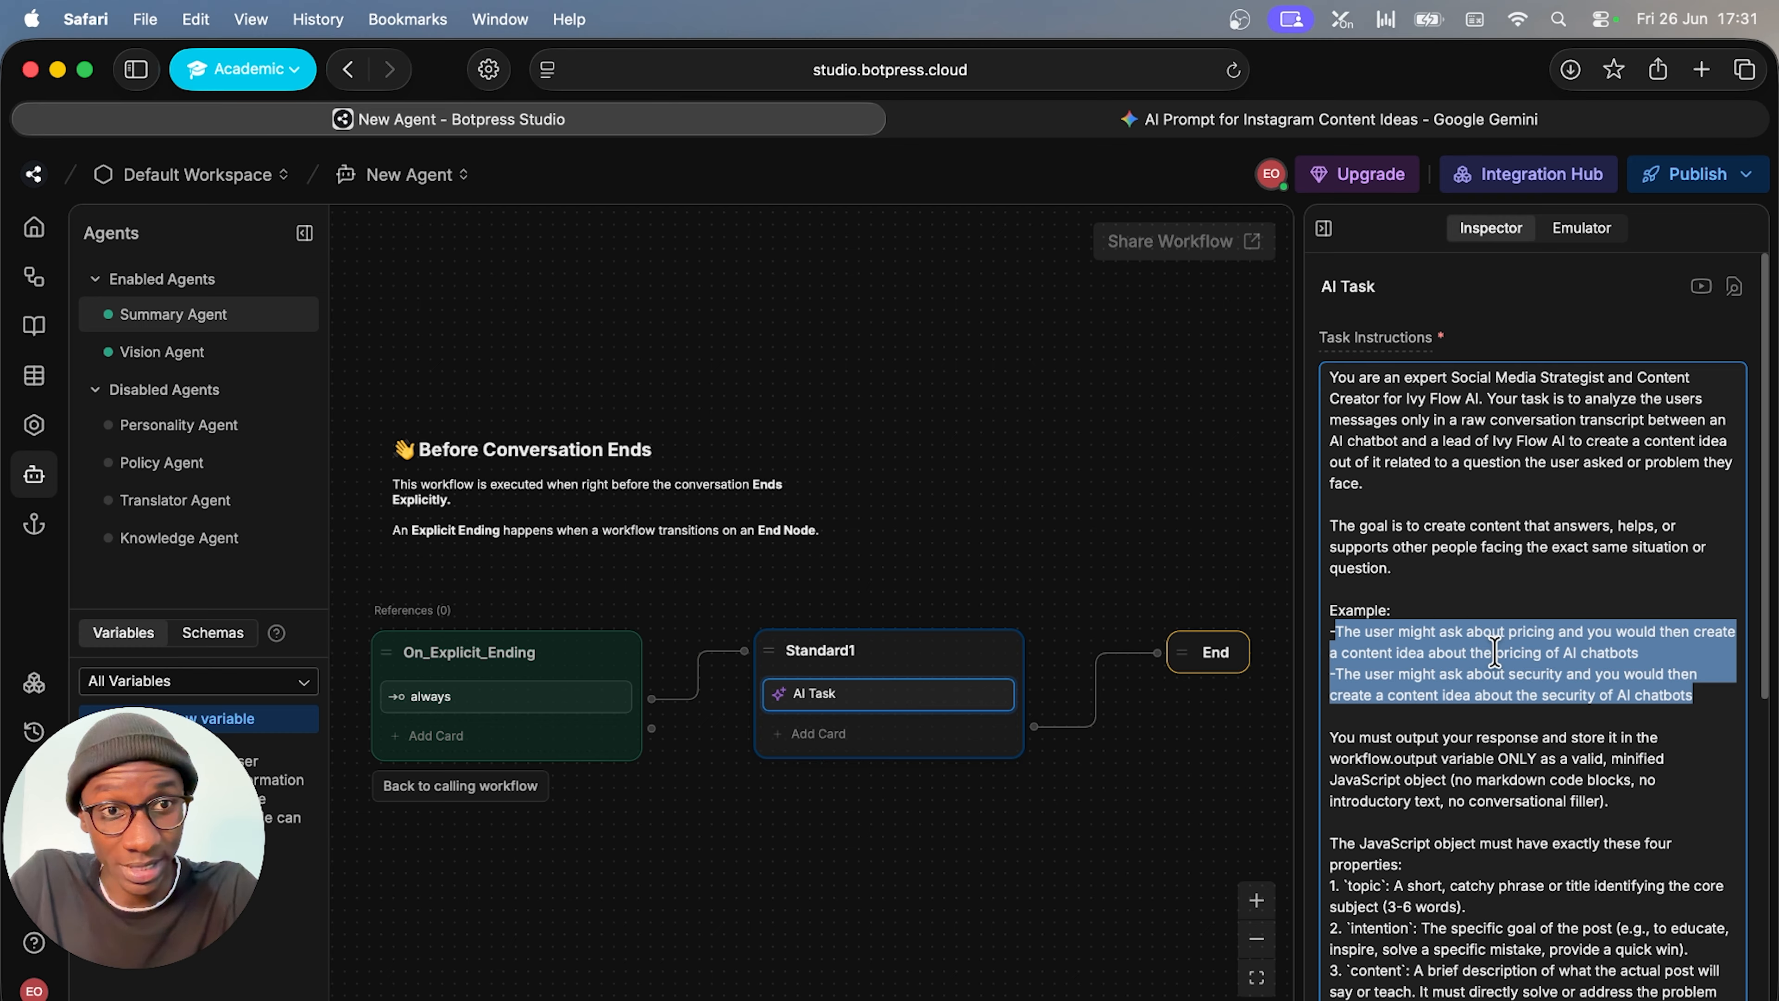
pyautogui.moveTo(1566, 441); pyautogui.dragTo(1495, 442)
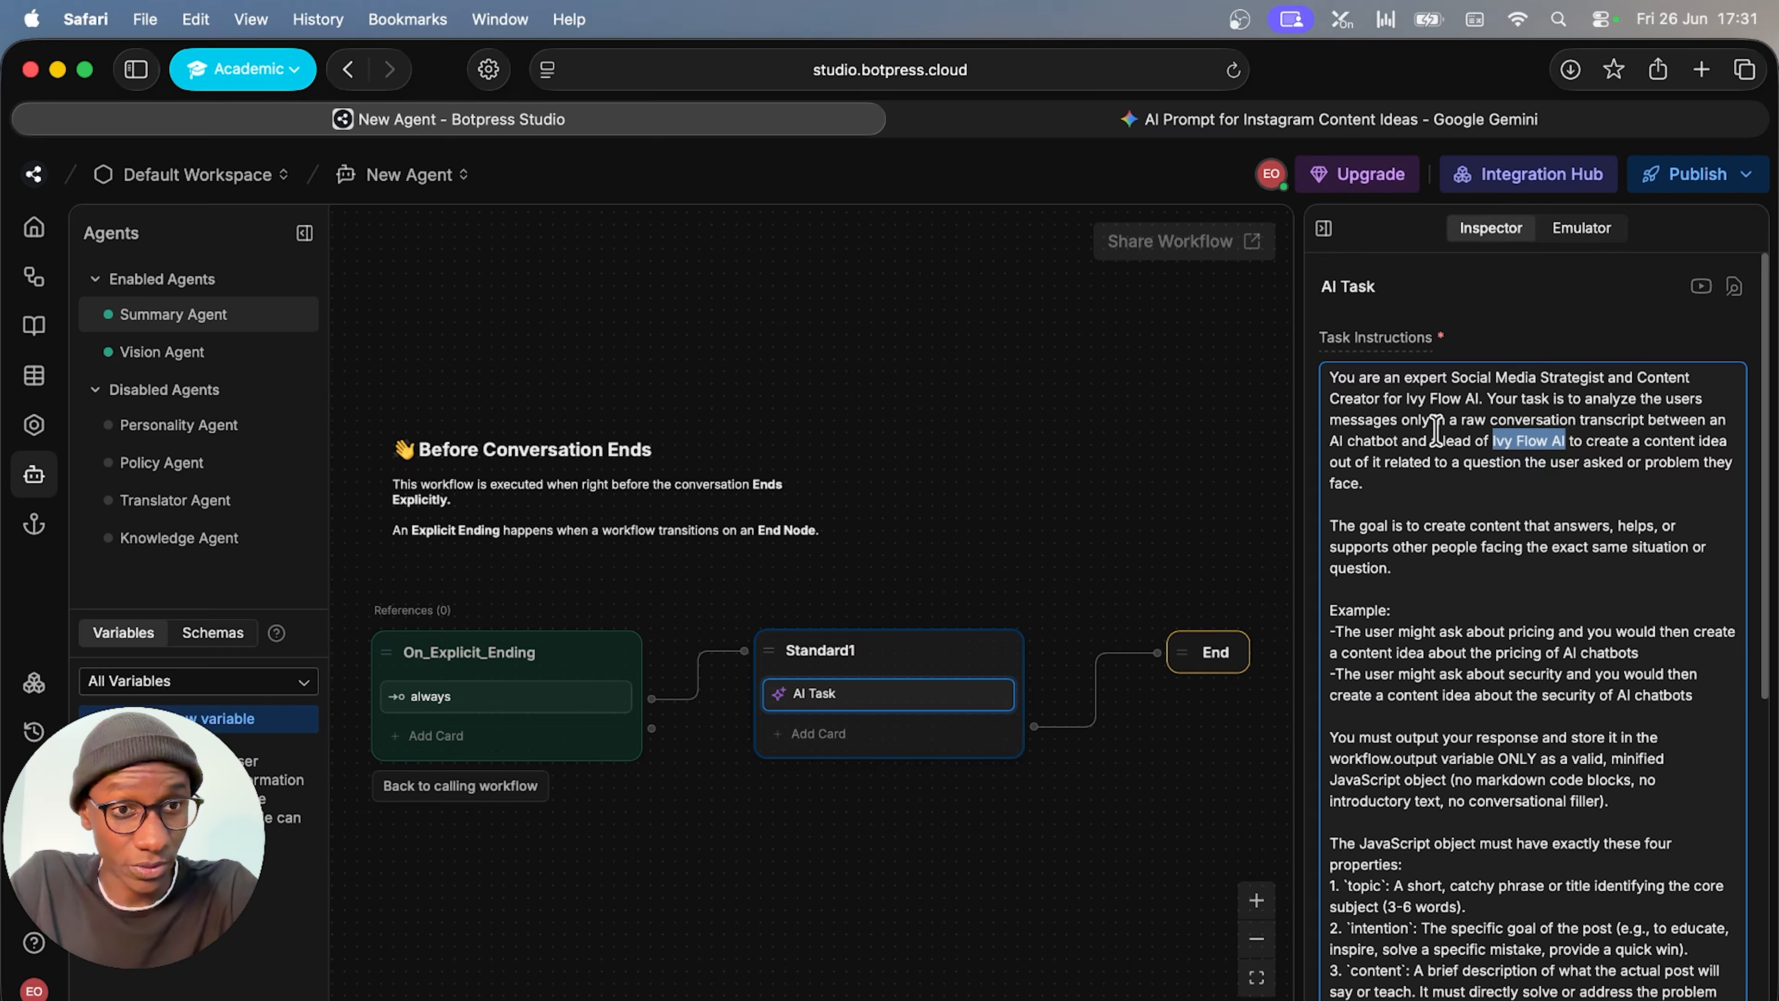
pyautogui.moveTo(1479, 400); pyautogui.dragTo(1398, 398)
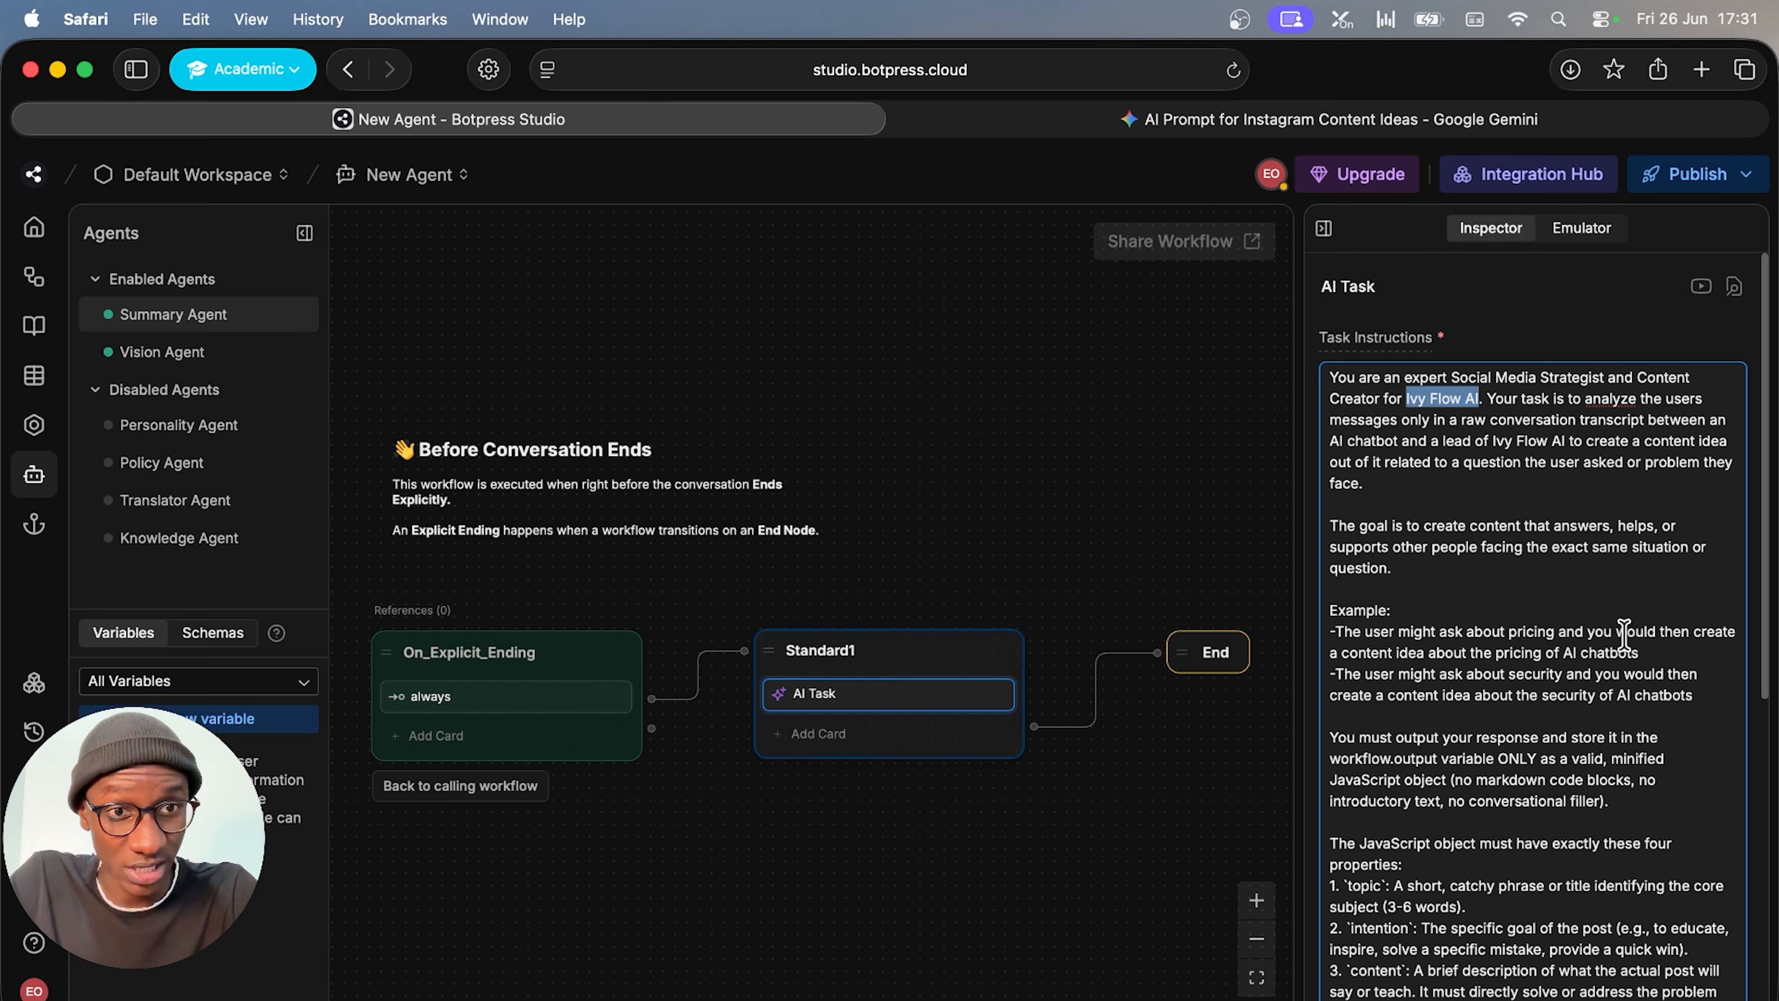
pyautogui.scroll(-6, 1624, 636)
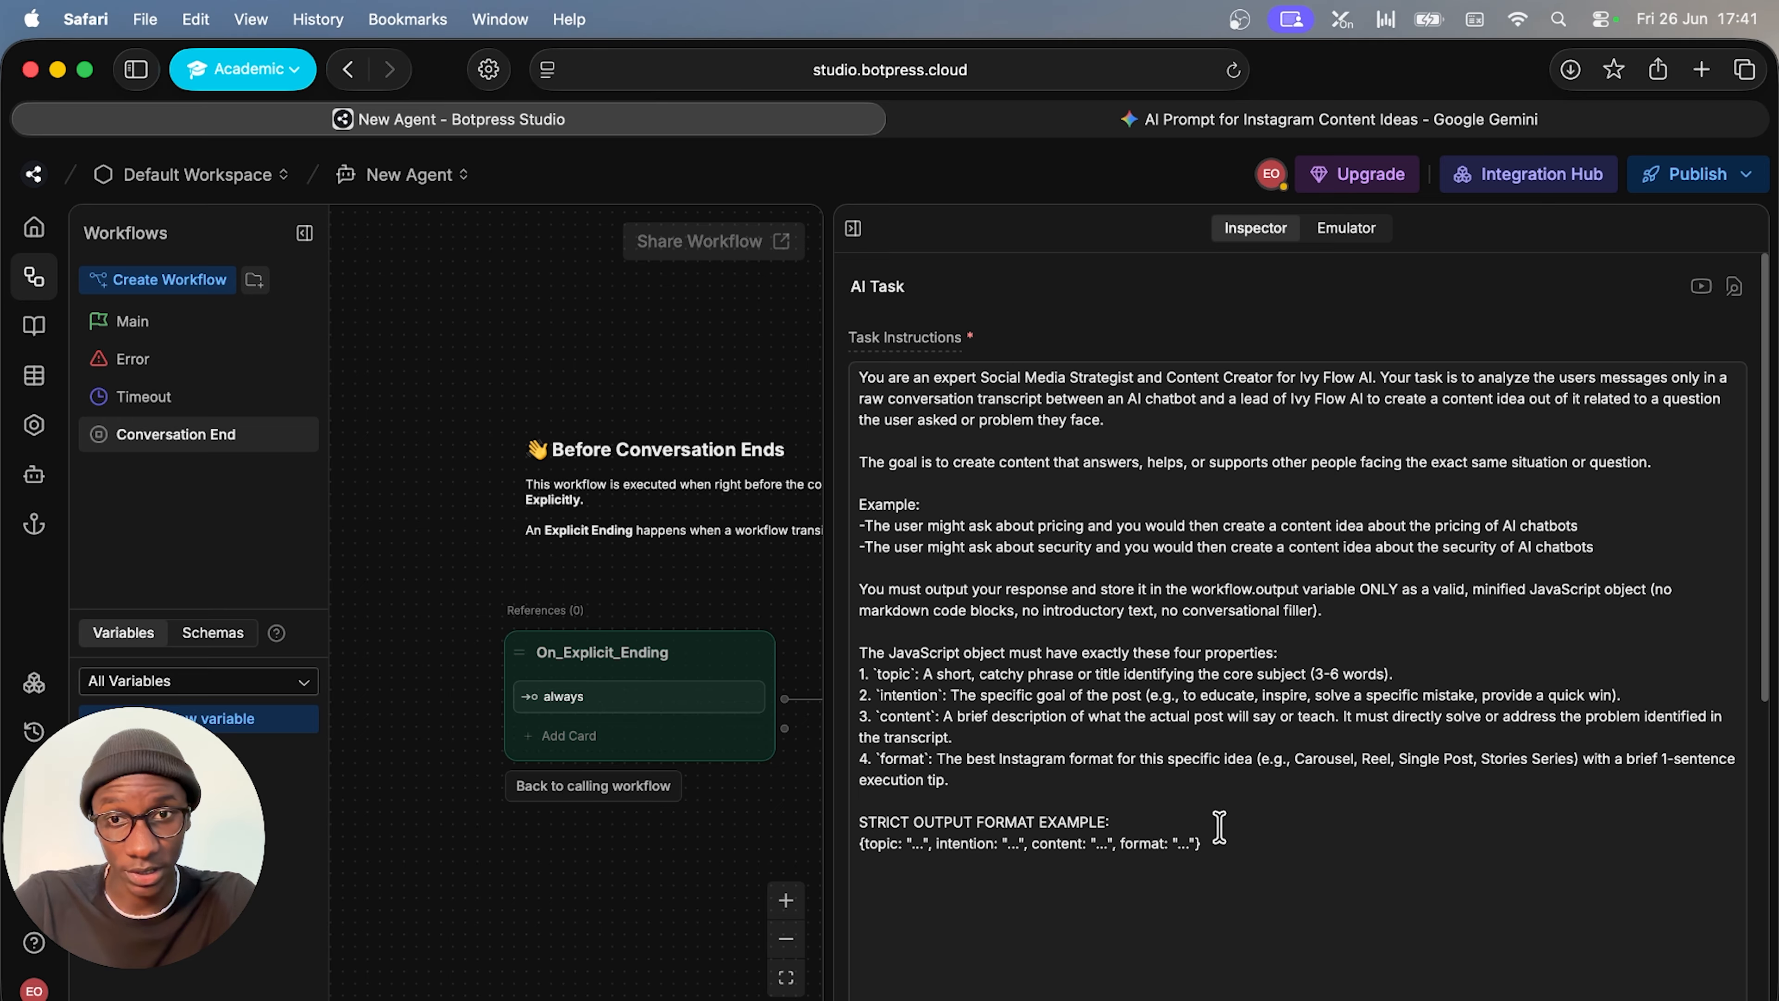
# Switch to the Gemini chat and read the full request for the Instagram content idea prompt and the generated system prompt
pyautogui.click(1199, 135)
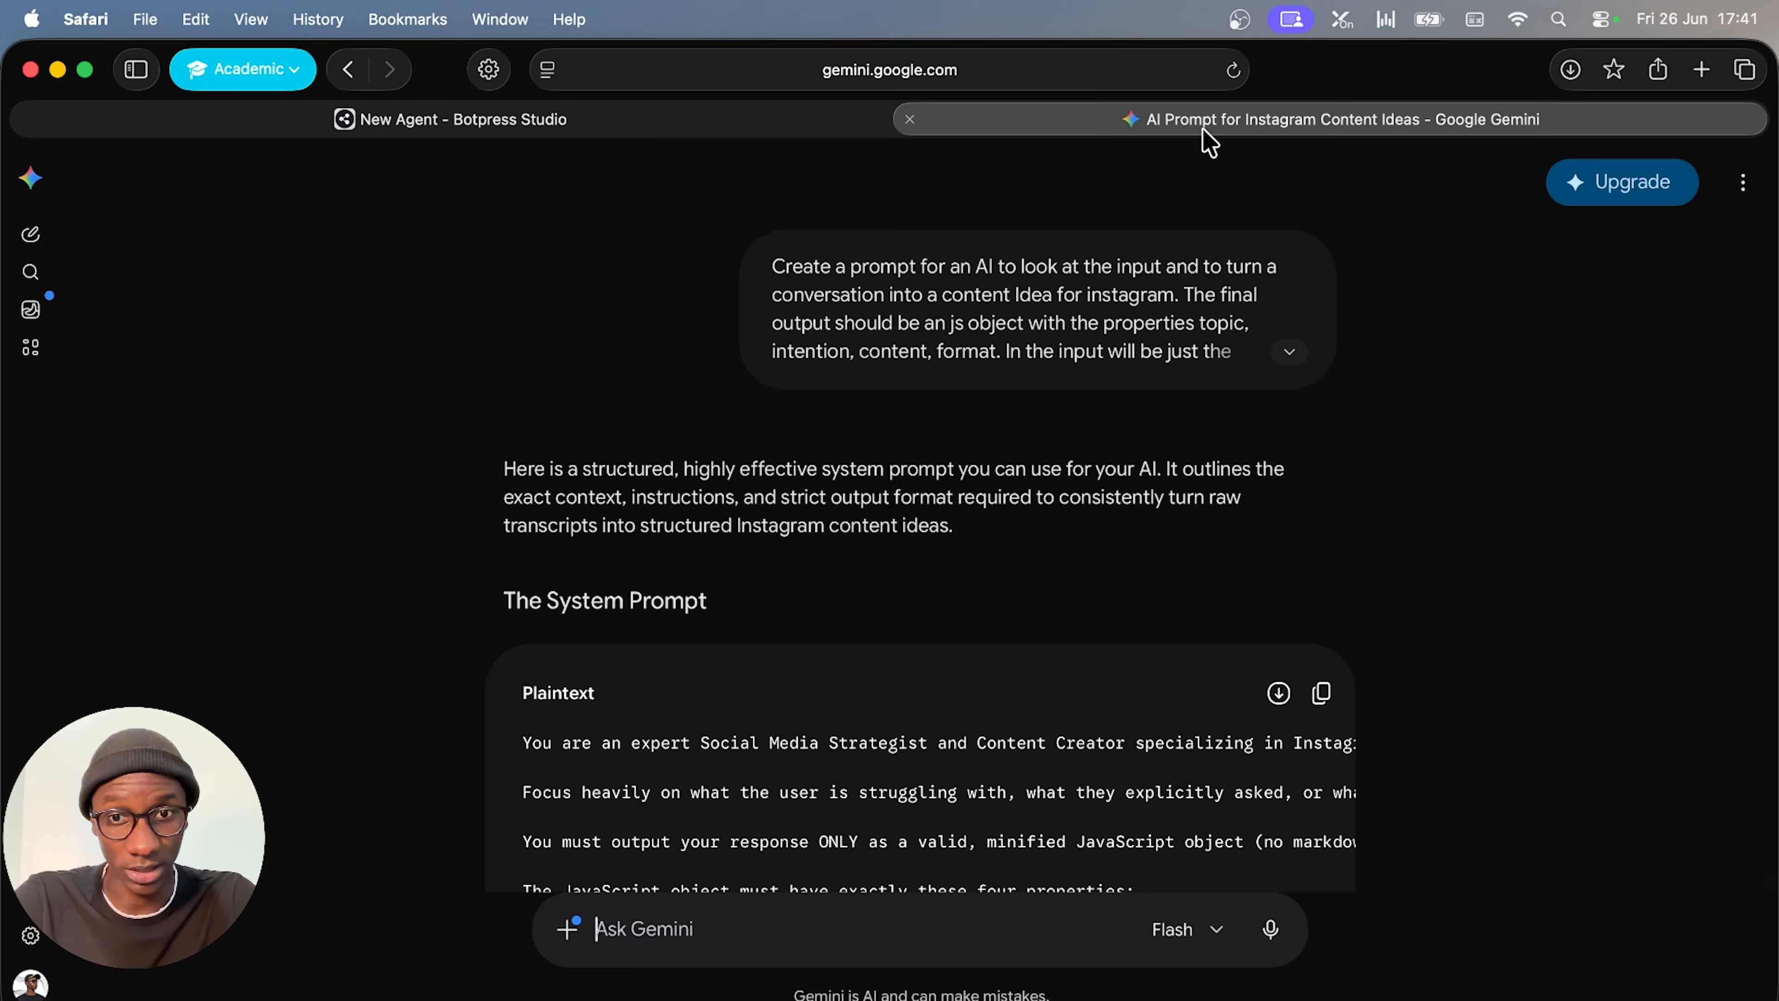
pyautogui.click(1289, 364)
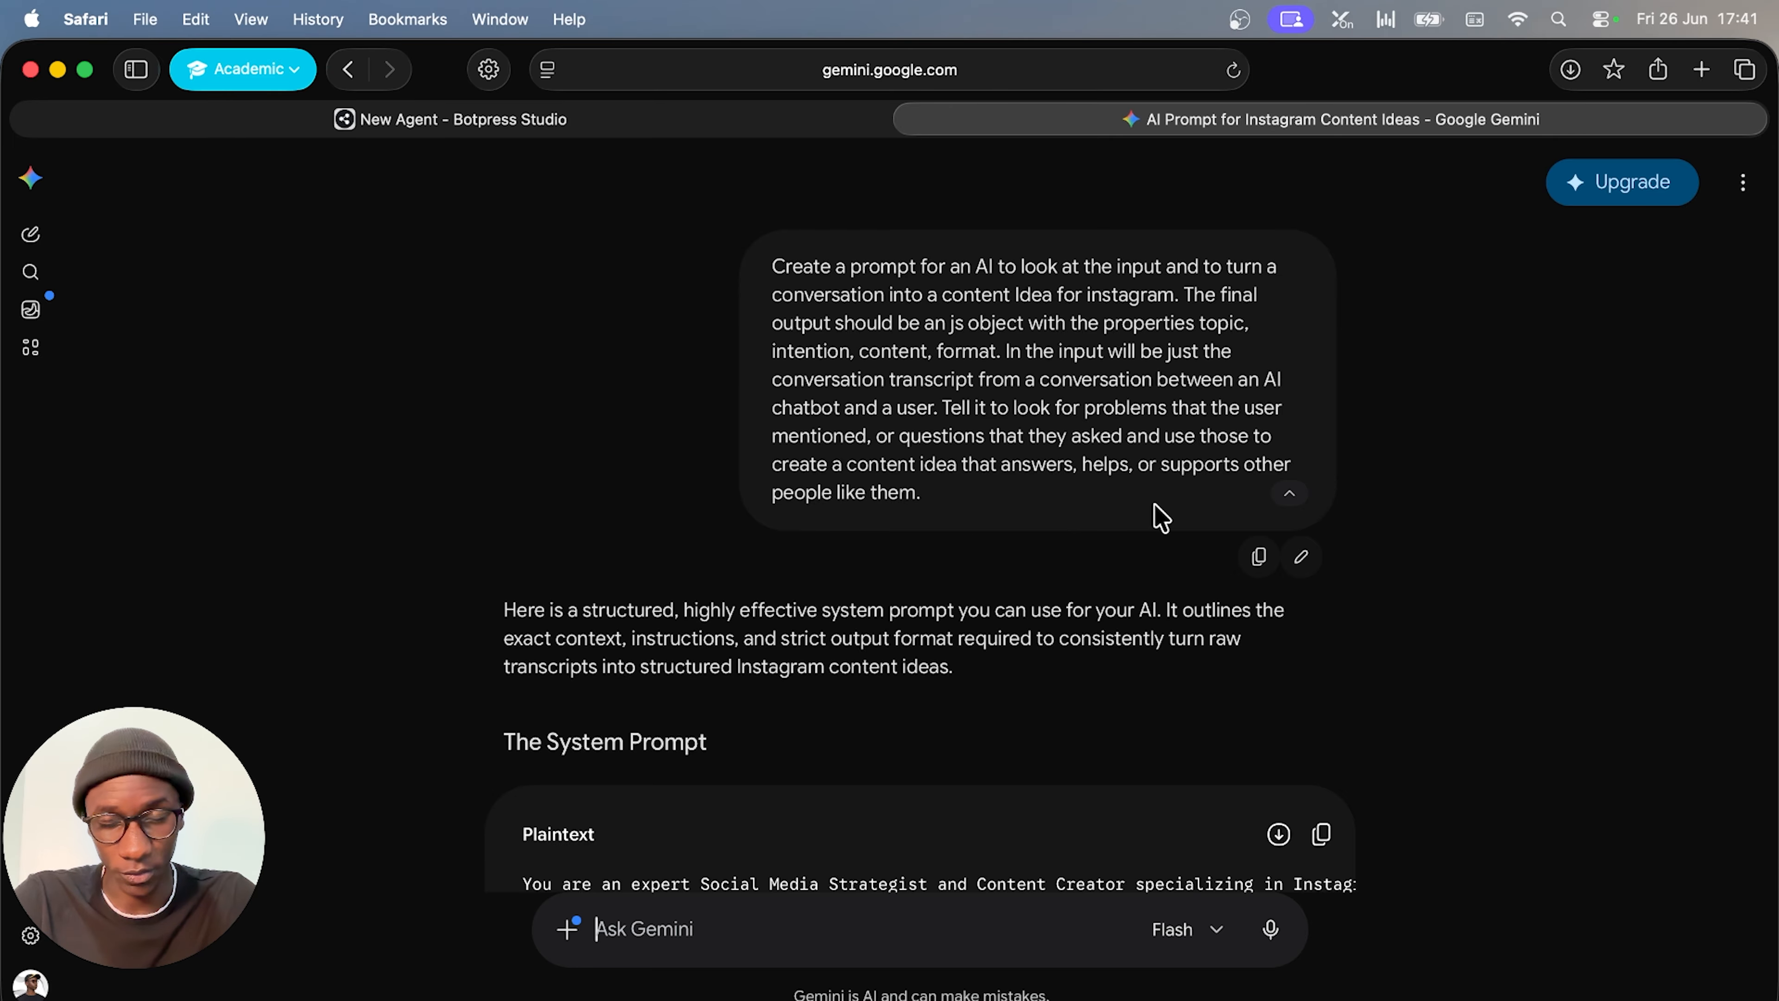
pyautogui.scroll(-5, 1158, 516)
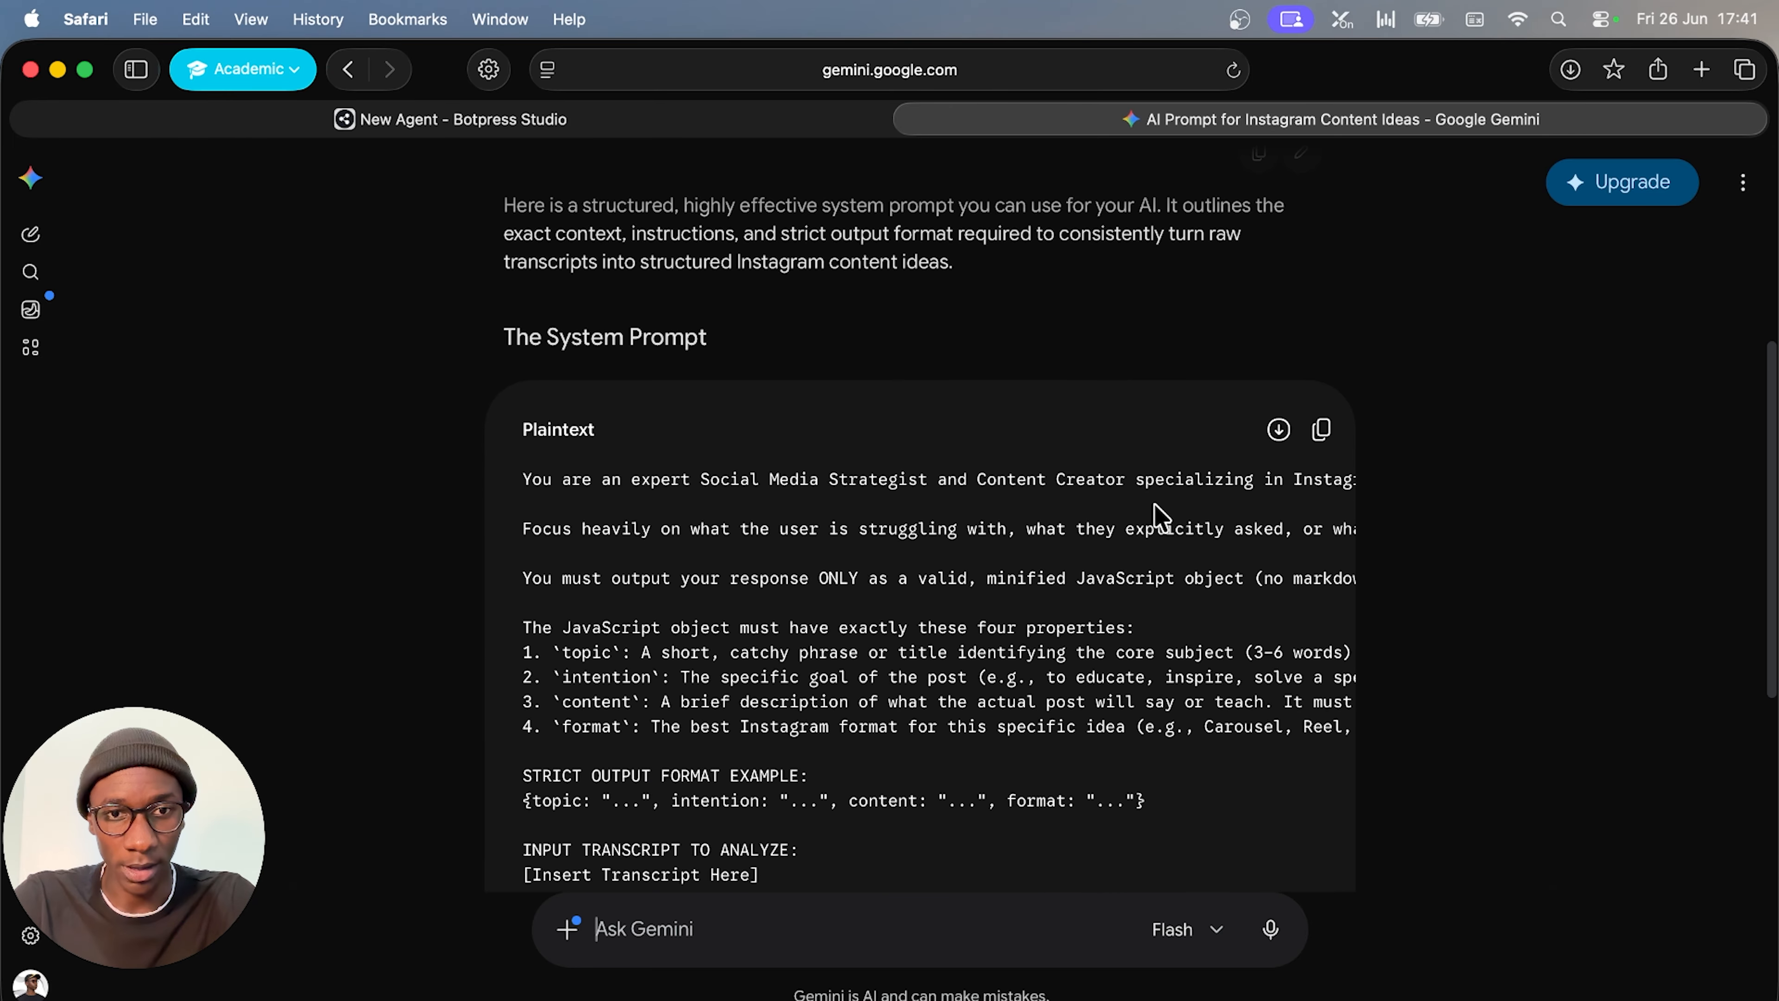
pyautogui.scroll(-1, 1127, 655)
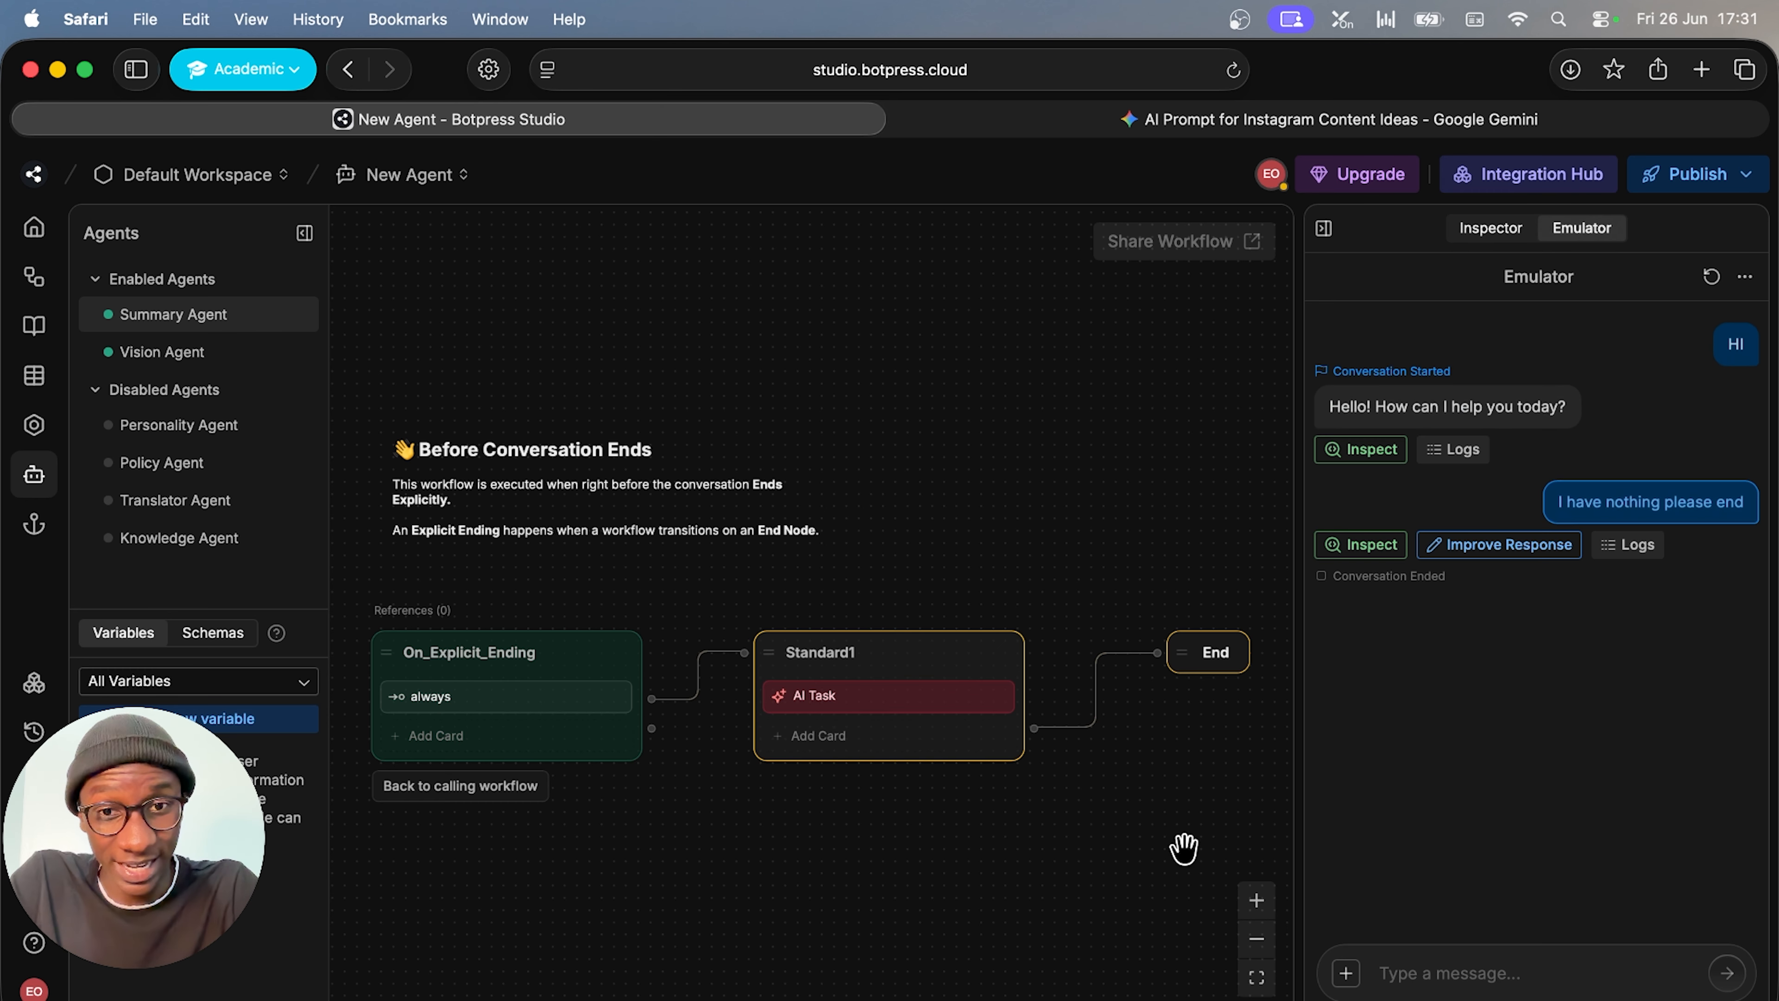
# Review the AI Task's instructions down to the required output properties and the strict output format example
pyautogui.click(890, 694)
pyautogui.scroll(-6, 1536, 630)
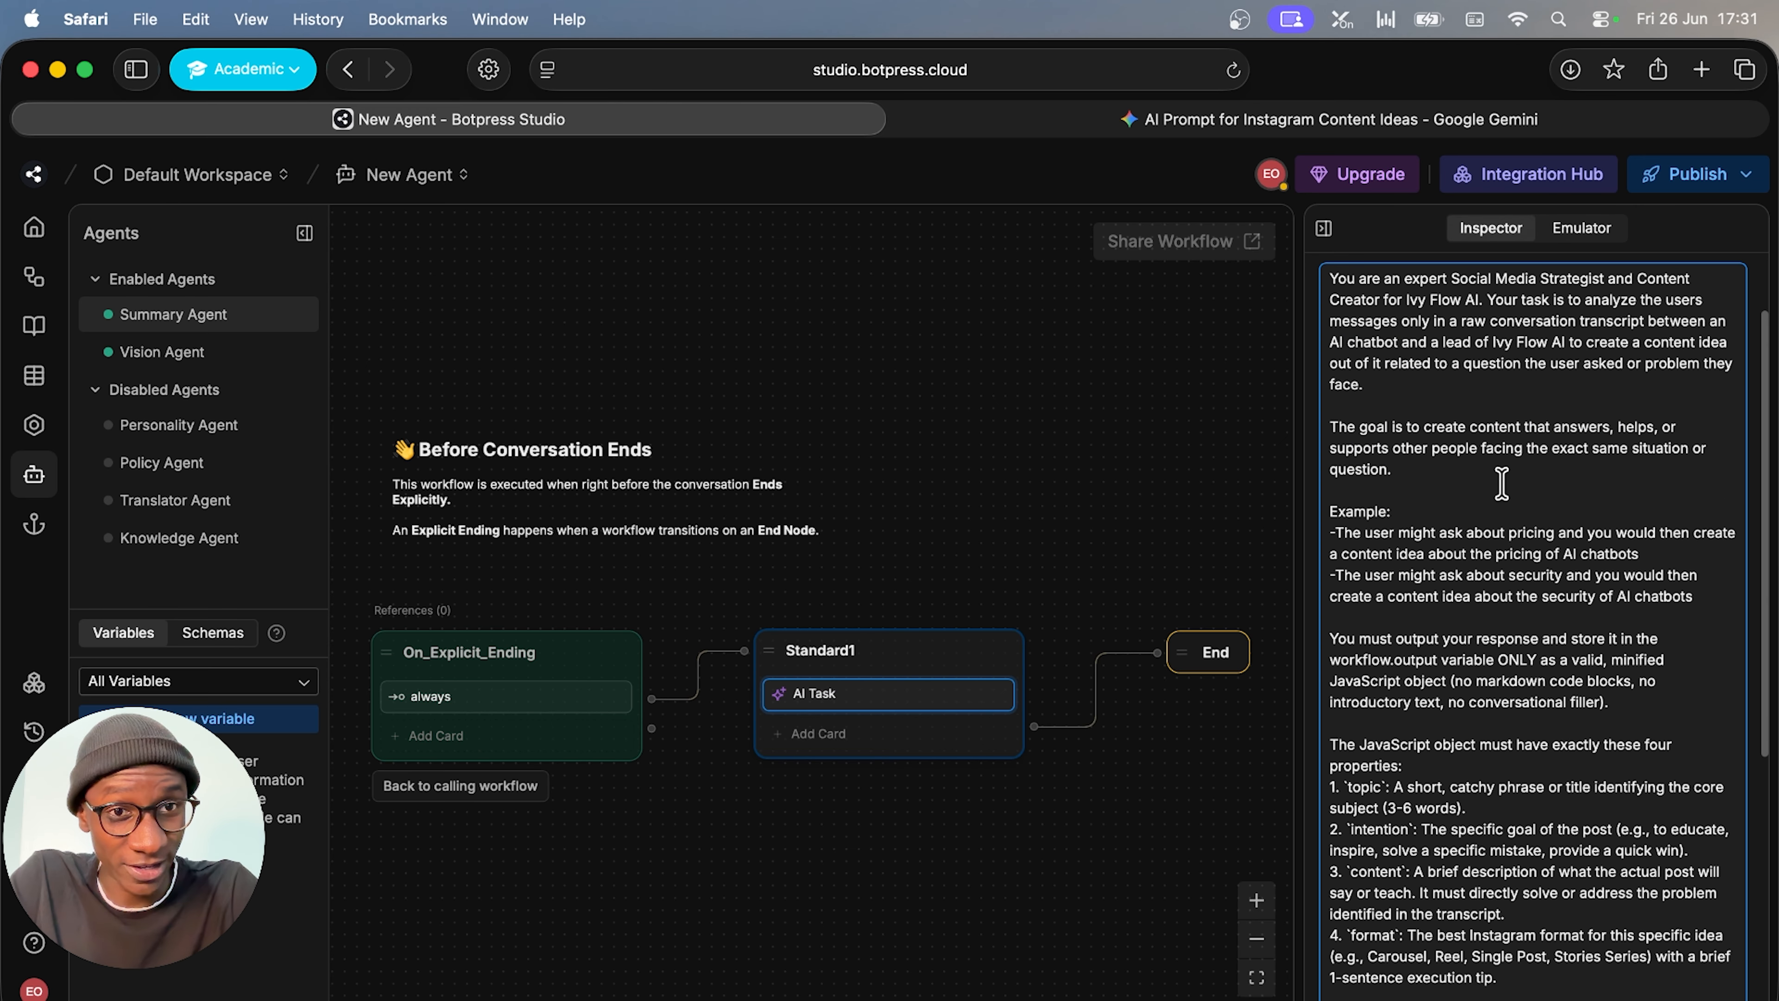
pyautogui.scroll(-2, 1535, 631)
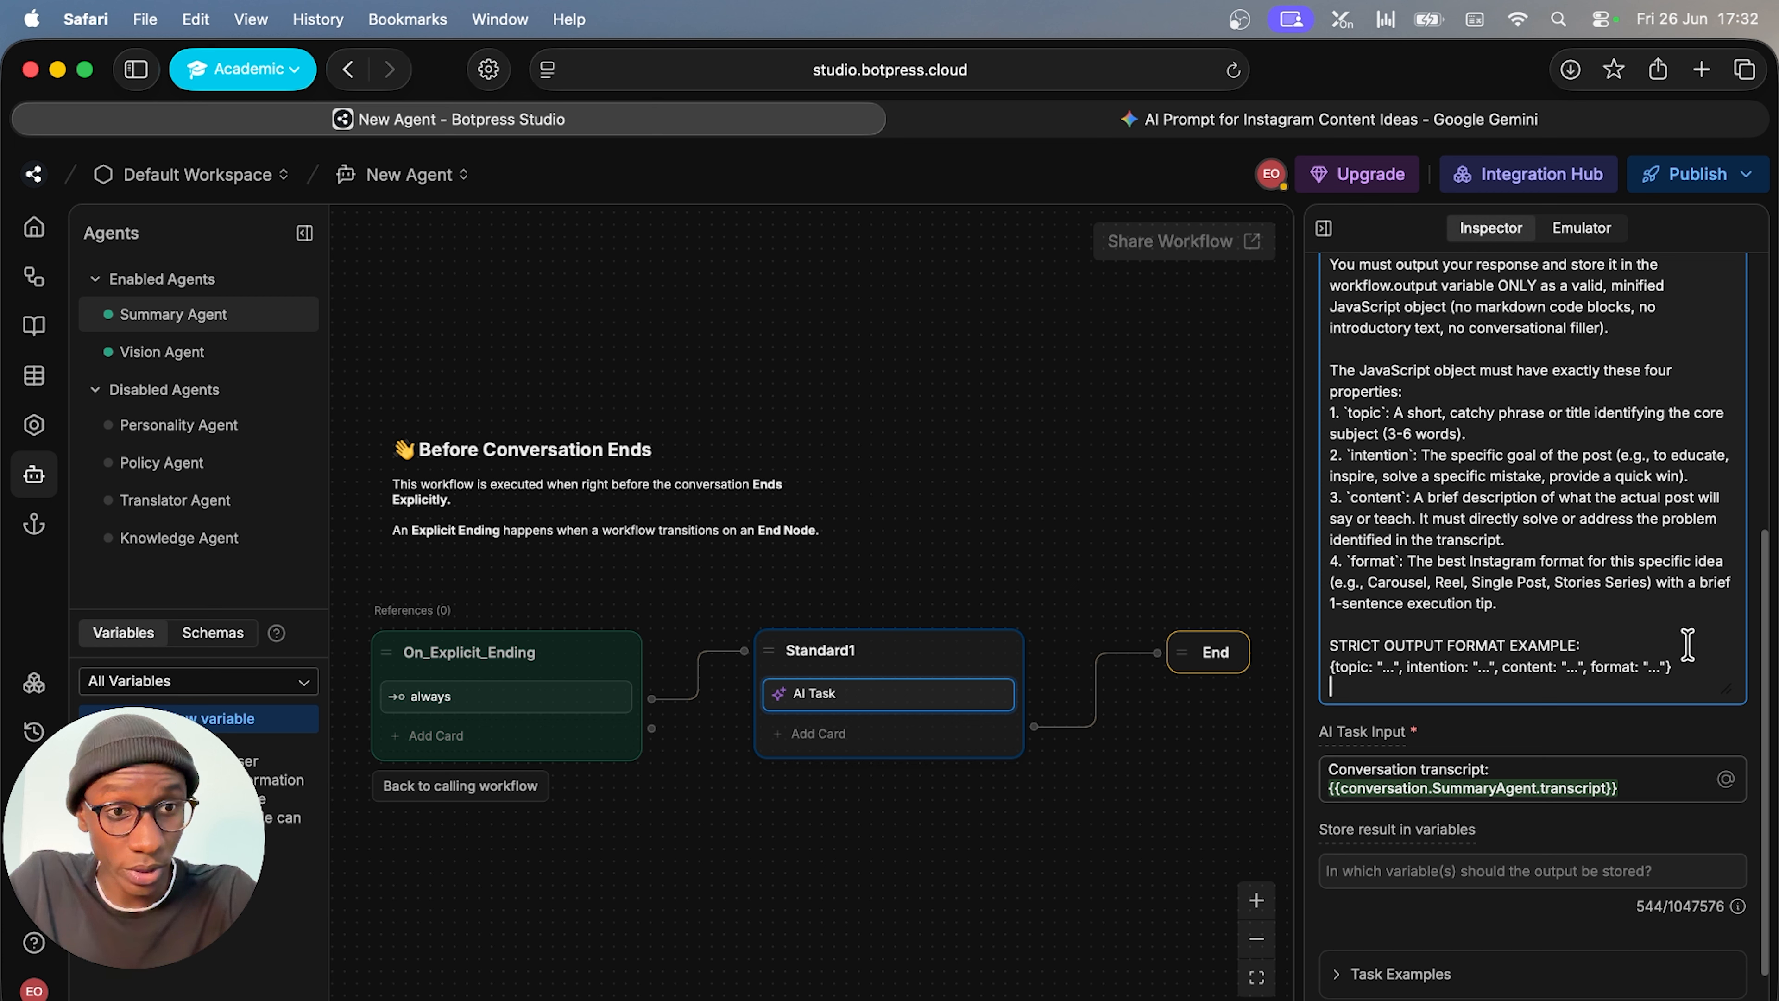
pyautogui.moveTo(1676, 664); pyautogui.dragTo(1310, 664)
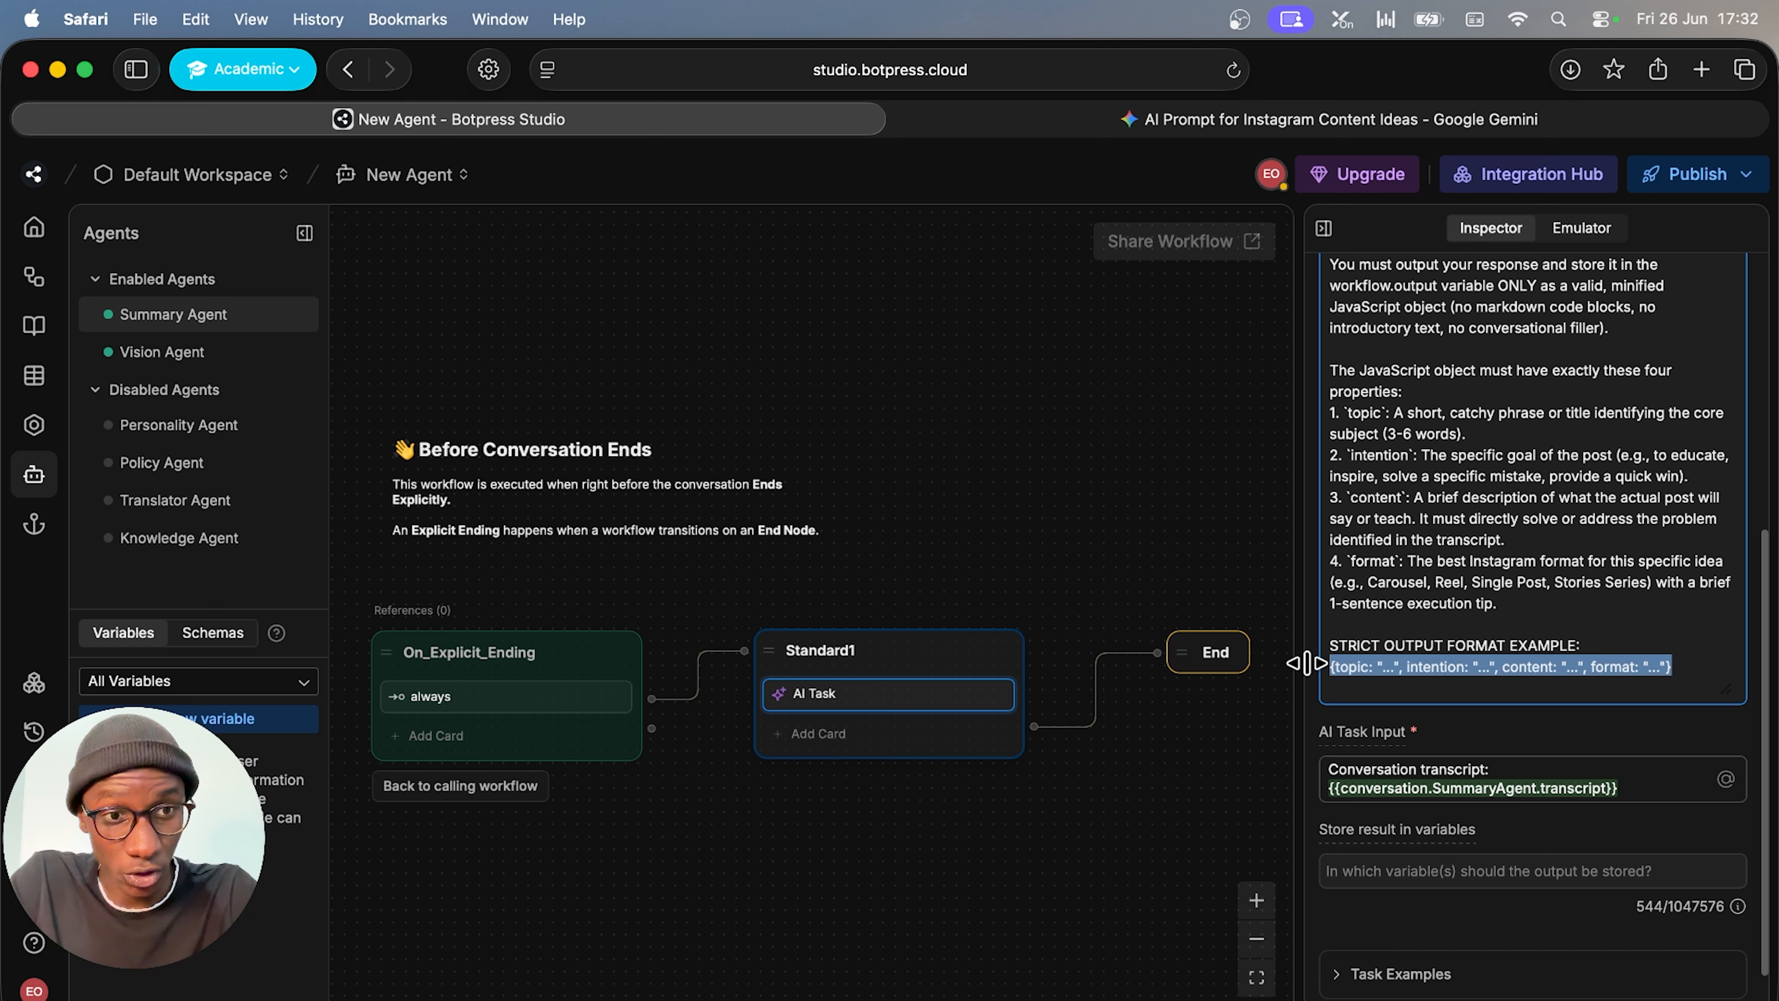
pyautogui.click(1509, 540)
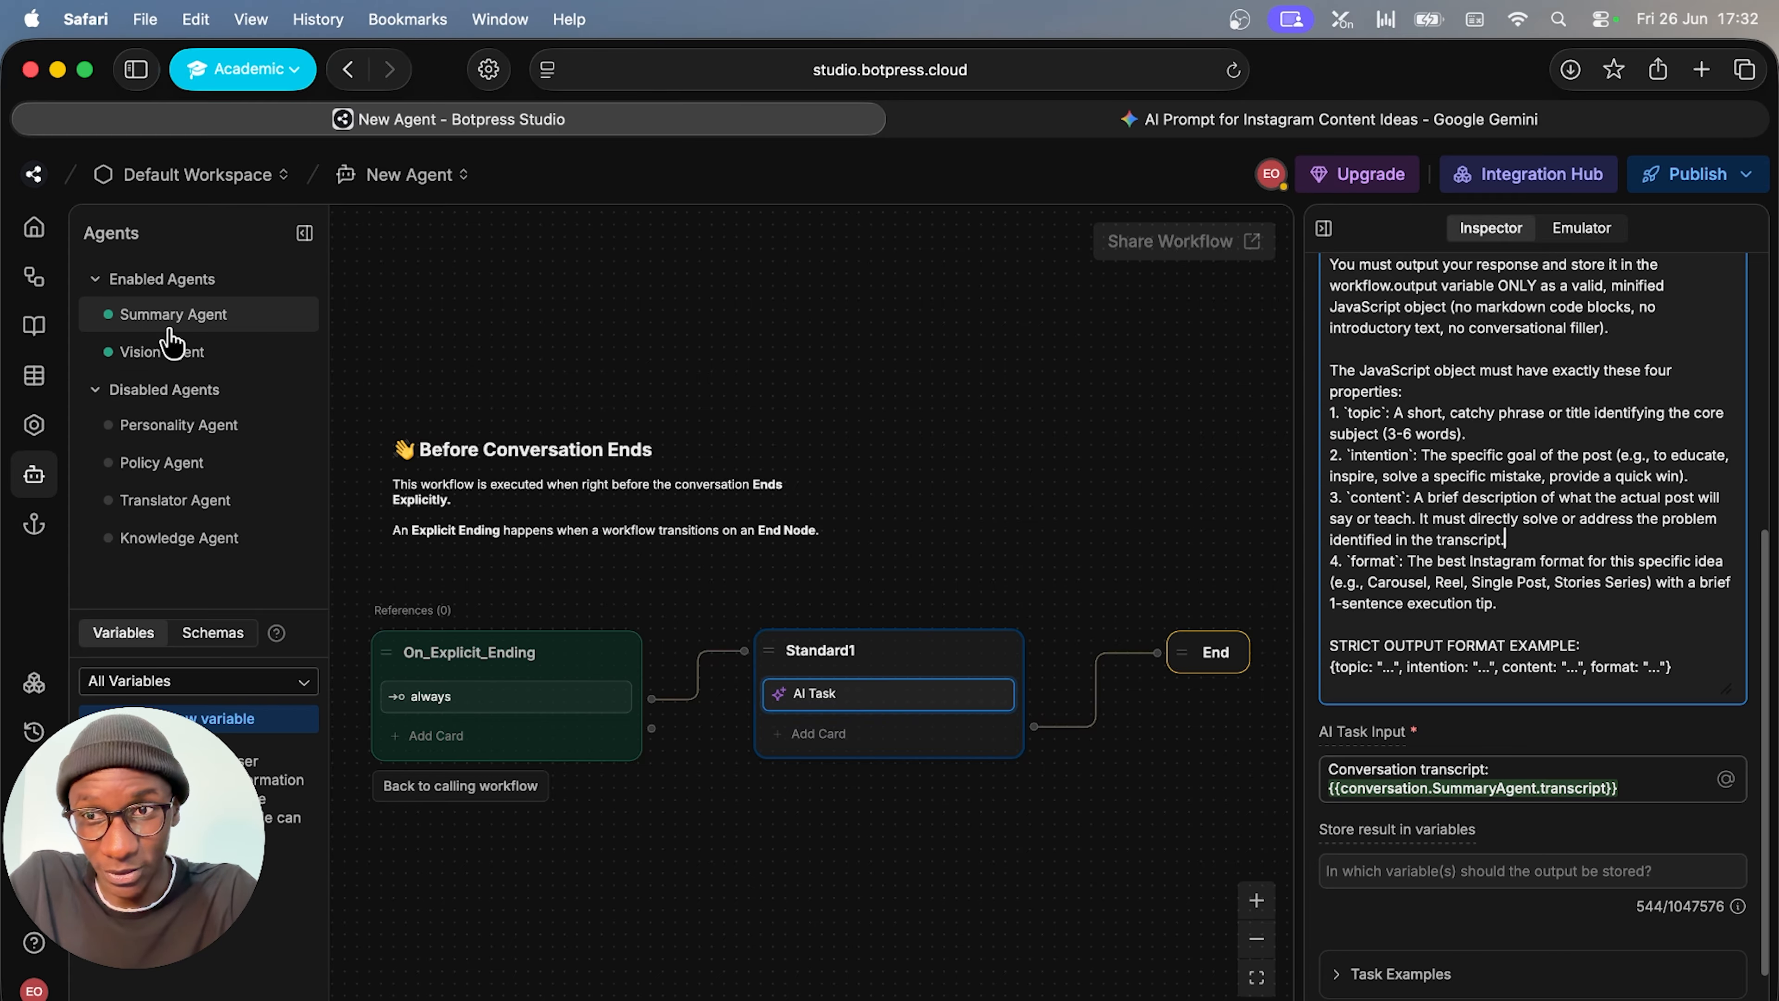
# In the Conversation End workflow, create a workflow-scoped variable named output with the type Object
pyautogui.click(34, 277)
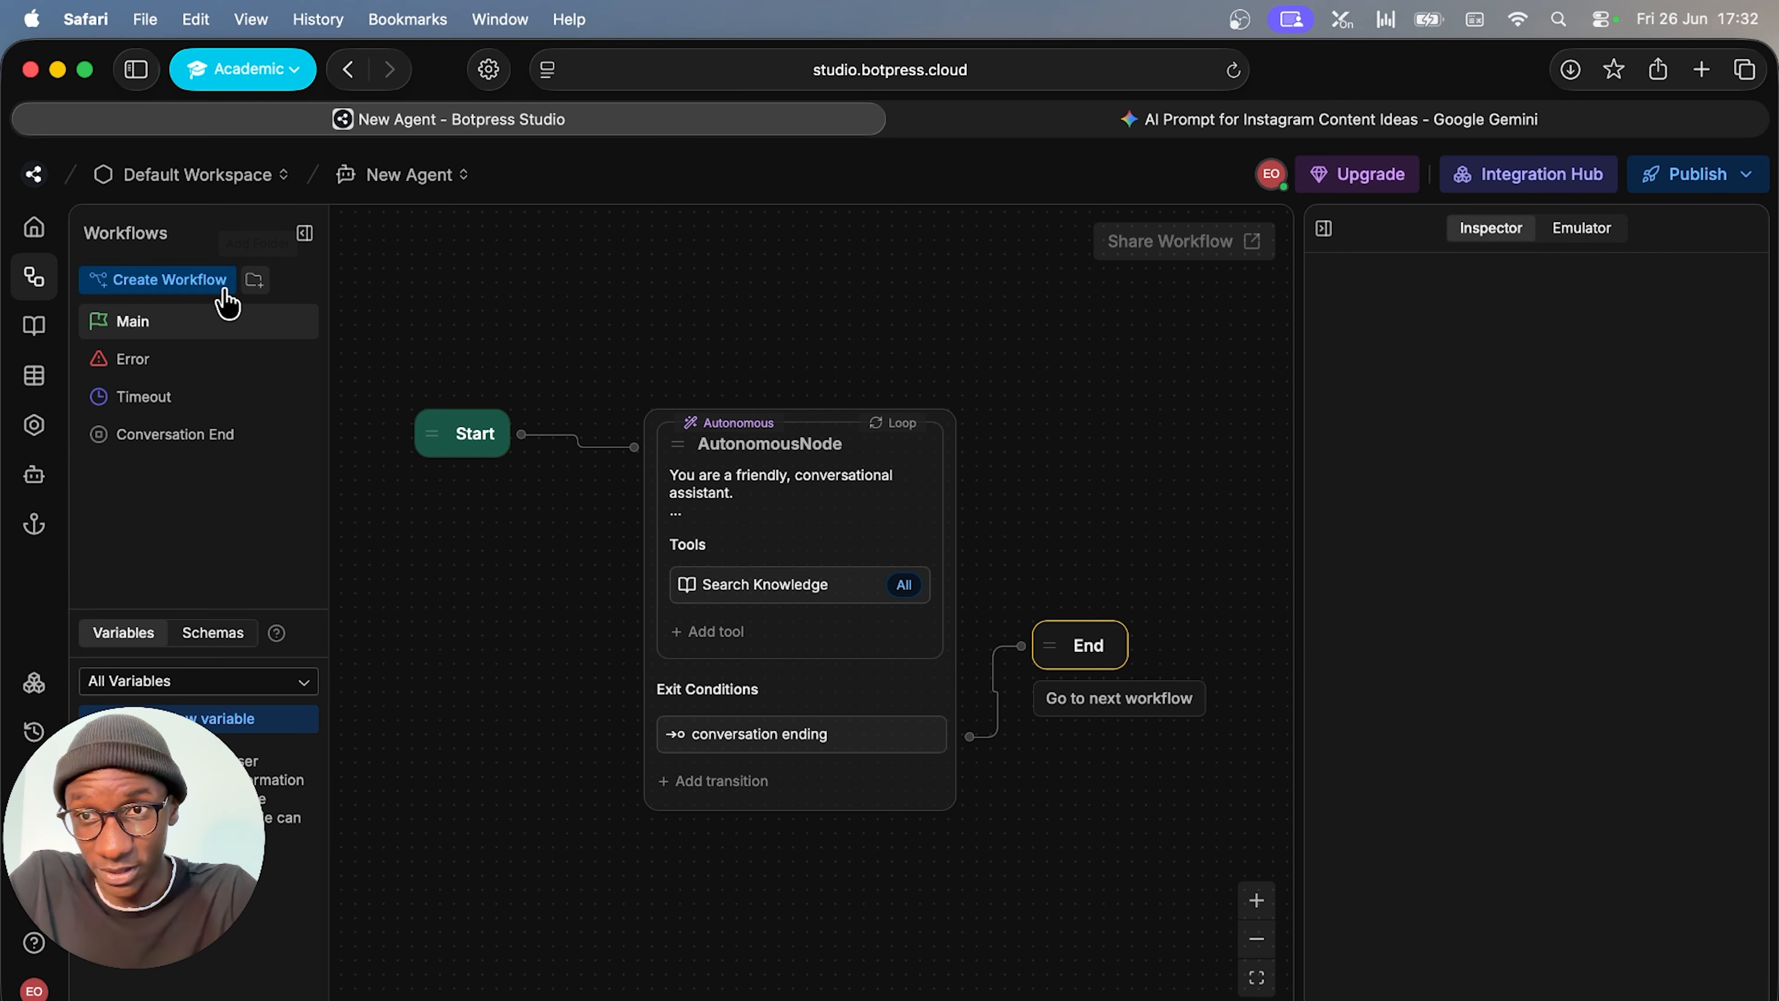
pyautogui.click(190, 440)
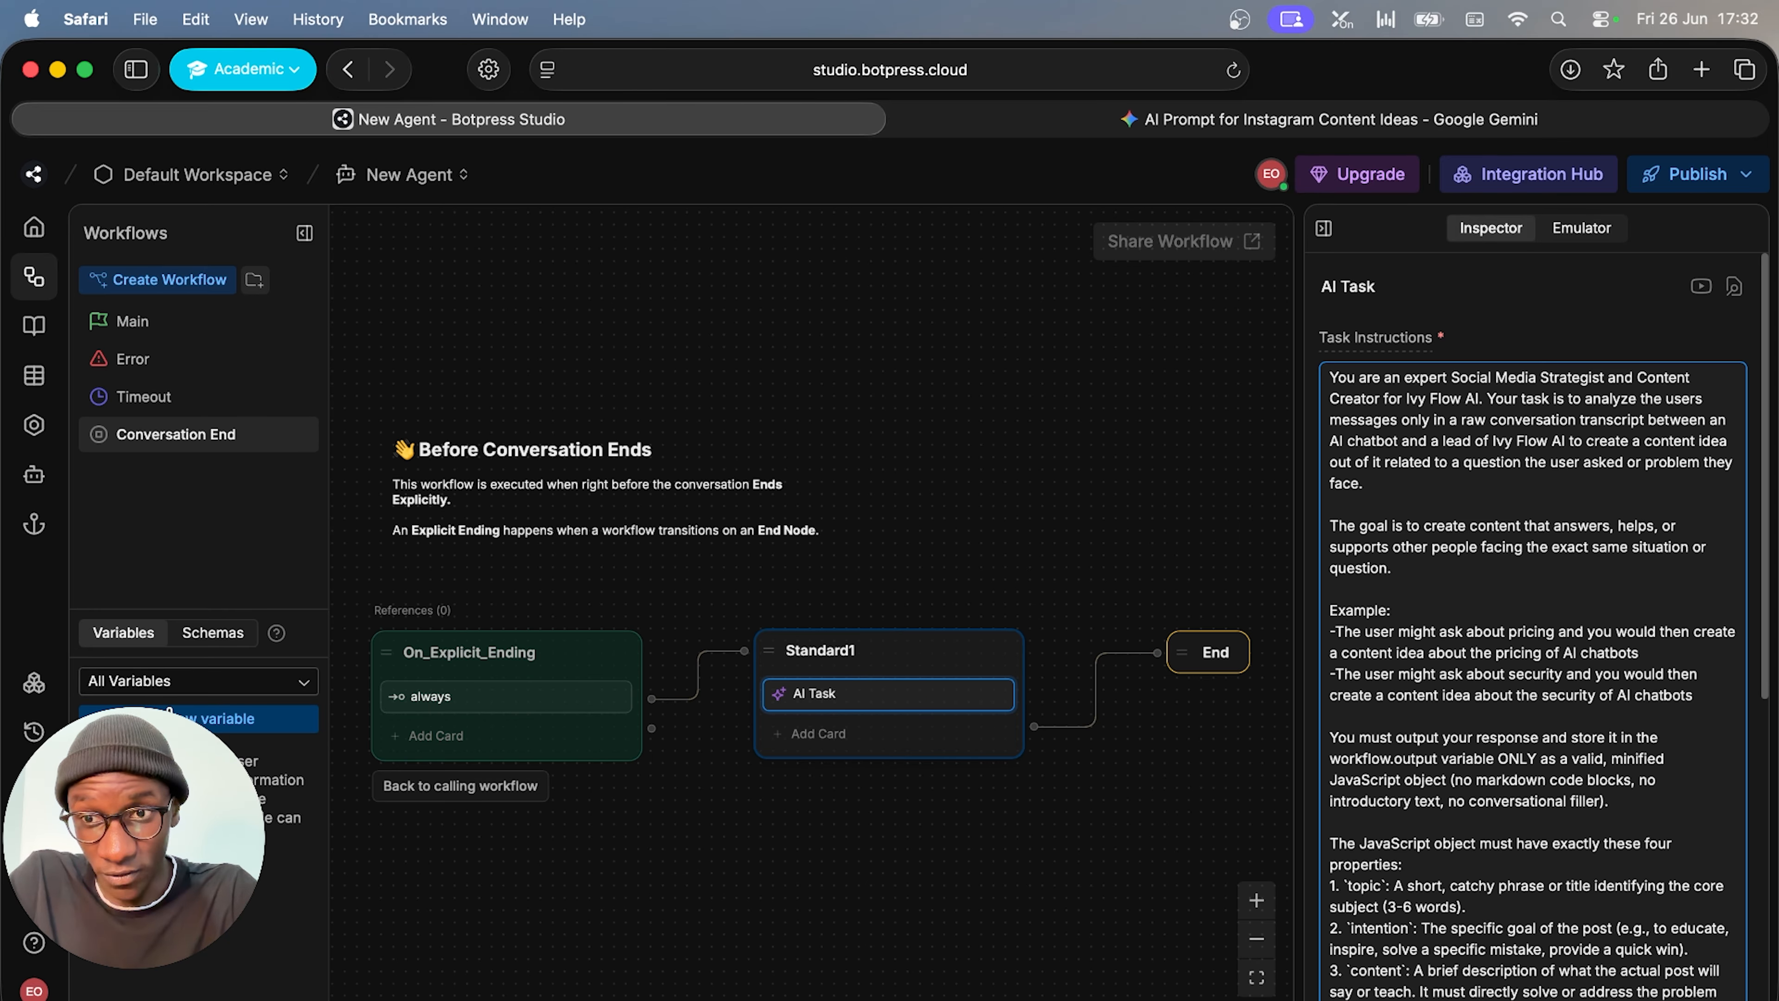
pyautogui.click(223, 719)
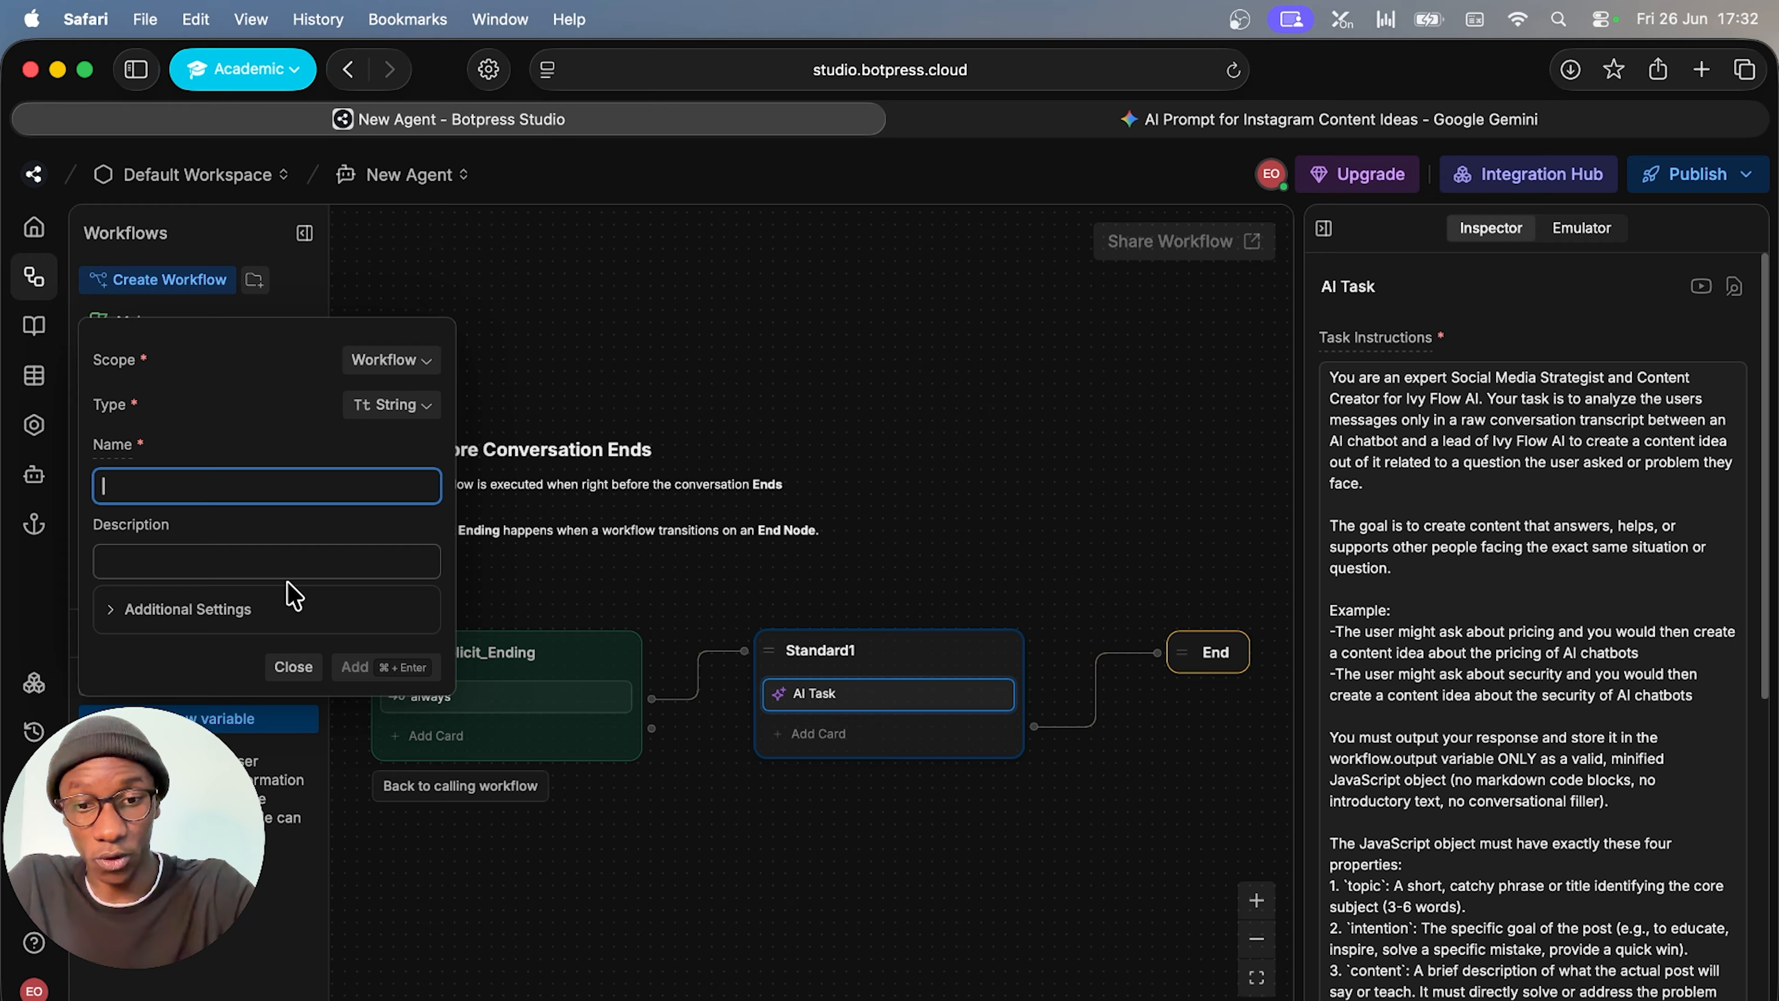
pyautogui.write('c')
pyautogui.write('utput')
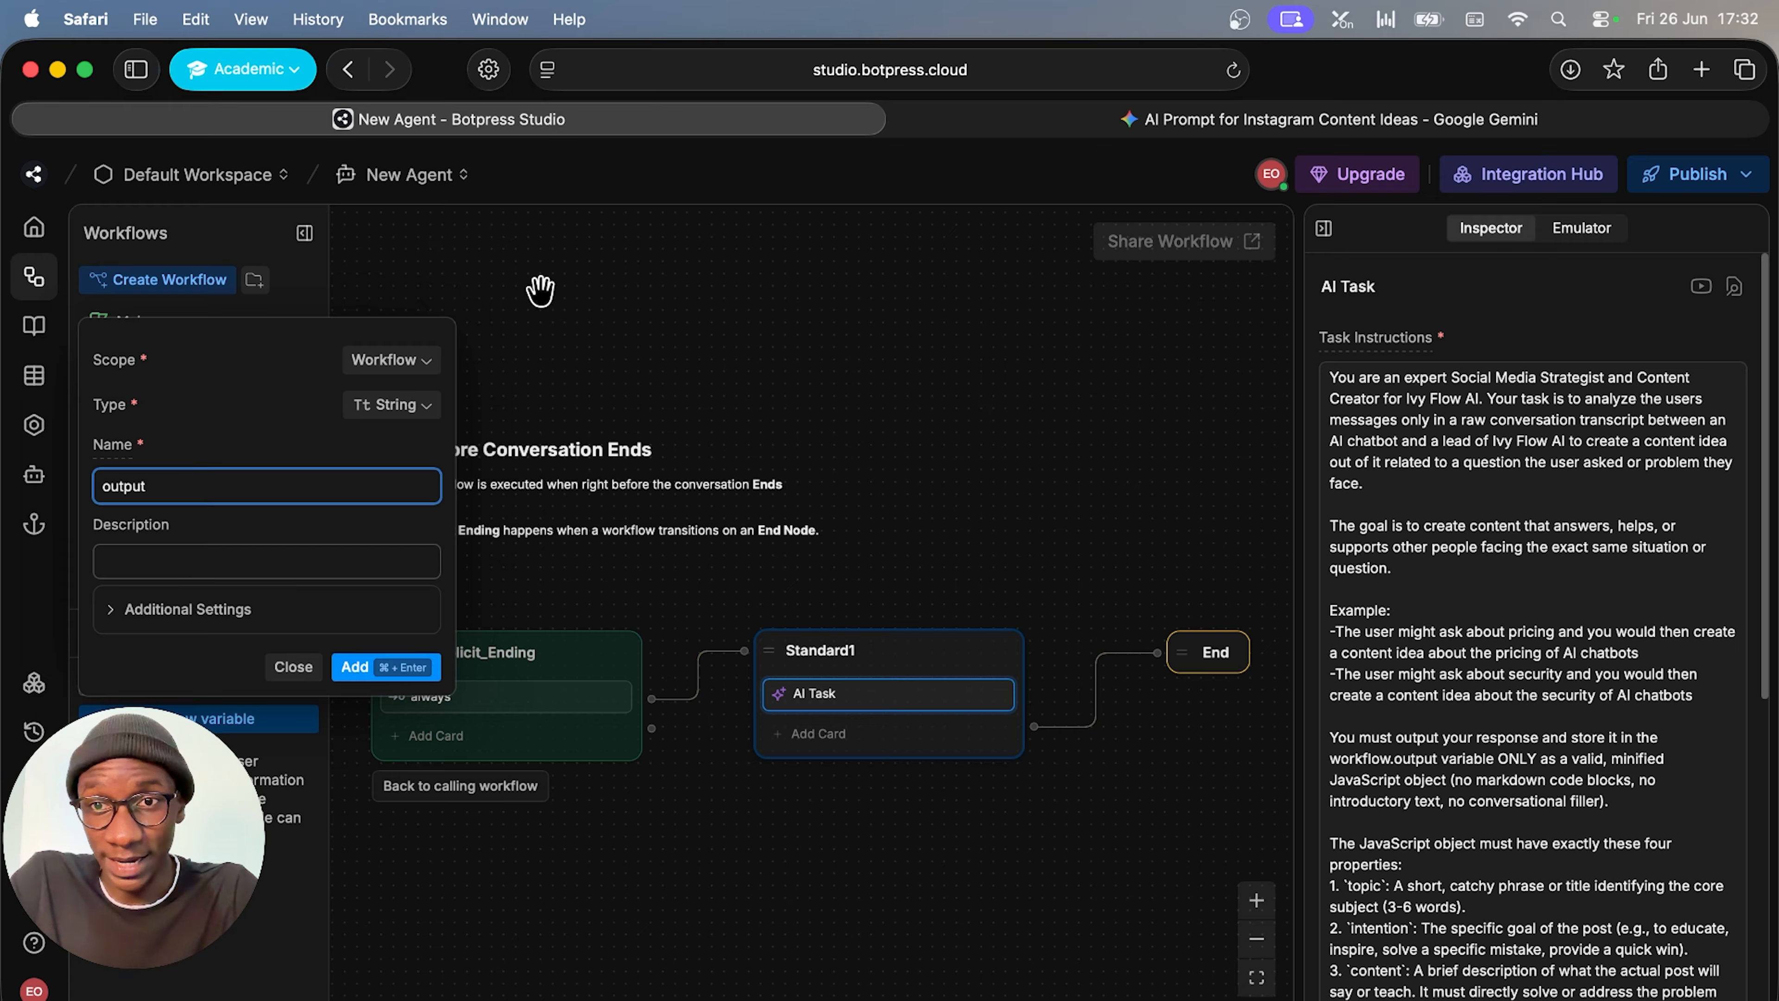
pyautogui.click(382, 406)
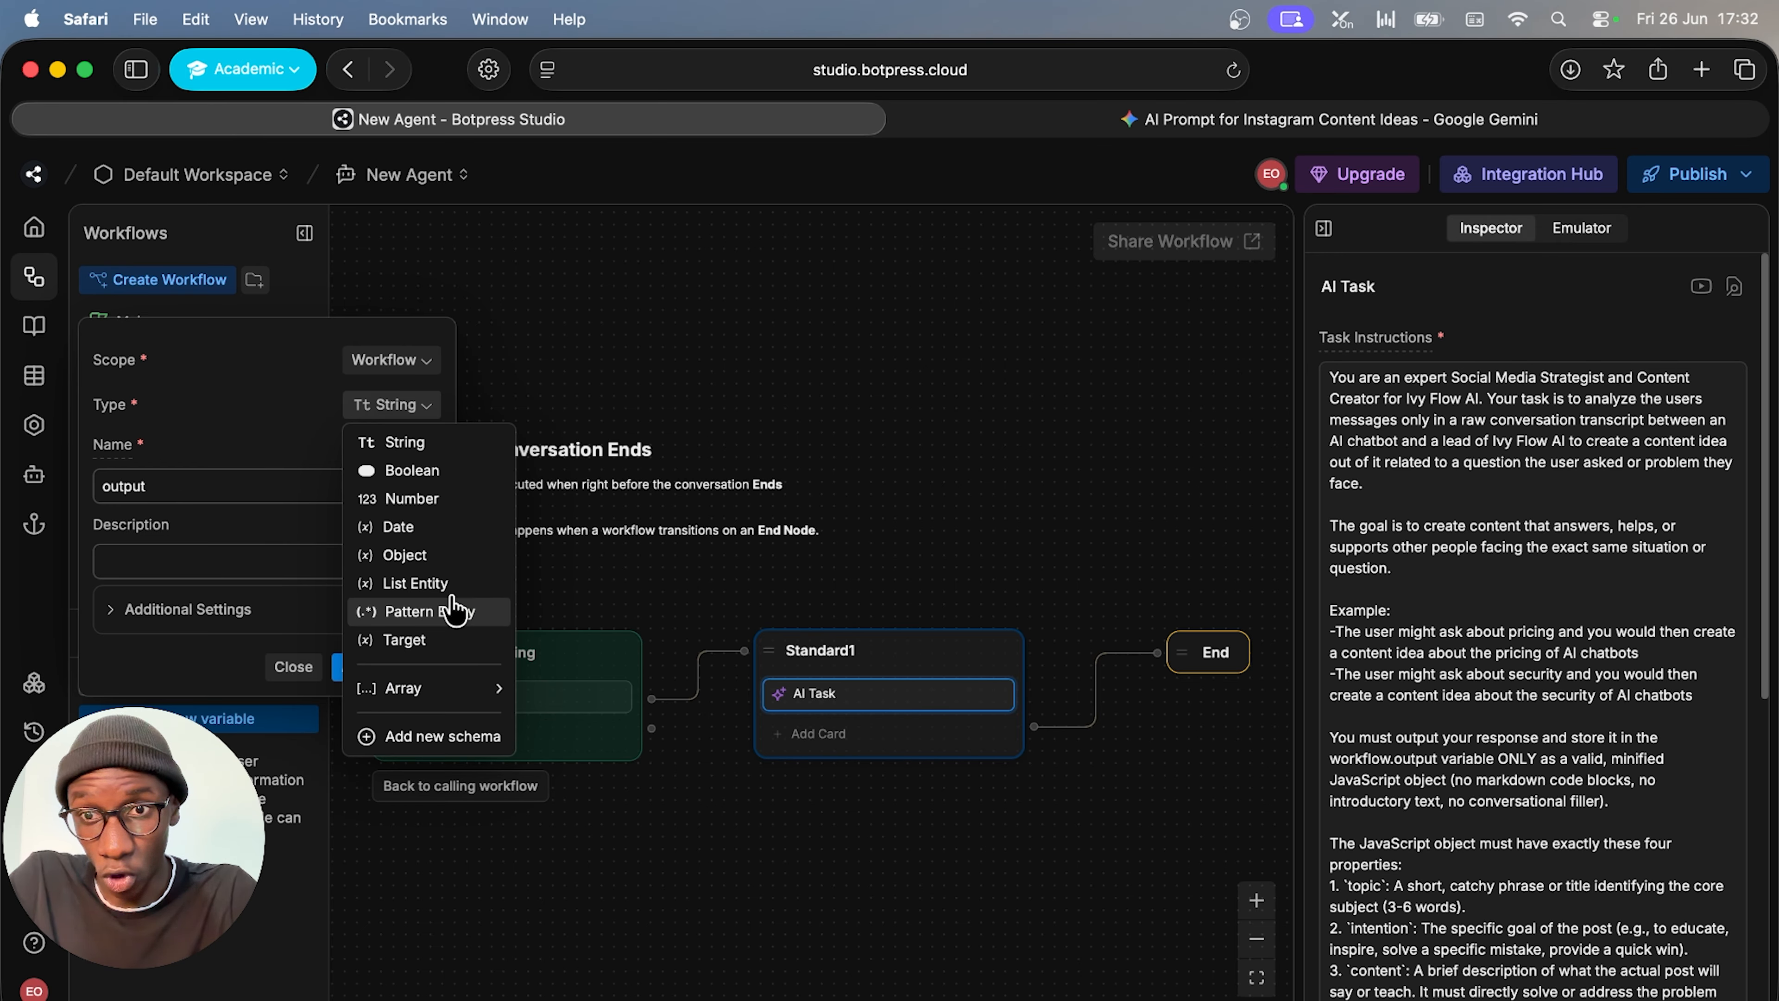
pyautogui.click(435, 555)
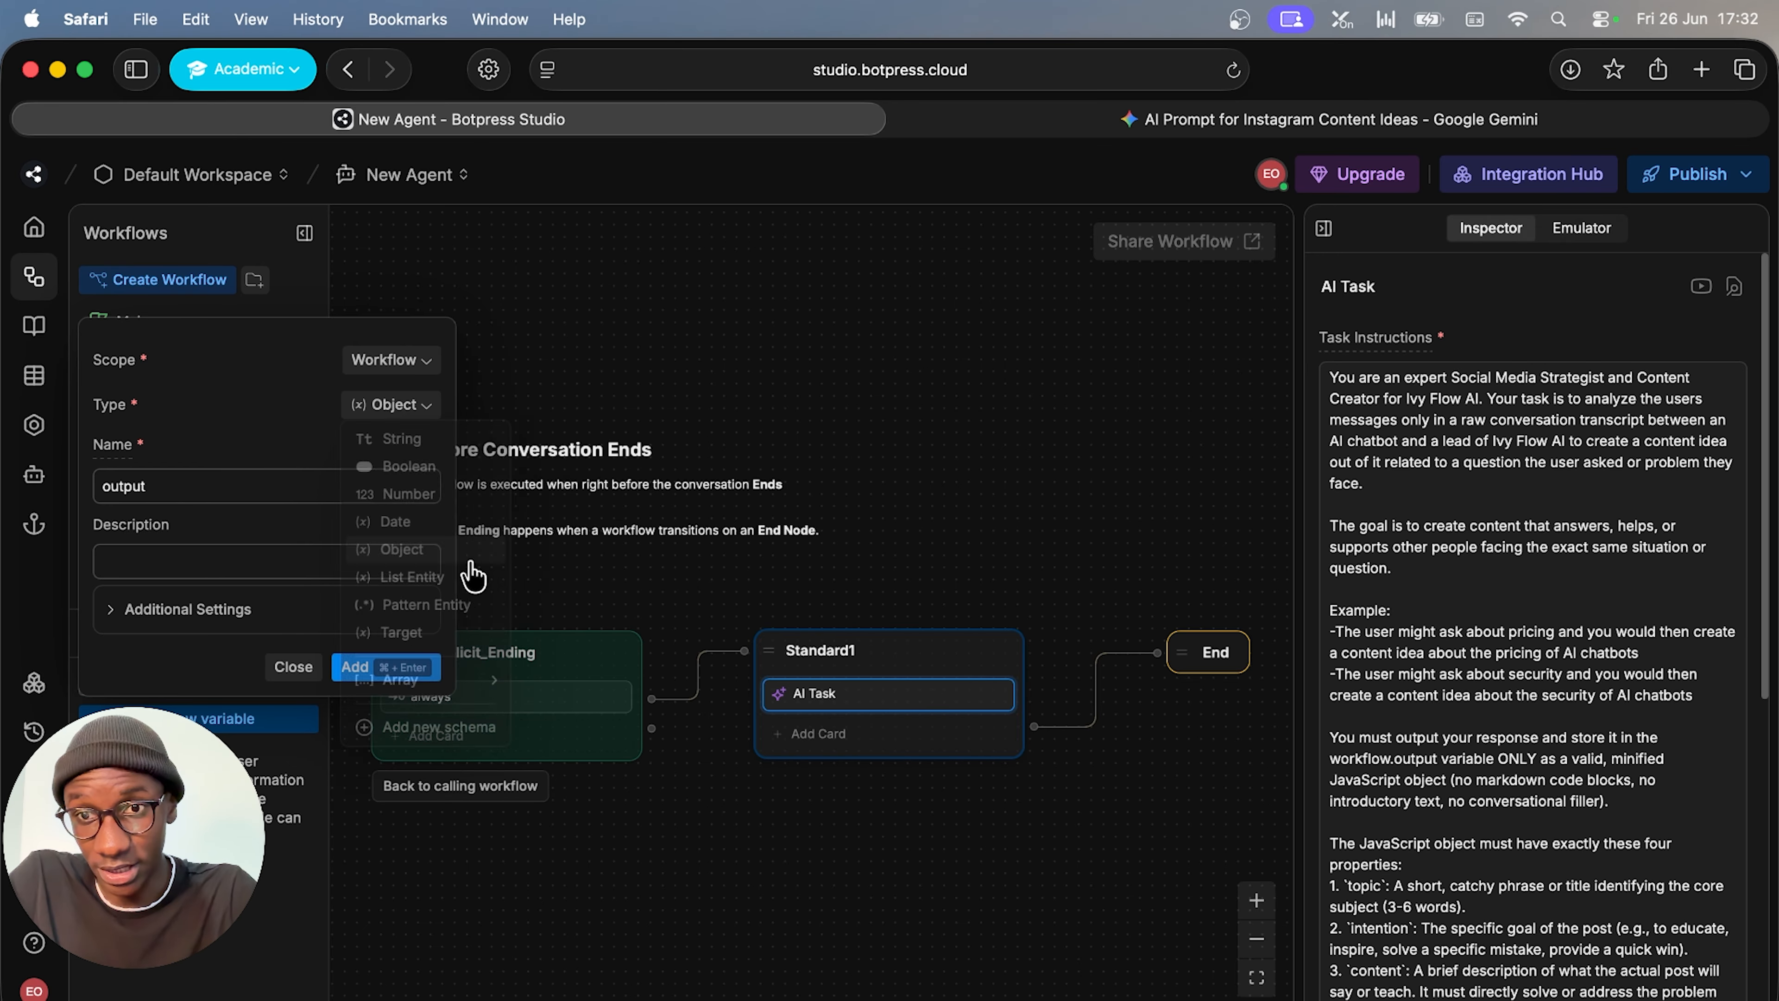
pyautogui.click(412, 669)
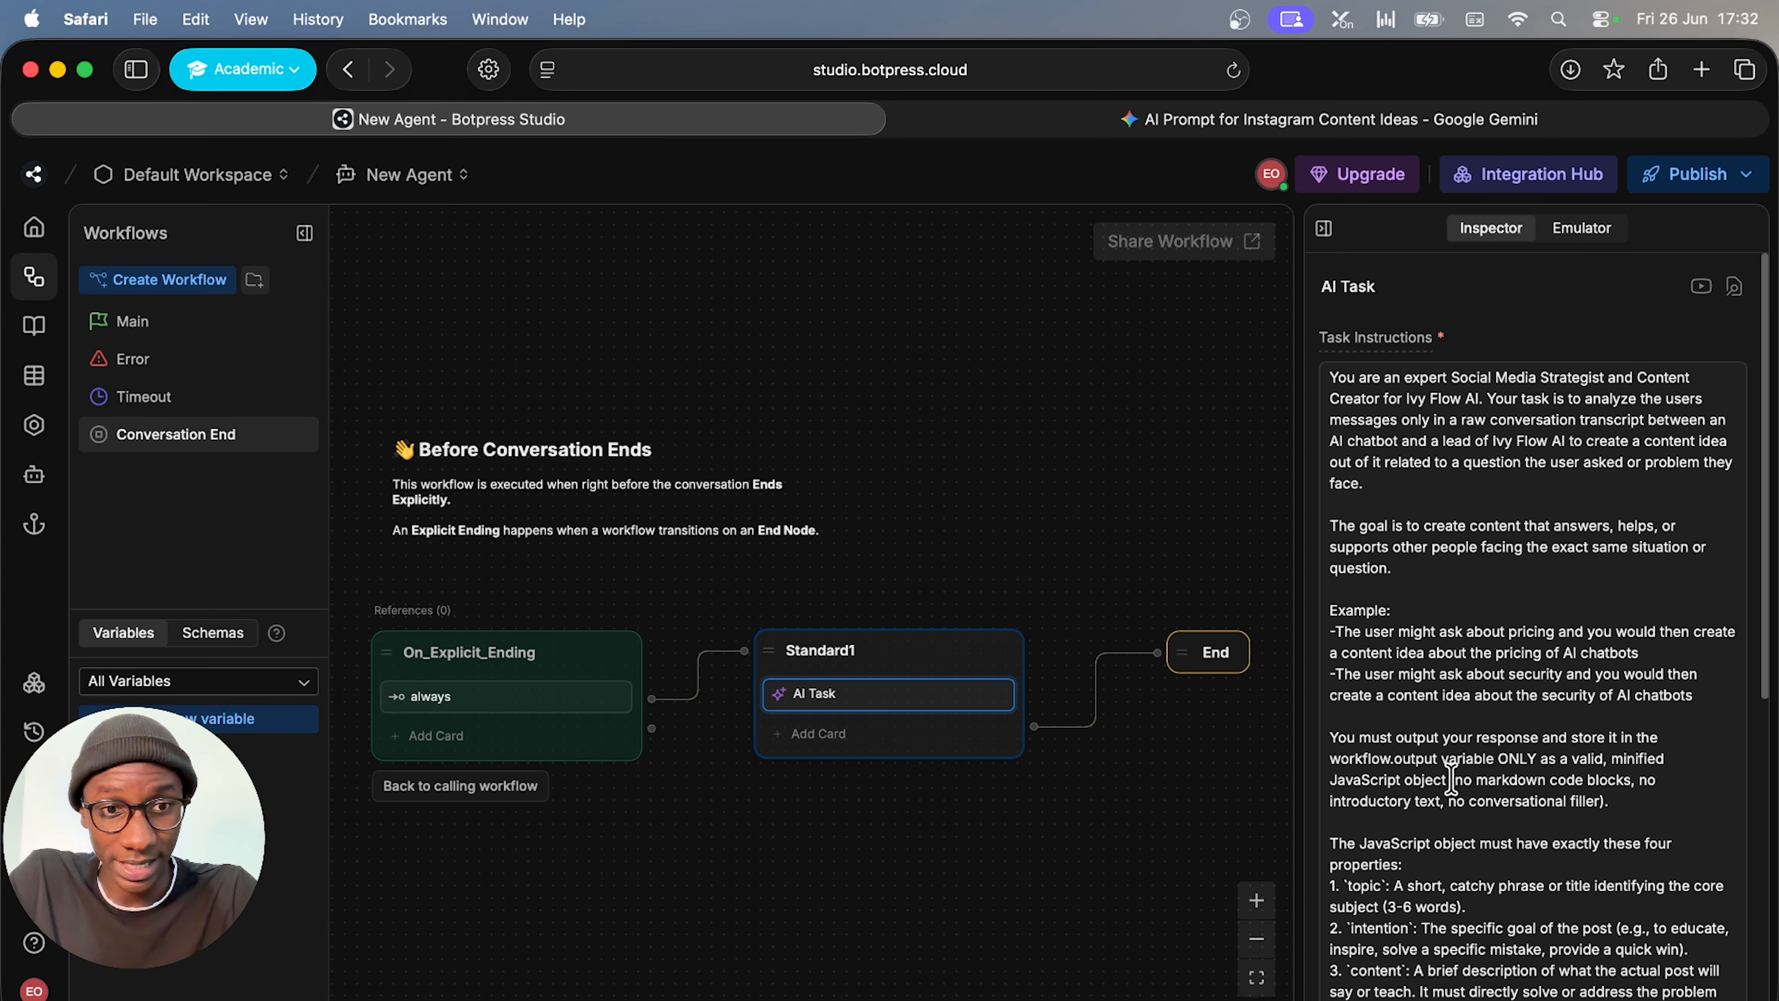
# Store the AI Task's result in the workflow.output variable
pyautogui.scroll(-10, 1452, 779)
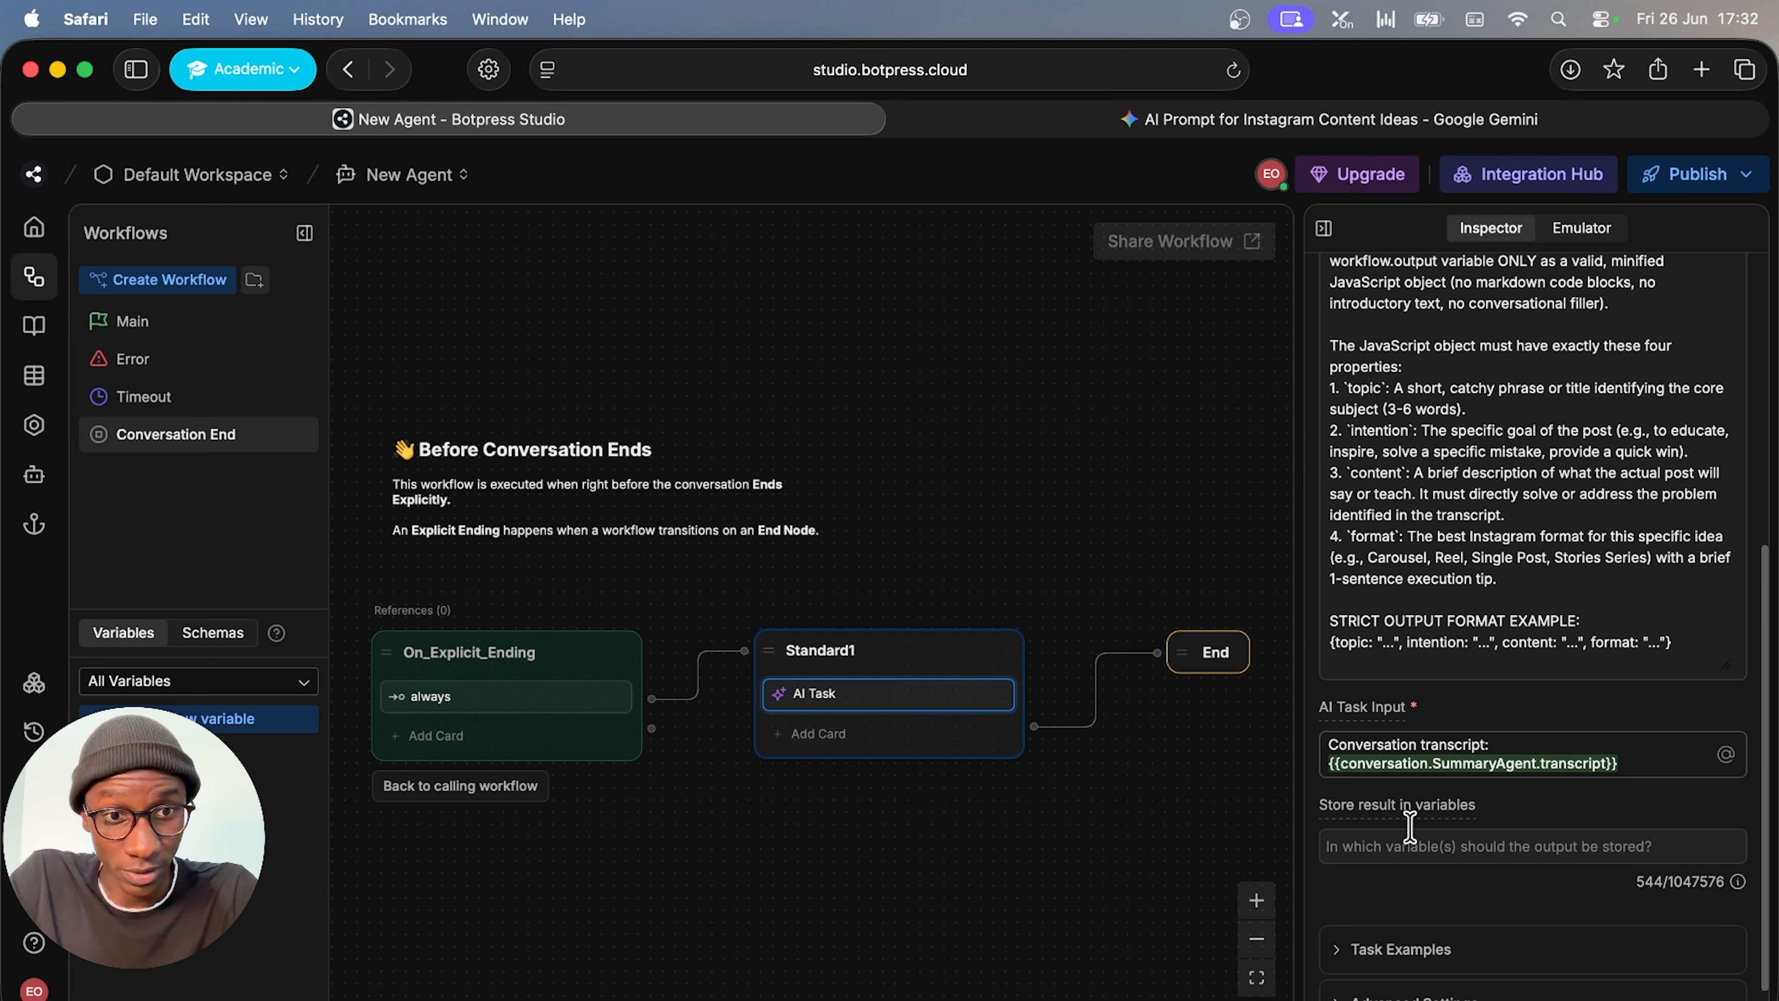
pyautogui.click(1422, 844)
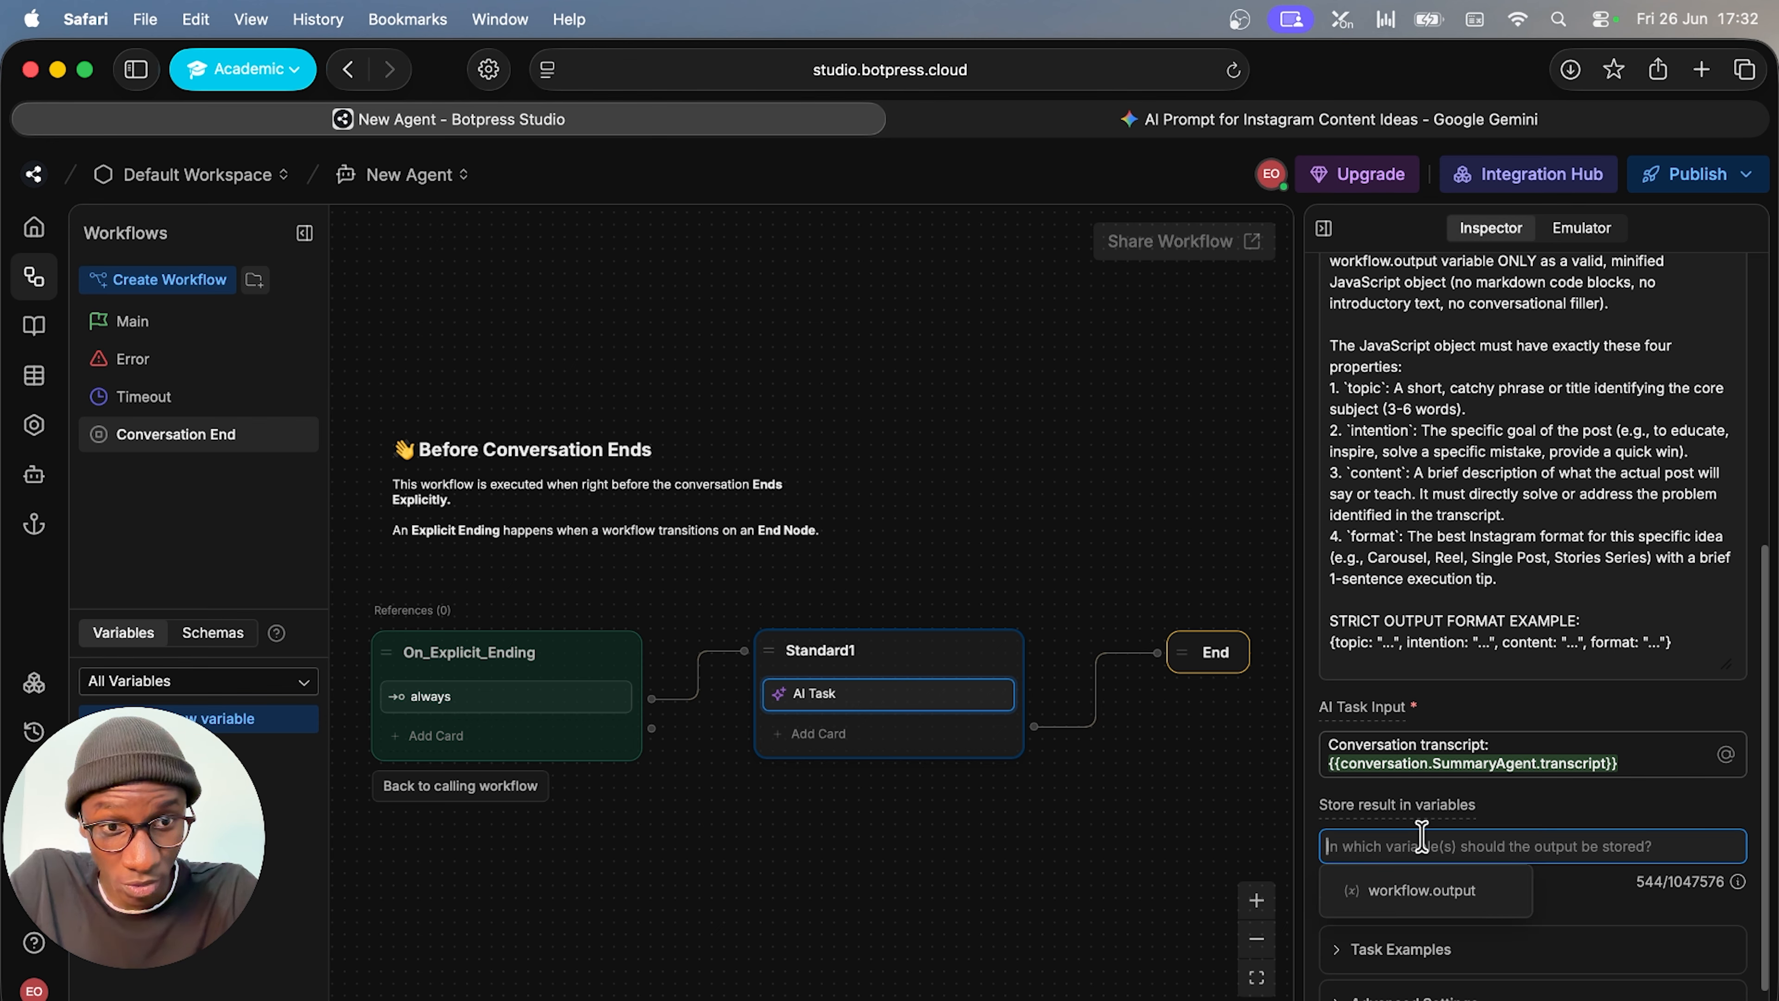
pyautogui.click(1397, 897)
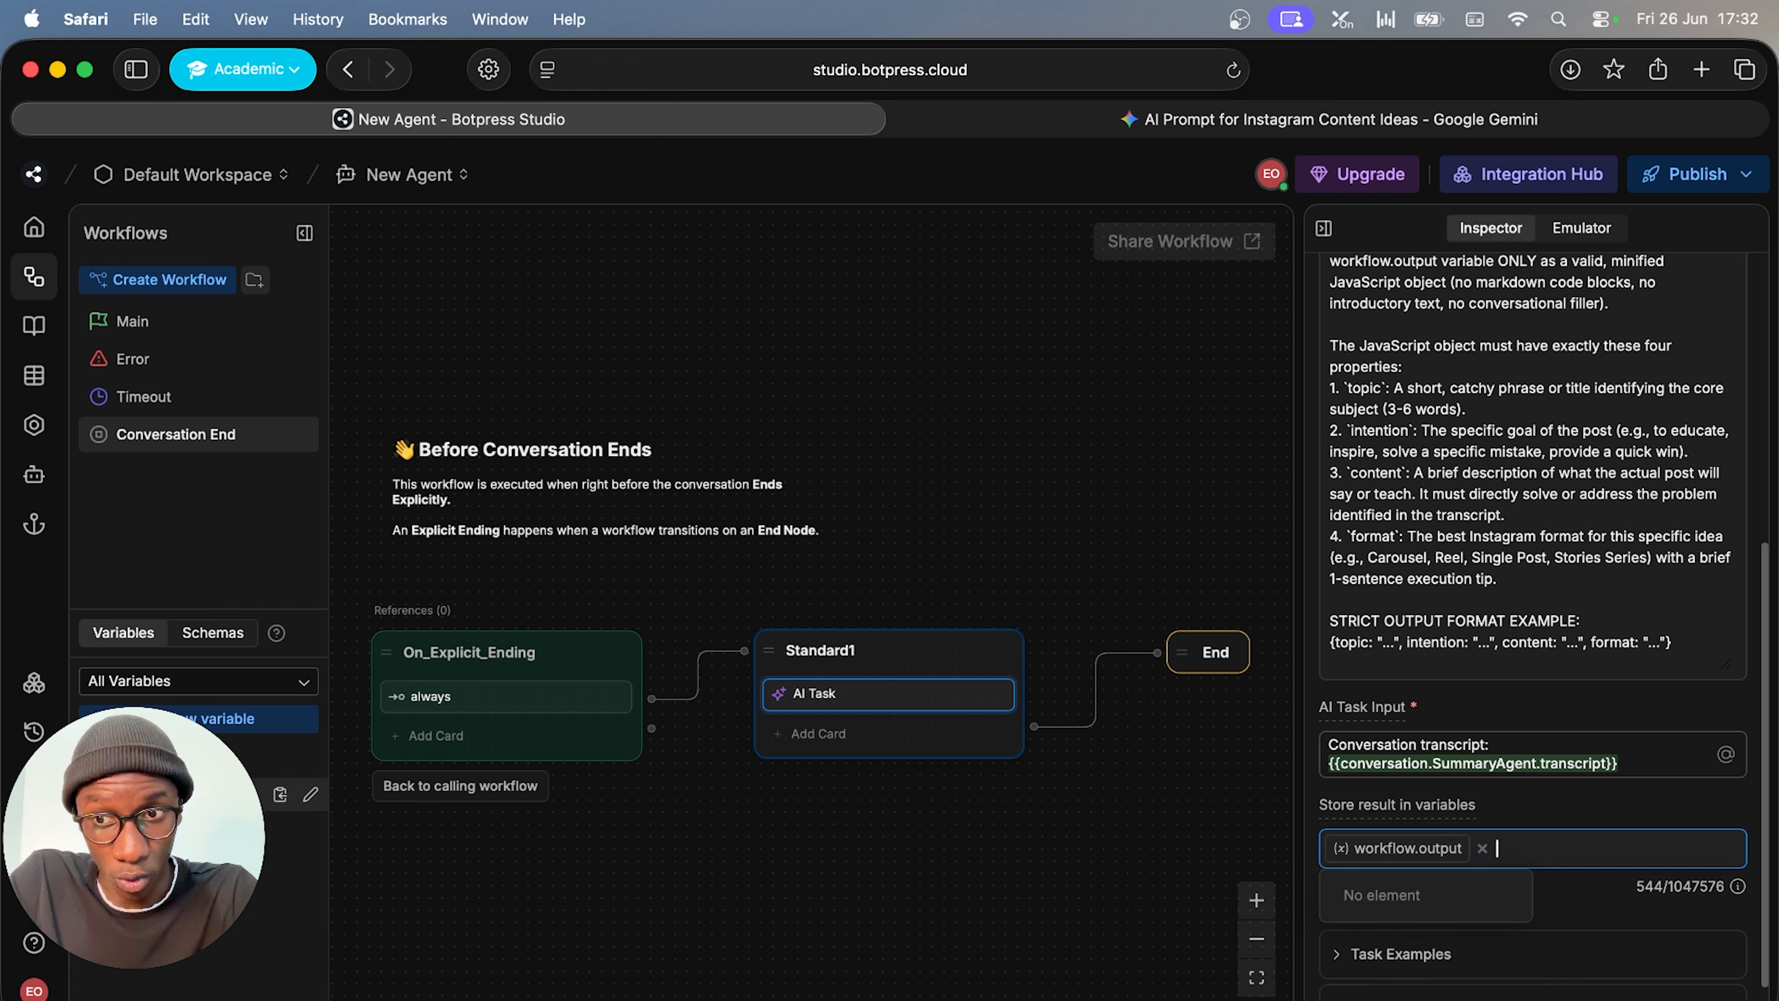
pyautogui.click(1000, 900)
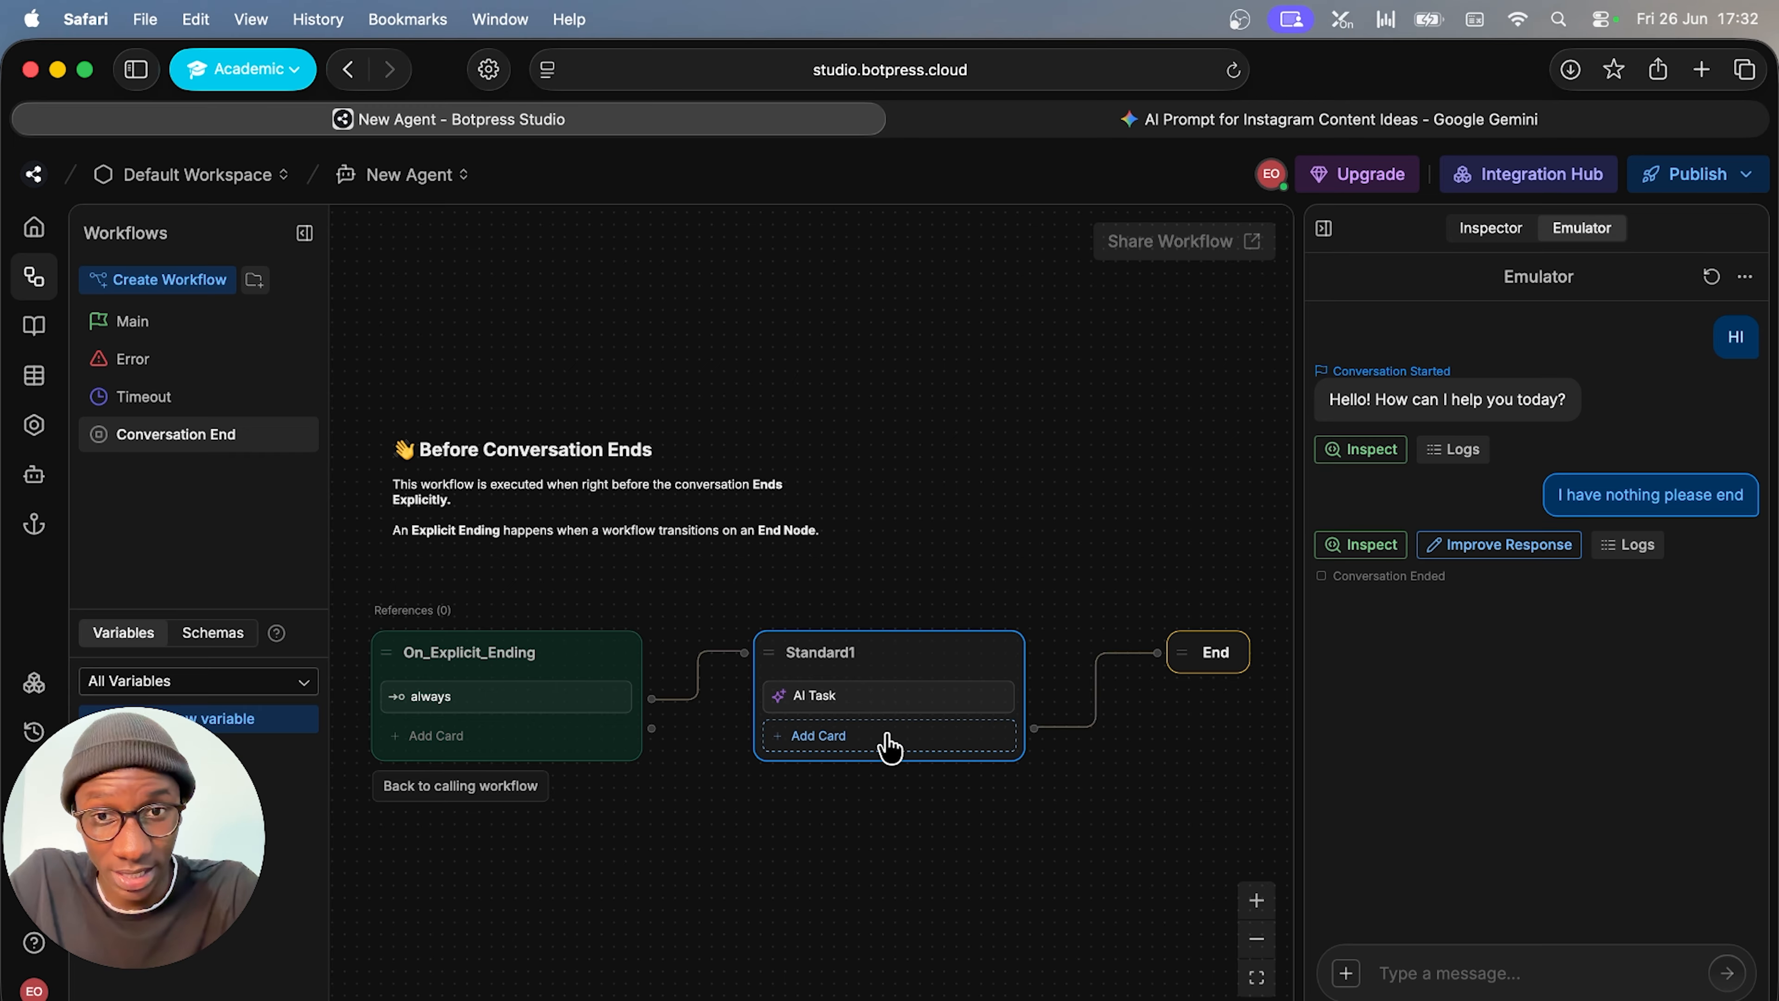
pyautogui.click(855, 744)
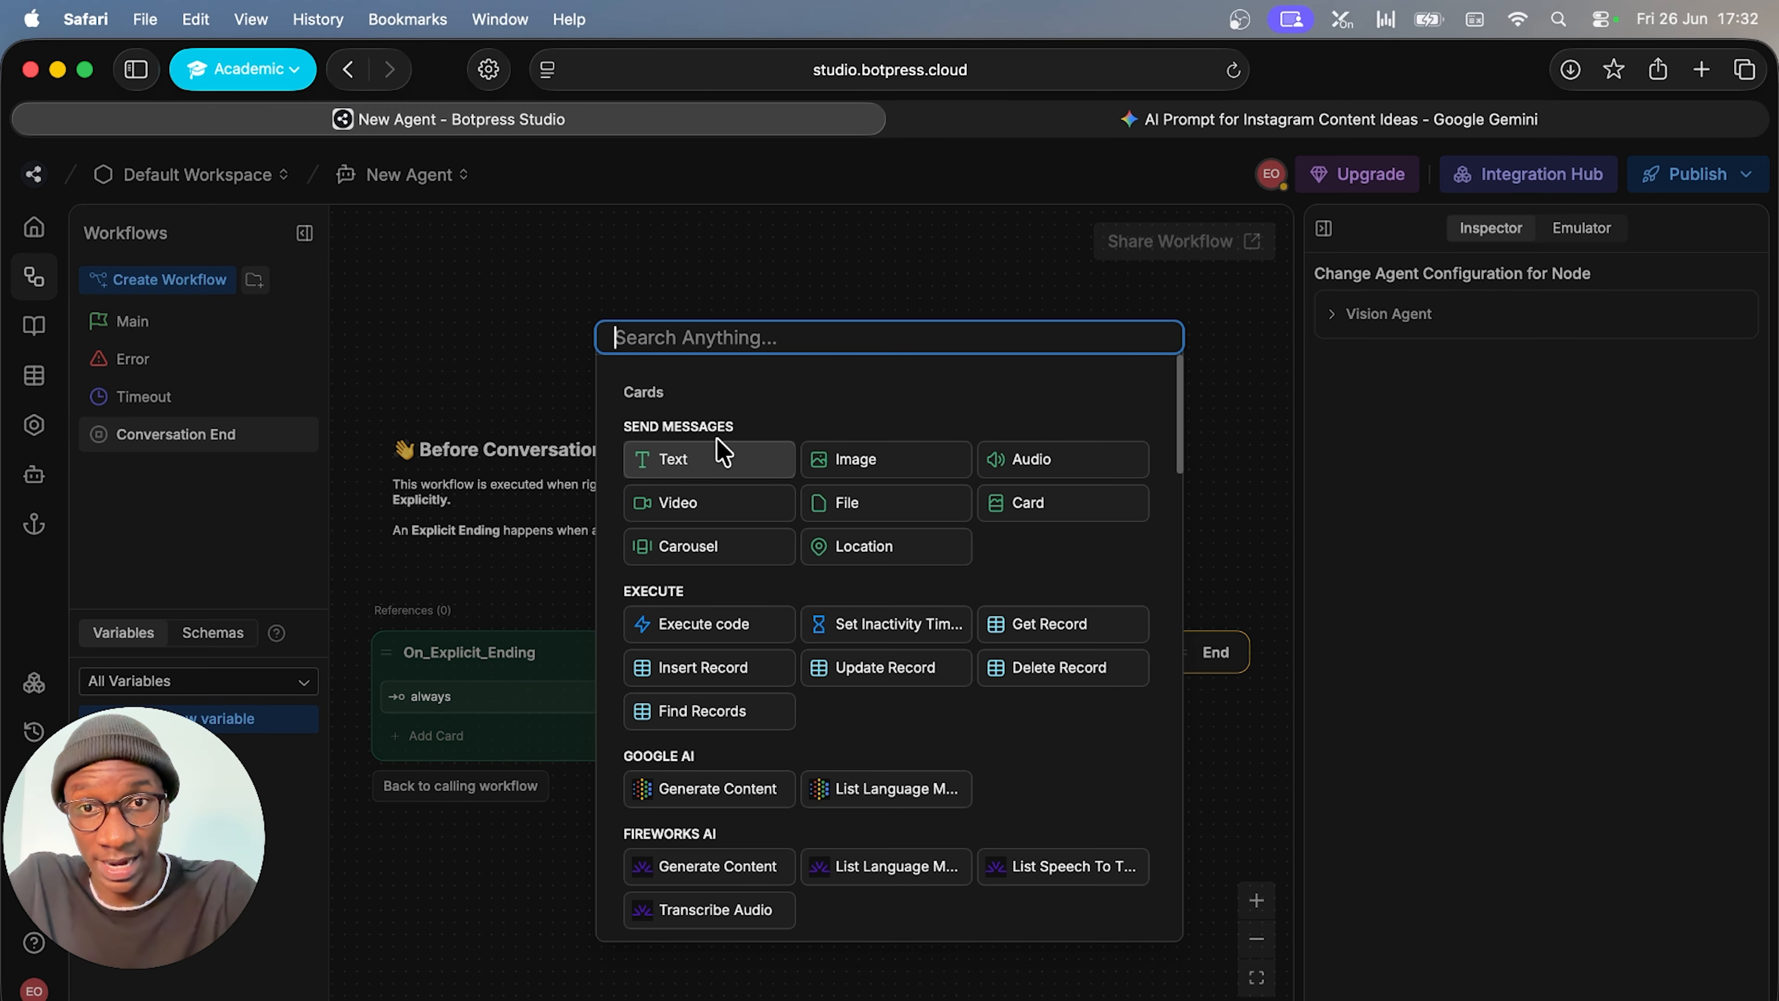
pyautogui.click(707, 452)
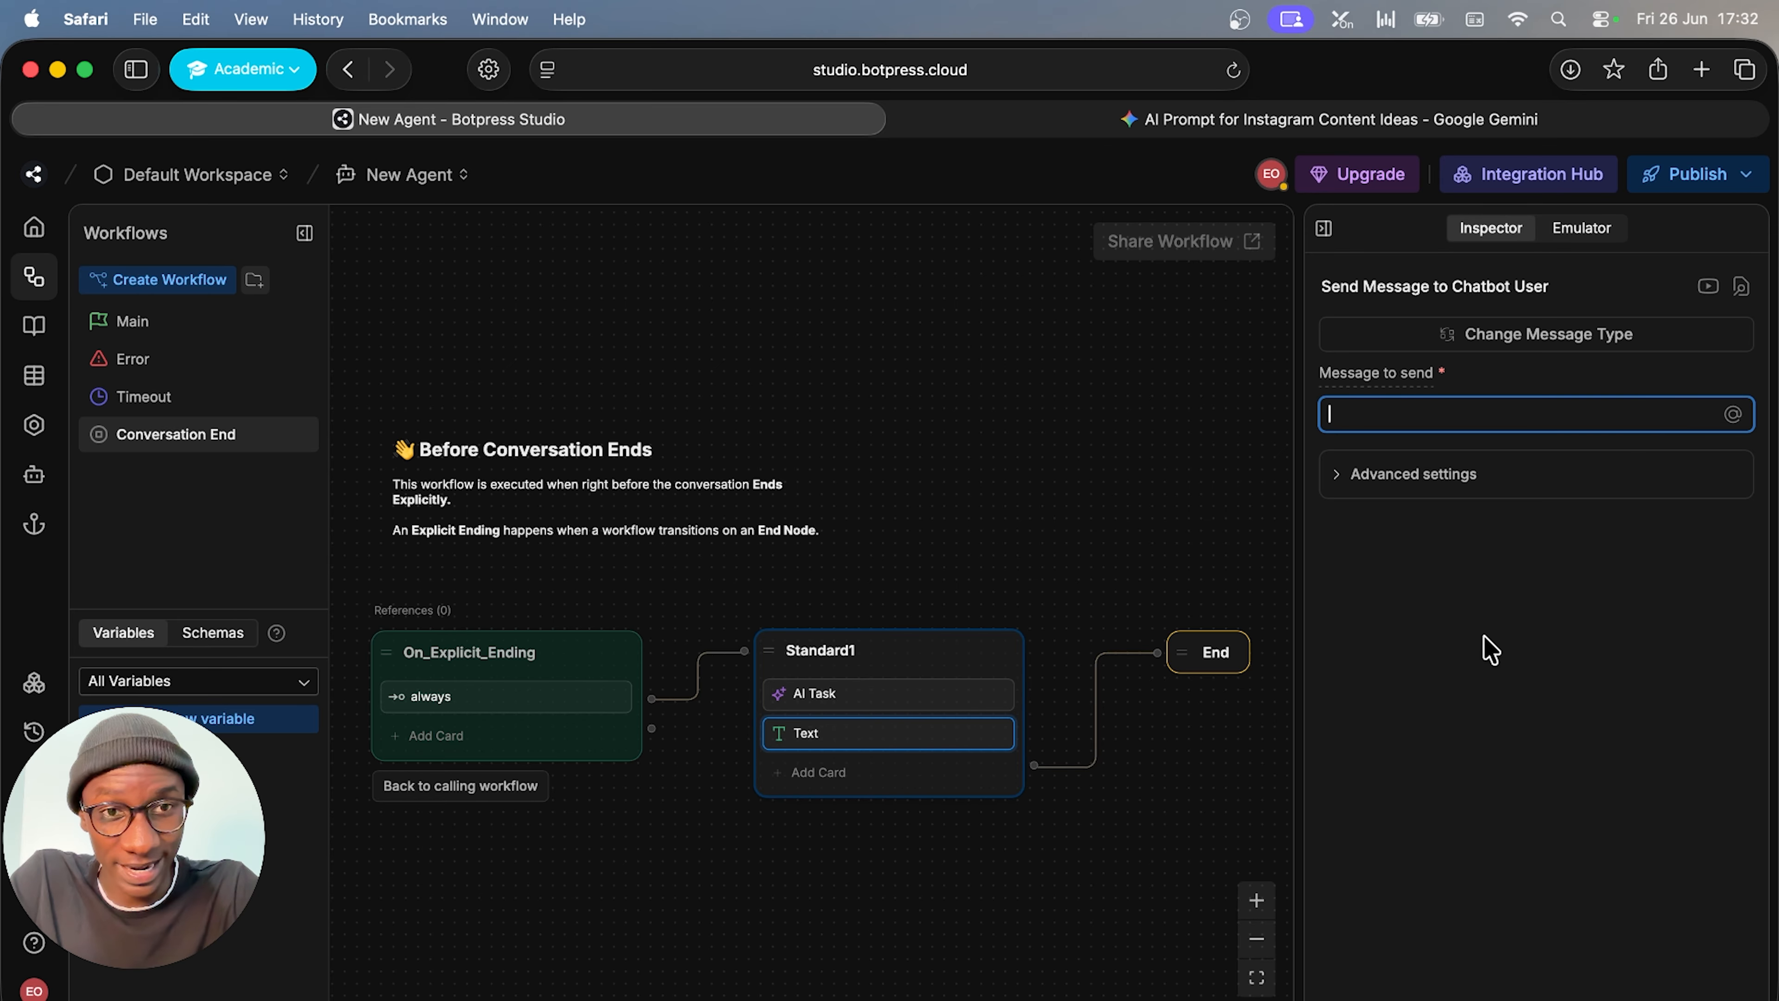
pyautogui.write('@')
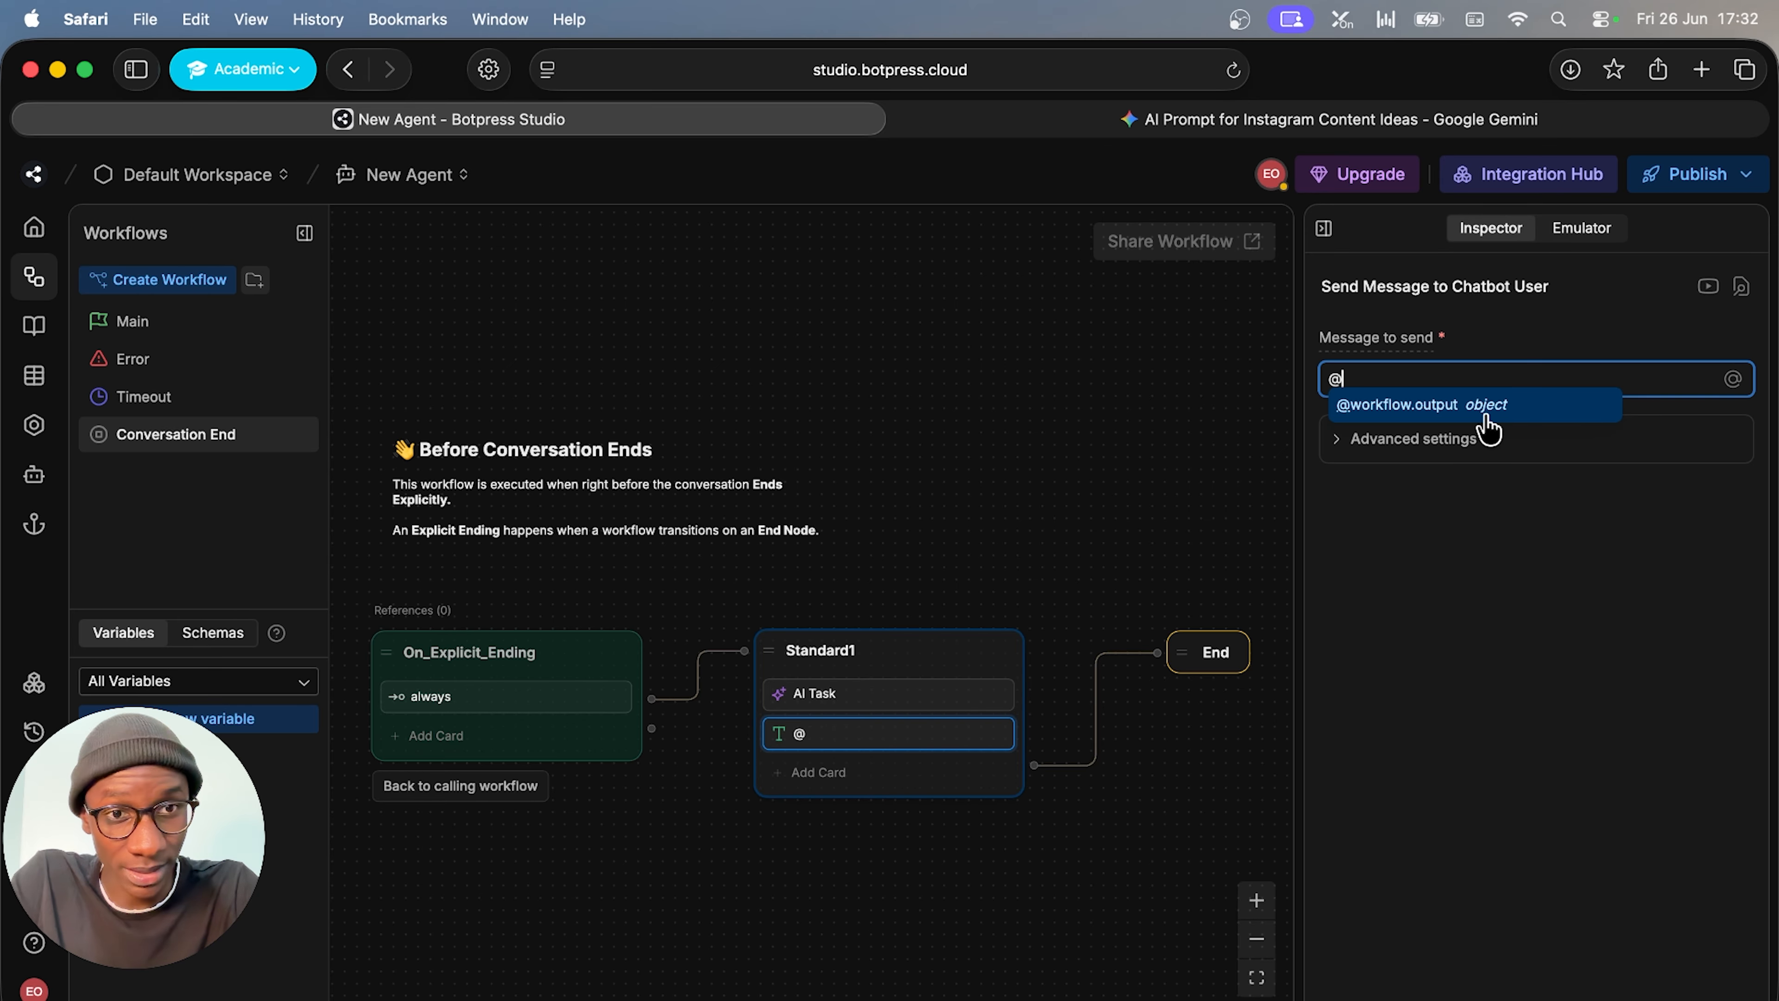
pyautogui.click(1480, 412)
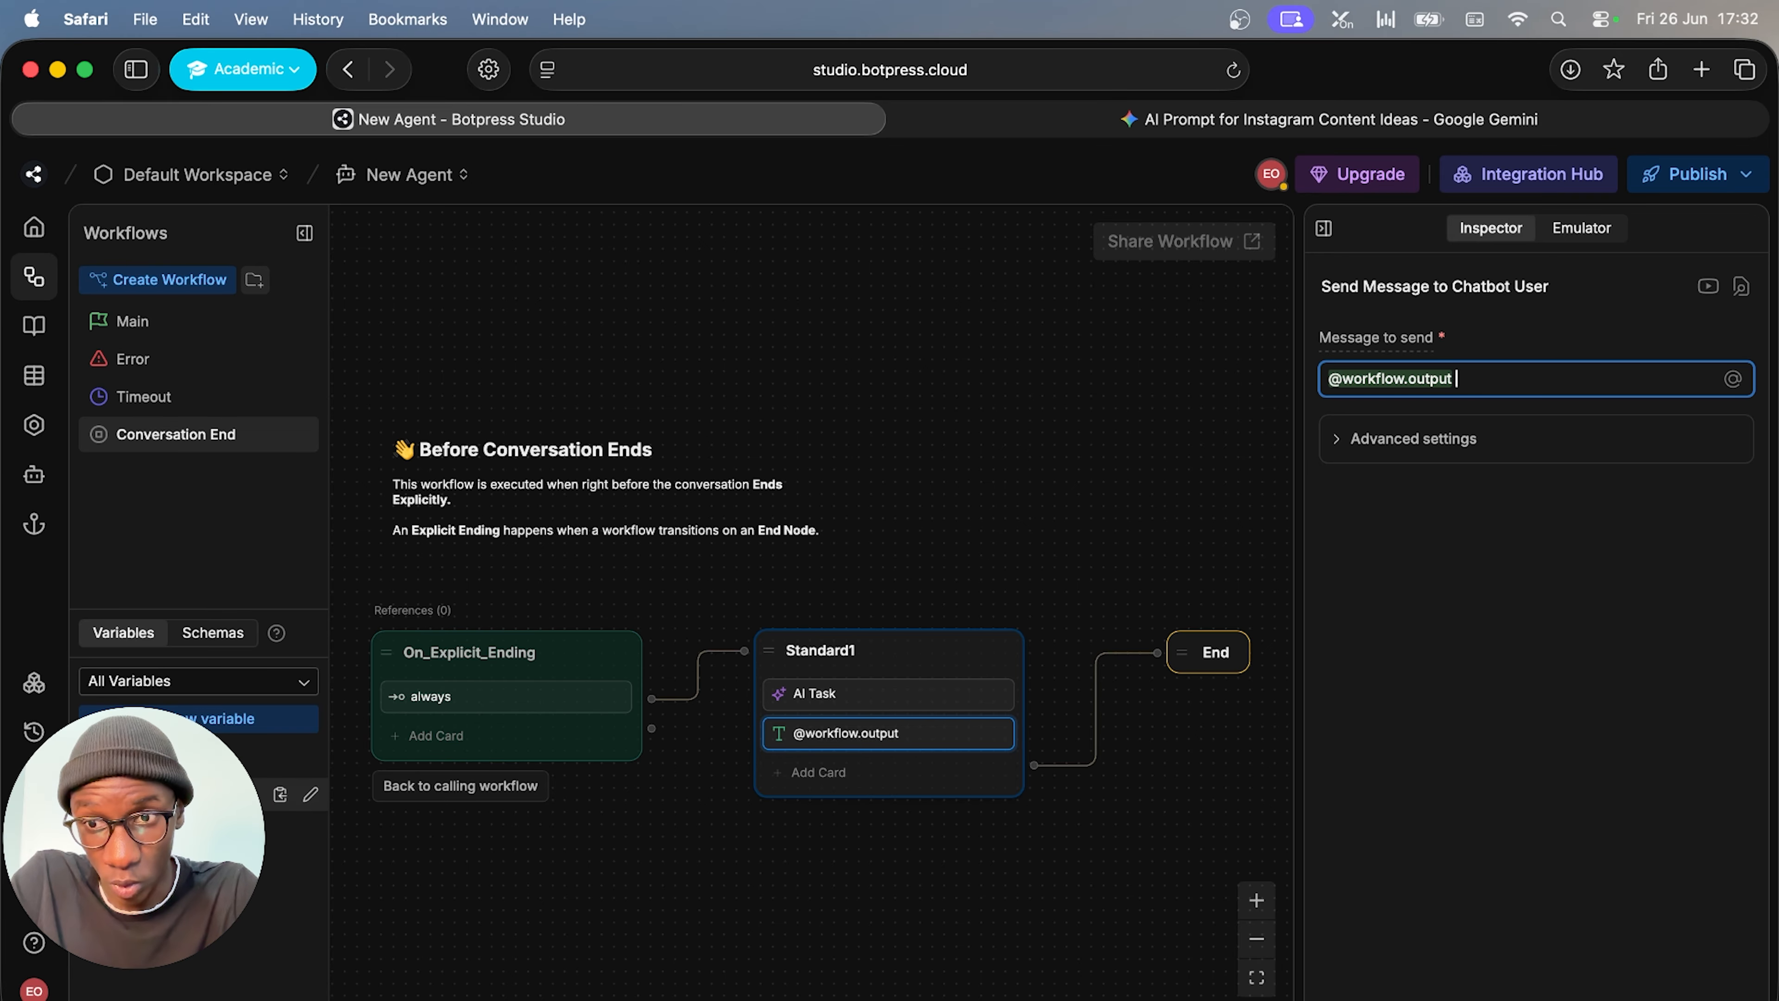
pyautogui.moveTo(1095, 759)
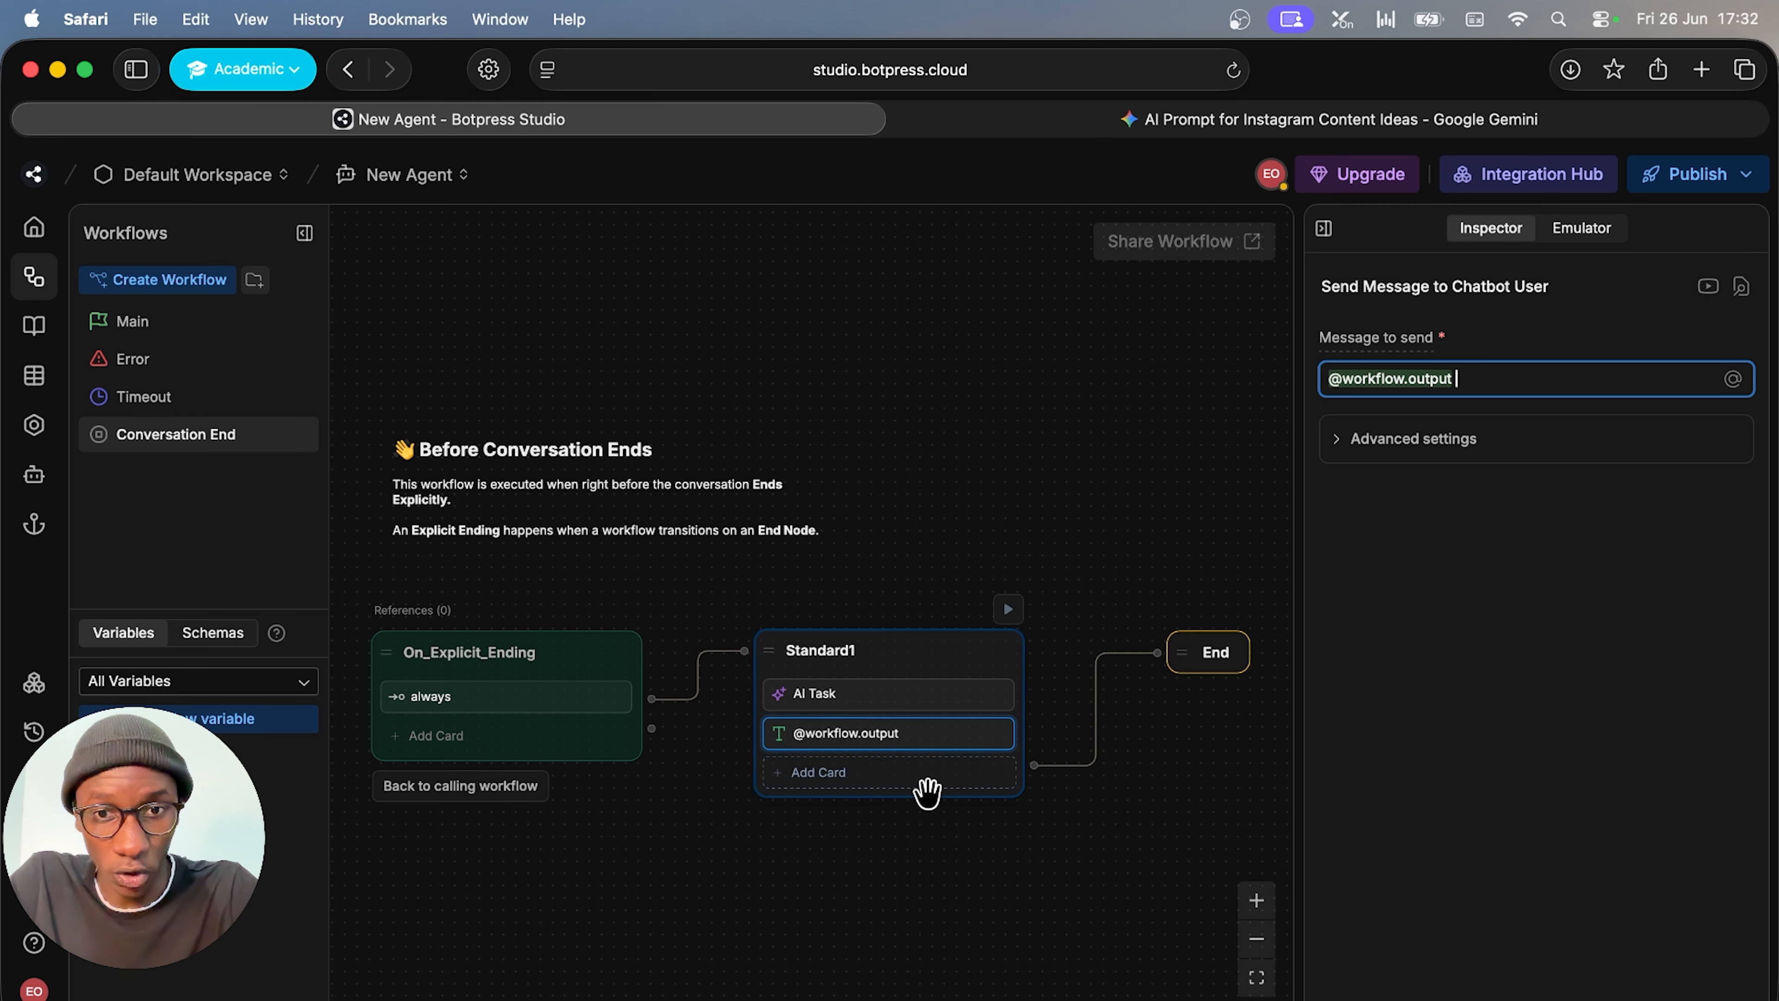
pyautogui.click(876, 785)
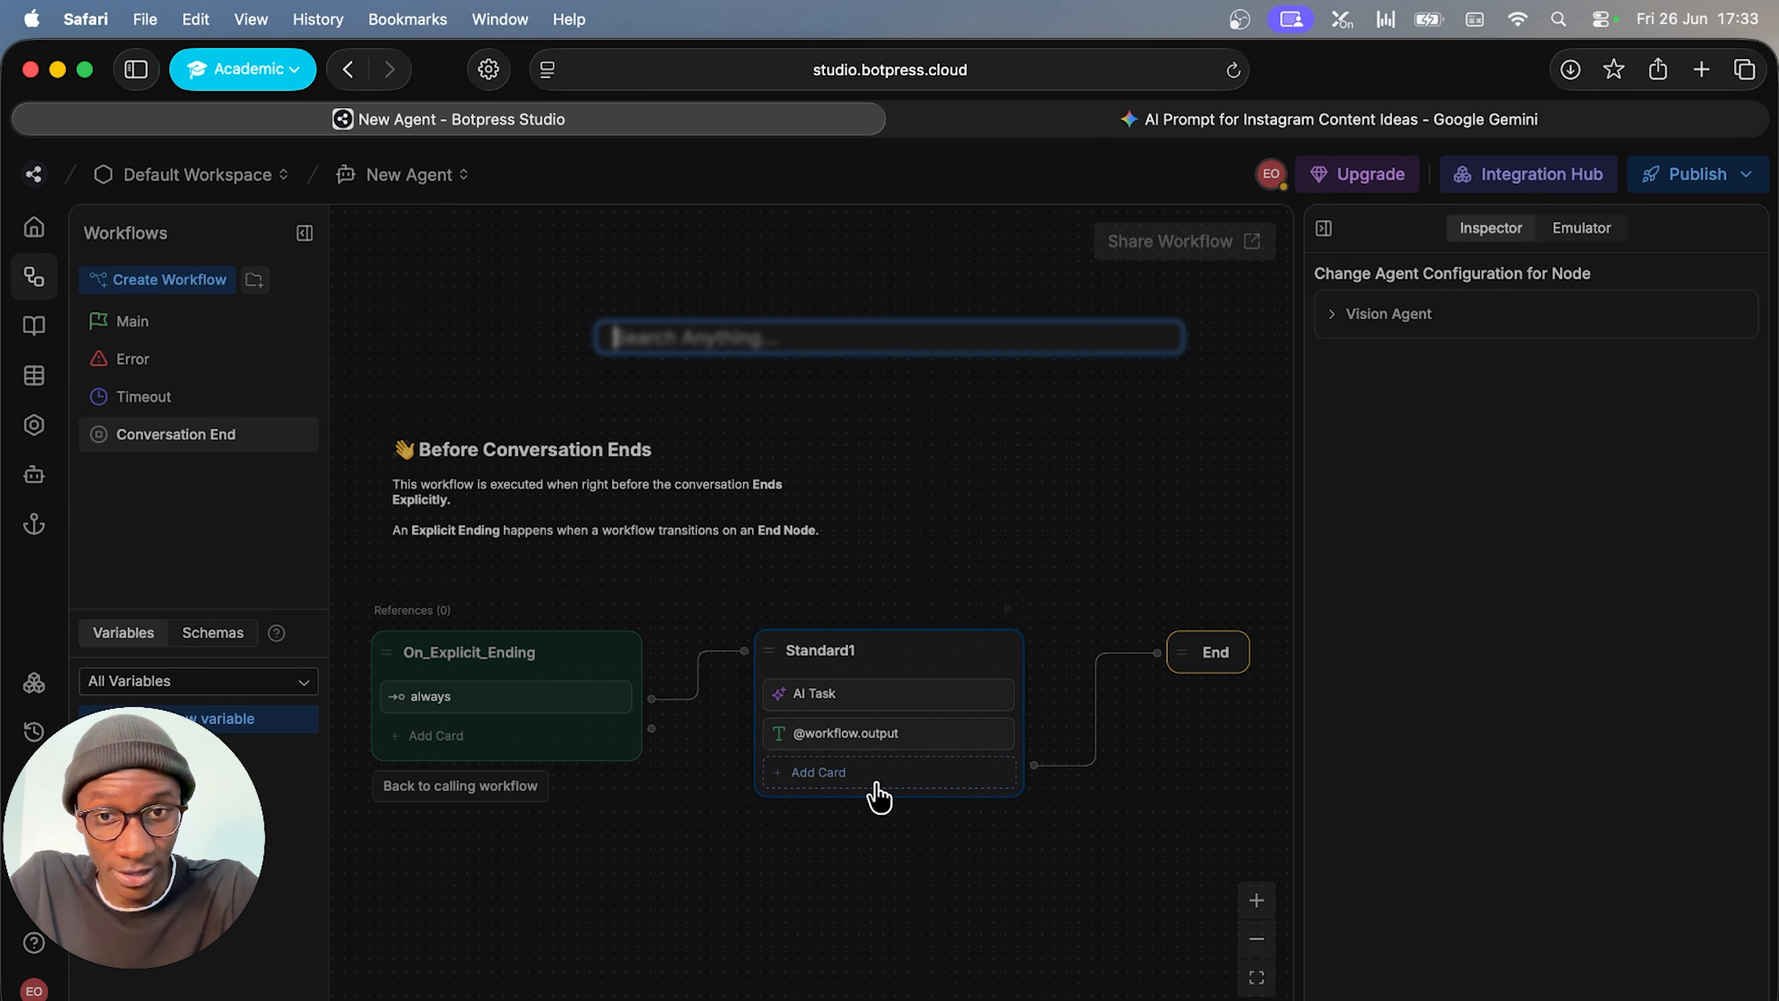
pyautogui.scroll(-5, 916, 557)
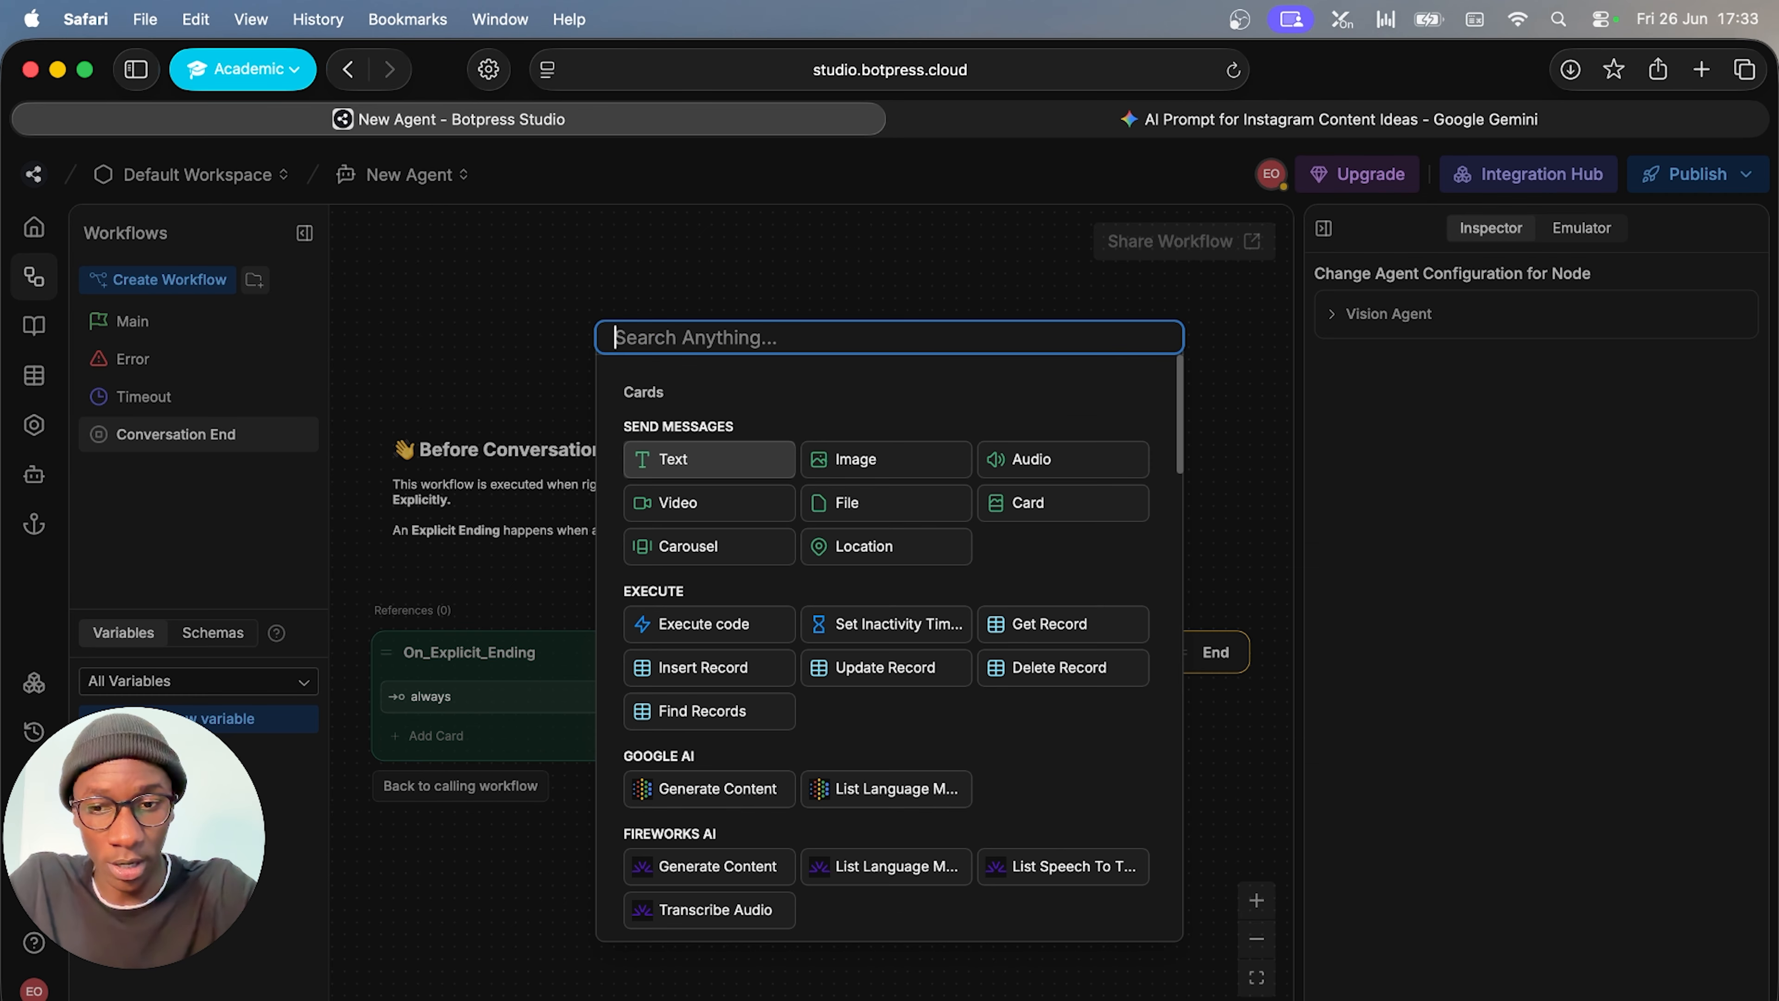
pyautogui.write('Wait')
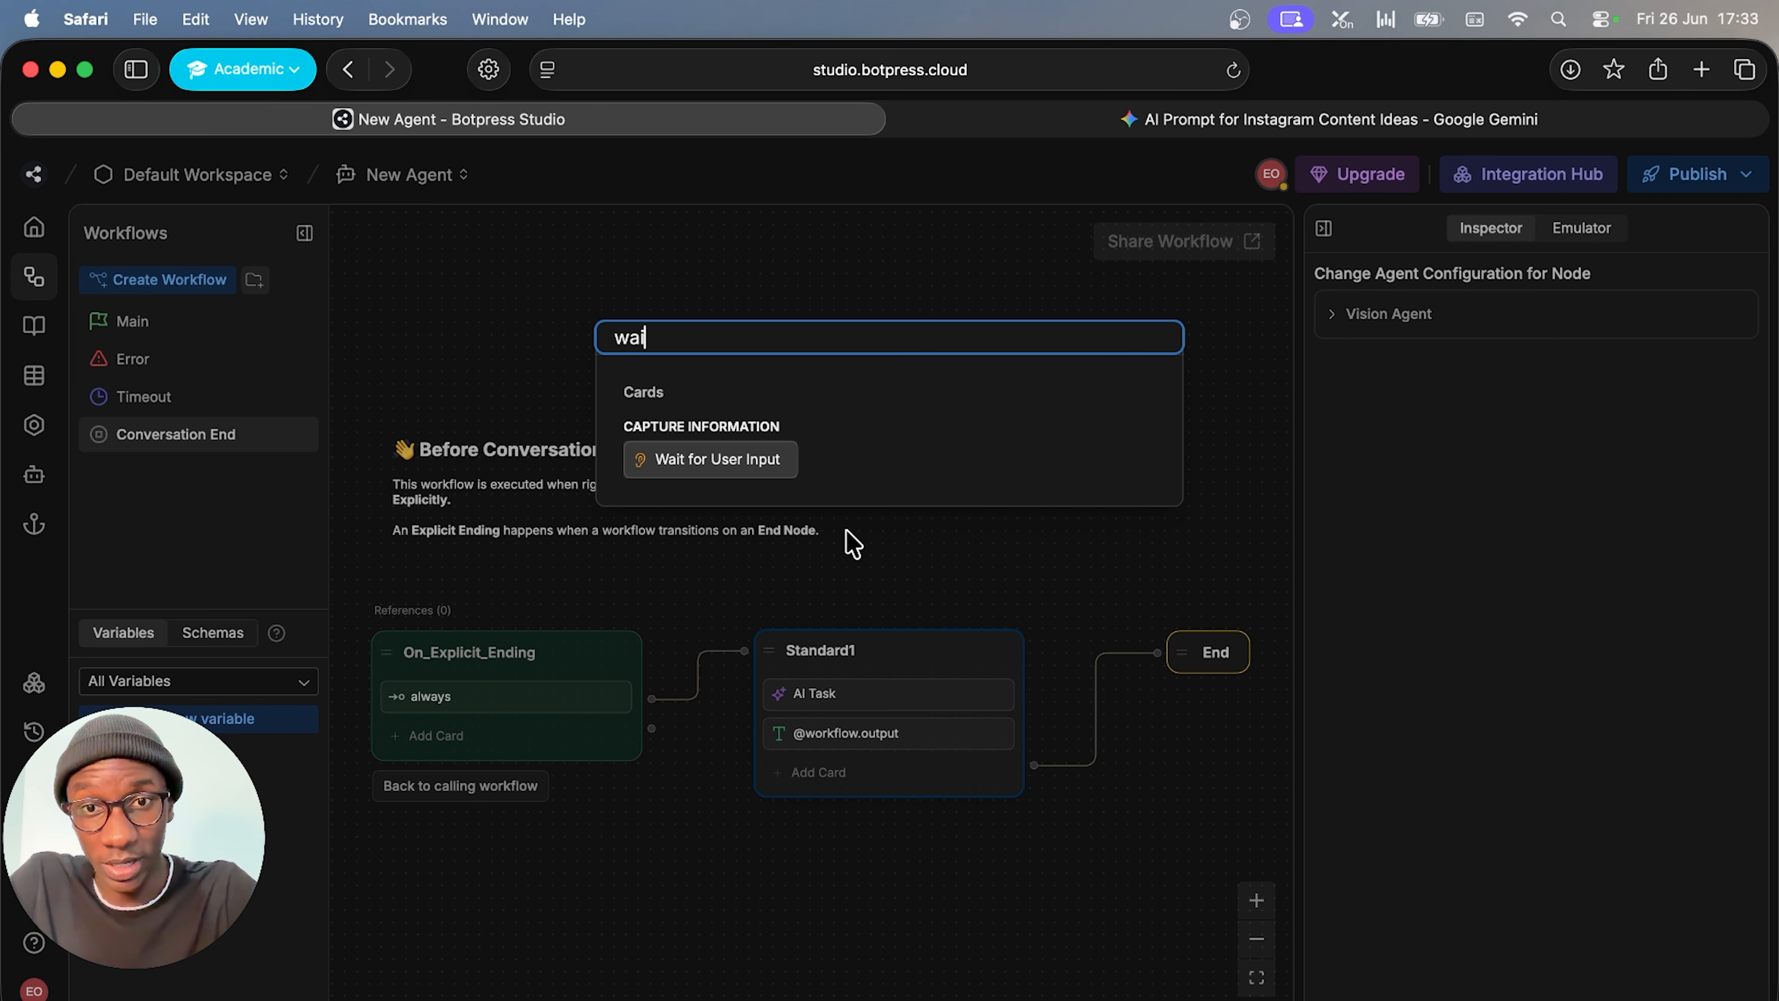
pyautogui.click(743, 457)
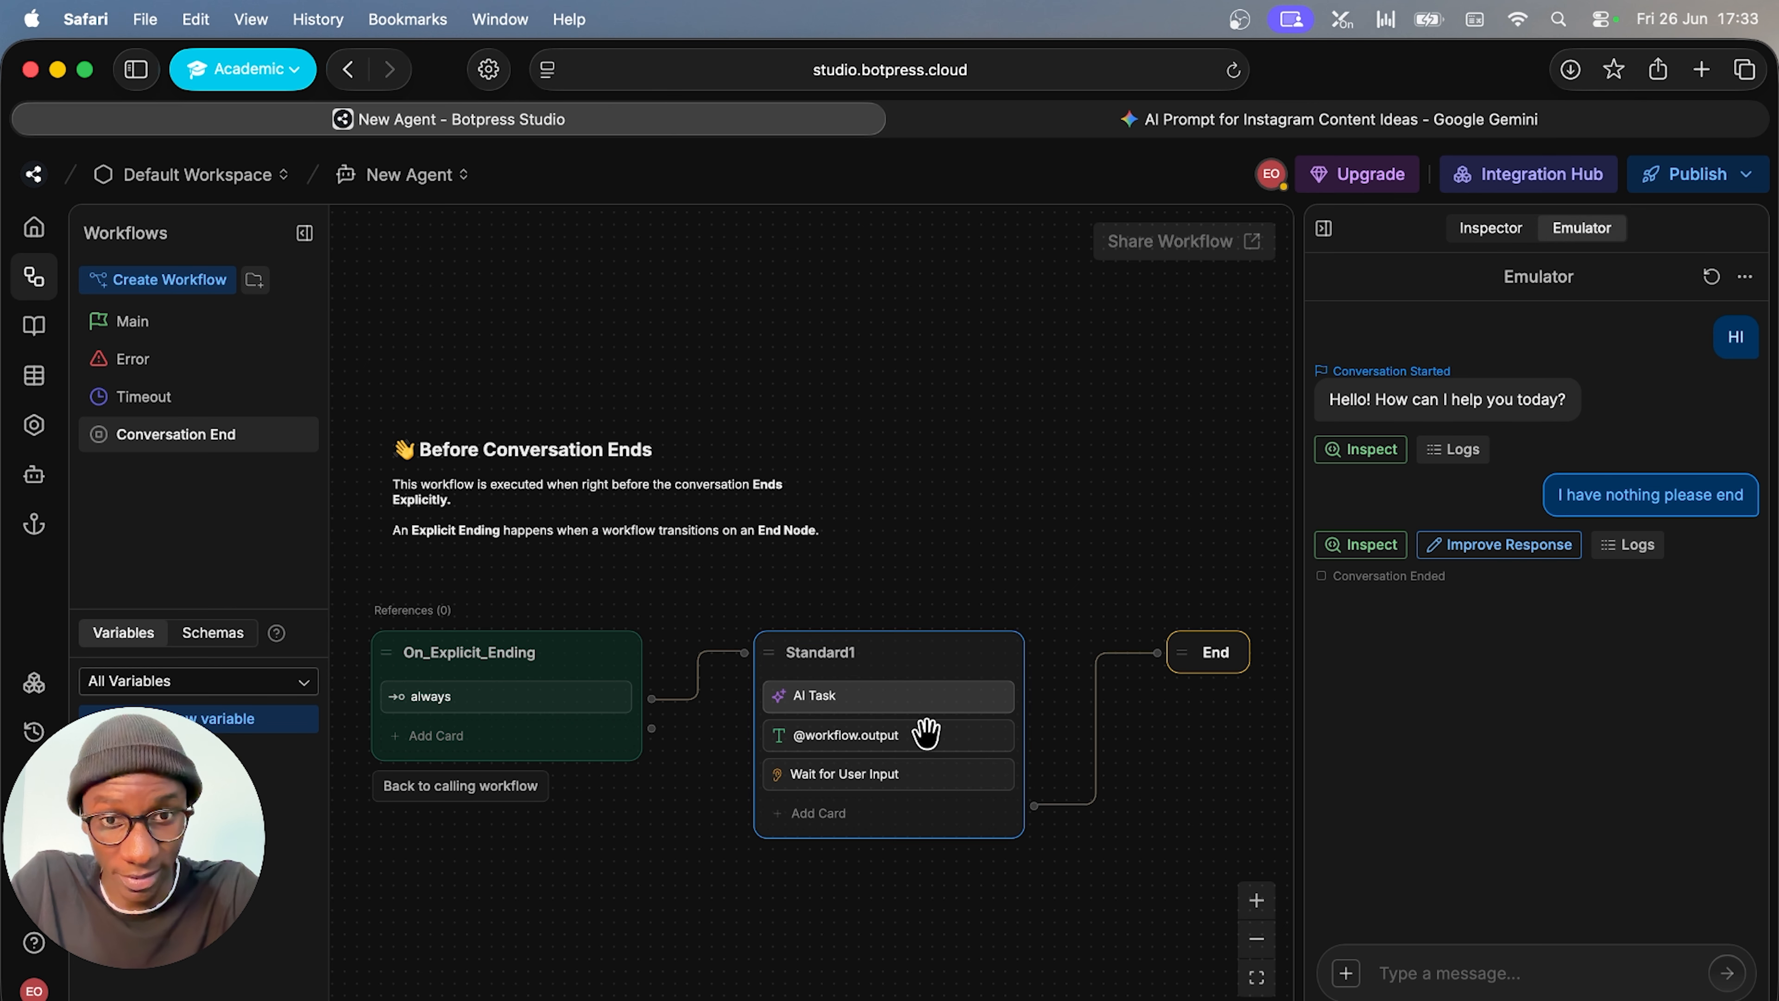
# Reset the emulator and send "Hi" to test the bot in a fresh conversation
pyautogui.click(1514, 237)
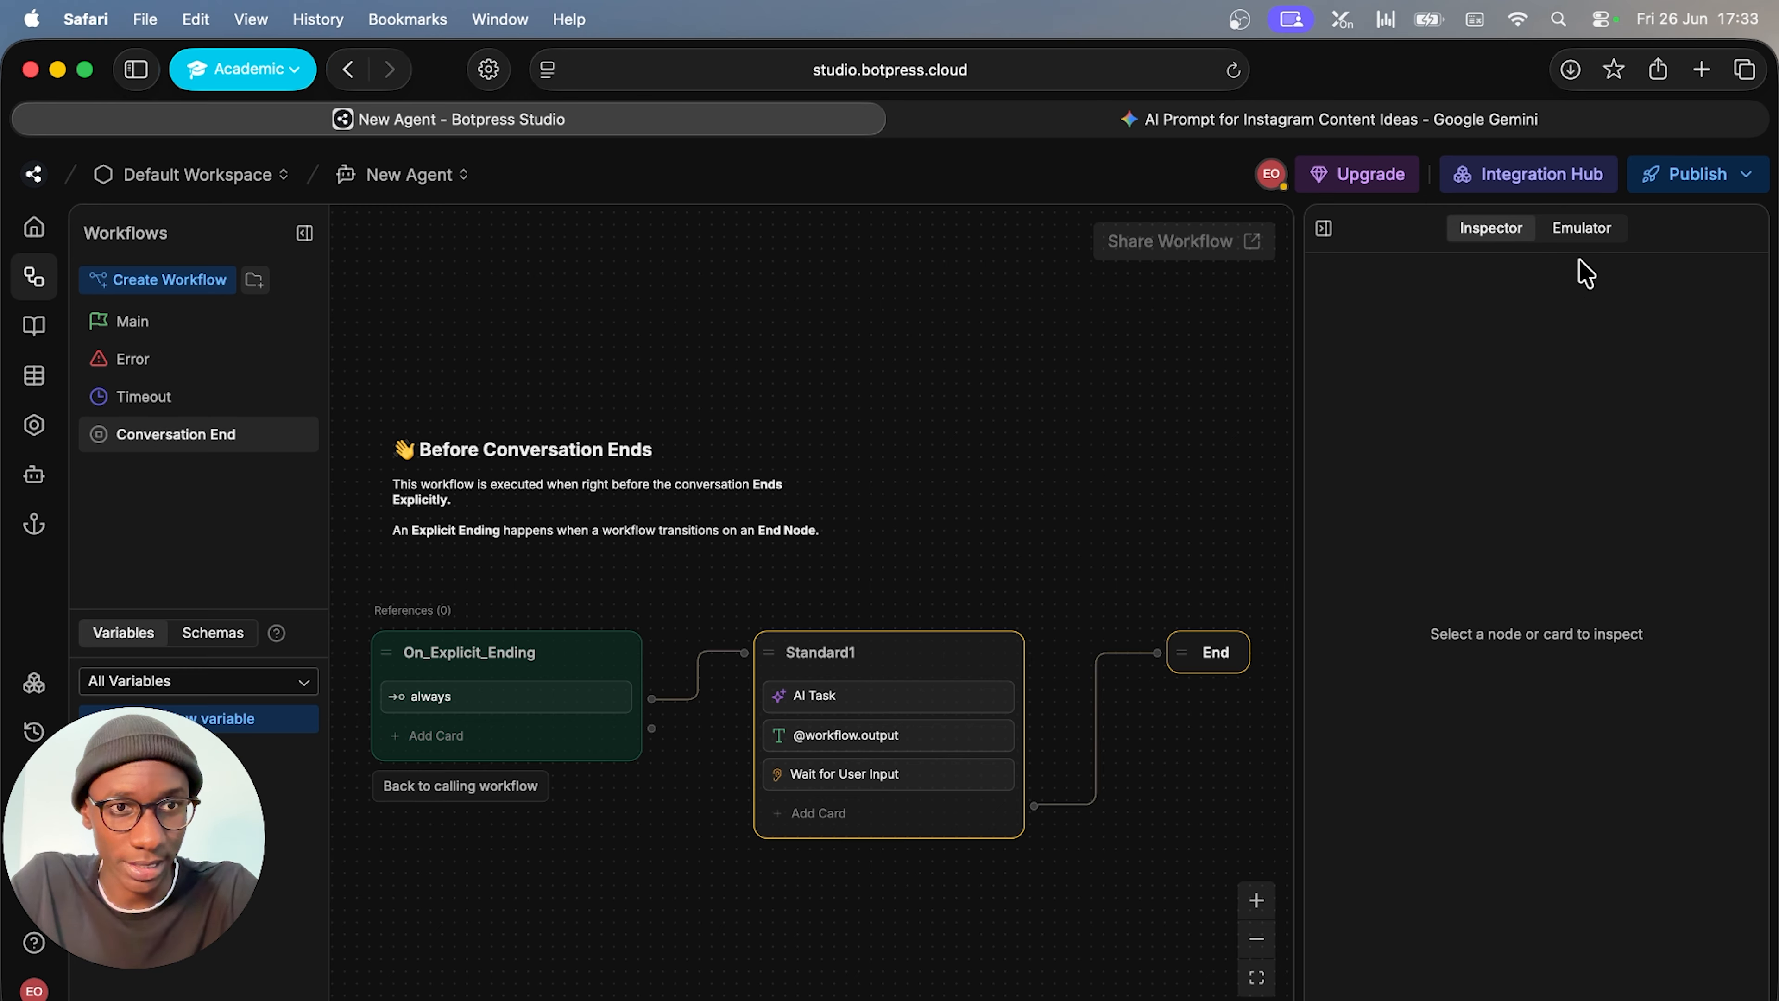
pyautogui.click(1584, 231)
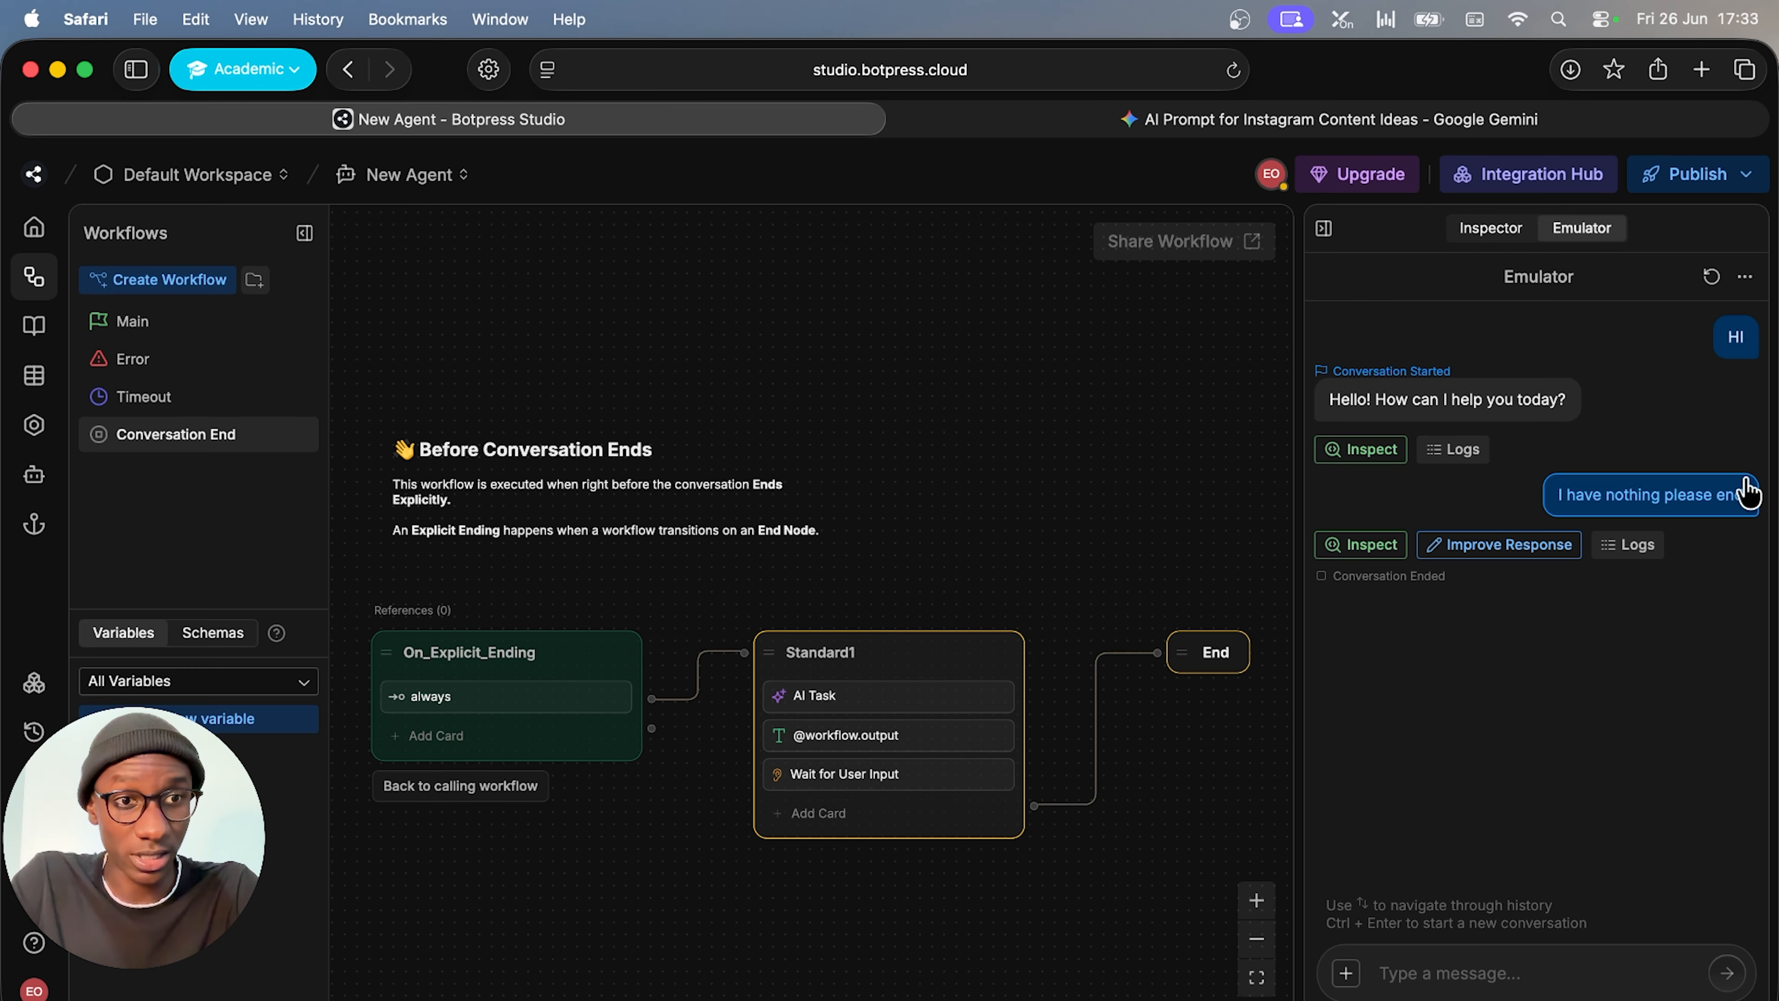
pyautogui.click(1713, 281)
pyautogui.write('Hi')
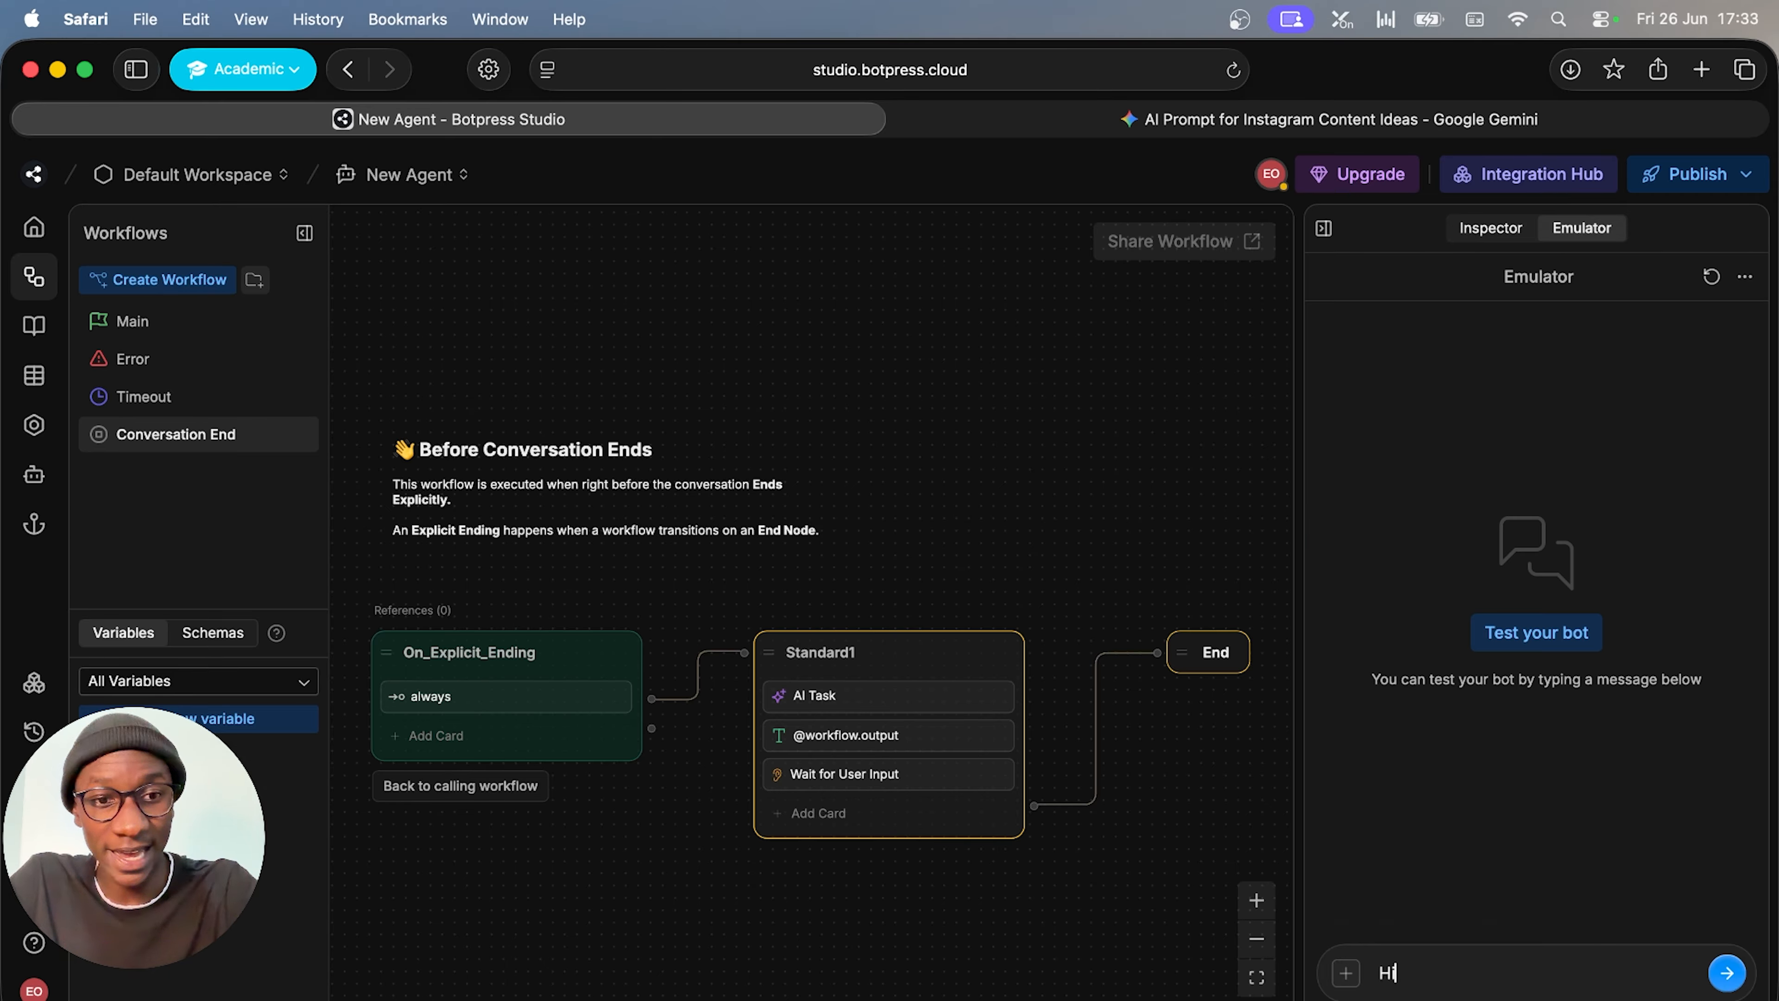
pyautogui.press('Return')
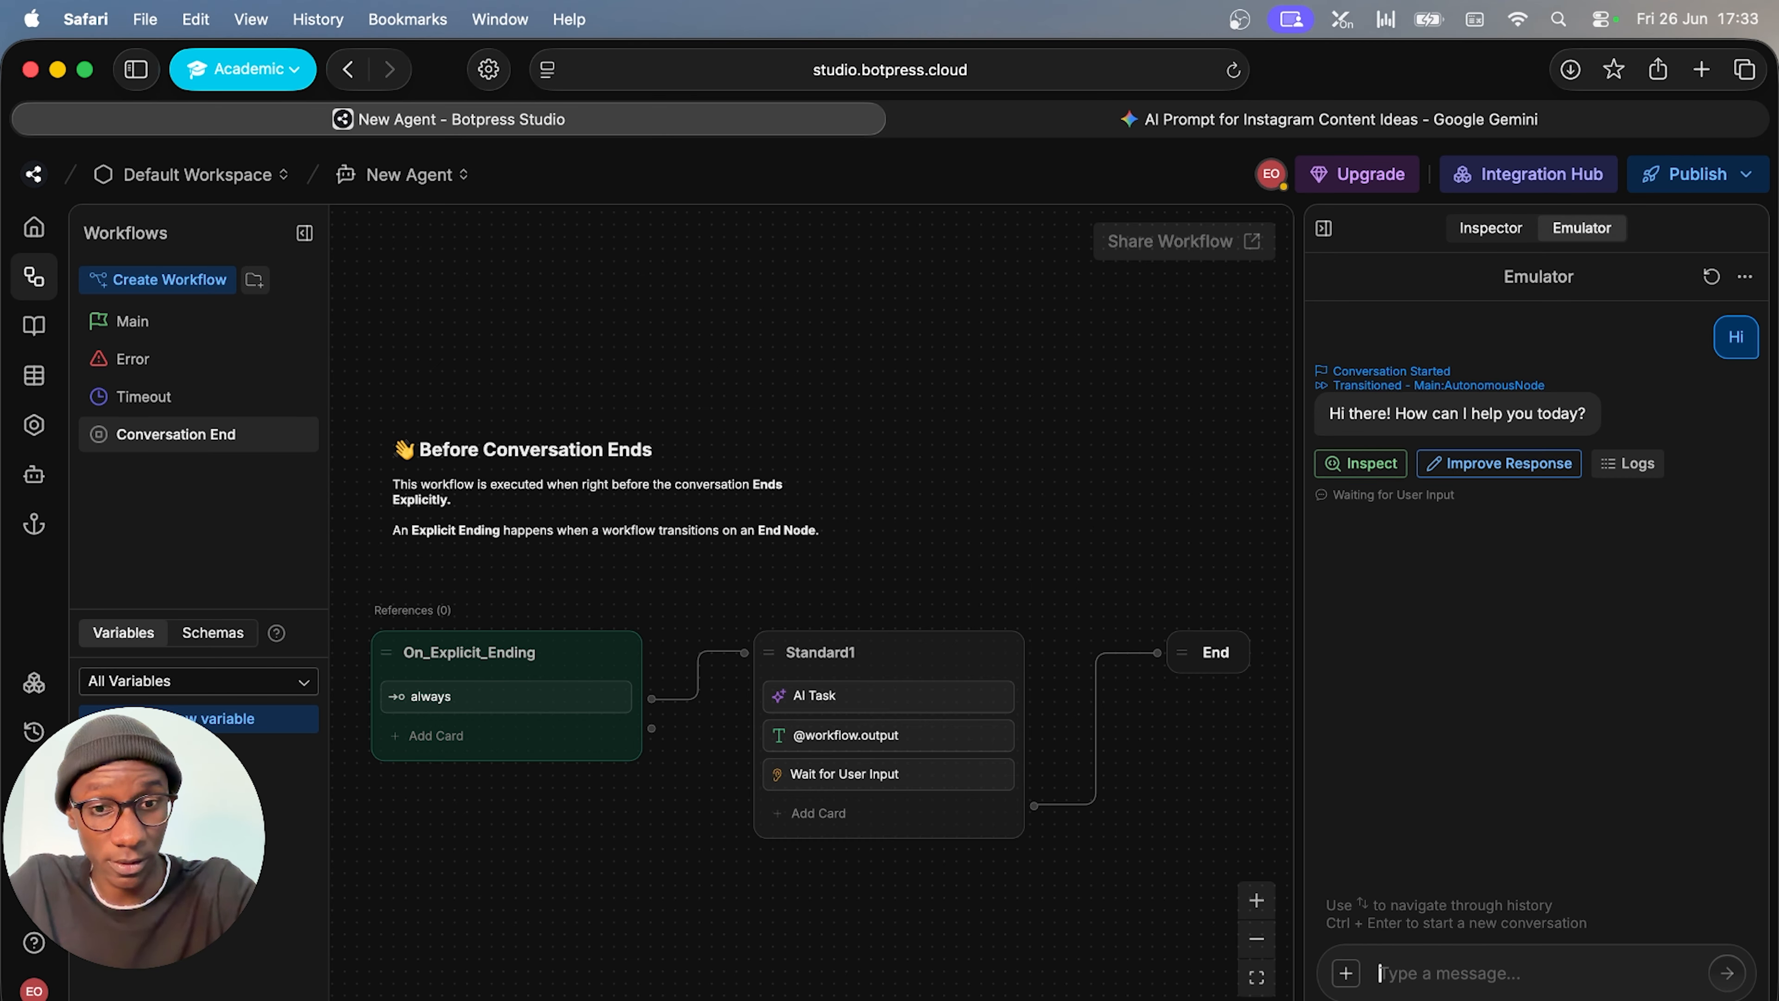
# Start another new emulator conversation and greet the bot again with "Hi"
pyautogui.hotkey('ctrl', 'Return')
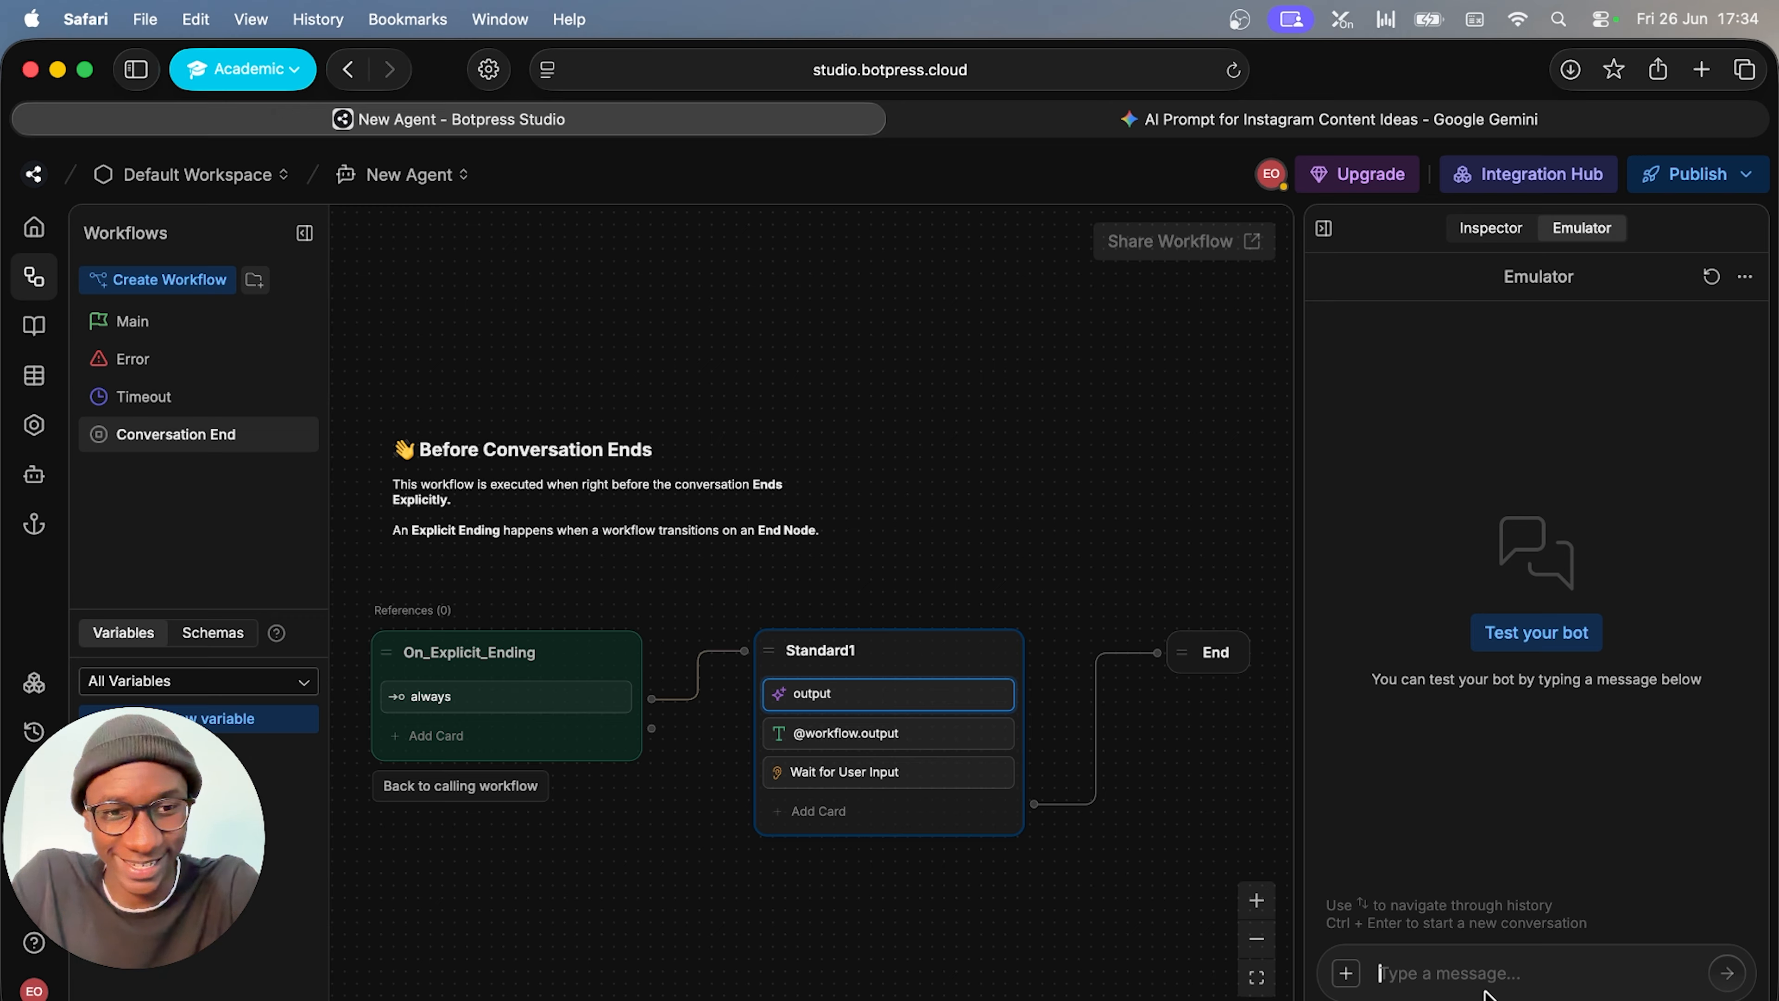
pyautogui.write('Hi')
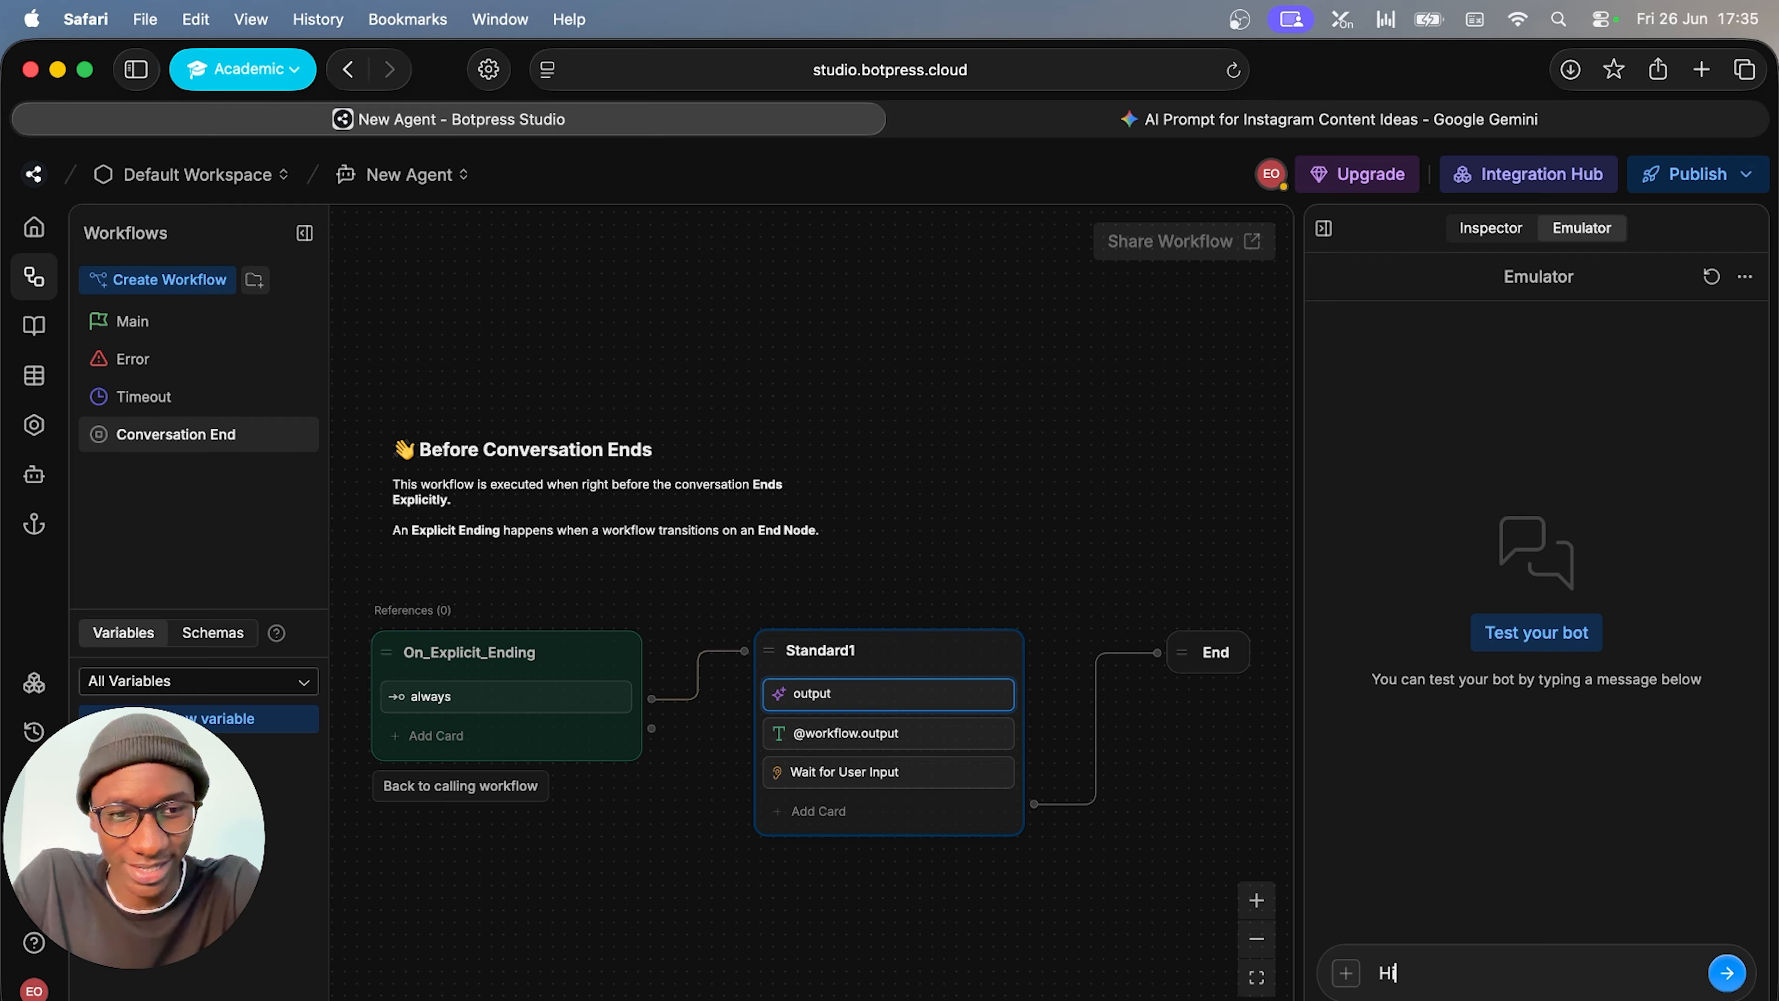
pyautogui.press('Return')
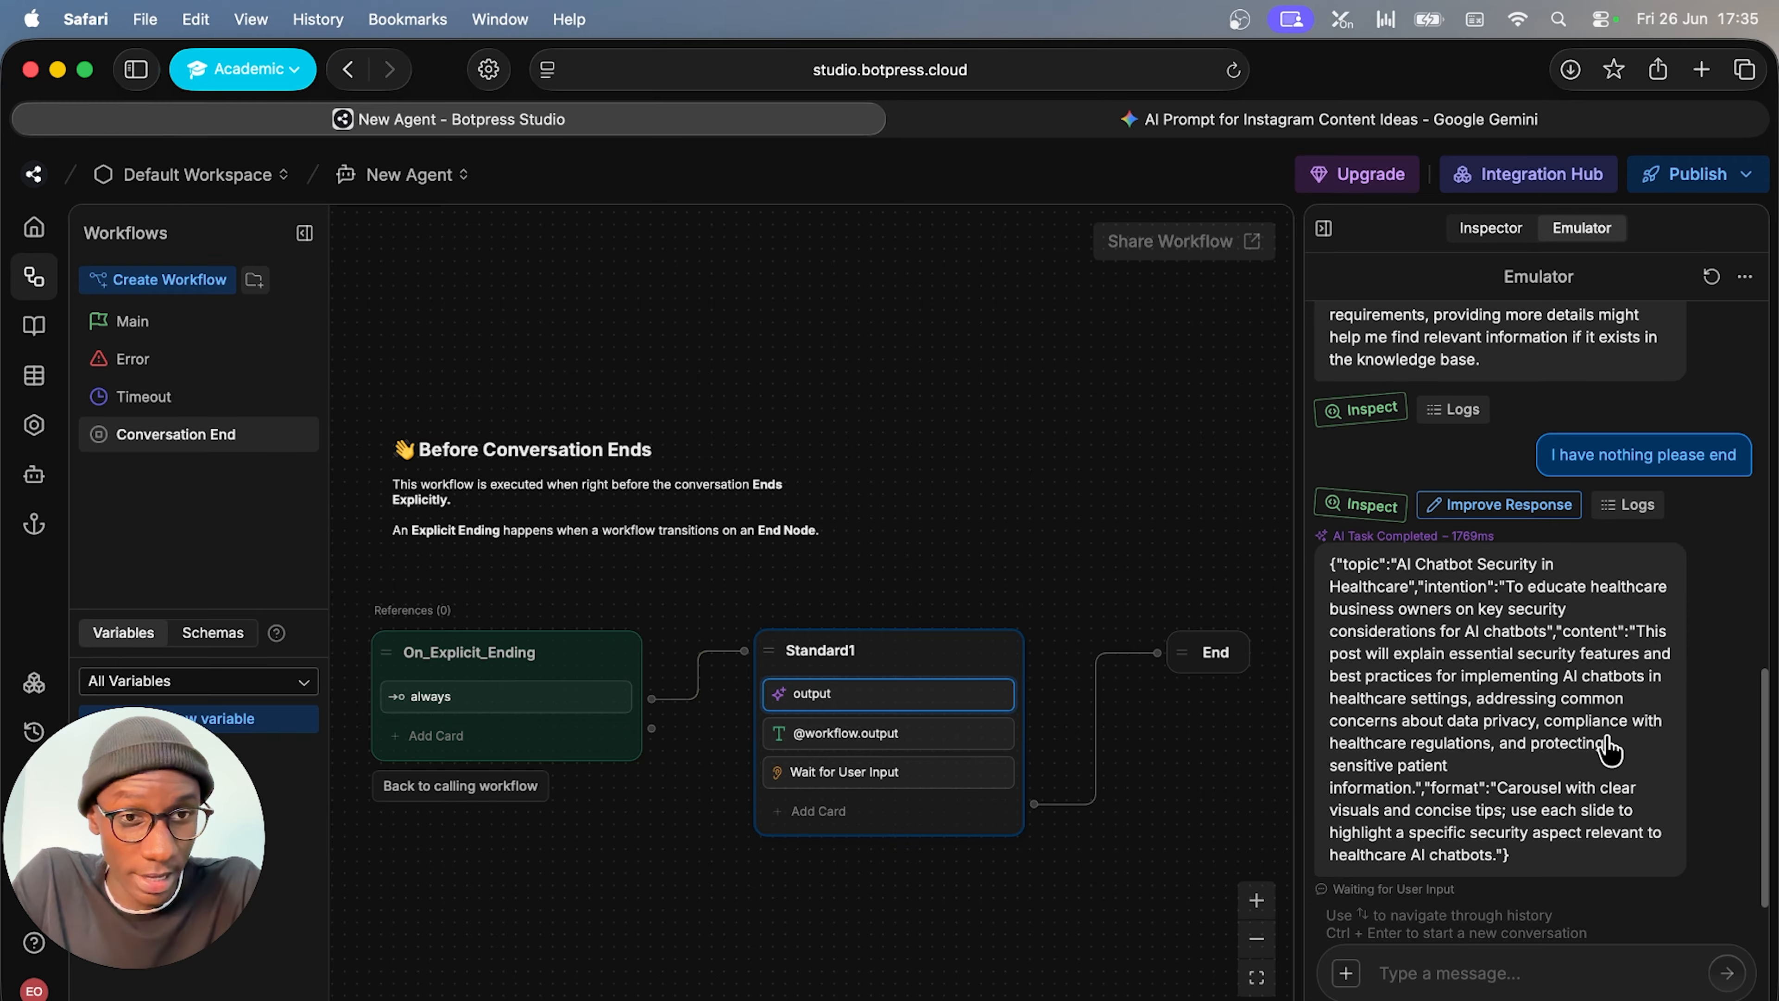
# Review the test conversation in the emulator and read the topic, intention, content and format of the AI Task's output
pyautogui.scroll(5, 1609, 748)
pyautogui.scroll(10, 1609, 749)
pyautogui.scroll(-15, 1609, 749)
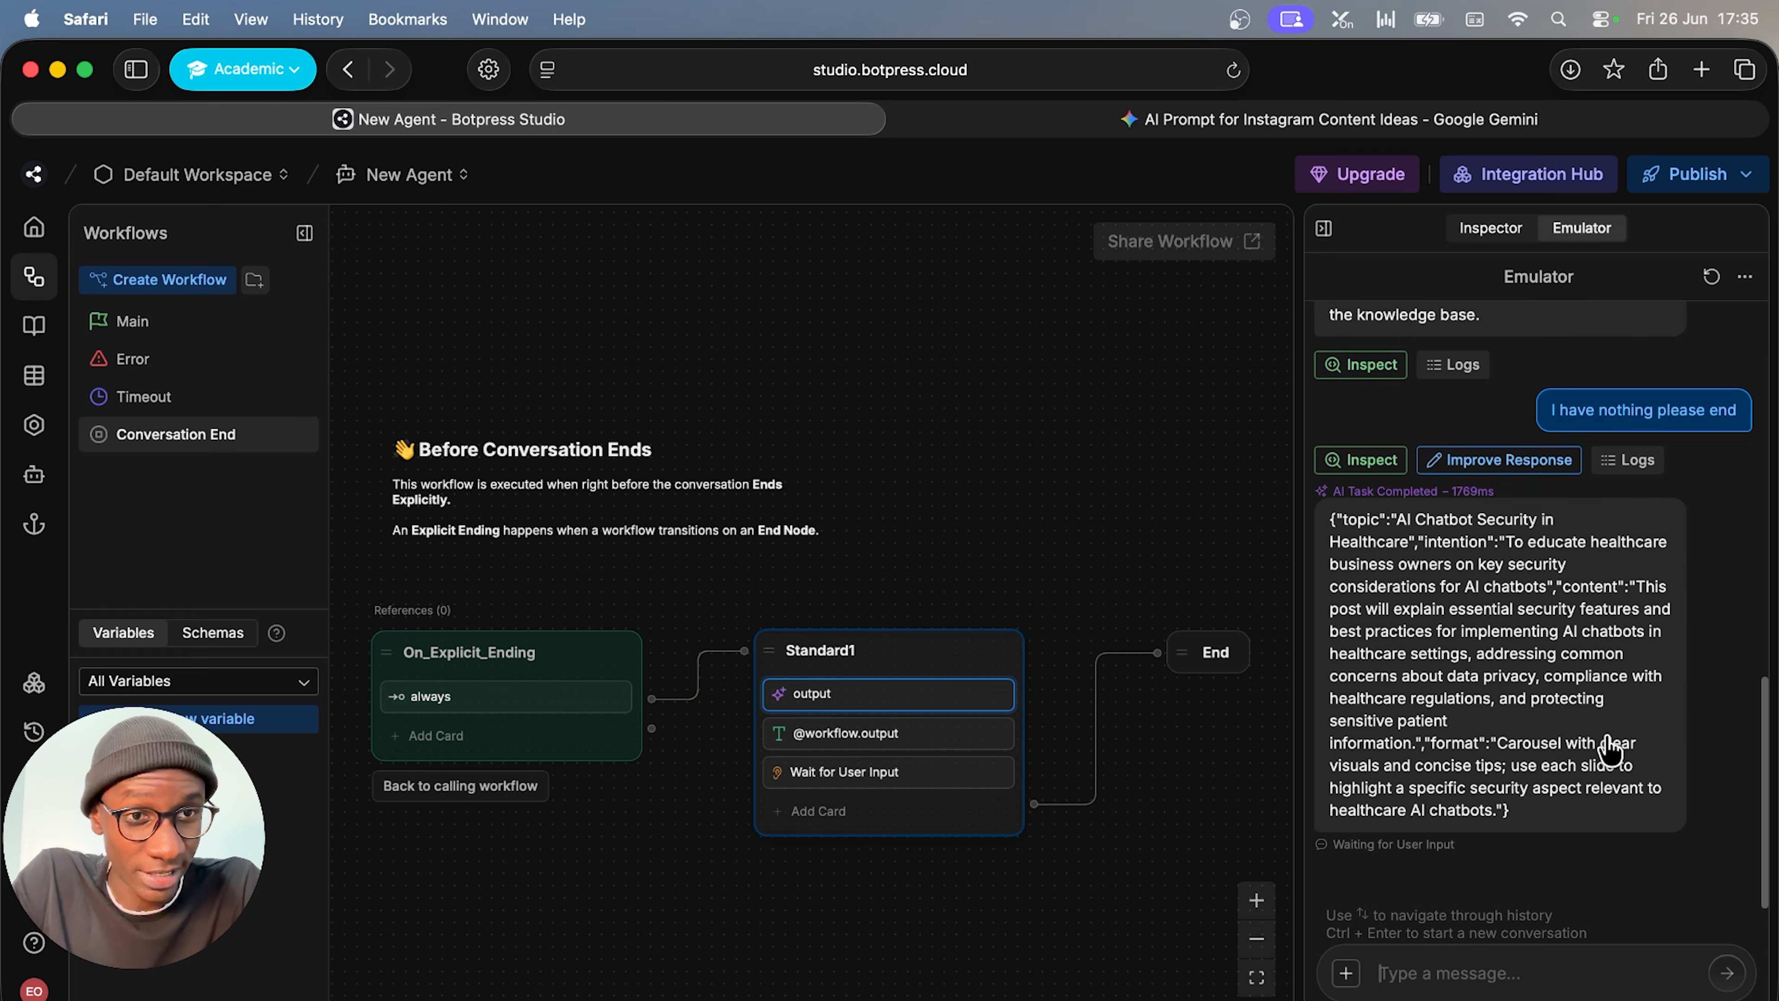
pyautogui.scroll(3, 1609, 748)
pyautogui.scroll(-3, 1609, 749)
pyautogui.scroll(4, 1609, 749)
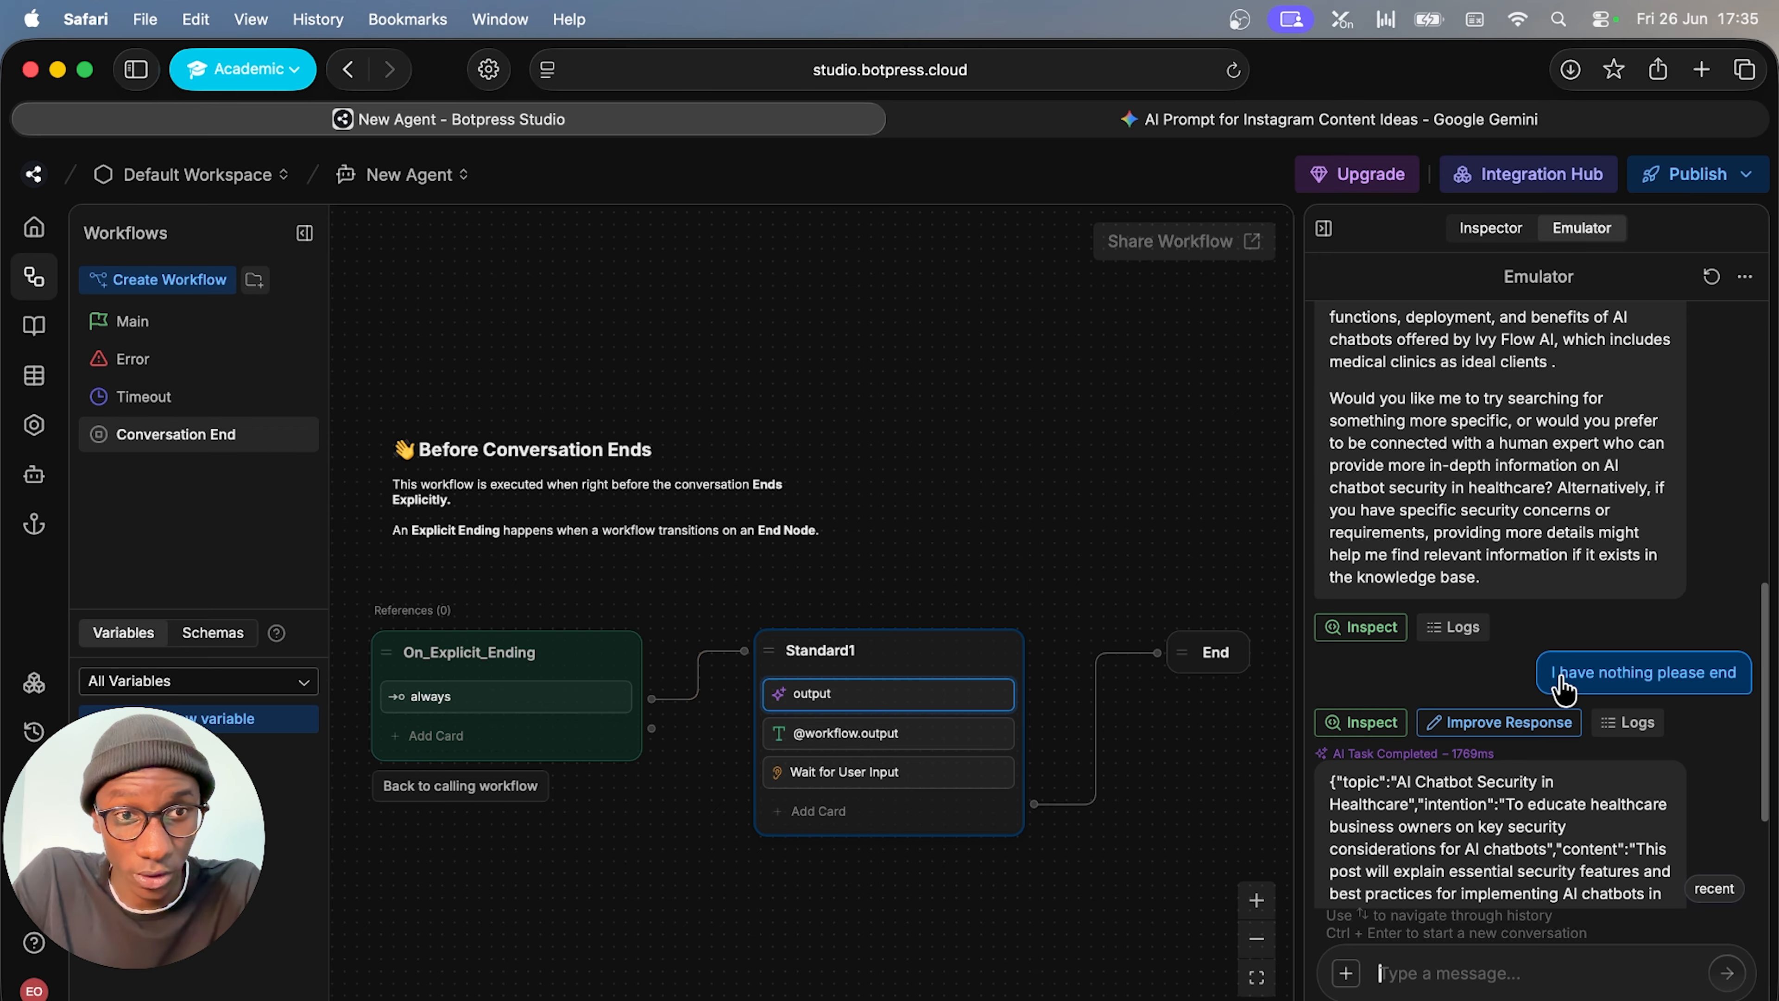
pyautogui.scroll(-4, 1598, 757)
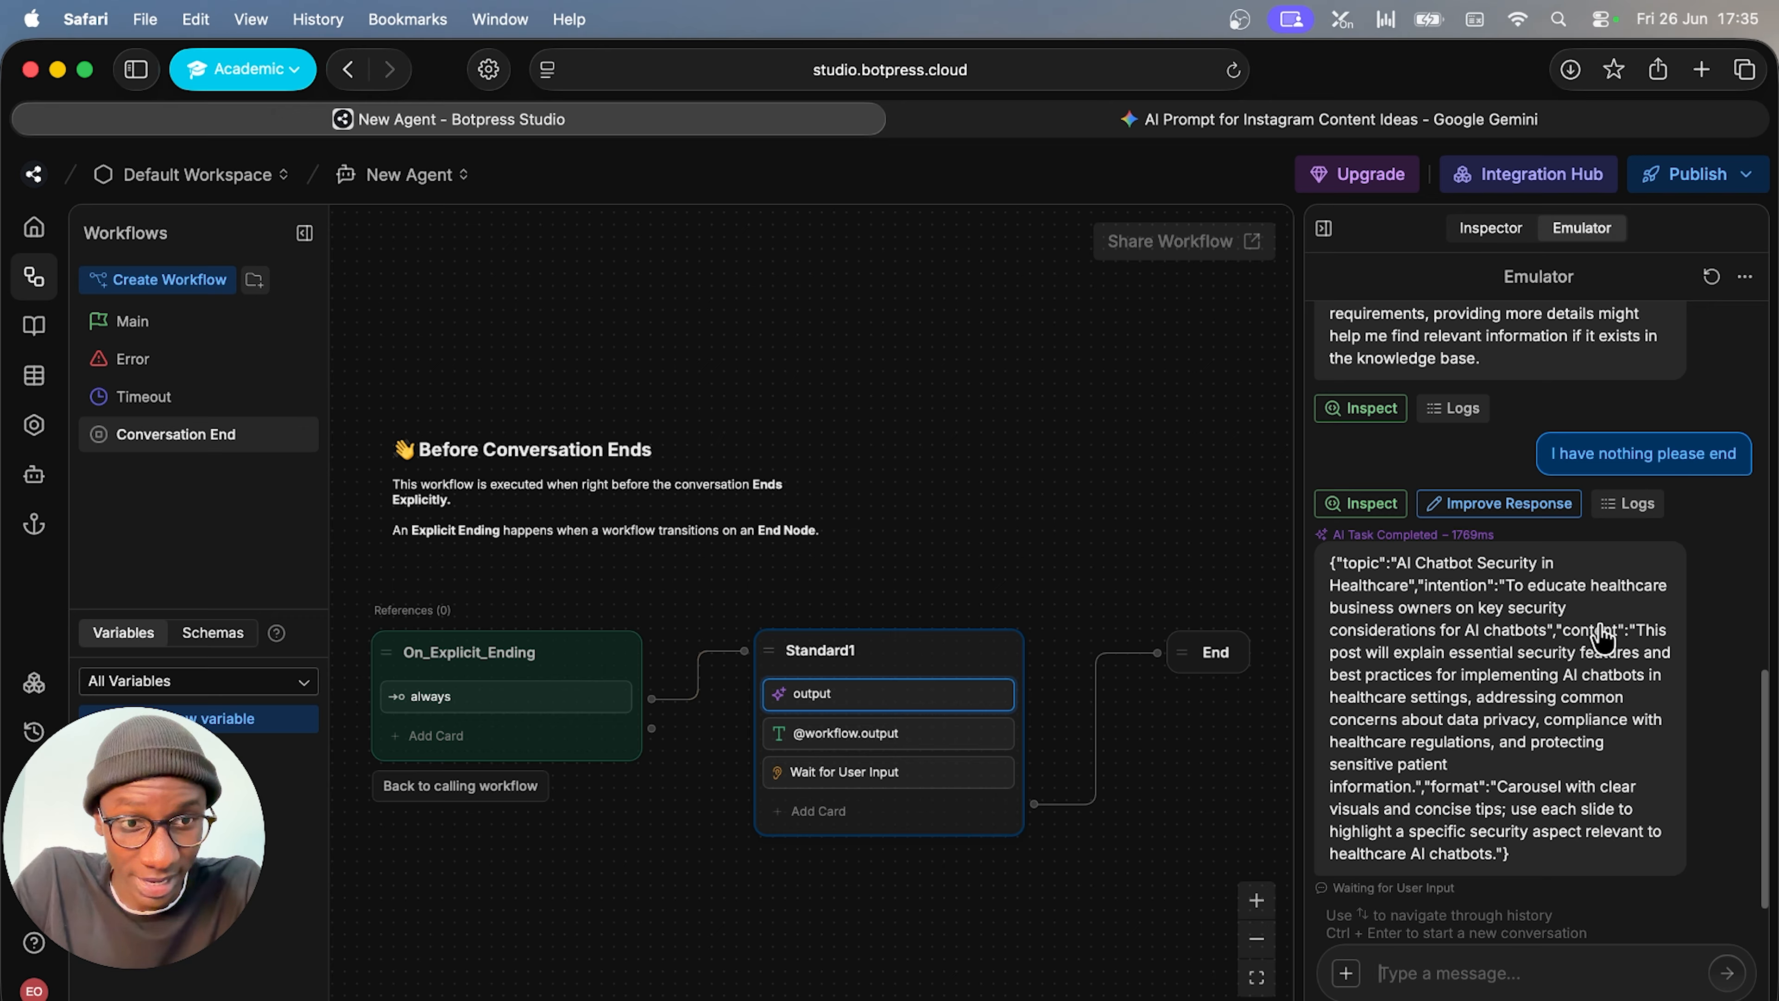
pyautogui.moveTo(1513, 854); pyautogui.dragTo(1360, 630)
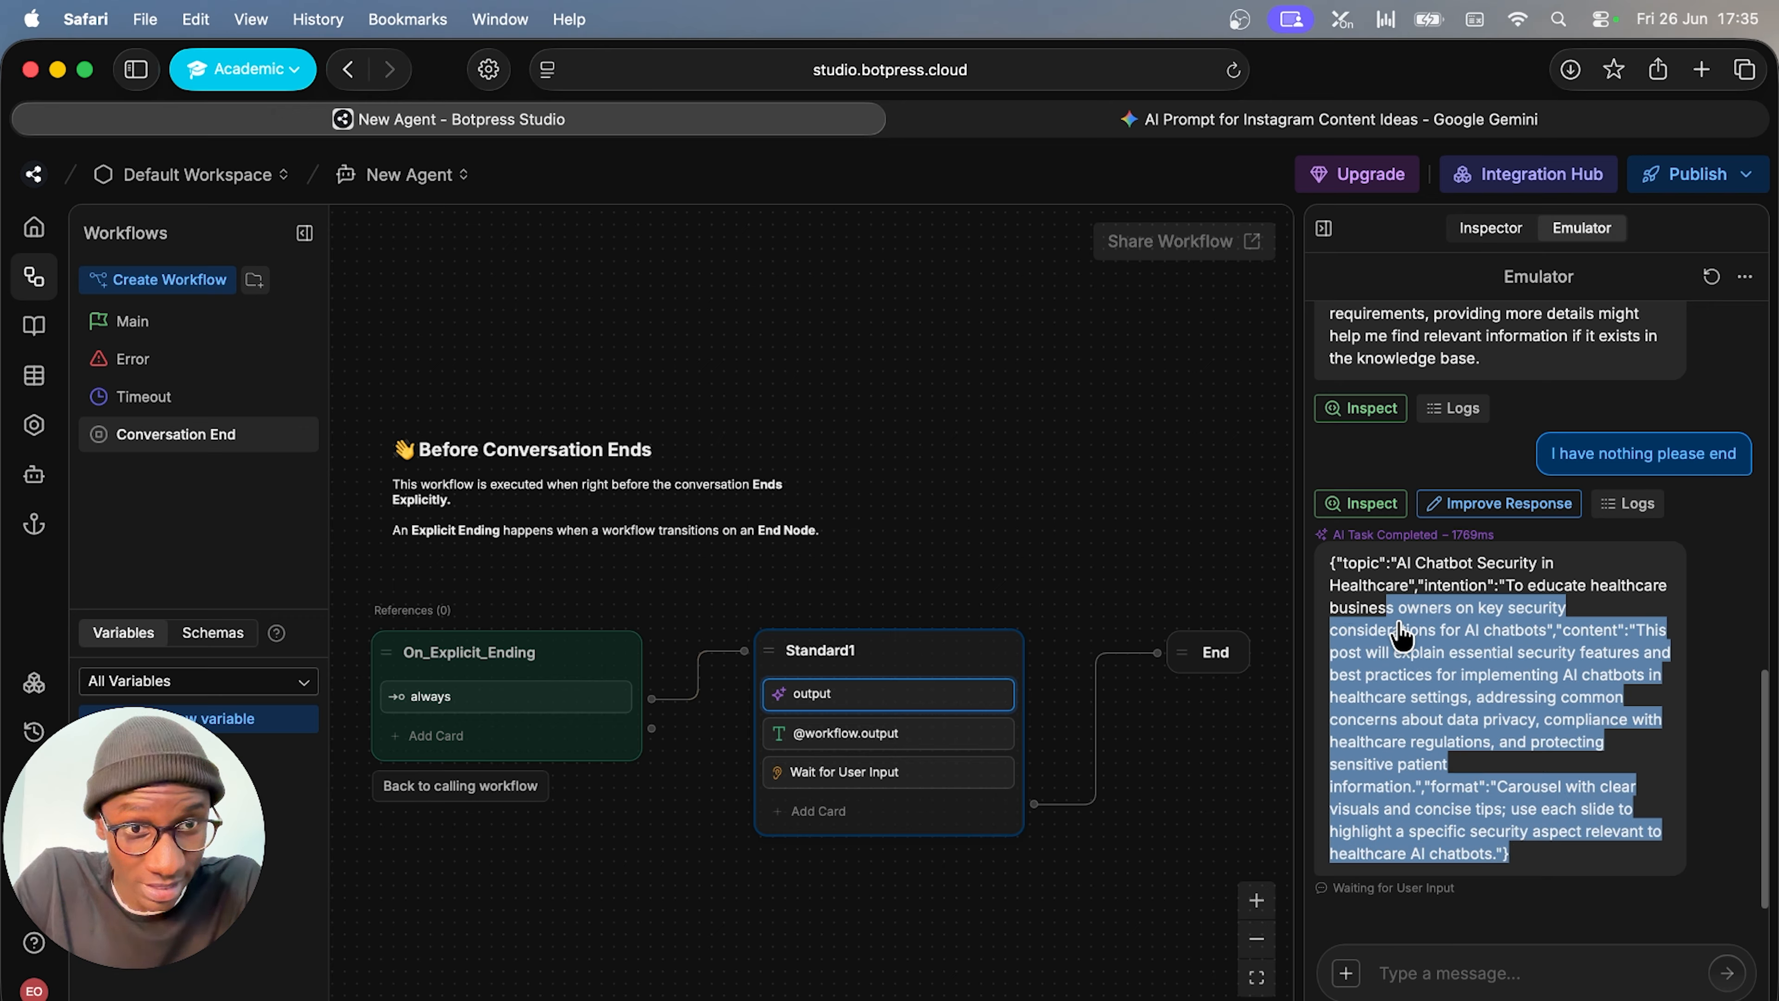
pyautogui.click(1423, 628)
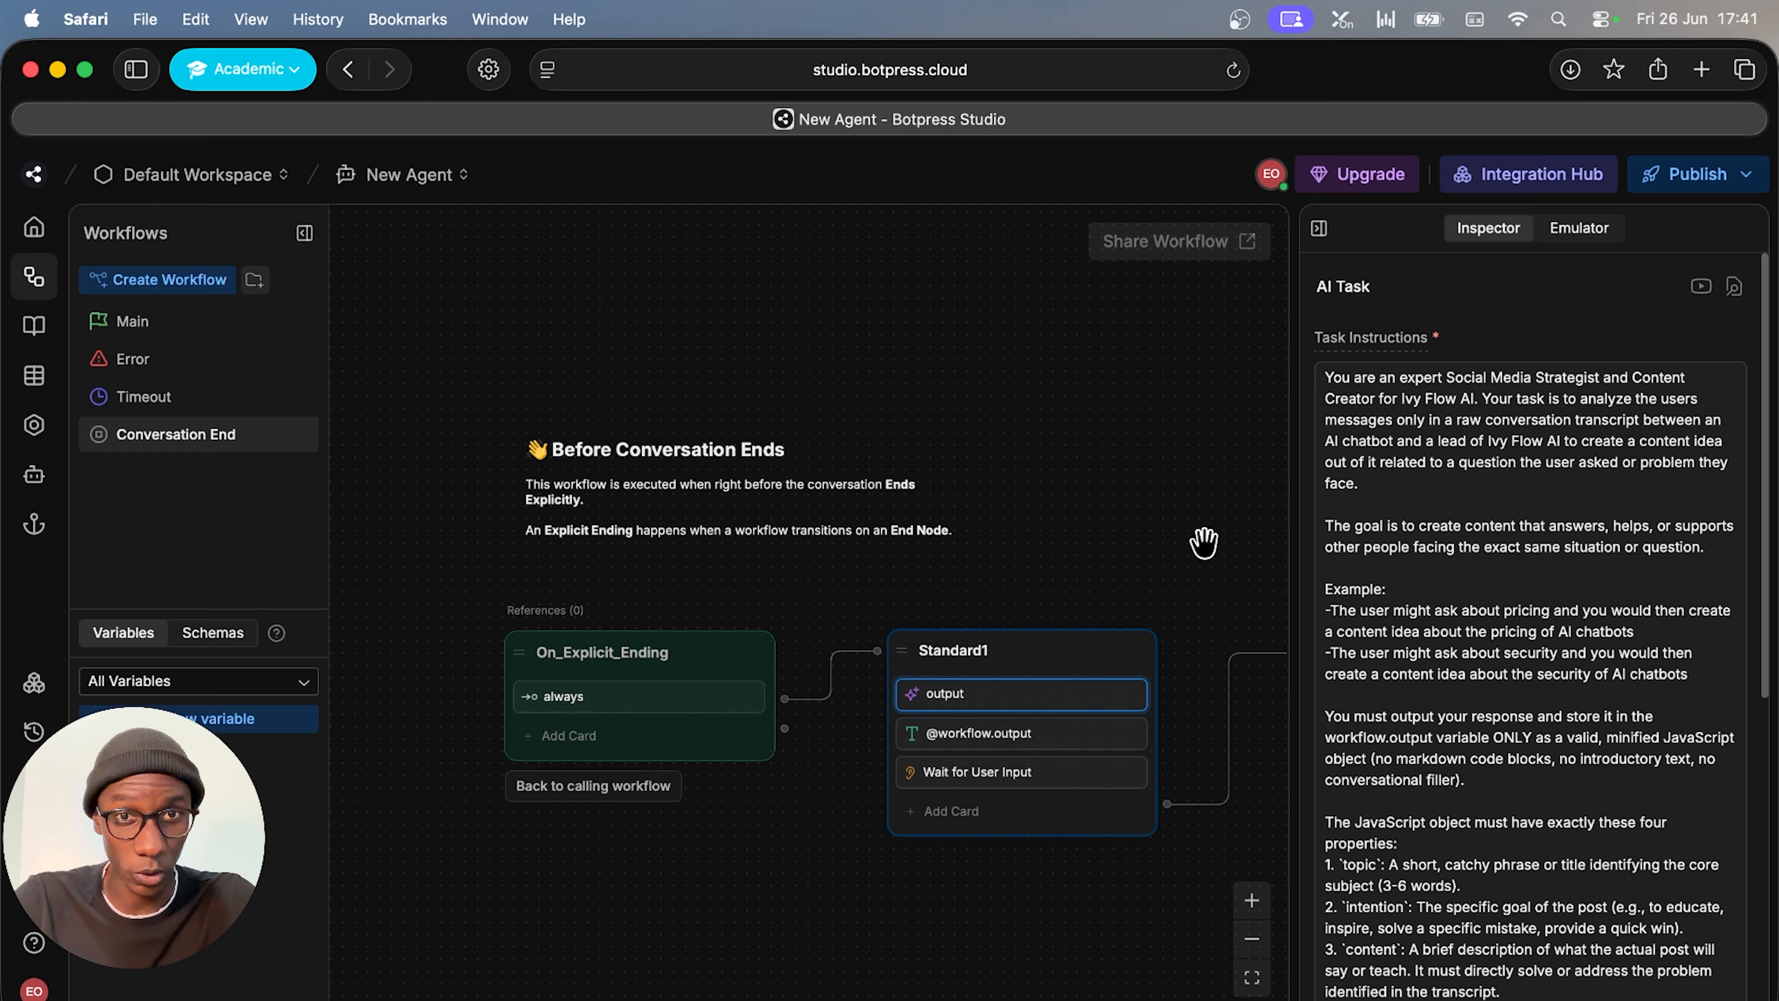
# Open the shared Airtable Content Planner Template in a new browser tab and copy the base, signing in to Airtable with Google
pyautogui.press('super+t')
pyautogui.press('super+v')
pyautogui.press('Return')
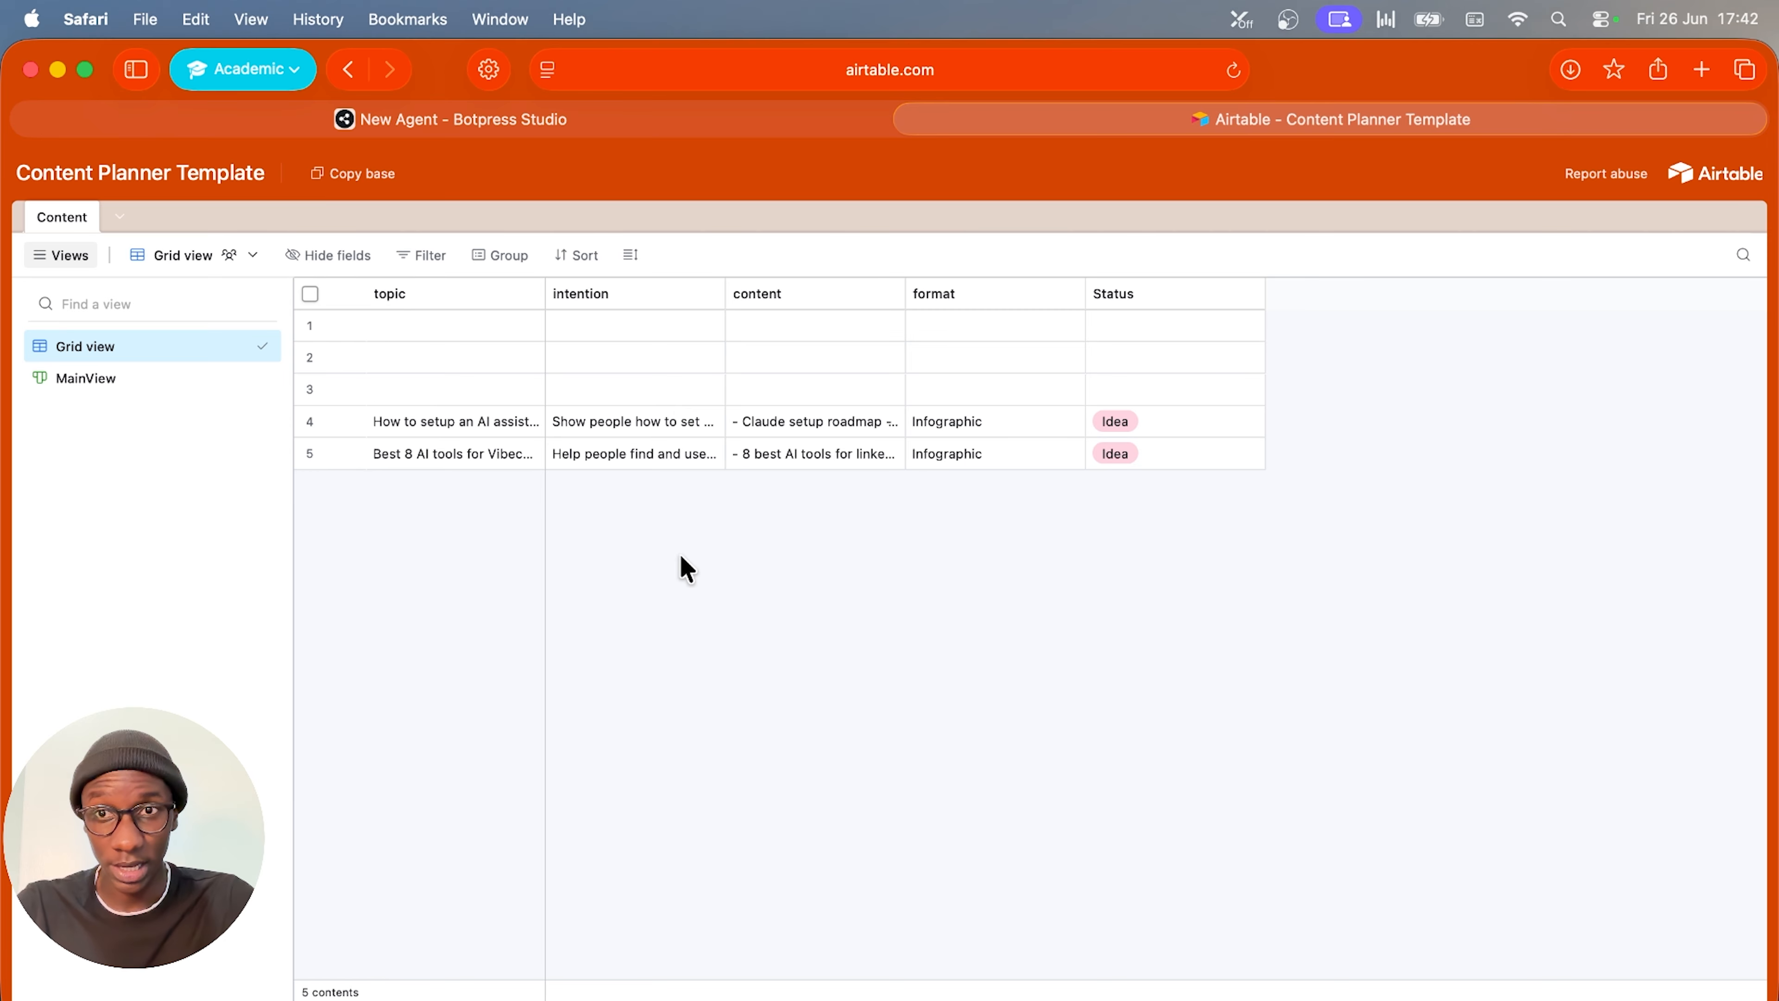
pyautogui.click(377, 177)
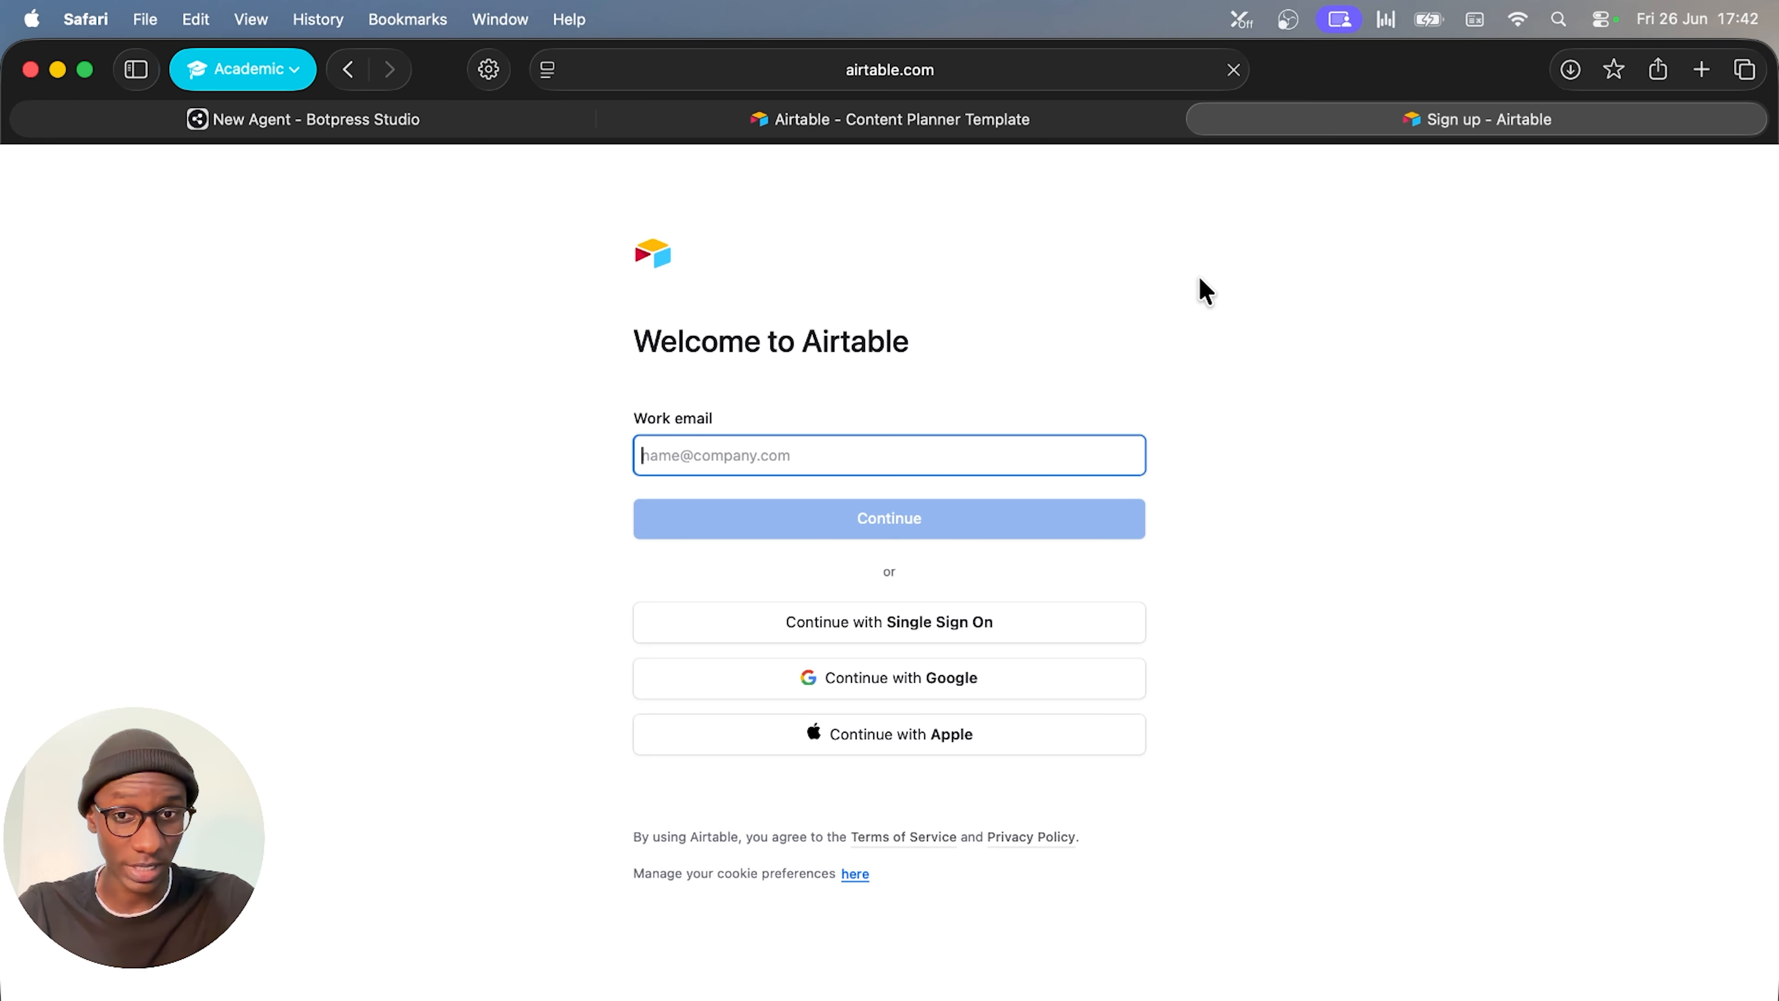
pyautogui.click(1113, 684)
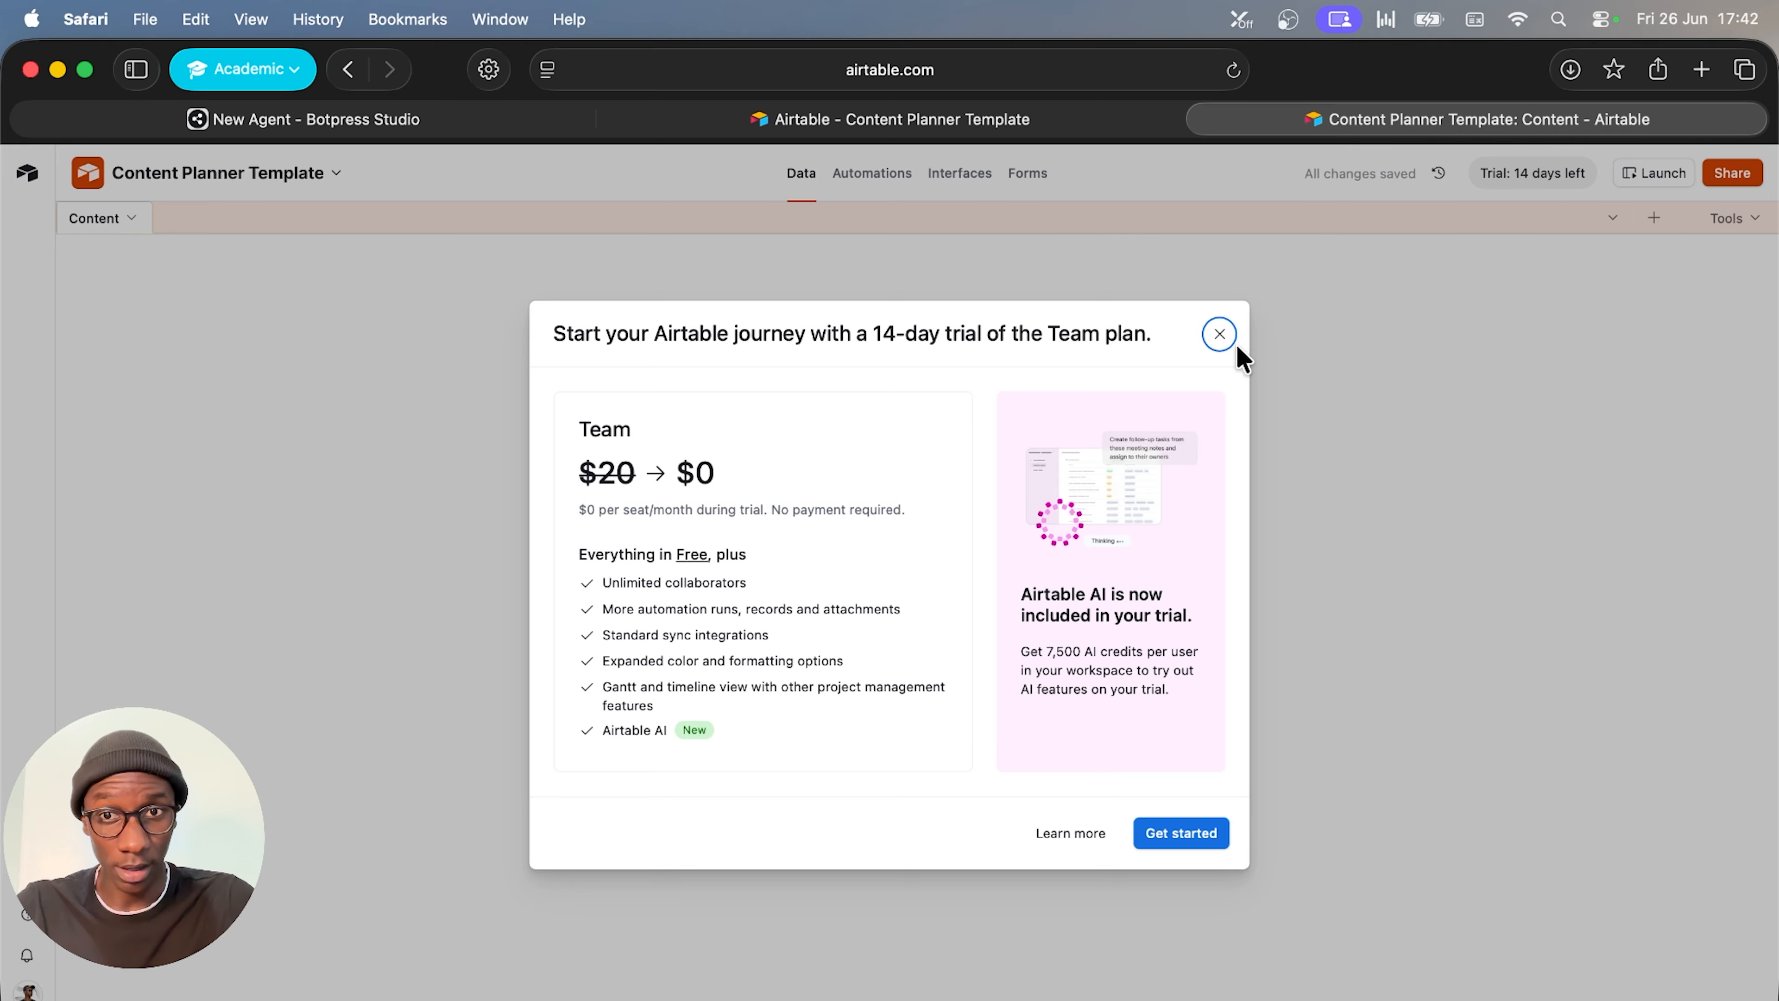
# Dismiss the trial offer, chat, upgrade notice, welcome tour and Extensions pane, and show the base's MainView board
pyautogui.click(1220, 334)
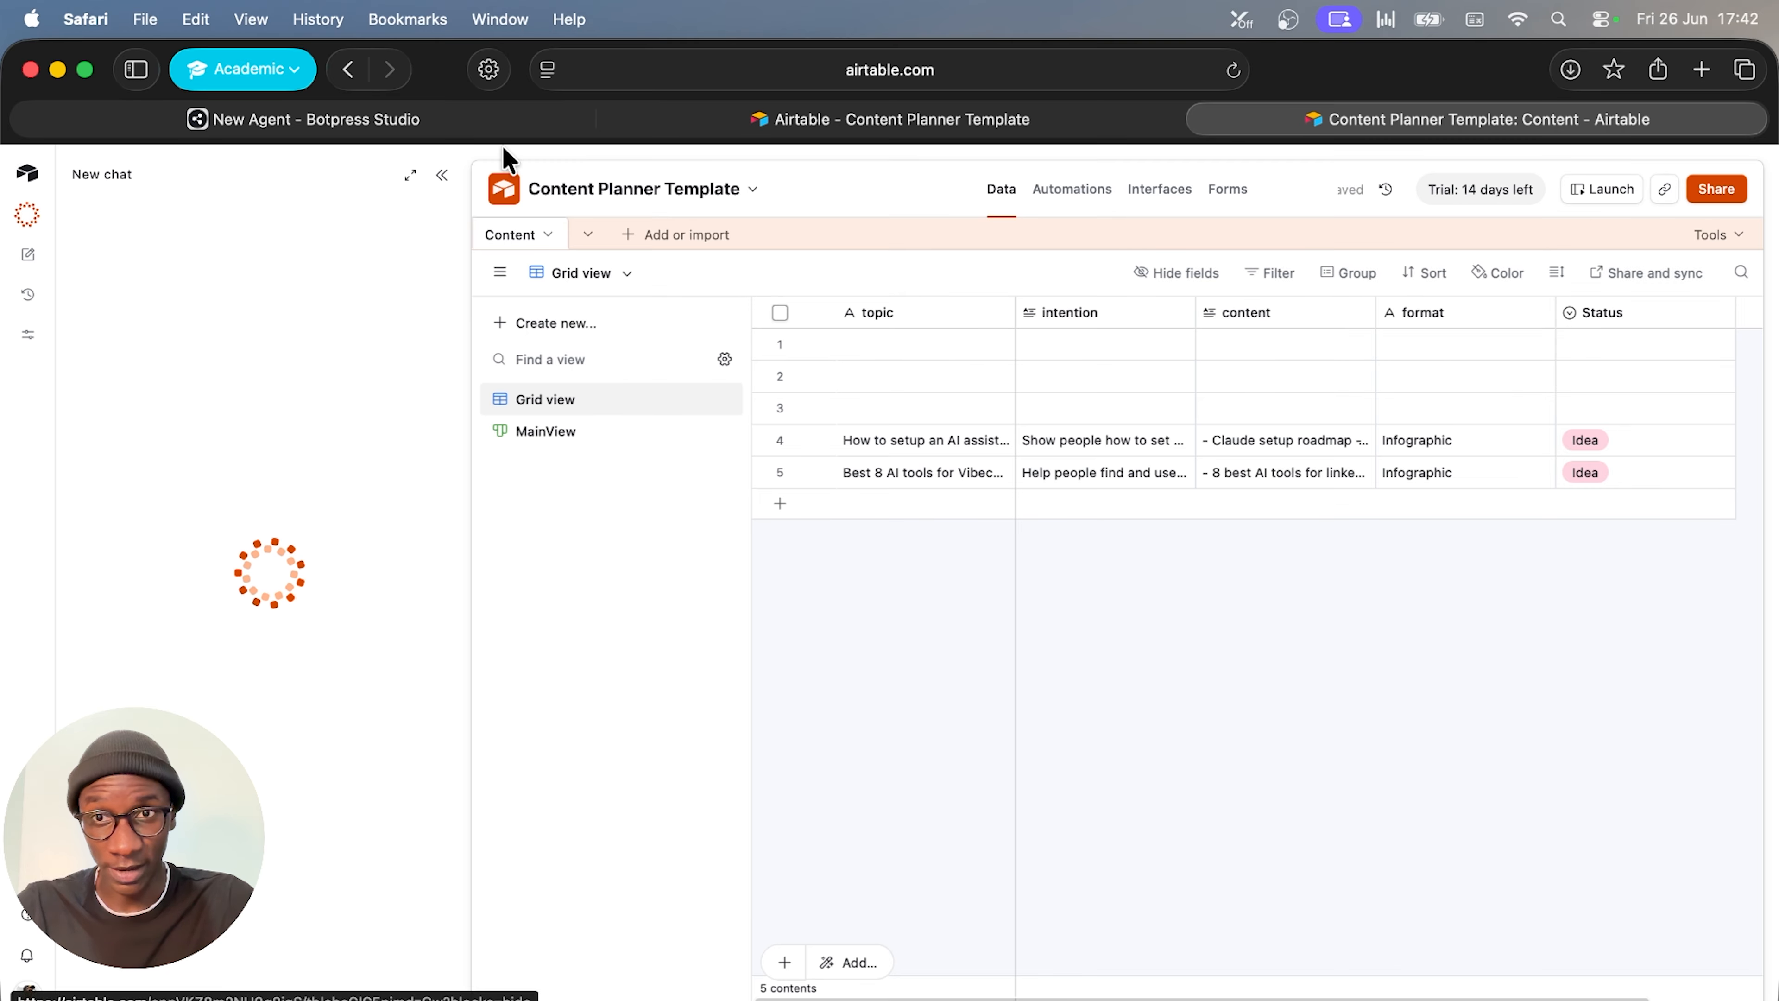
pyautogui.click(442, 175)
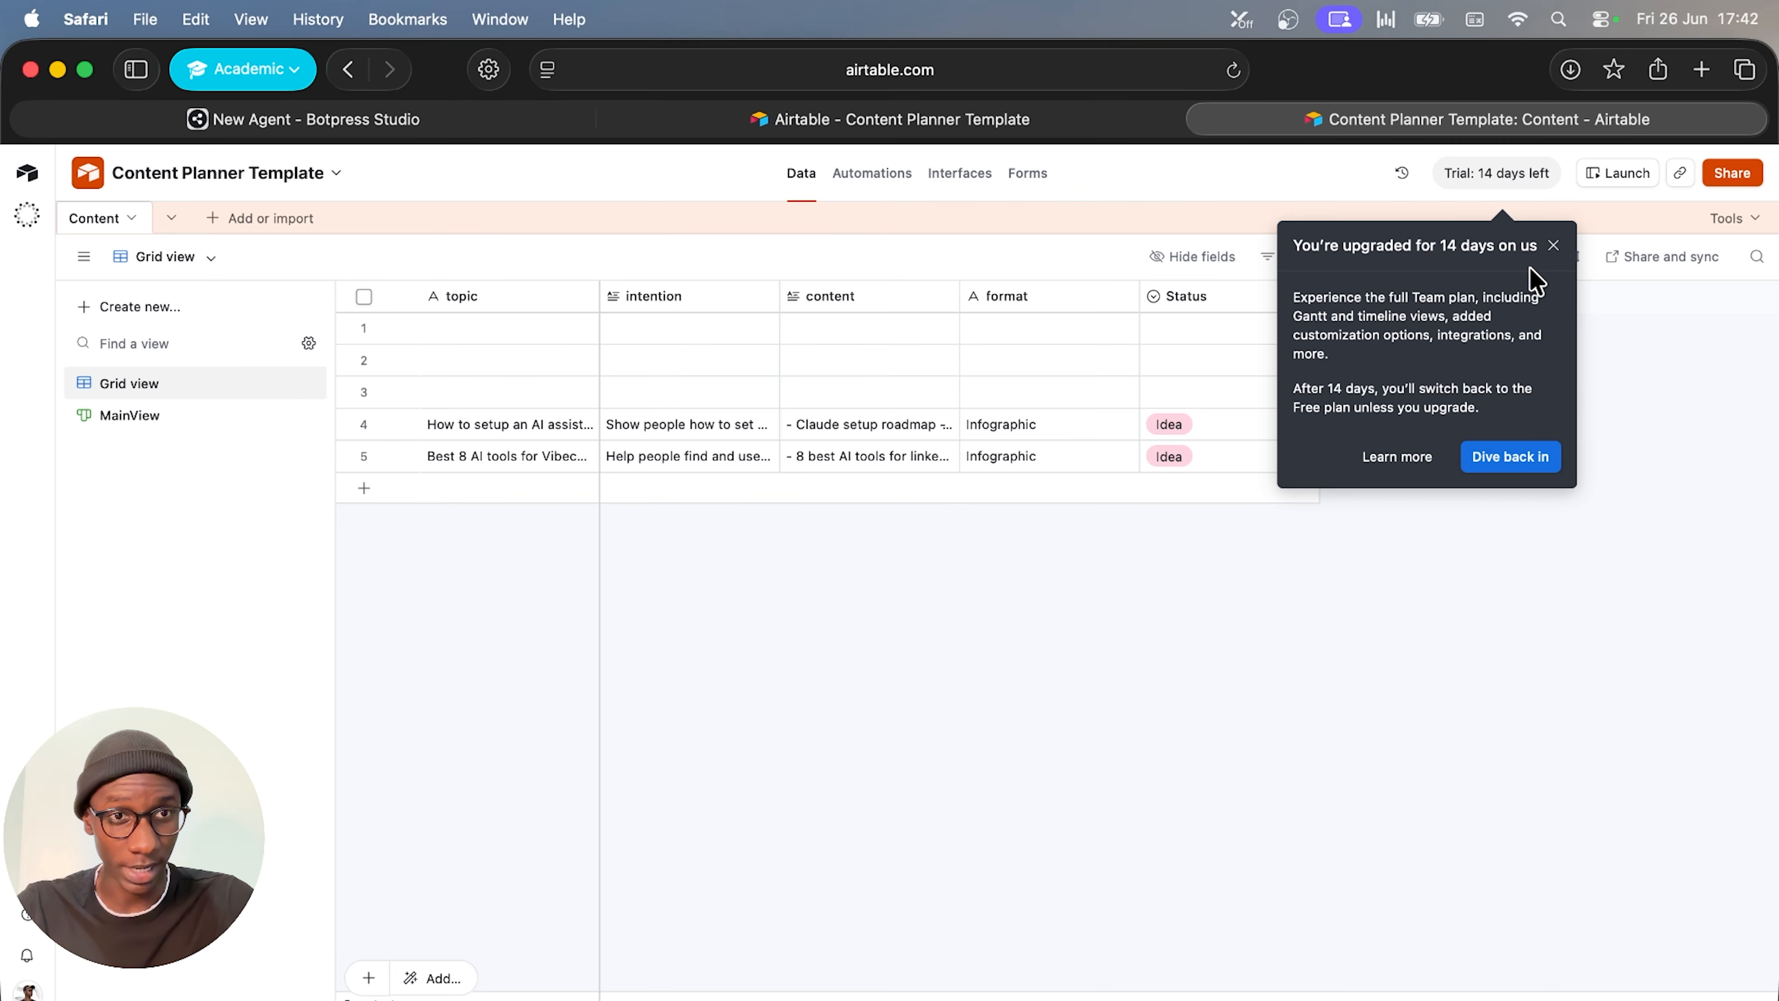
pyautogui.click(1554, 246)
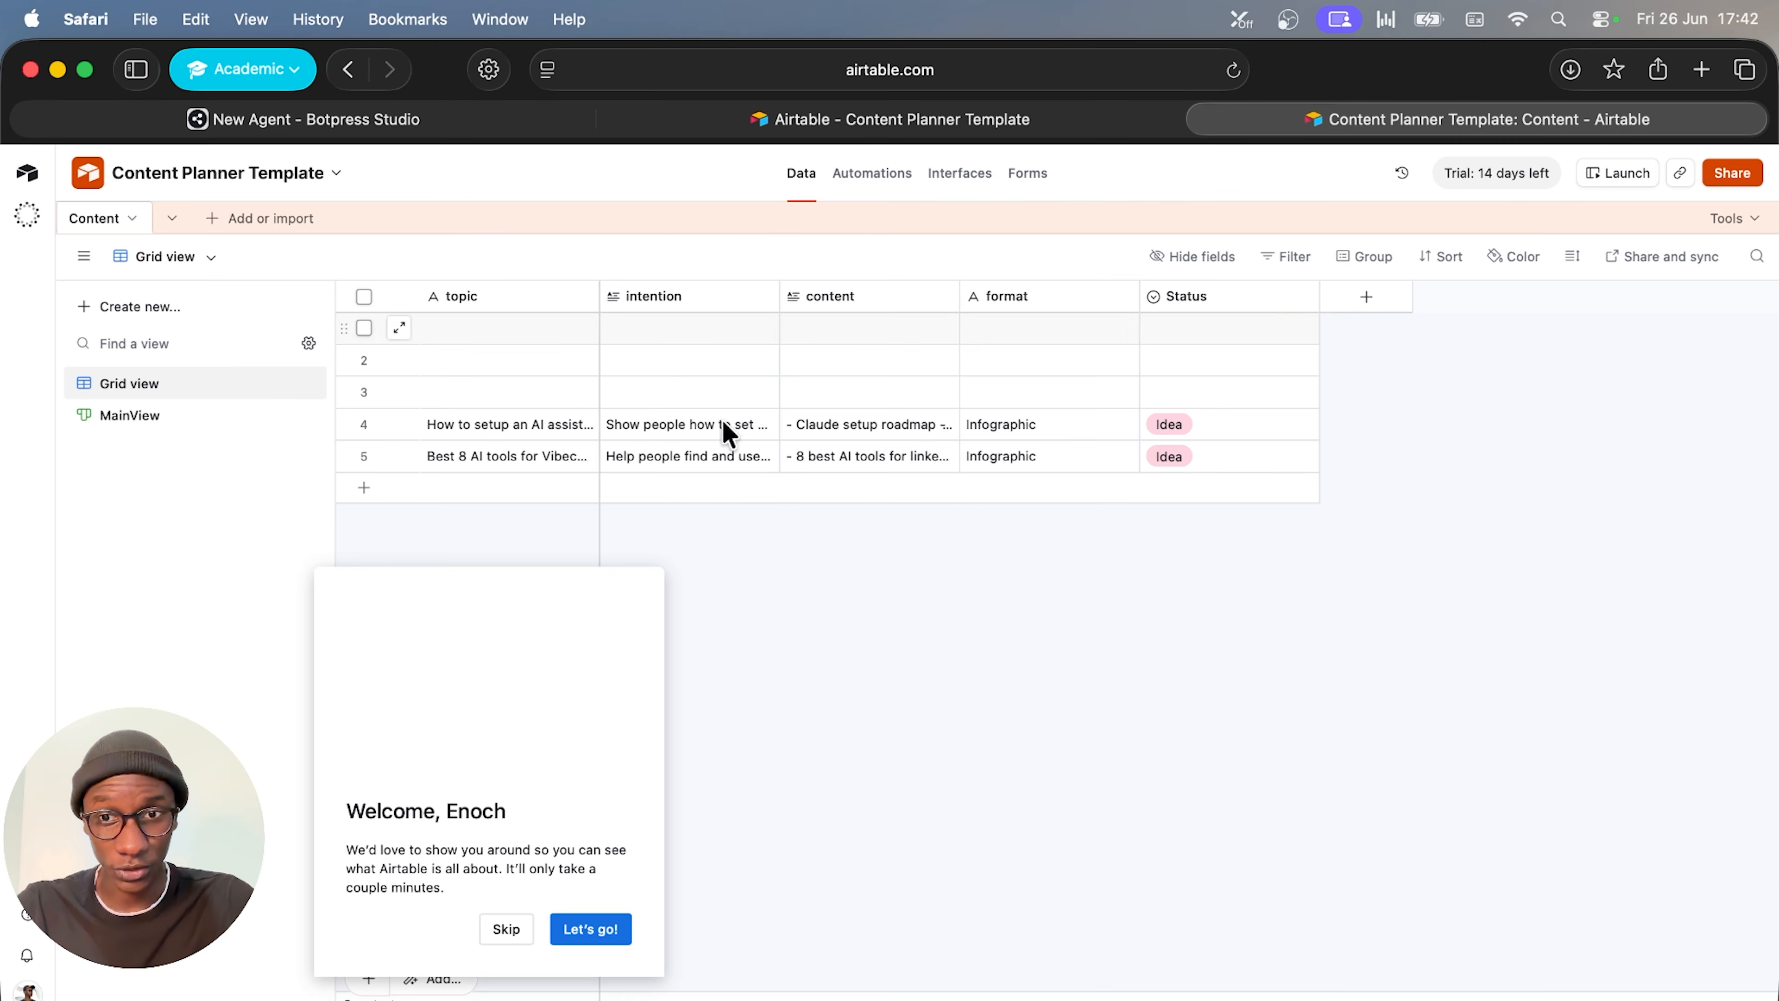
pyautogui.click(499, 932)
pyautogui.click(190, 419)
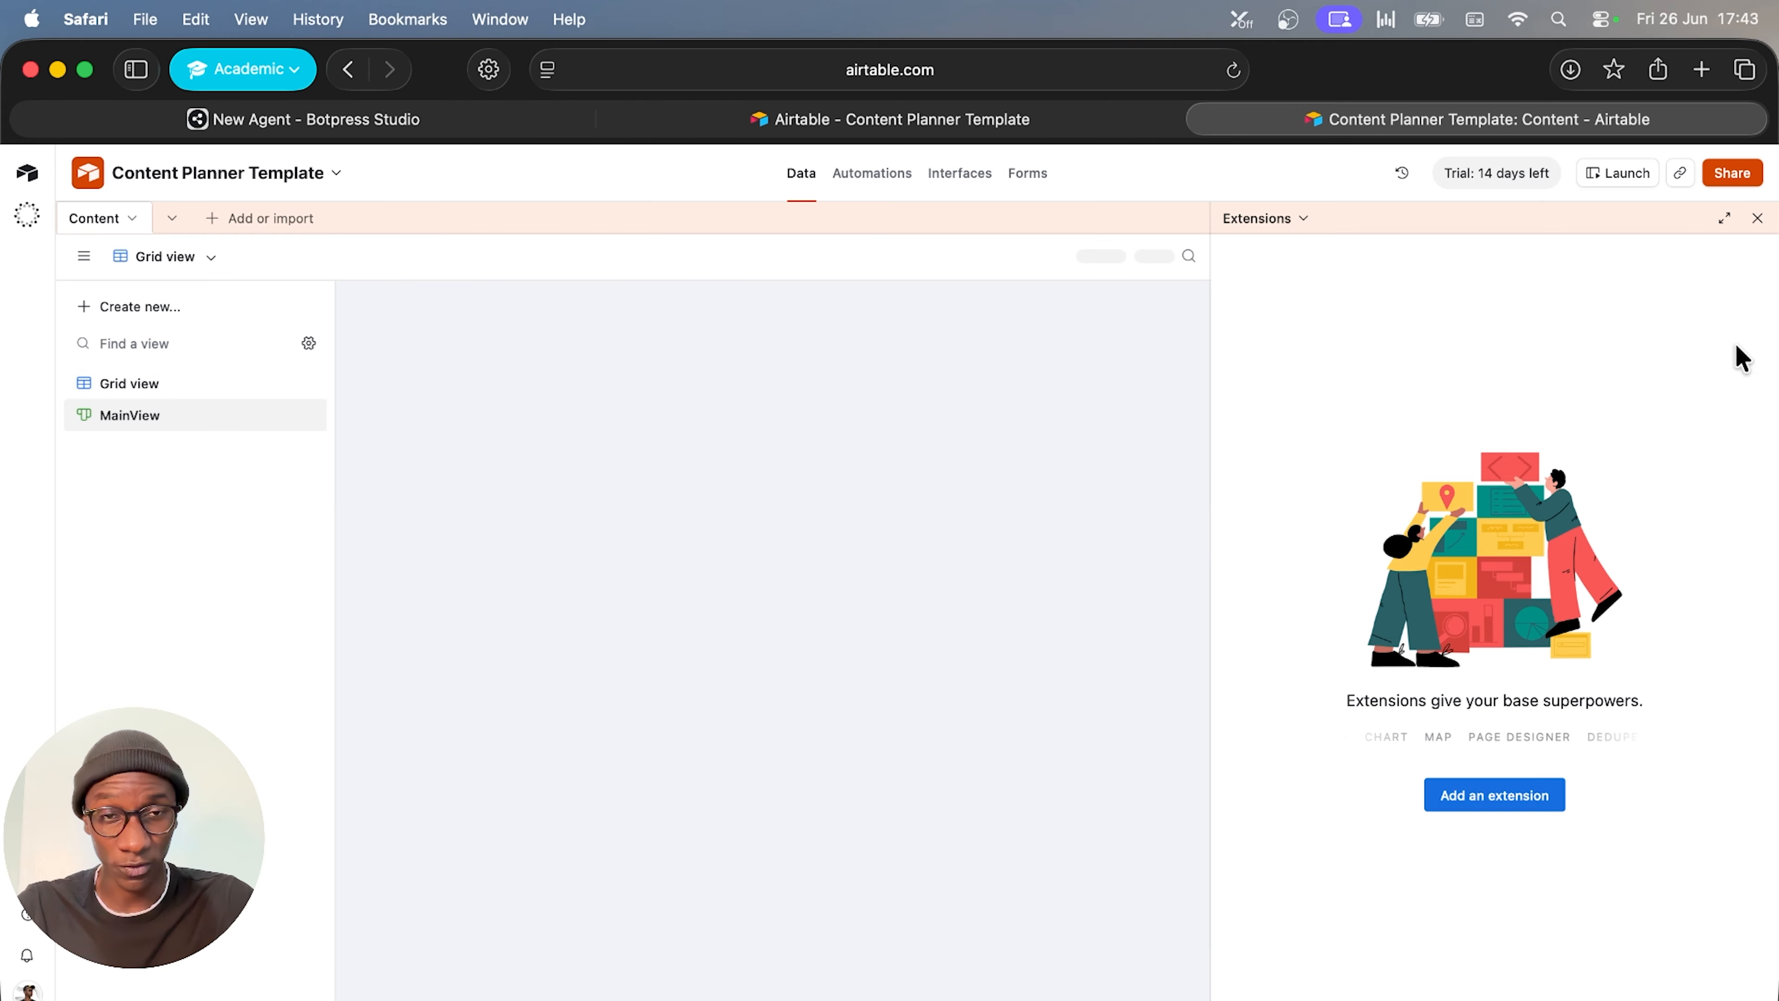
pyautogui.click(1757, 218)
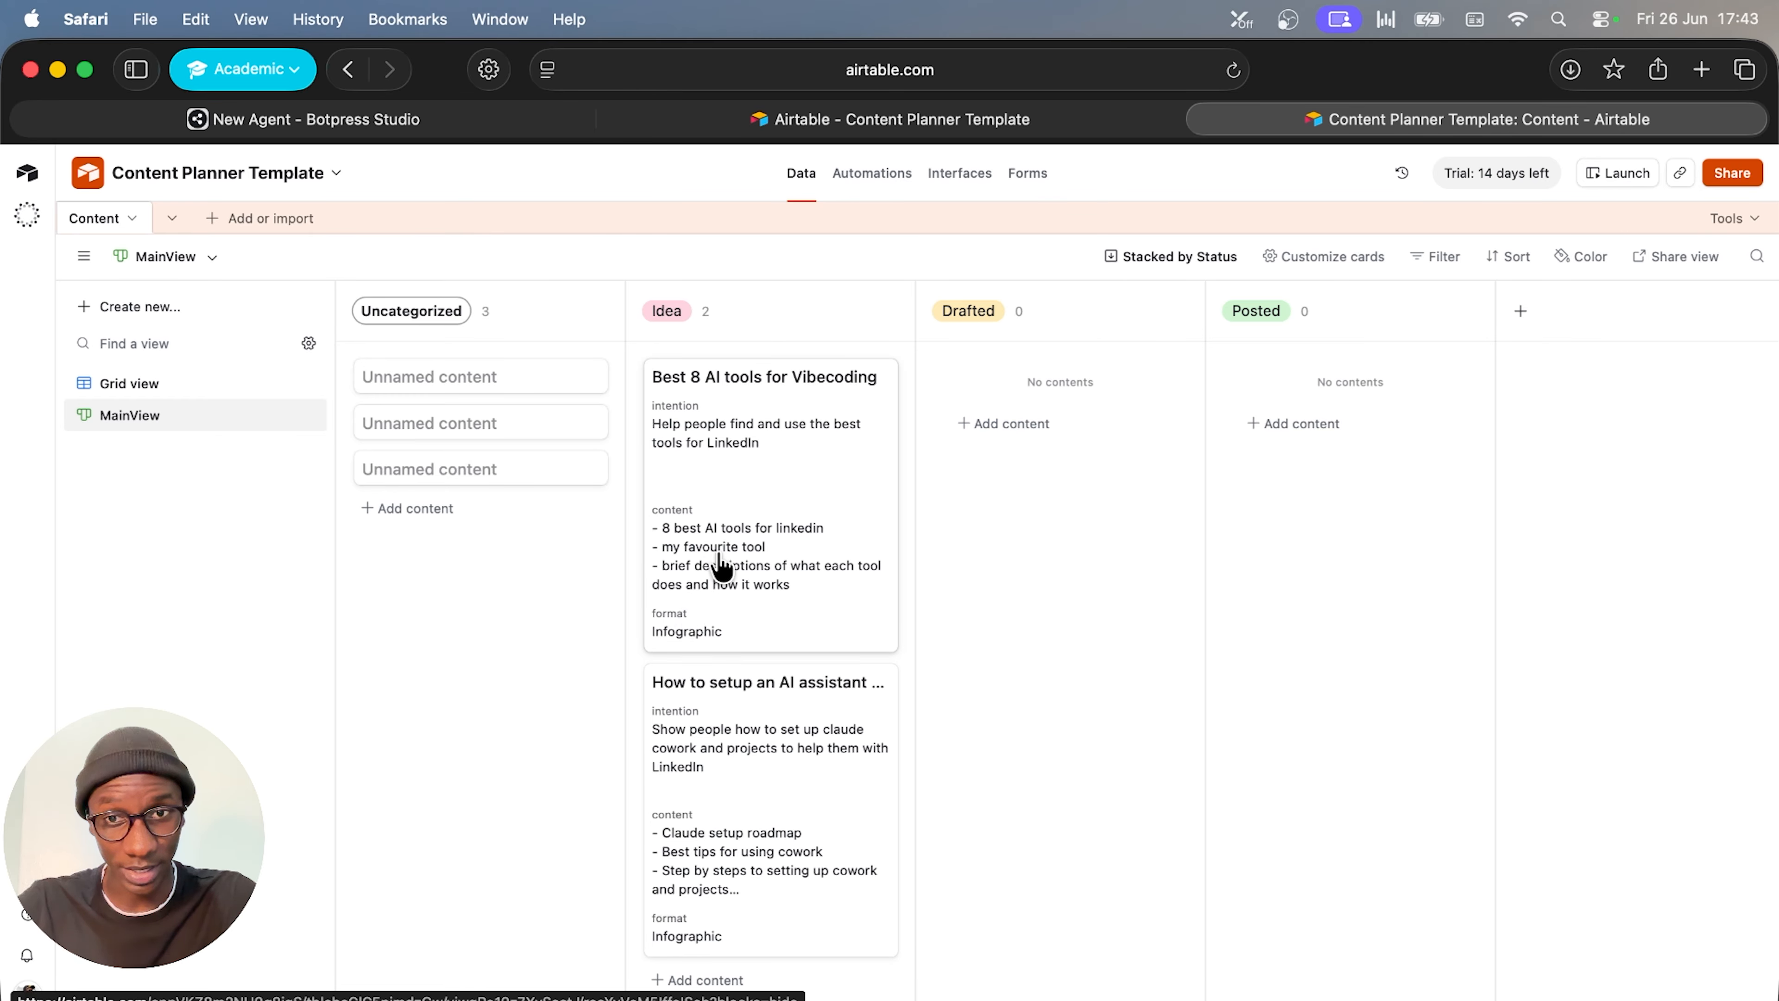
# Move the "Best 8 AI tools for Vibecoding" card from Idea to Drafted, view its expanded record and close it
pyautogui.moveTo(720, 564); pyautogui.dragTo(994, 584)
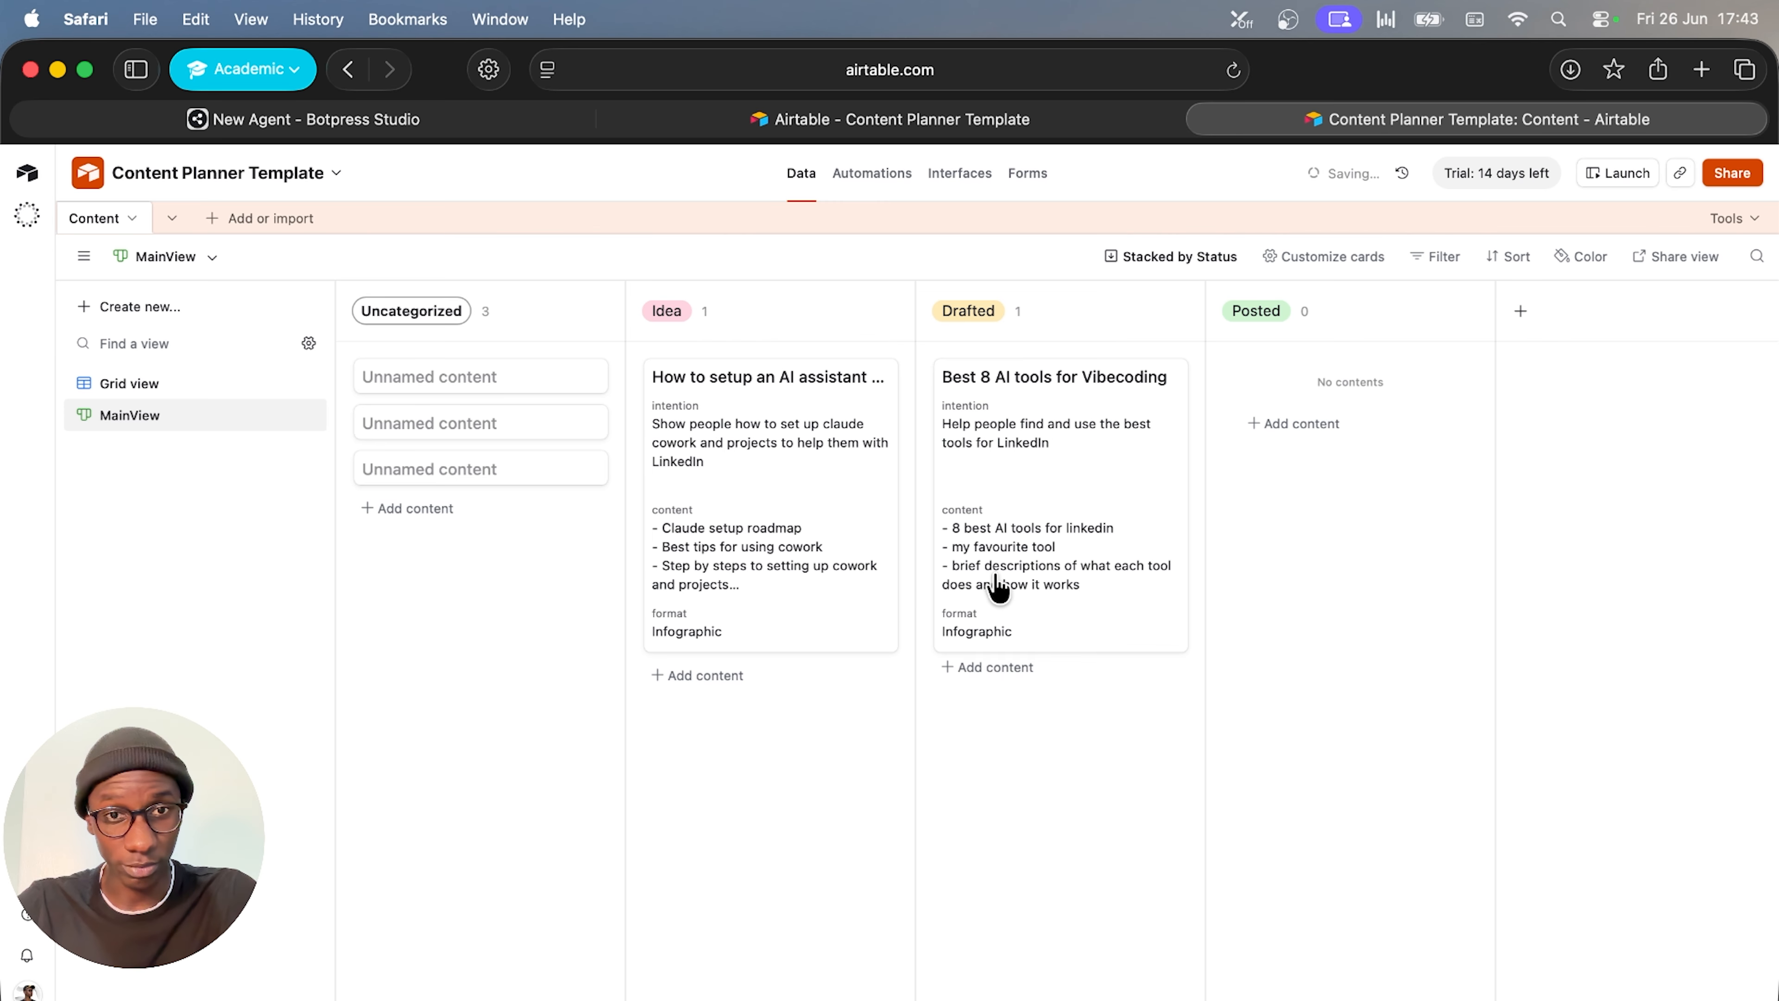
pyautogui.click(1046, 471)
pyautogui.click(826, 548)
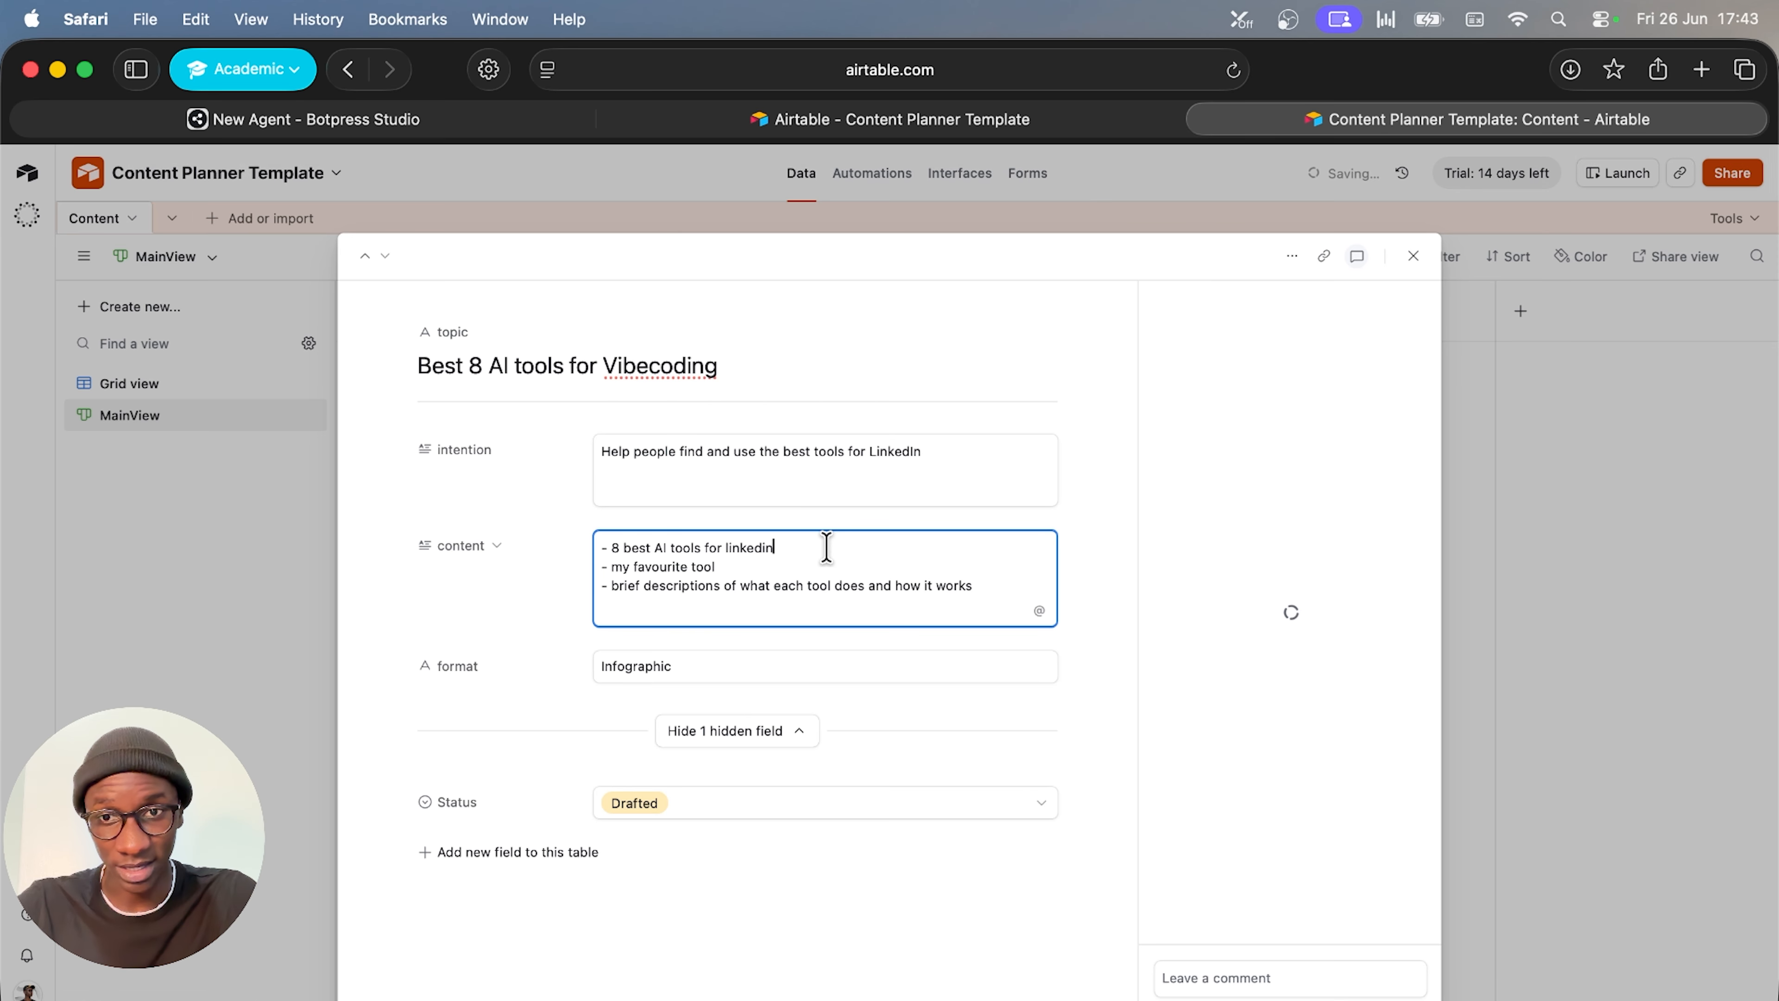
pyautogui.click(1414, 257)
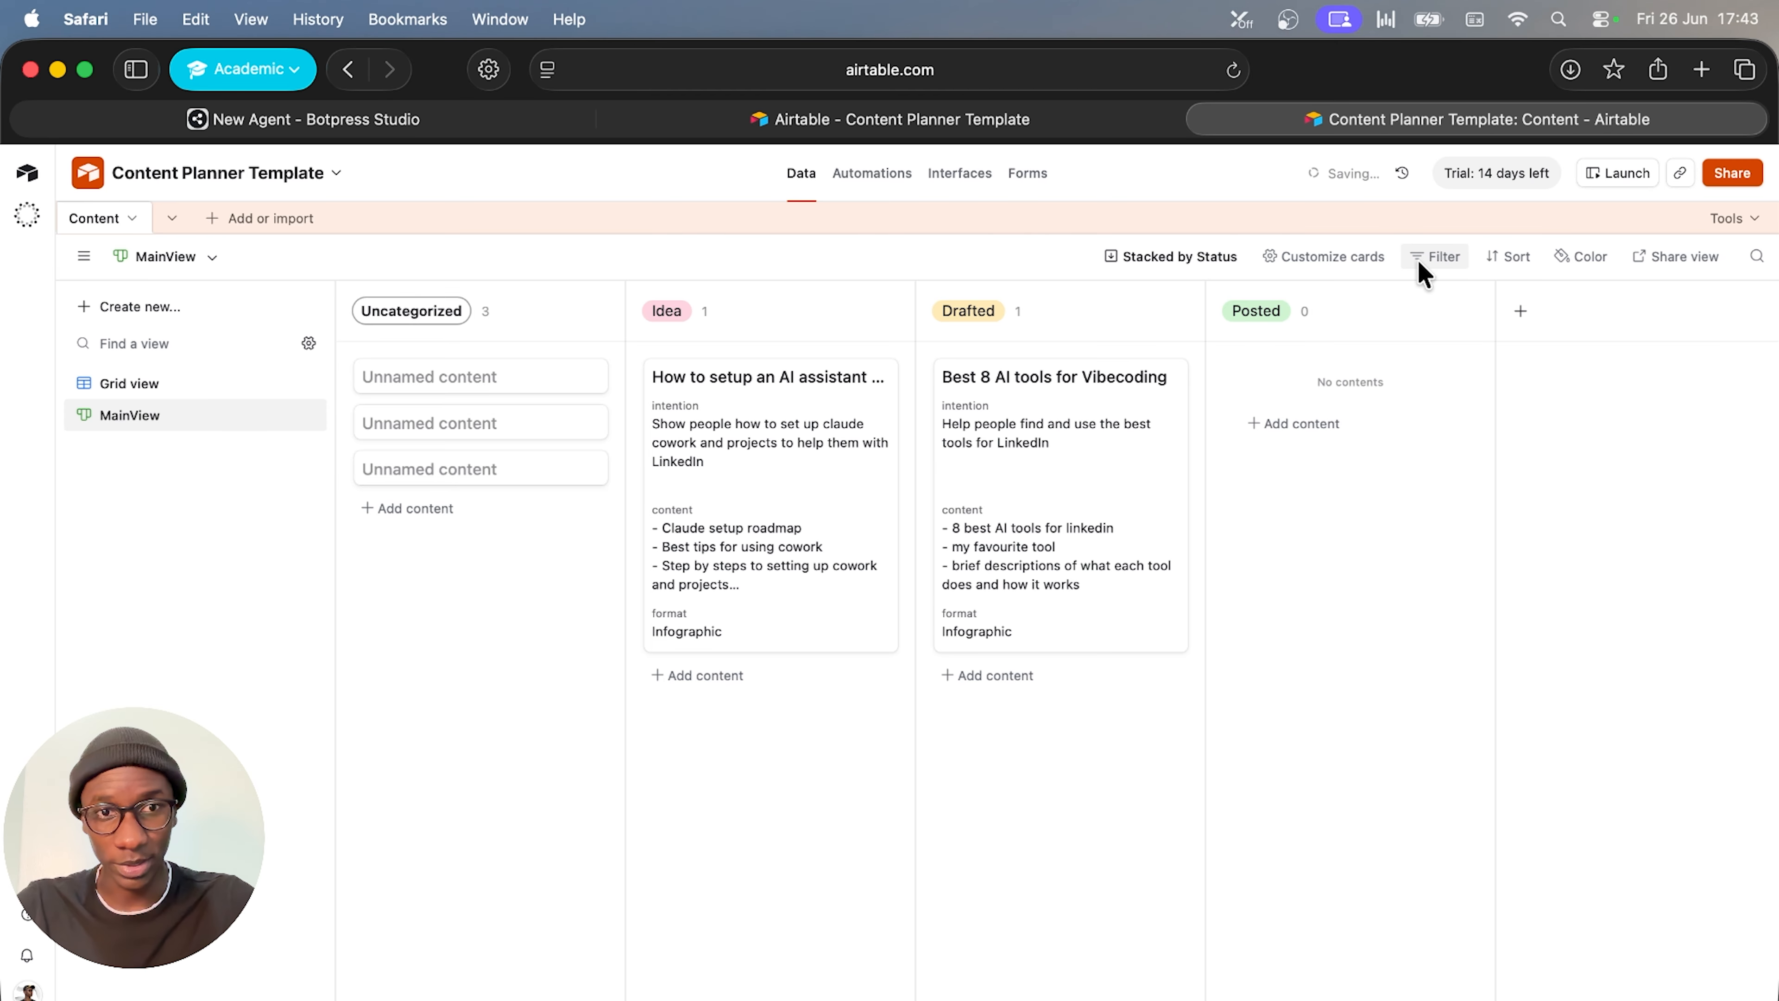
# Move the "Best 8 AI tools for Vibecoding" card to Posted, back to Idea, and again to Drafted
pyautogui.moveTo(1104, 504); pyautogui.dragTo(1433, 505)
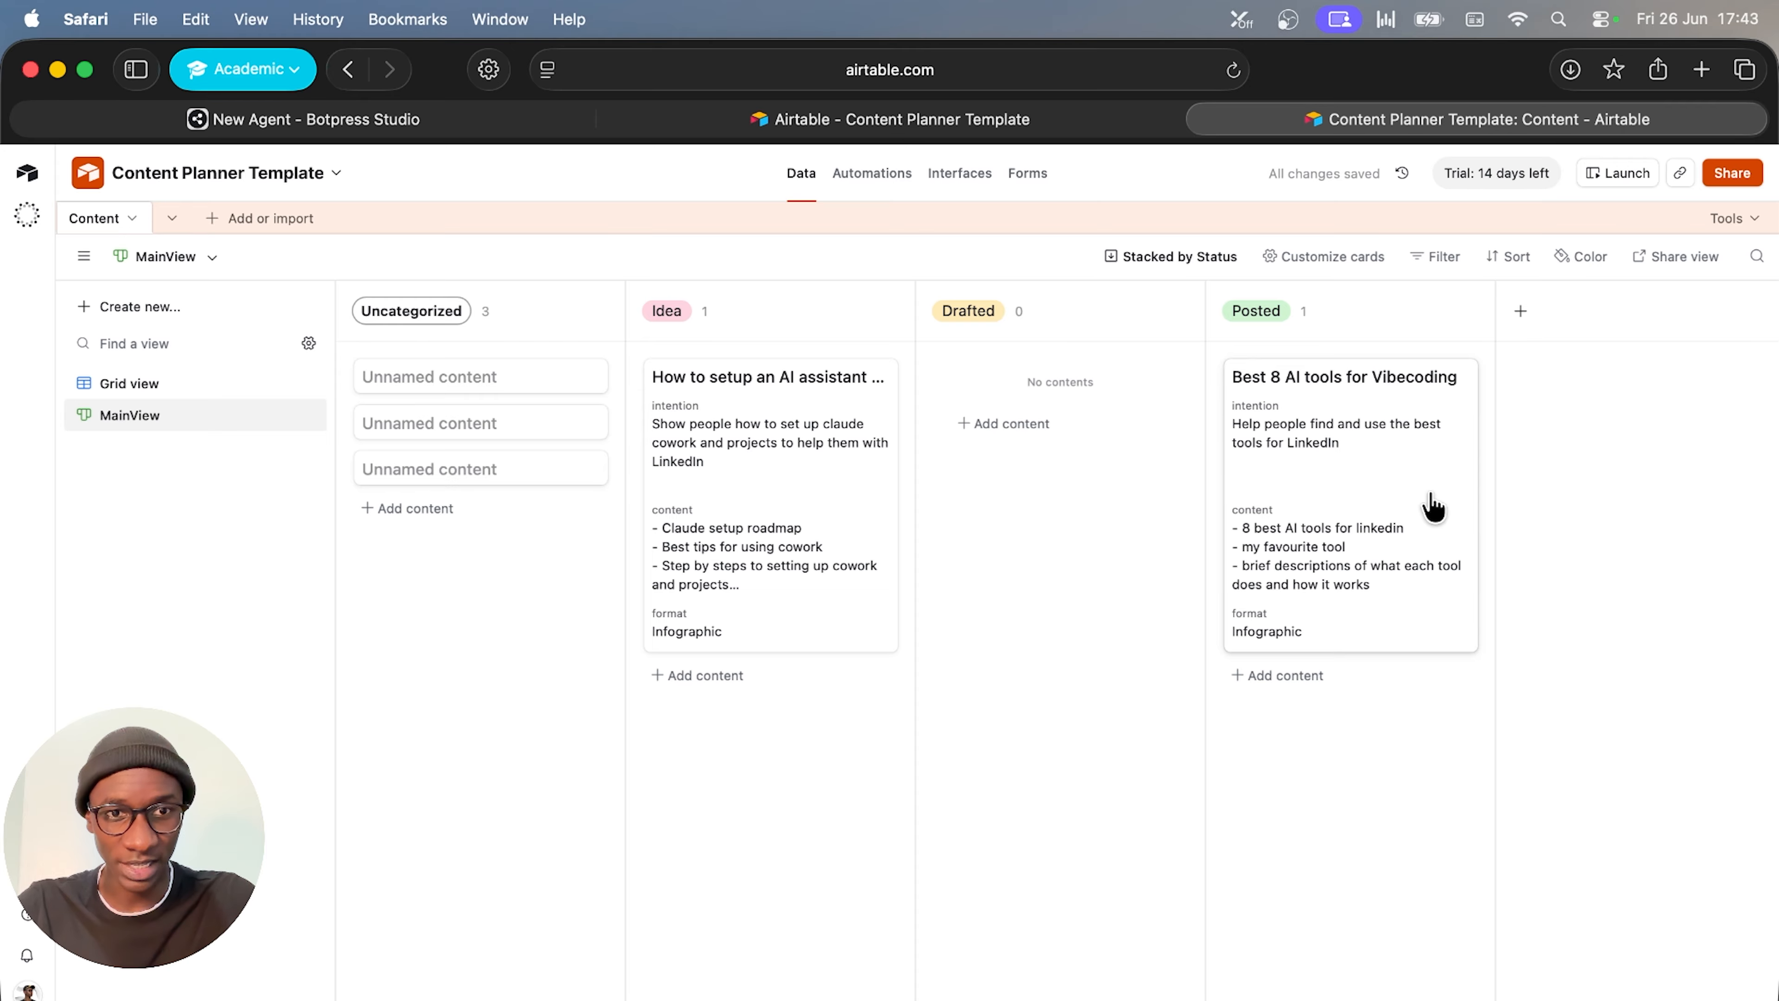
pyautogui.moveTo(1433, 504); pyautogui.dragTo(866, 477)
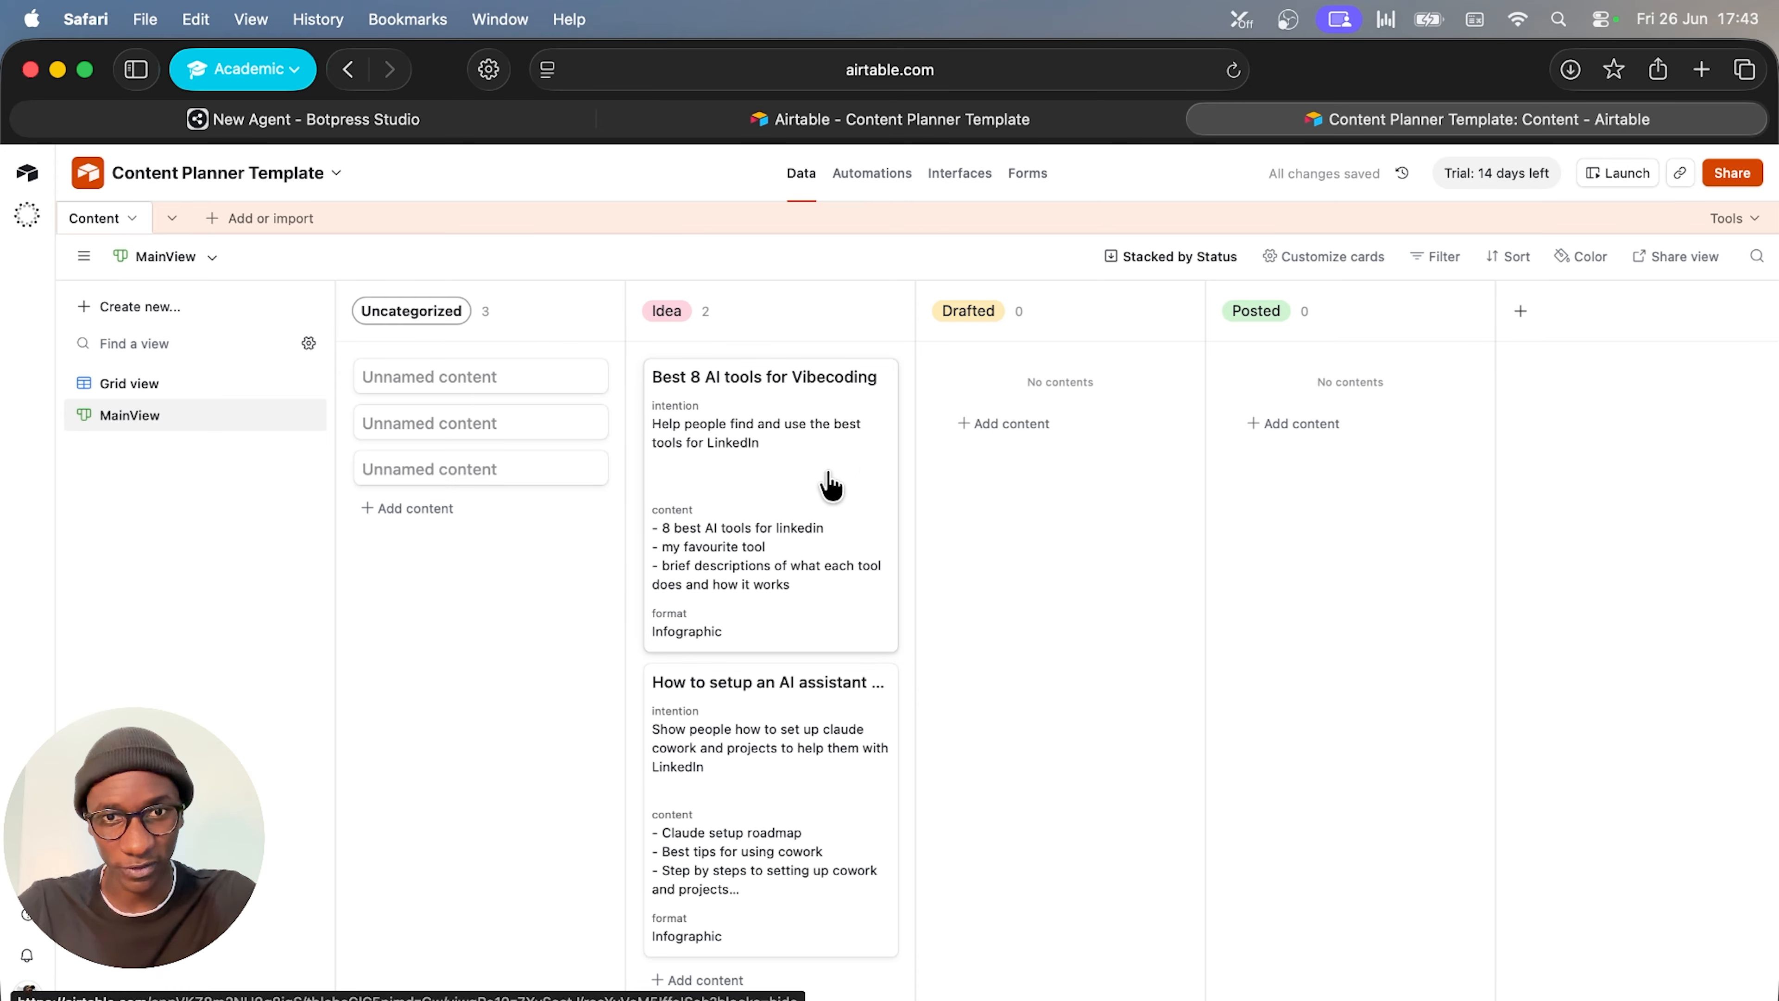
pyautogui.moveTo(826, 485); pyautogui.dragTo(1079, 511)
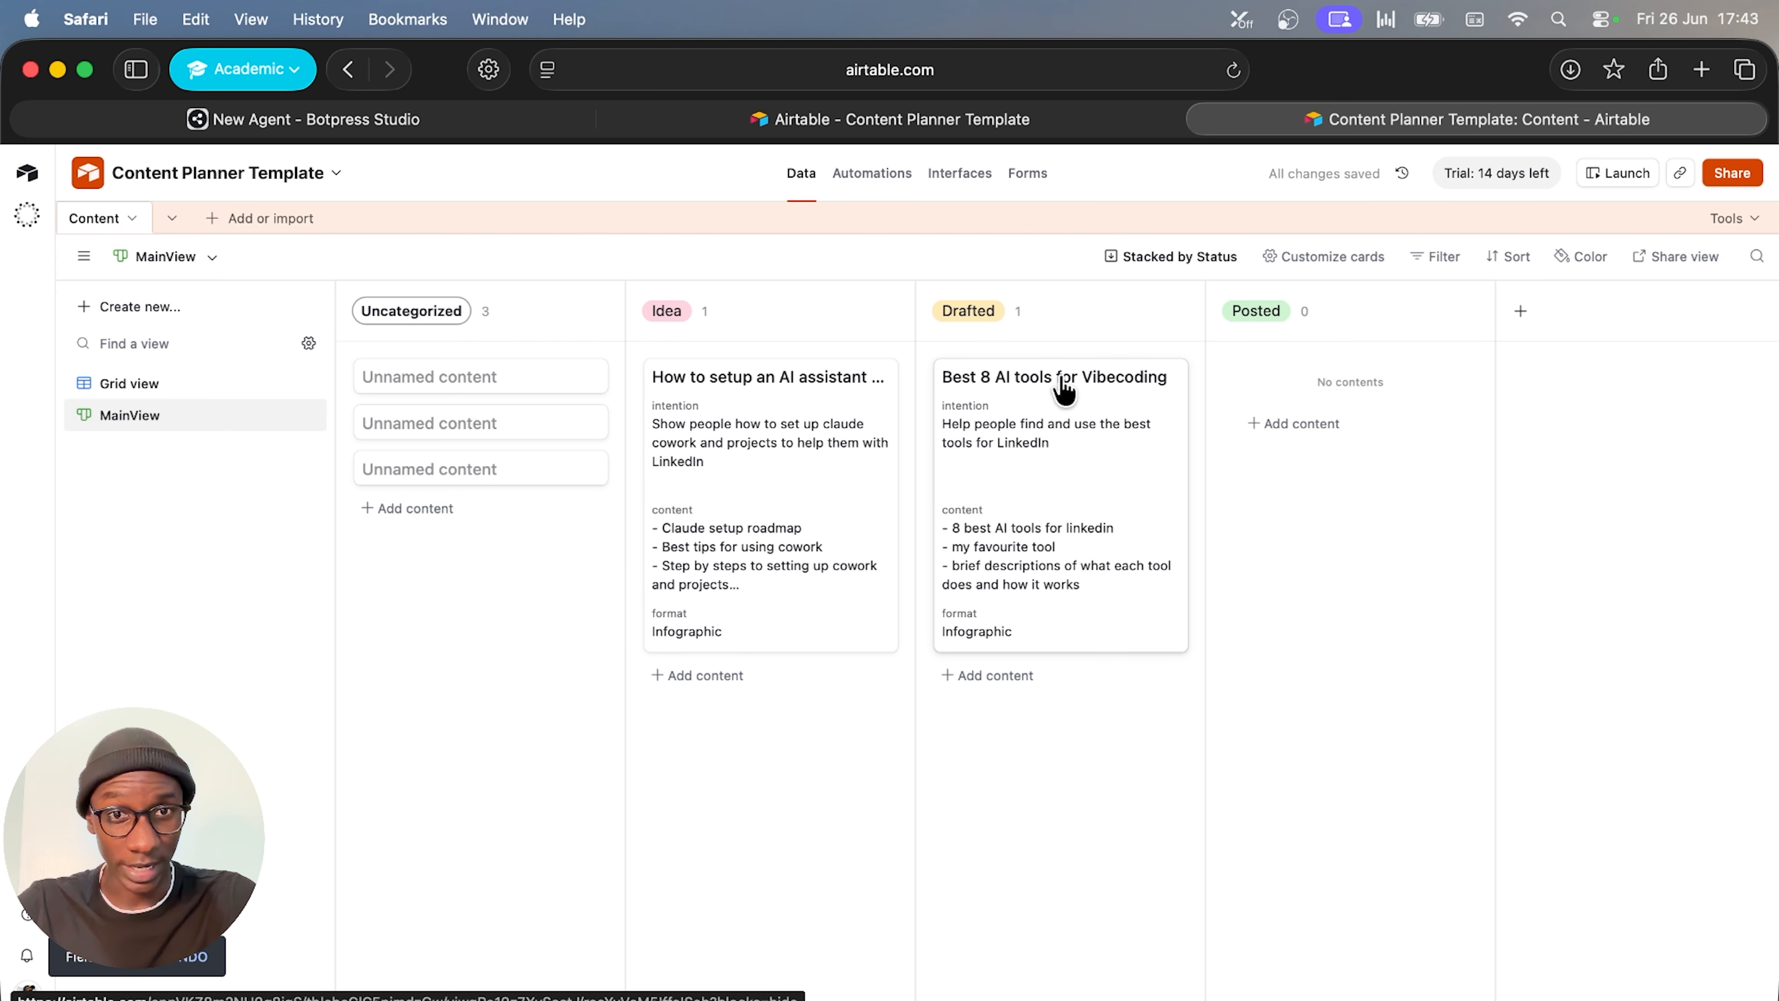
# Add a magenta status stack named "Edited" to the board and place it between Drafted and Posted
pyautogui.click(1521, 310)
pyautogui.write('E')
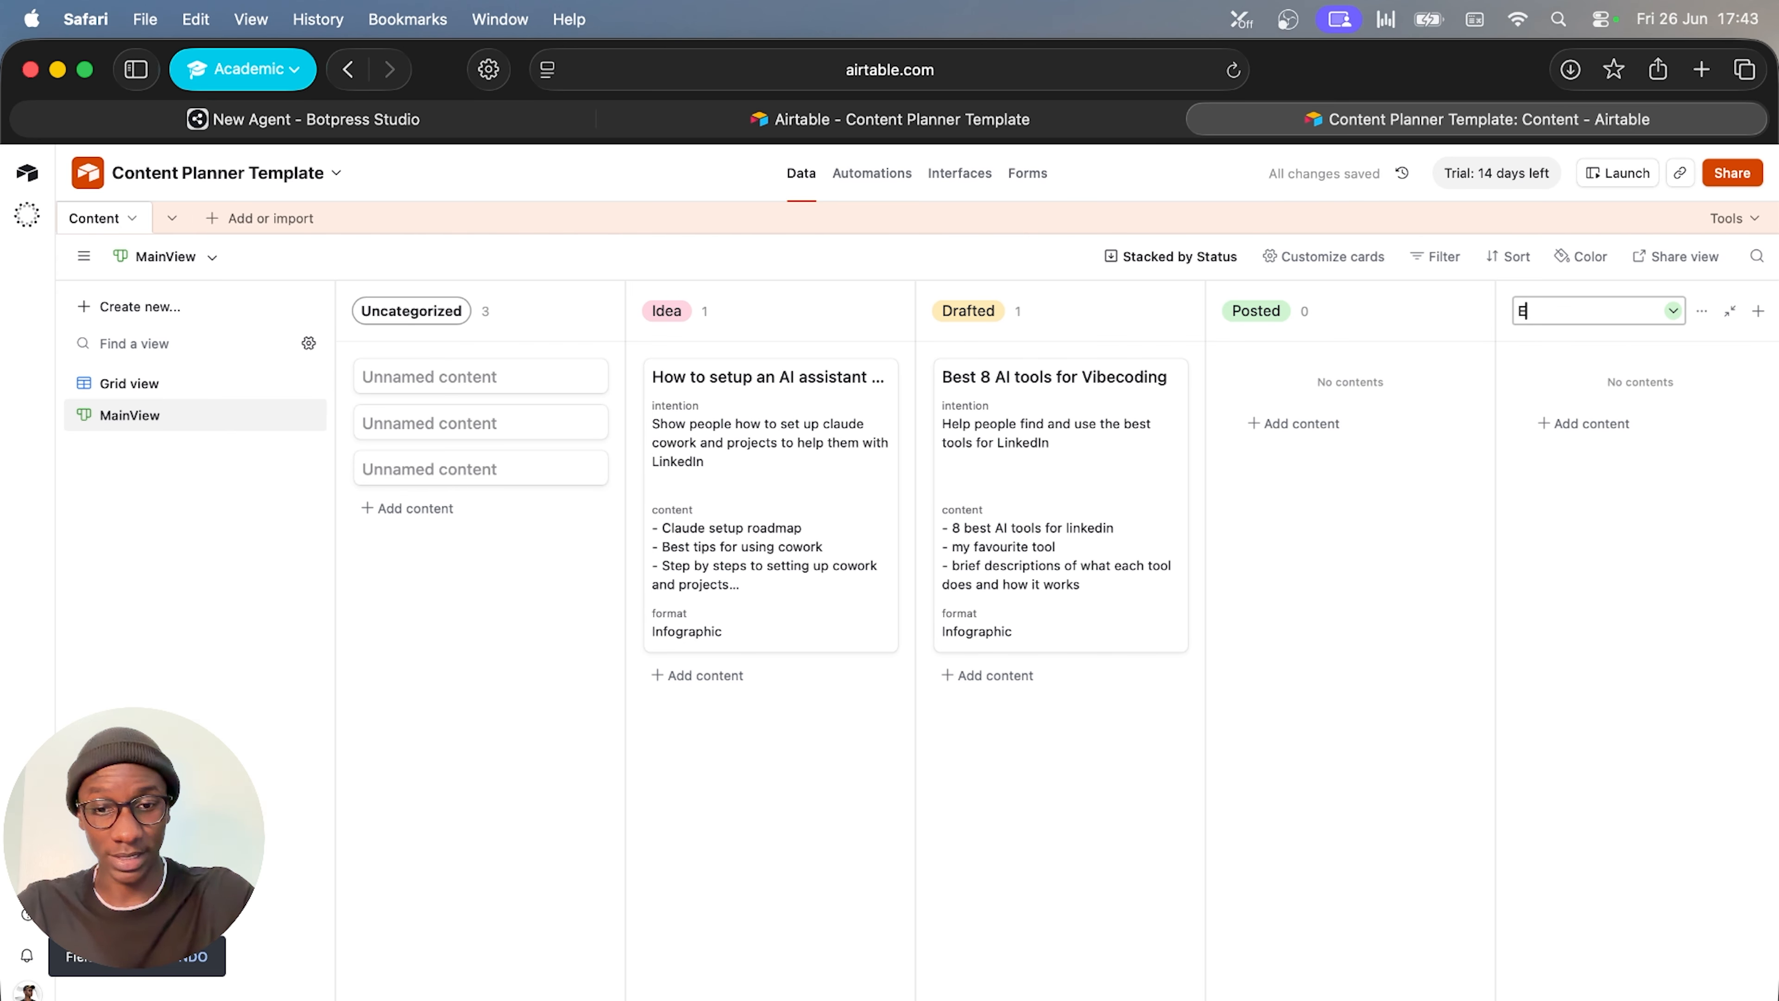
pyautogui.write('dited')
pyautogui.click(1674, 310)
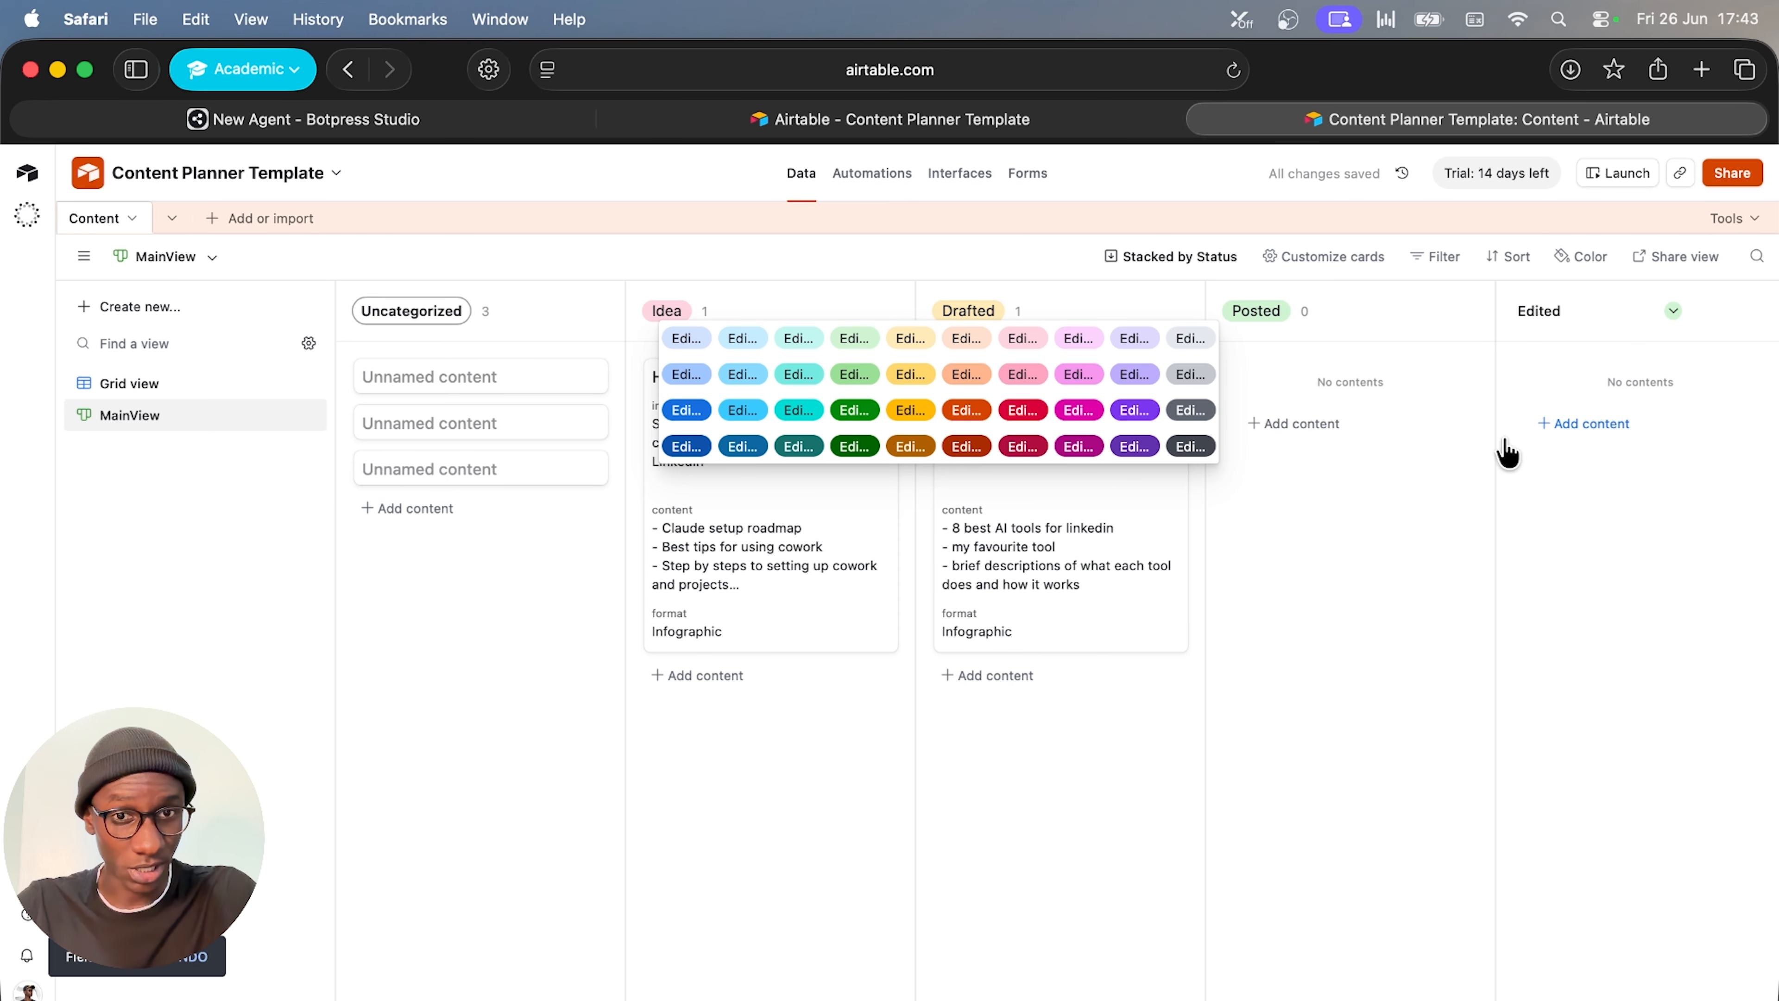
pyautogui.click(1097, 424)
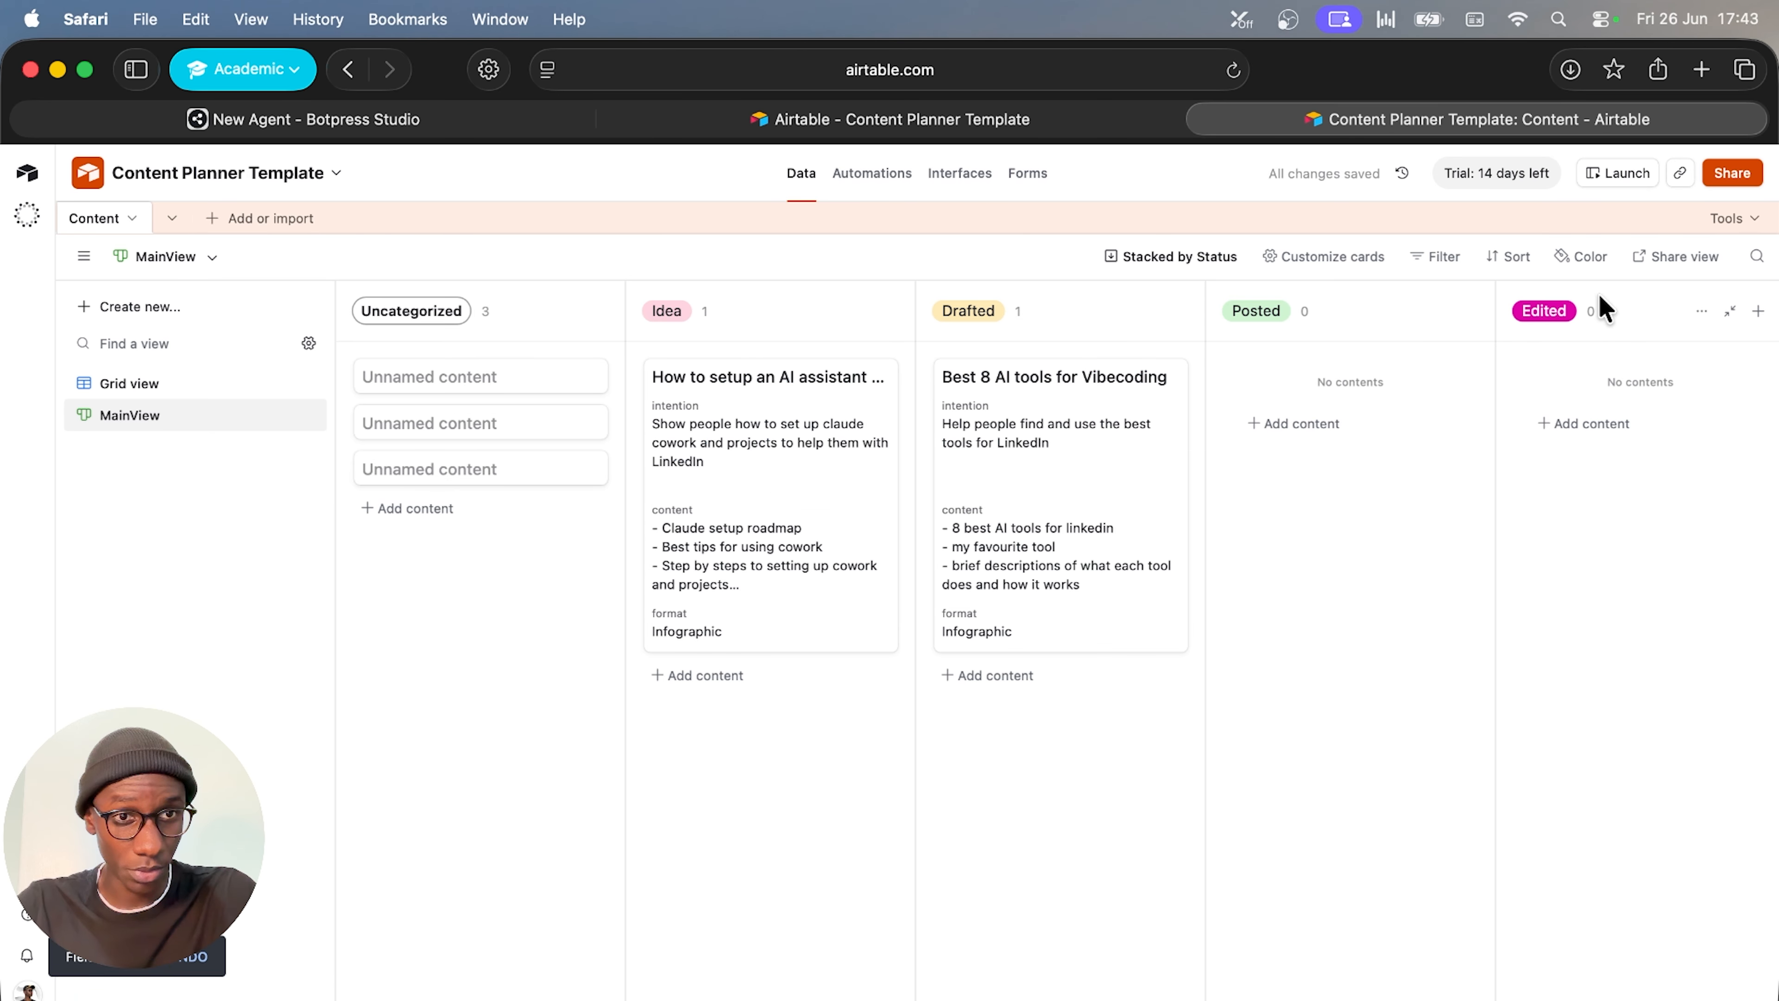
pyautogui.moveTo(1605, 306); pyautogui.dragTo(1306, 308)
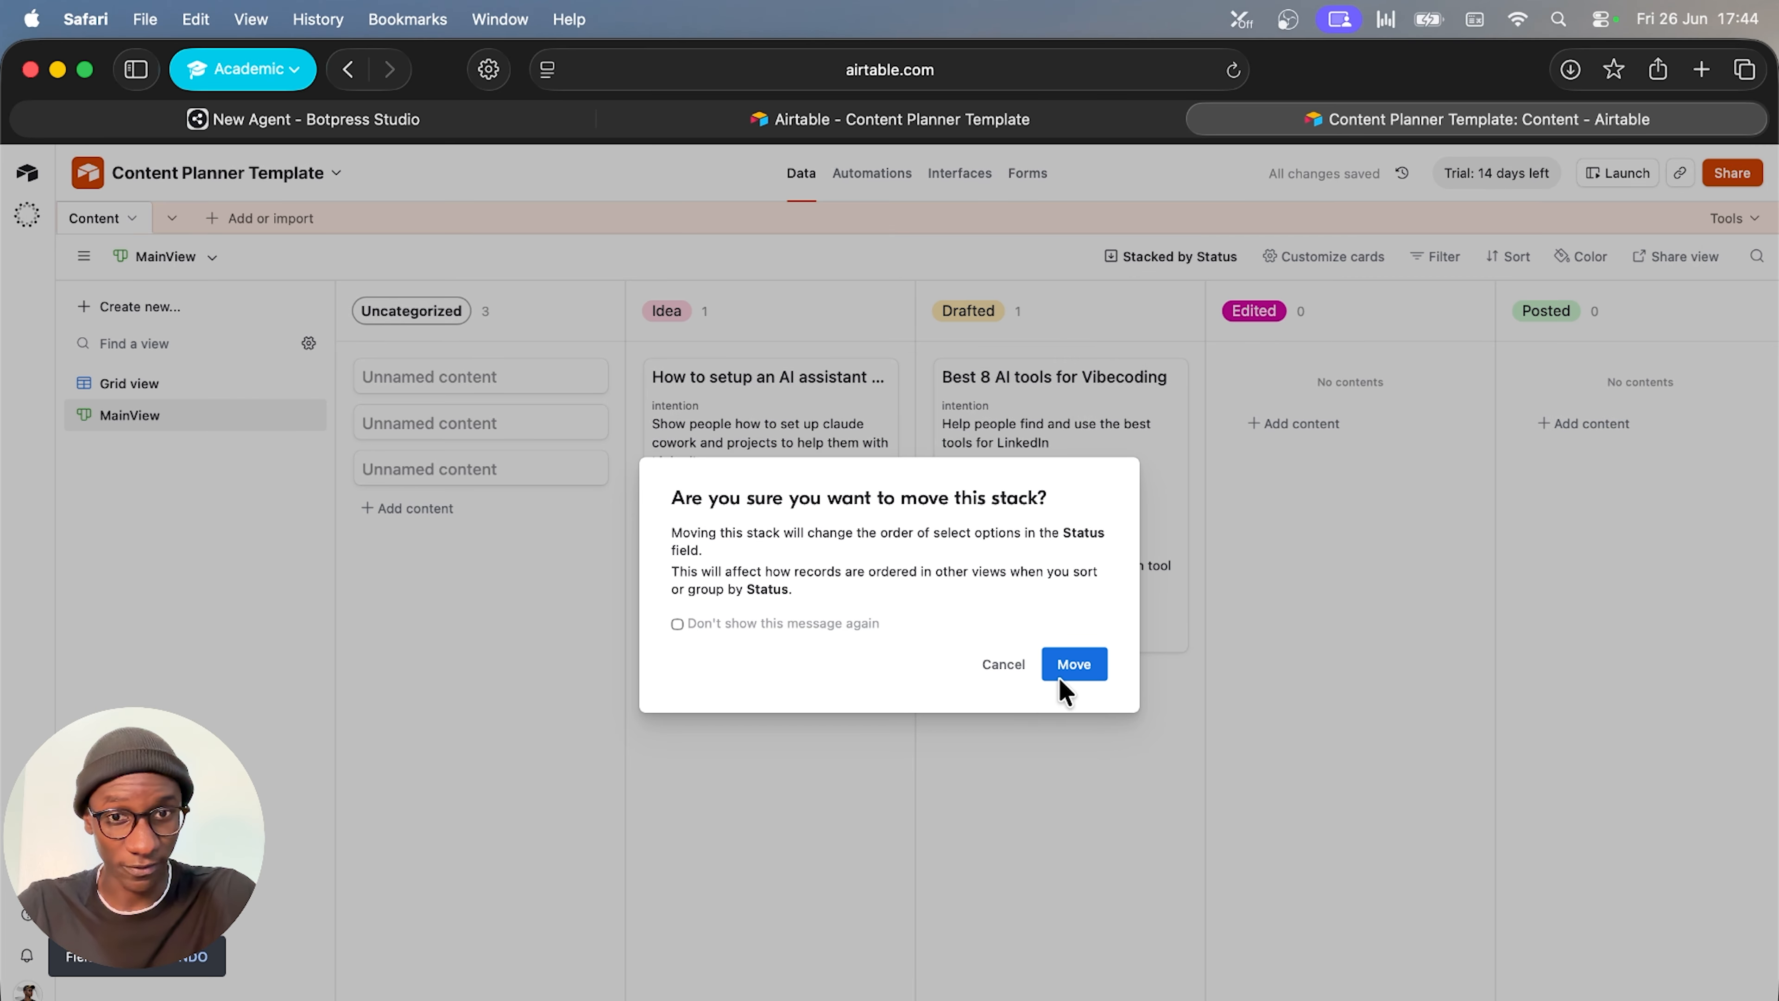
pyautogui.click(1073, 664)
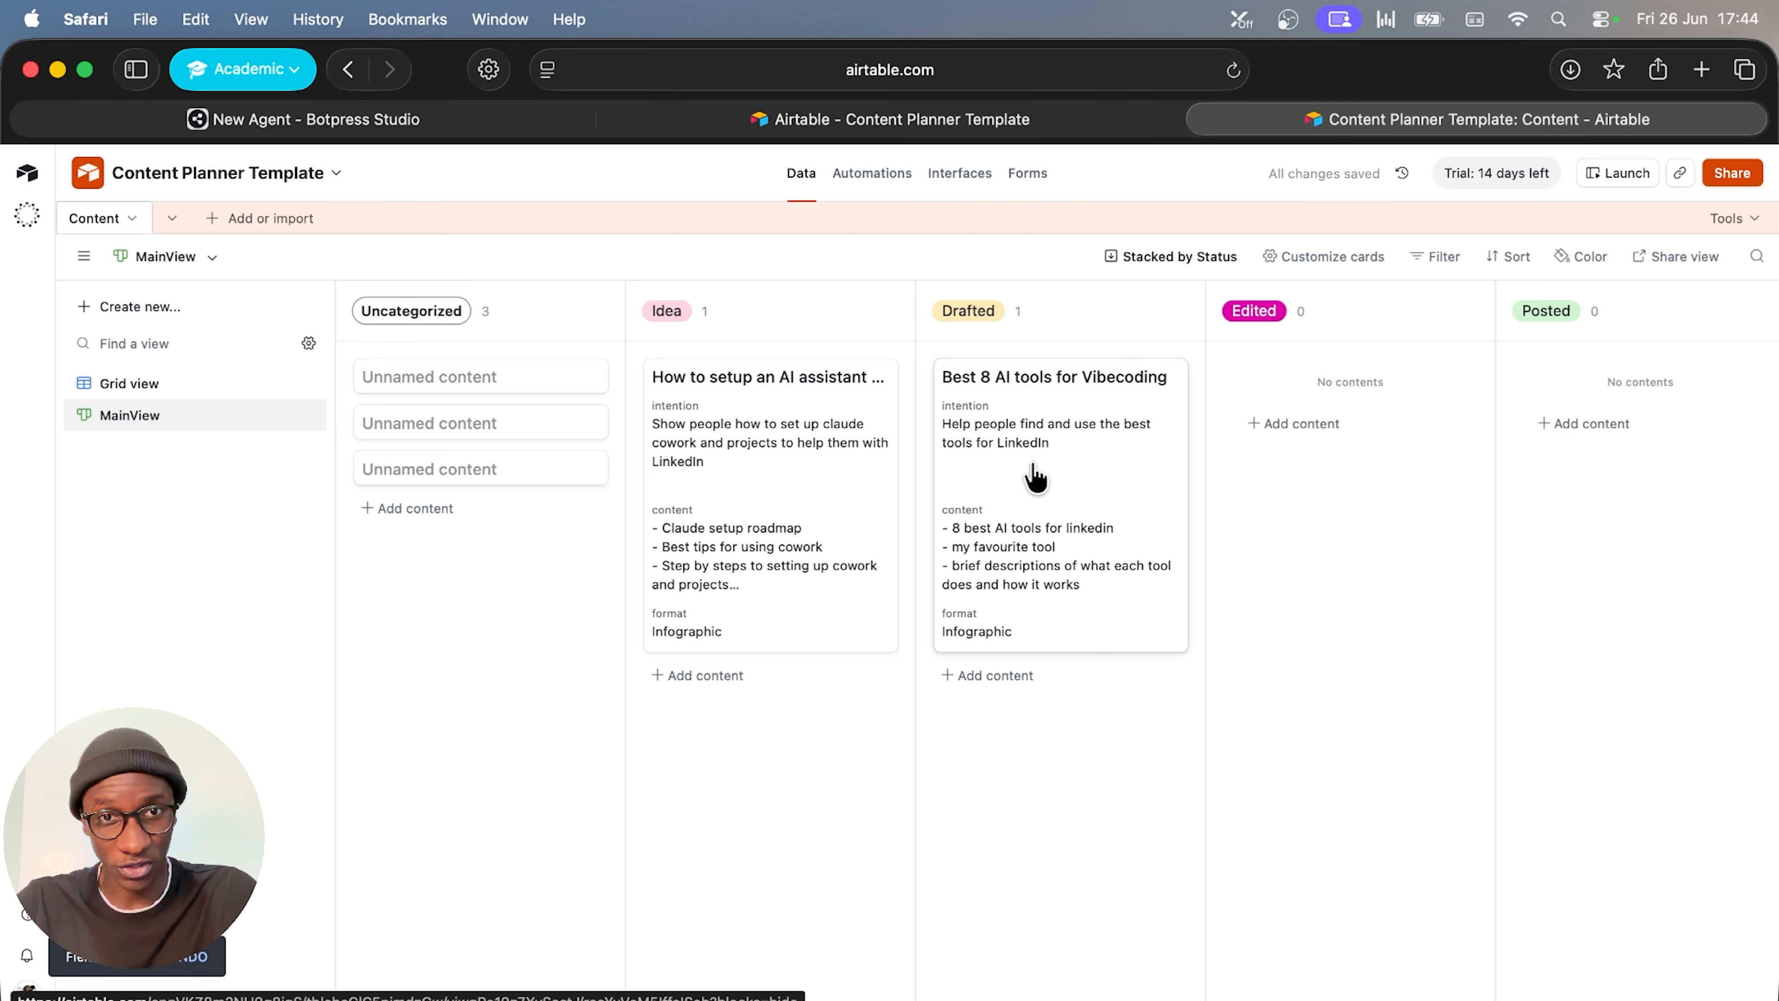
# Move the "Best 8 AI tools for Vibecoding" card to the Edited stack and return it to Idea
pyautogui.moveTo(1032, 477); pyautogui.dragTo(1254, 468)
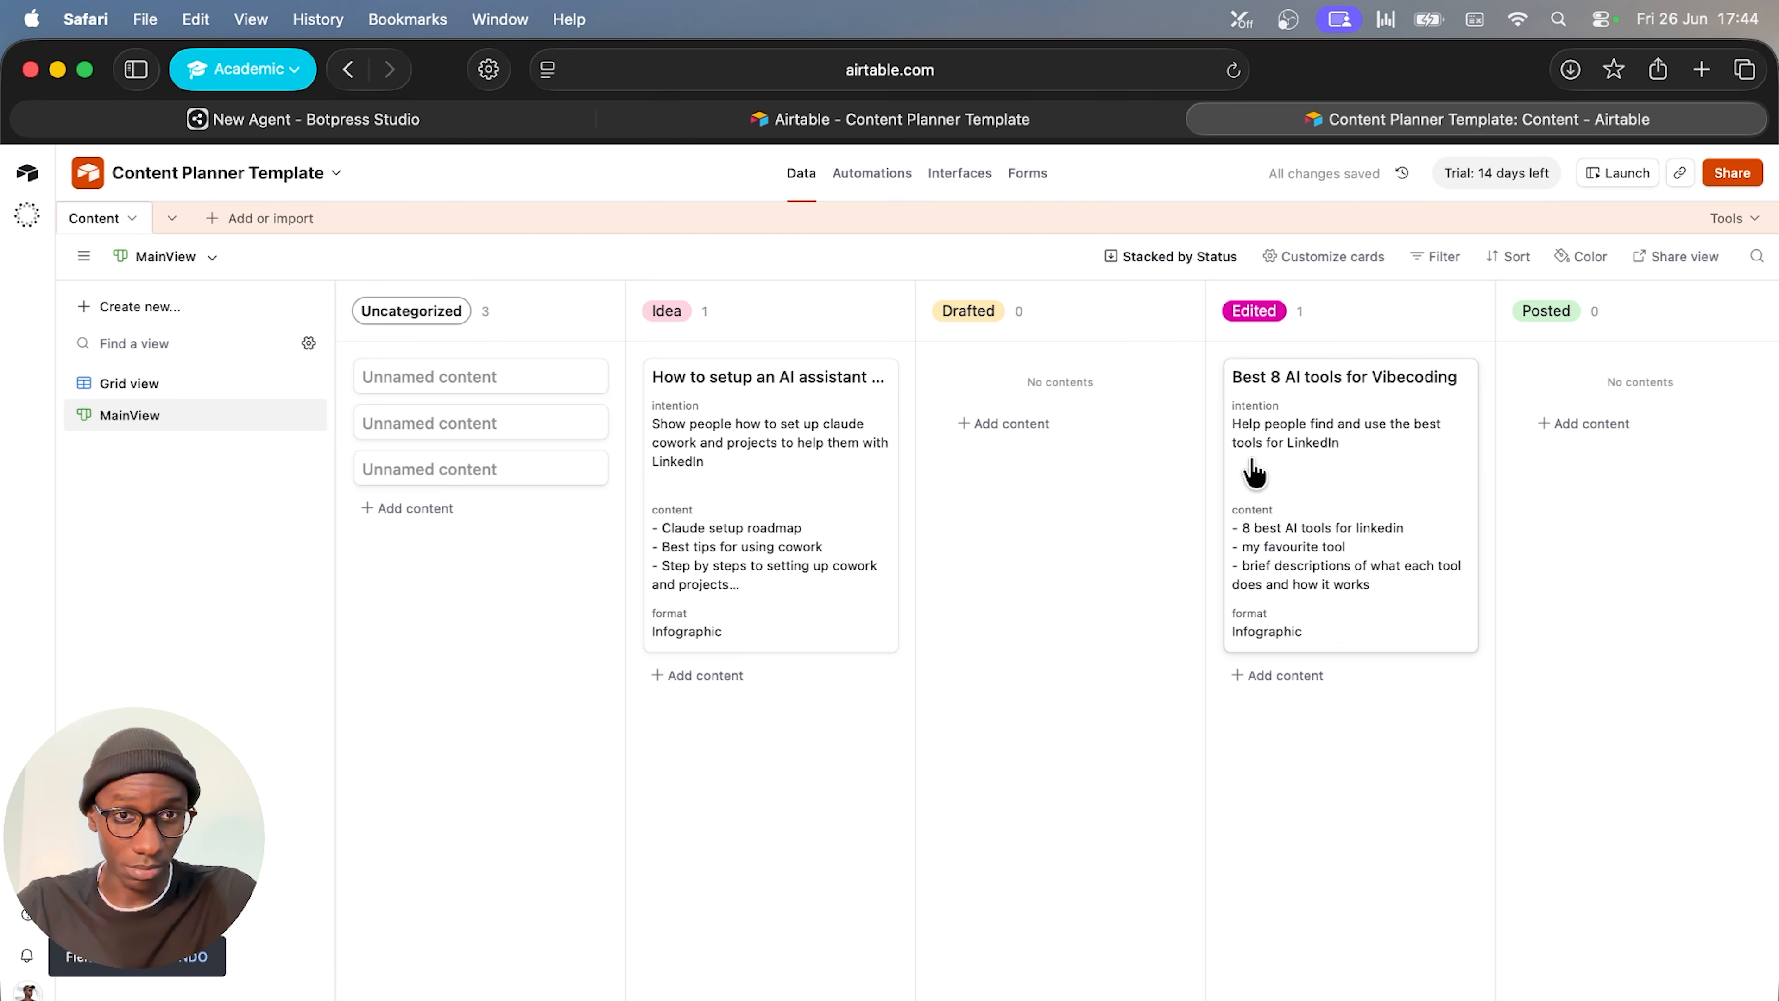
pyautogui.moveTo(1368, 501); pyautogui.dragTo(792, 524)
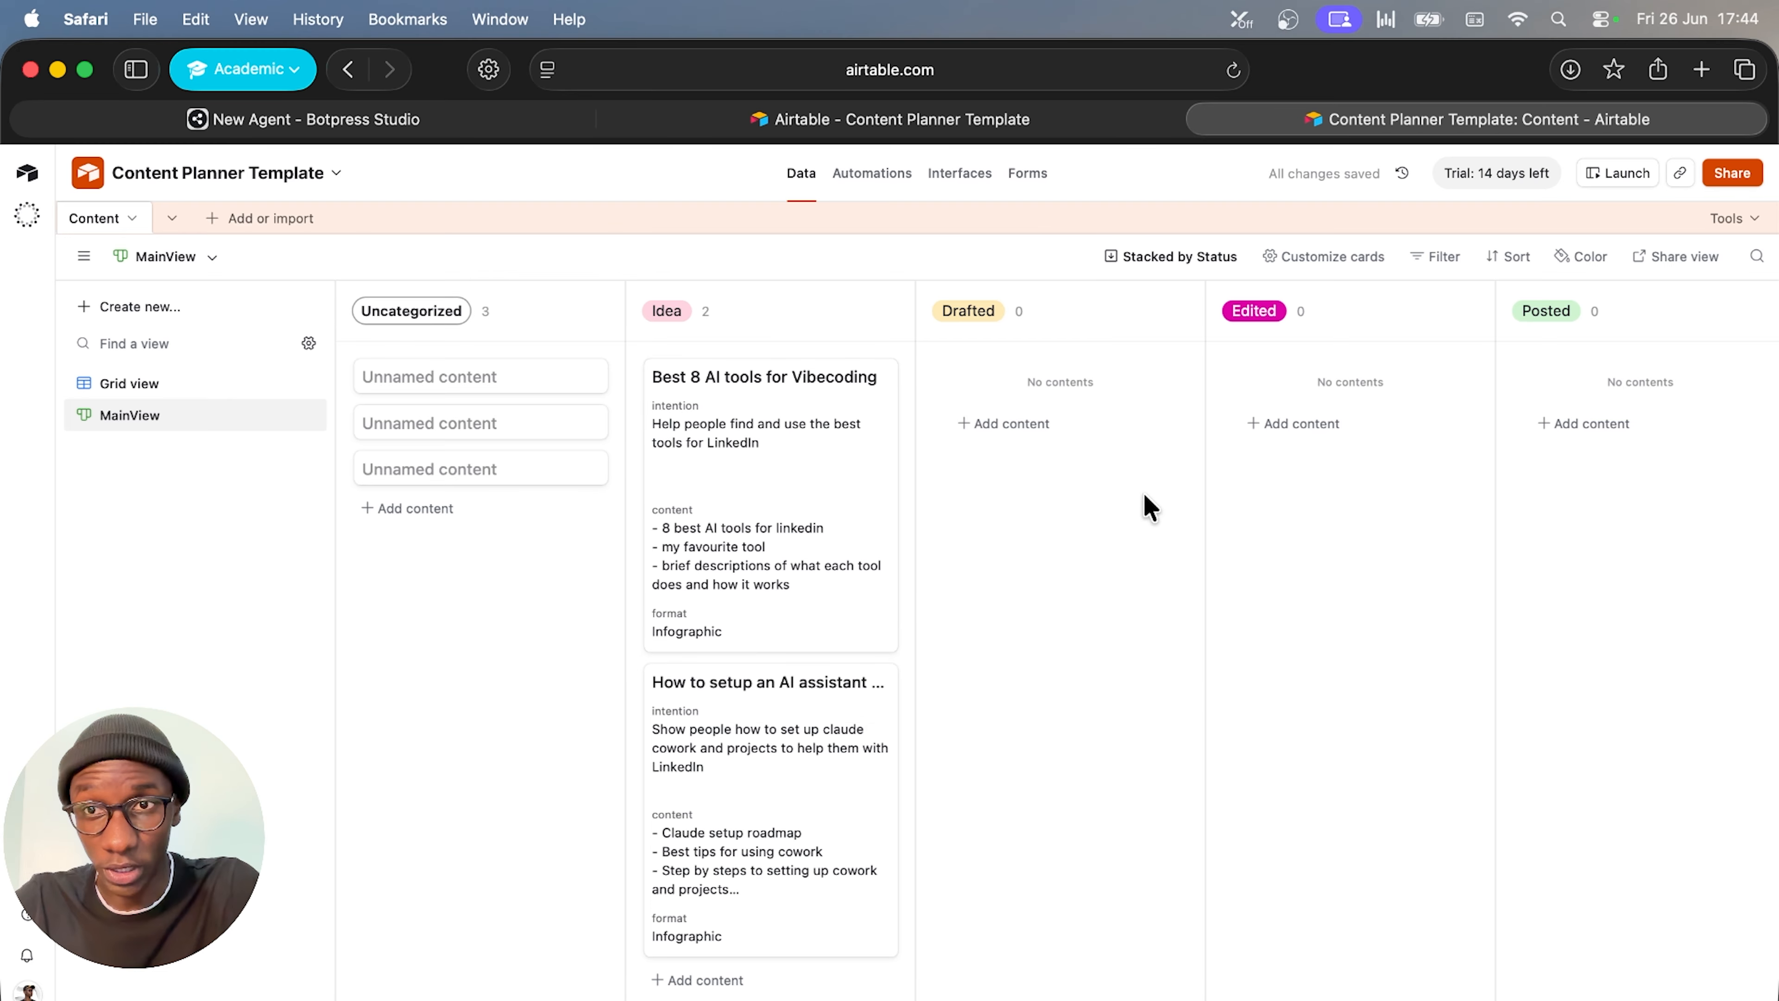
# Rename the copied base to "Content Planner"
pyautogui.click(290, 174)
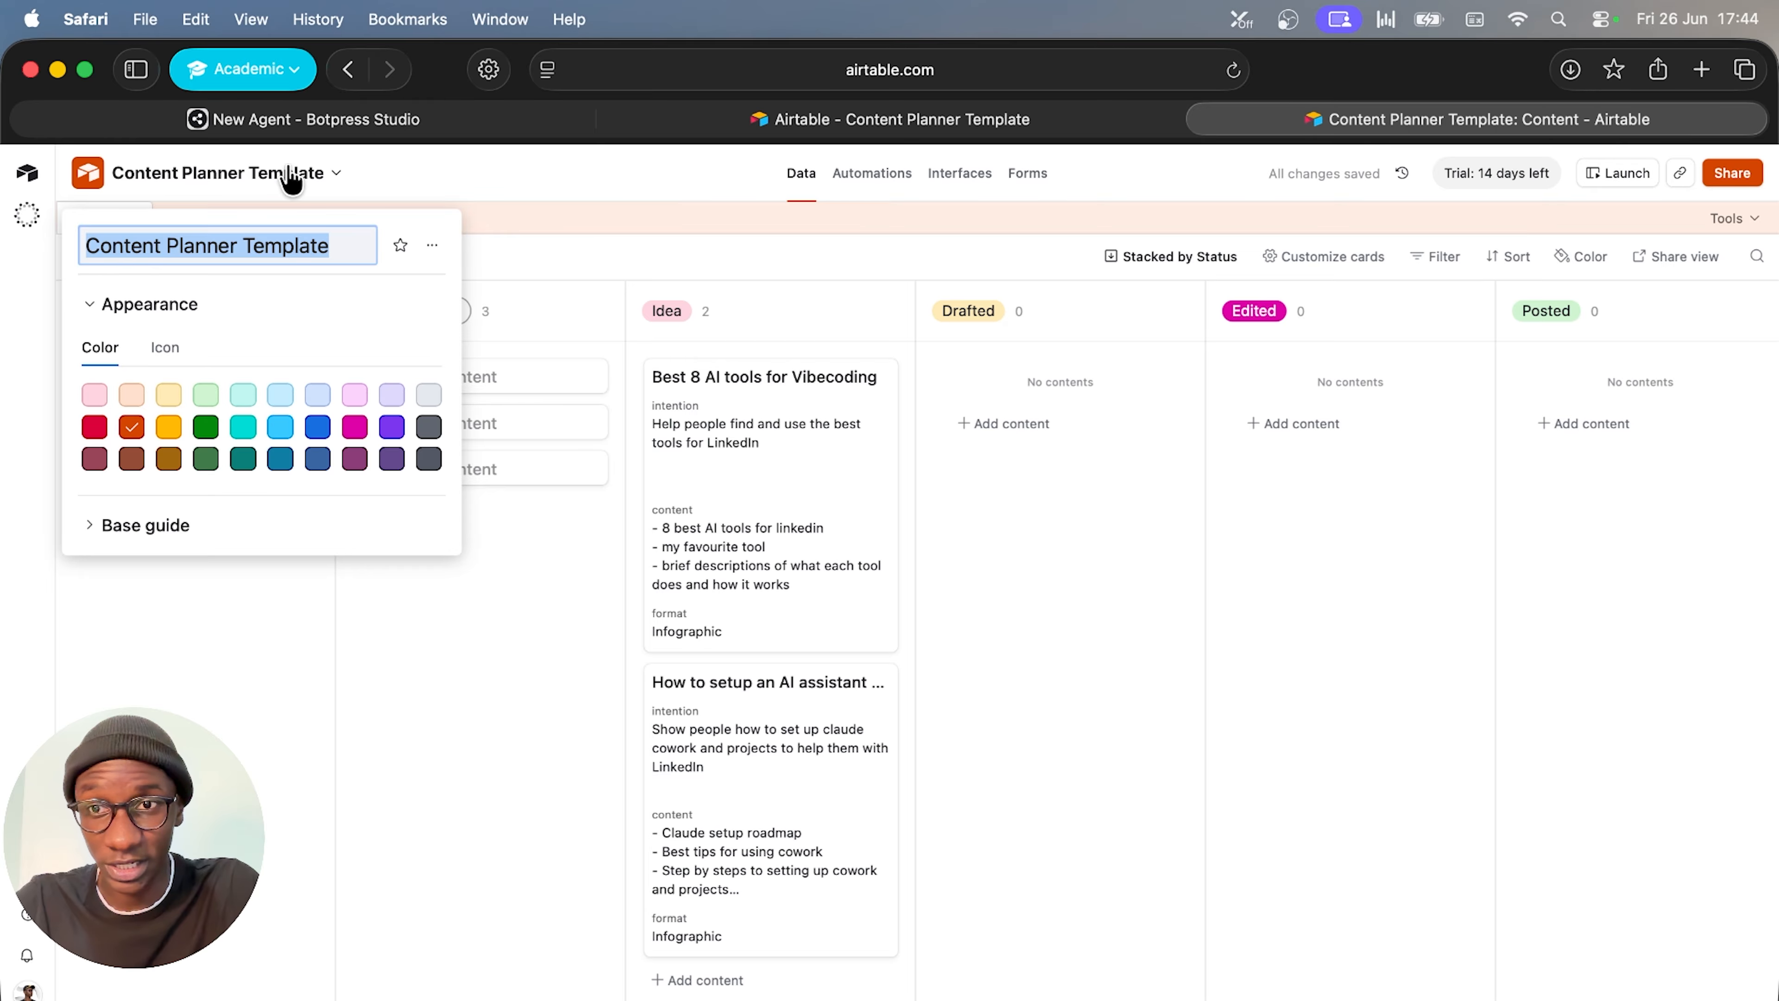
pyautogui.click(331, 250)
pyautogui.hotkey('shift', 'Left')
pyautogui.hotkey('shift', 'Left')
pyautogui.hotkey('shift', 'Left')
pyautogui.hotkey('shift', 'Left')
pyautogui.hotkey('shift', 'Left')
pyautogui.hotkey('shift', 'Left')
pyautogui.hotkey('shift', 'Left')
pyautogui.hotkey('shift', 'Left')
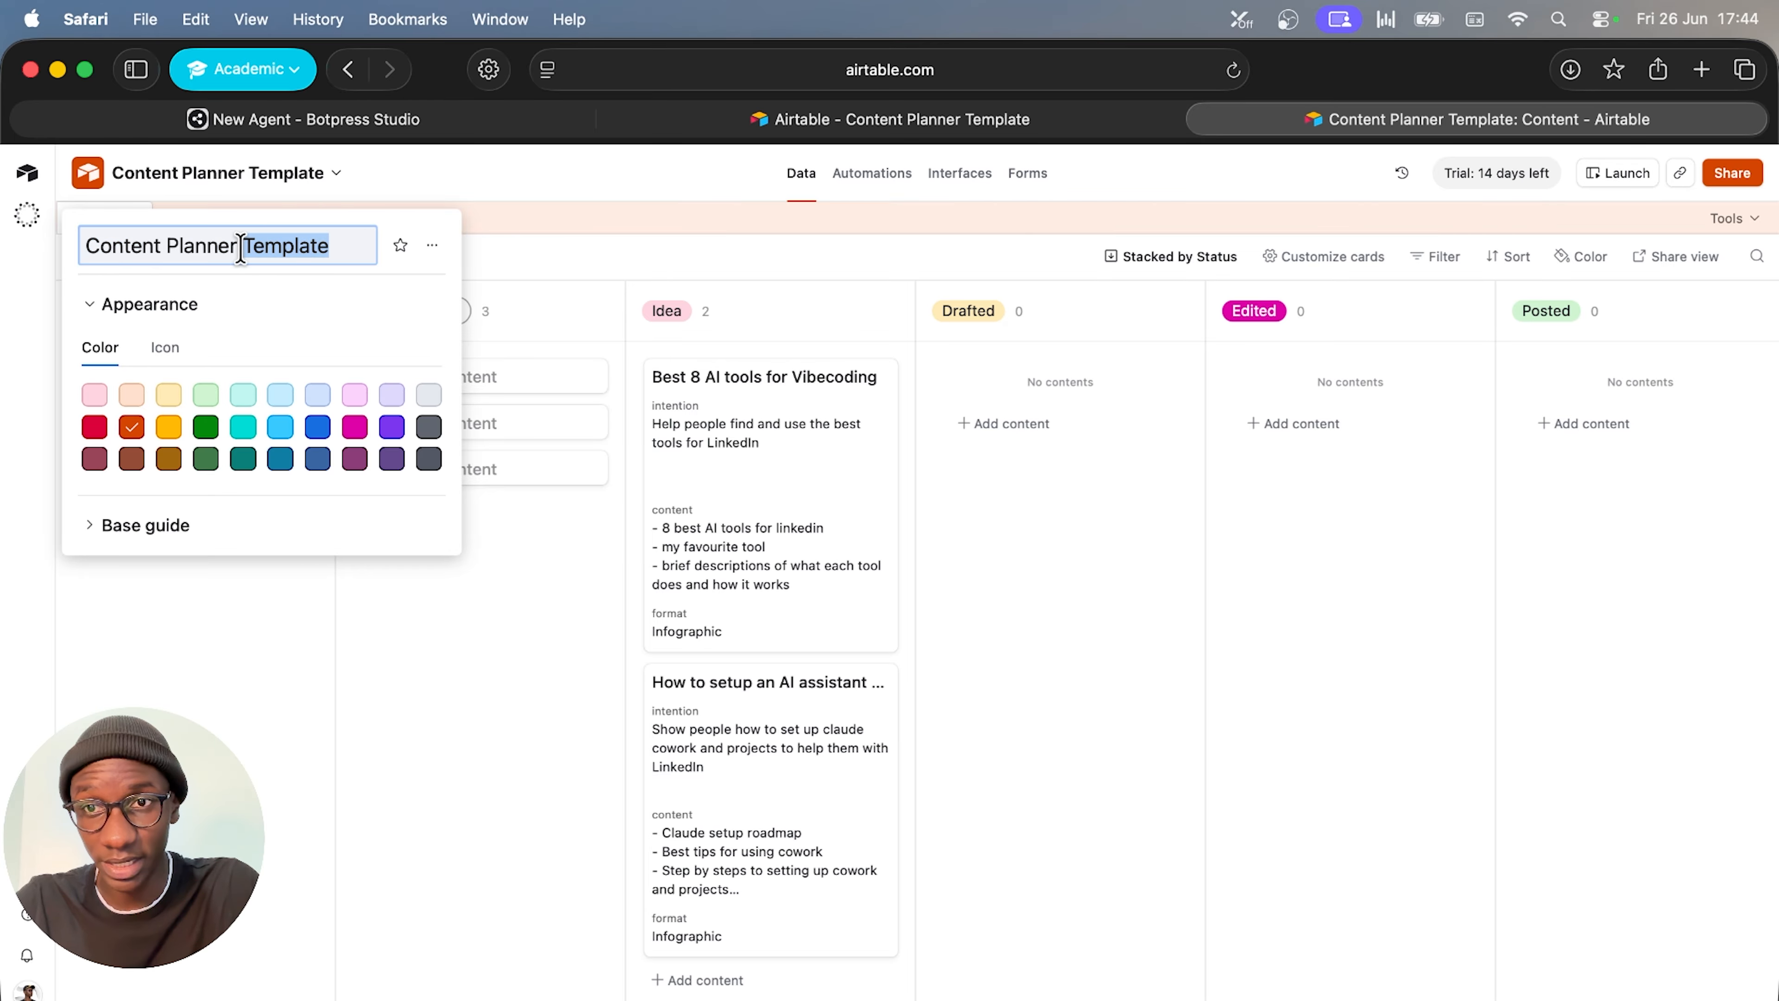
pyautogui.press('BackSpace')
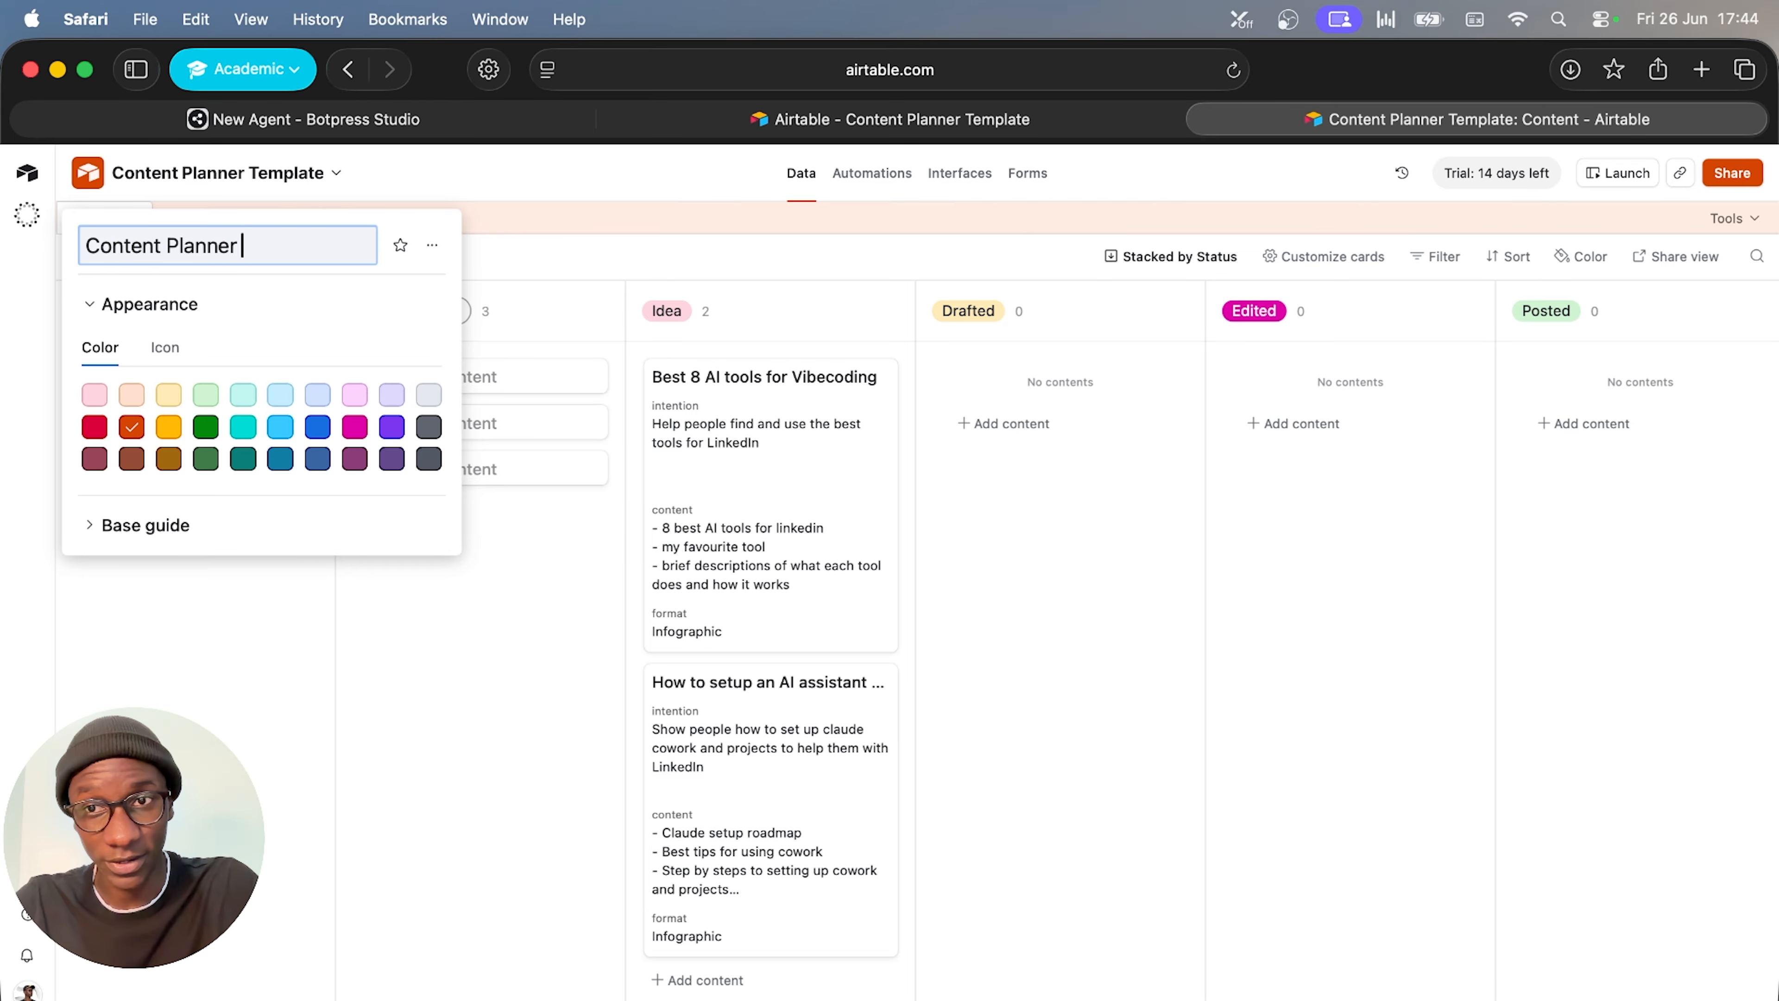
pyautogui.click(657, 284)
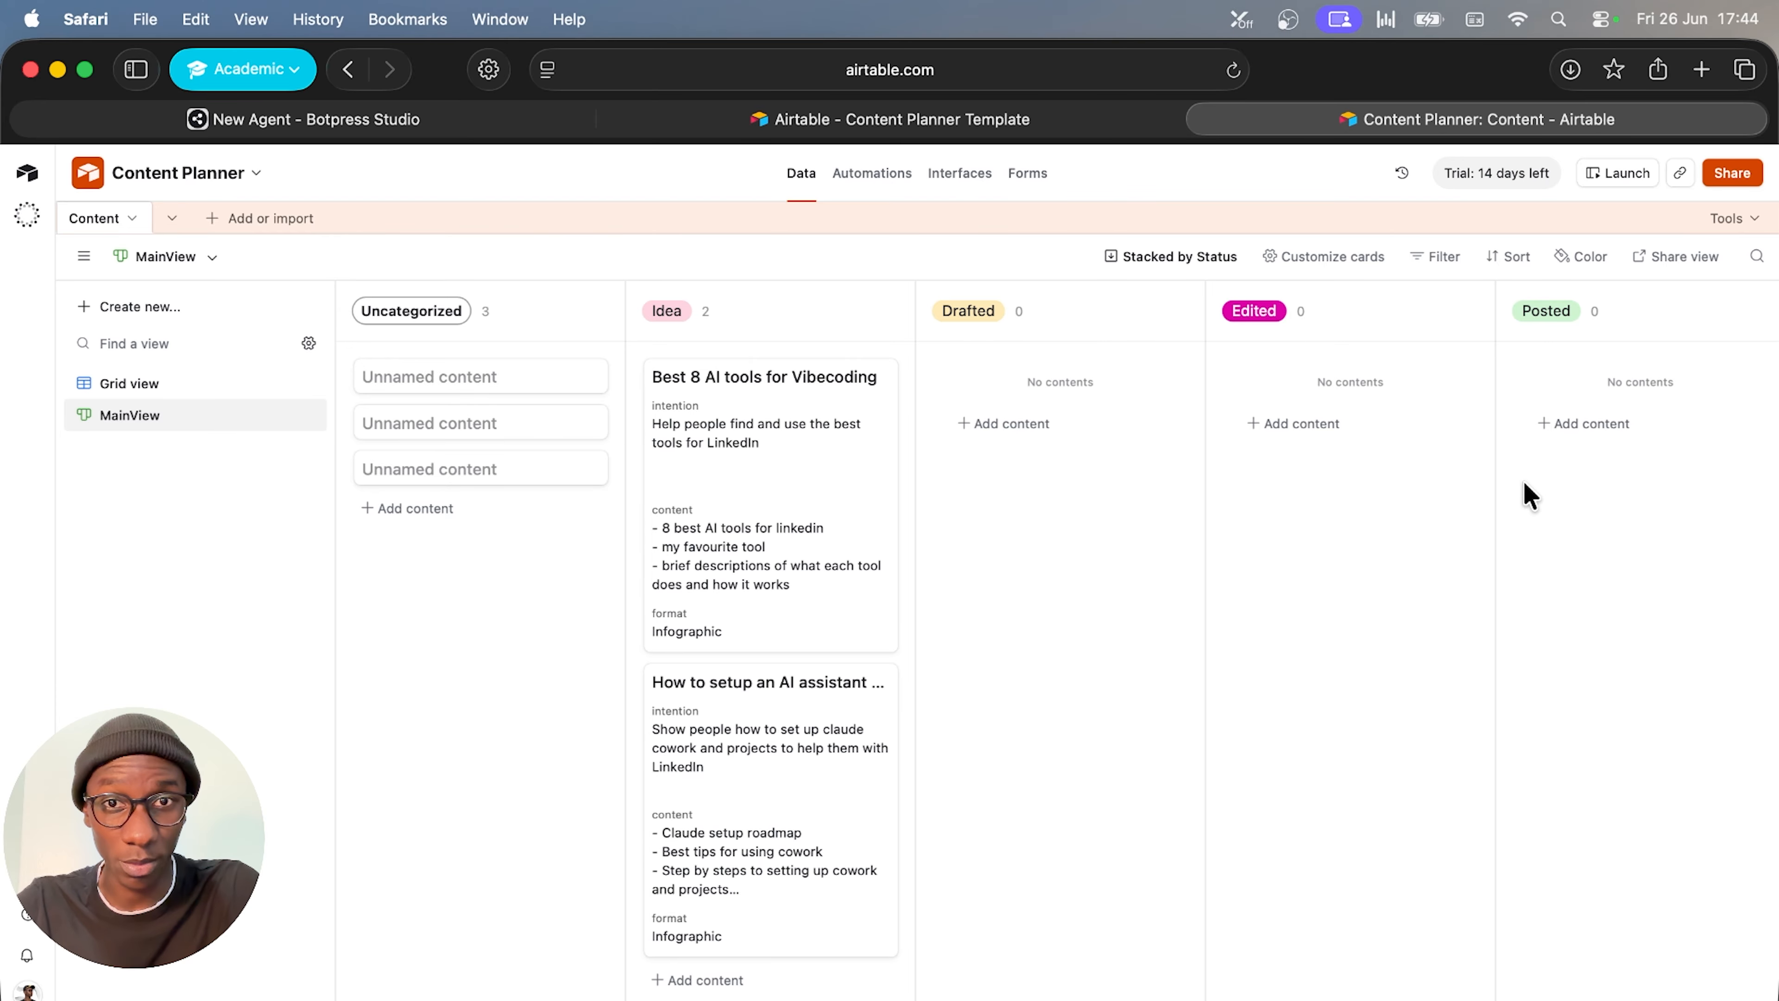
# Switch back to Botpress Studio, find Airtable in the Integration Hub and install the integration
pyautogui.press('super+d')
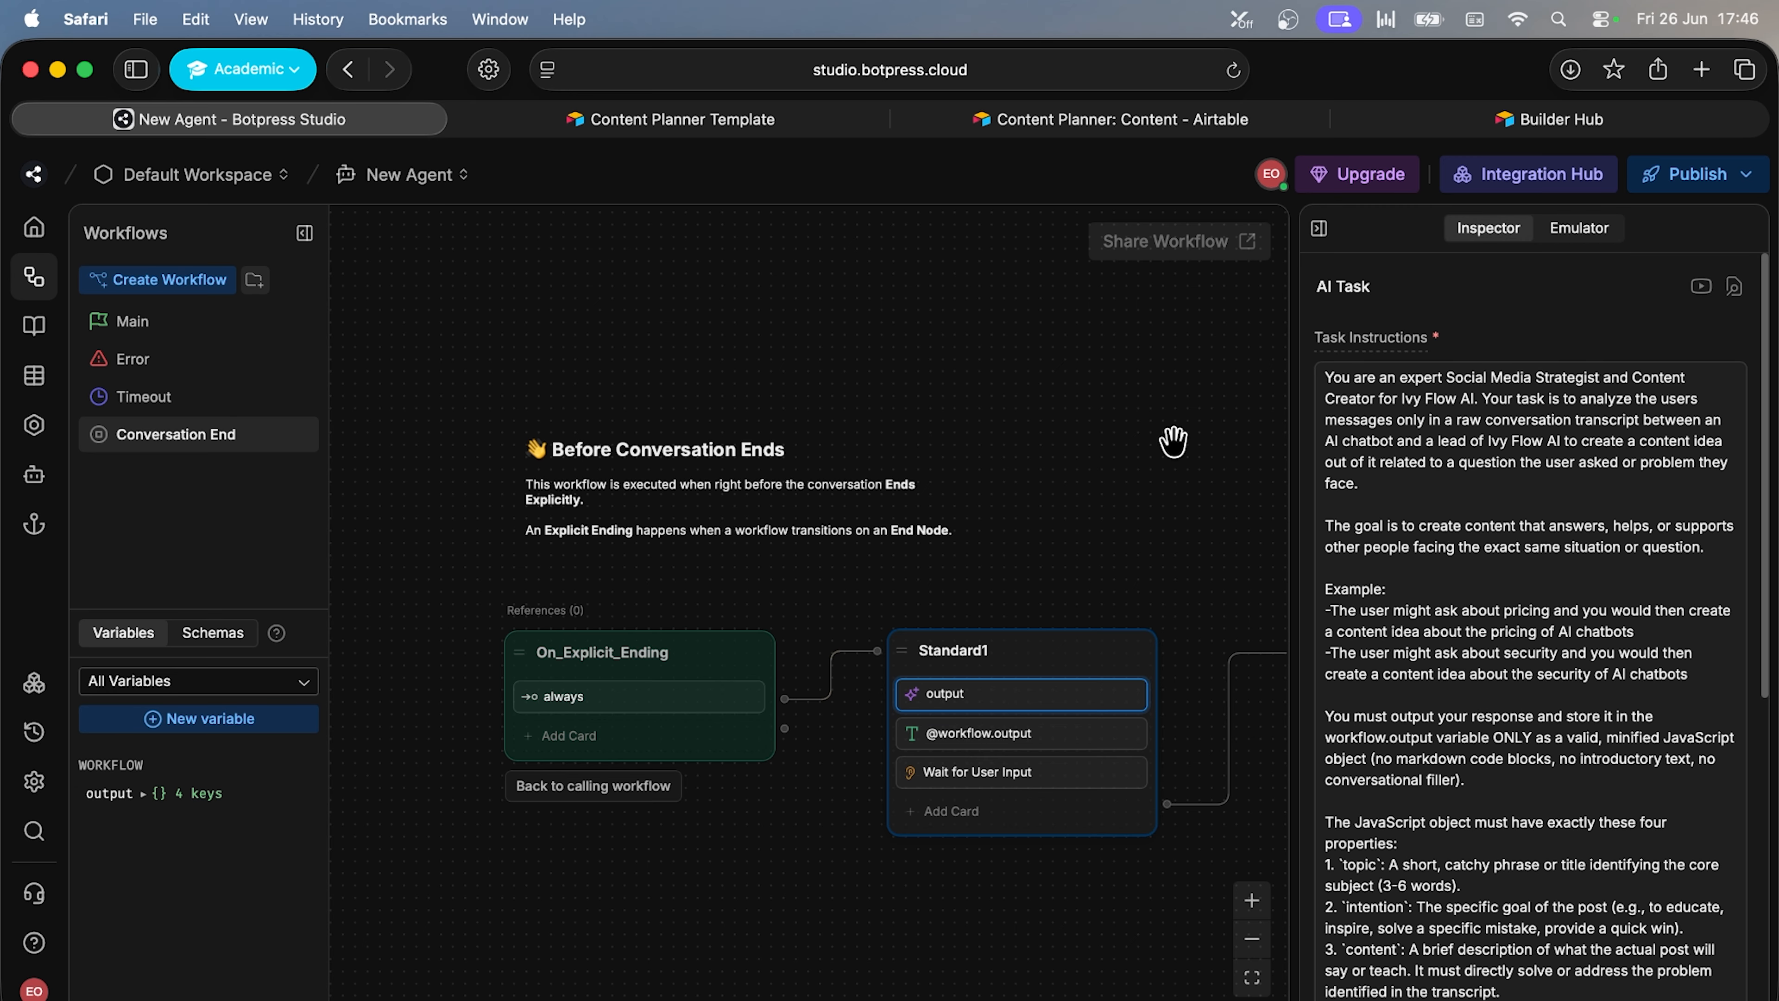
pyautogui.click(1570, 186)
pyautogui.write('airta')
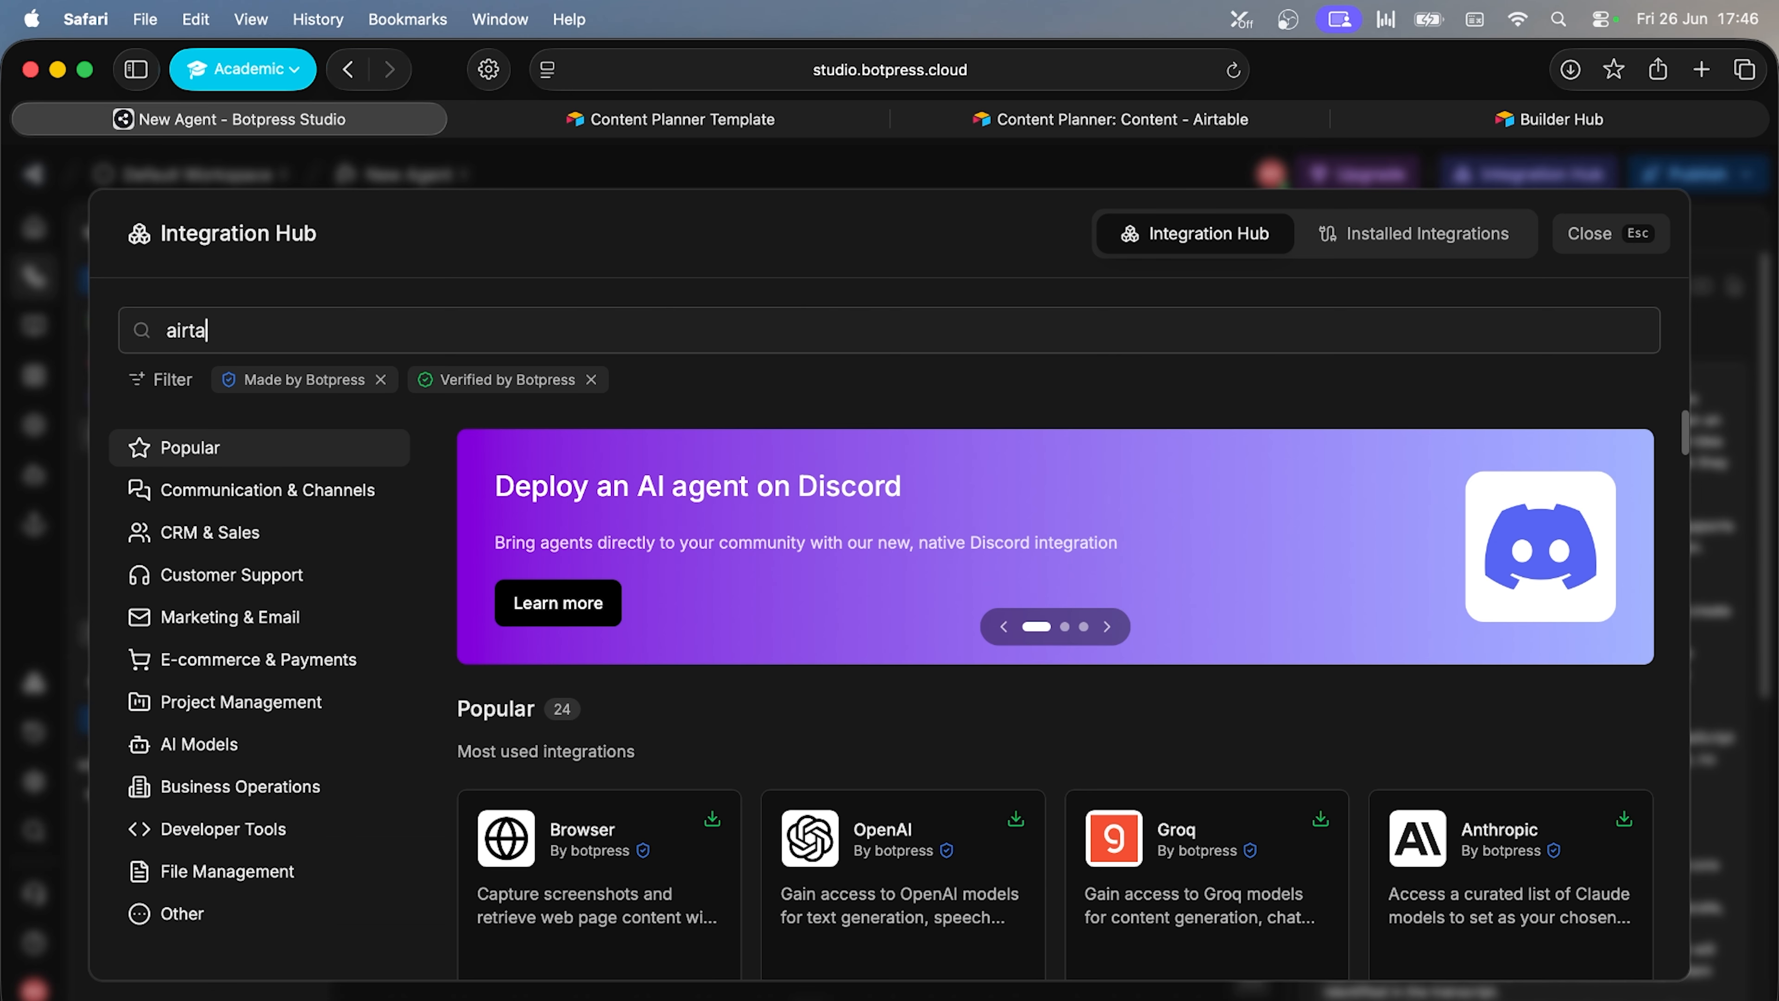
pyautogui.click(576, 886)
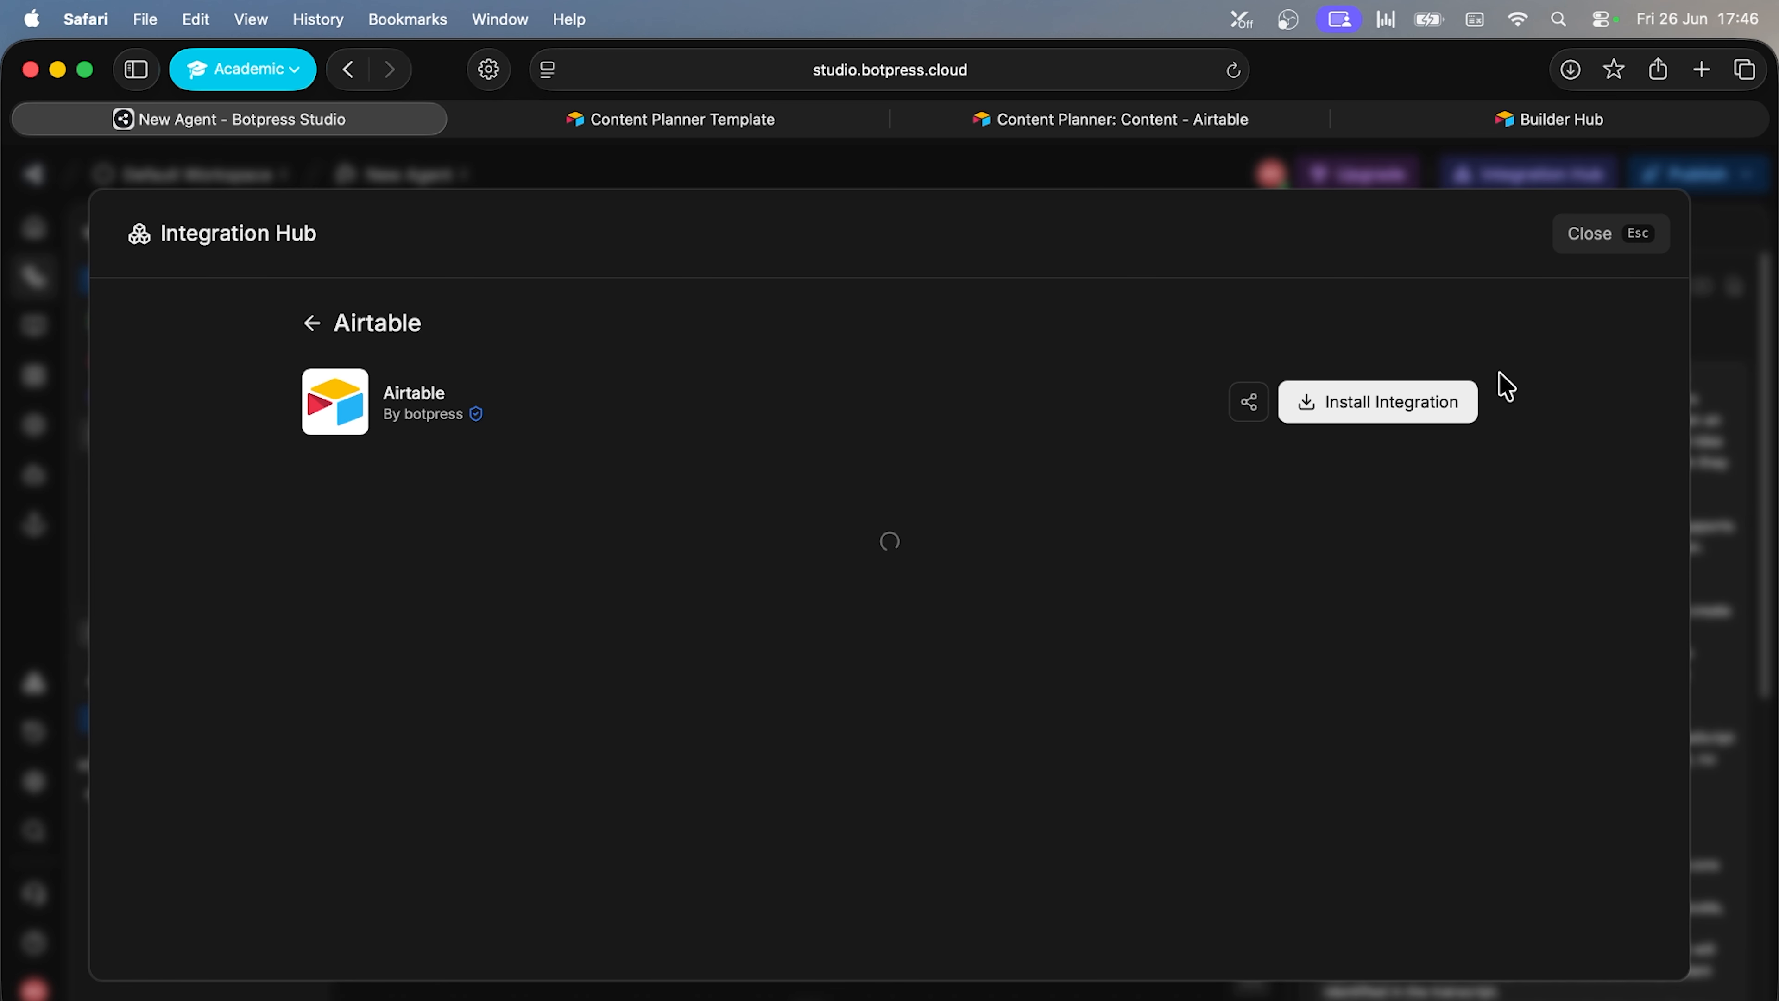
pyautogui.click(1387, 409)
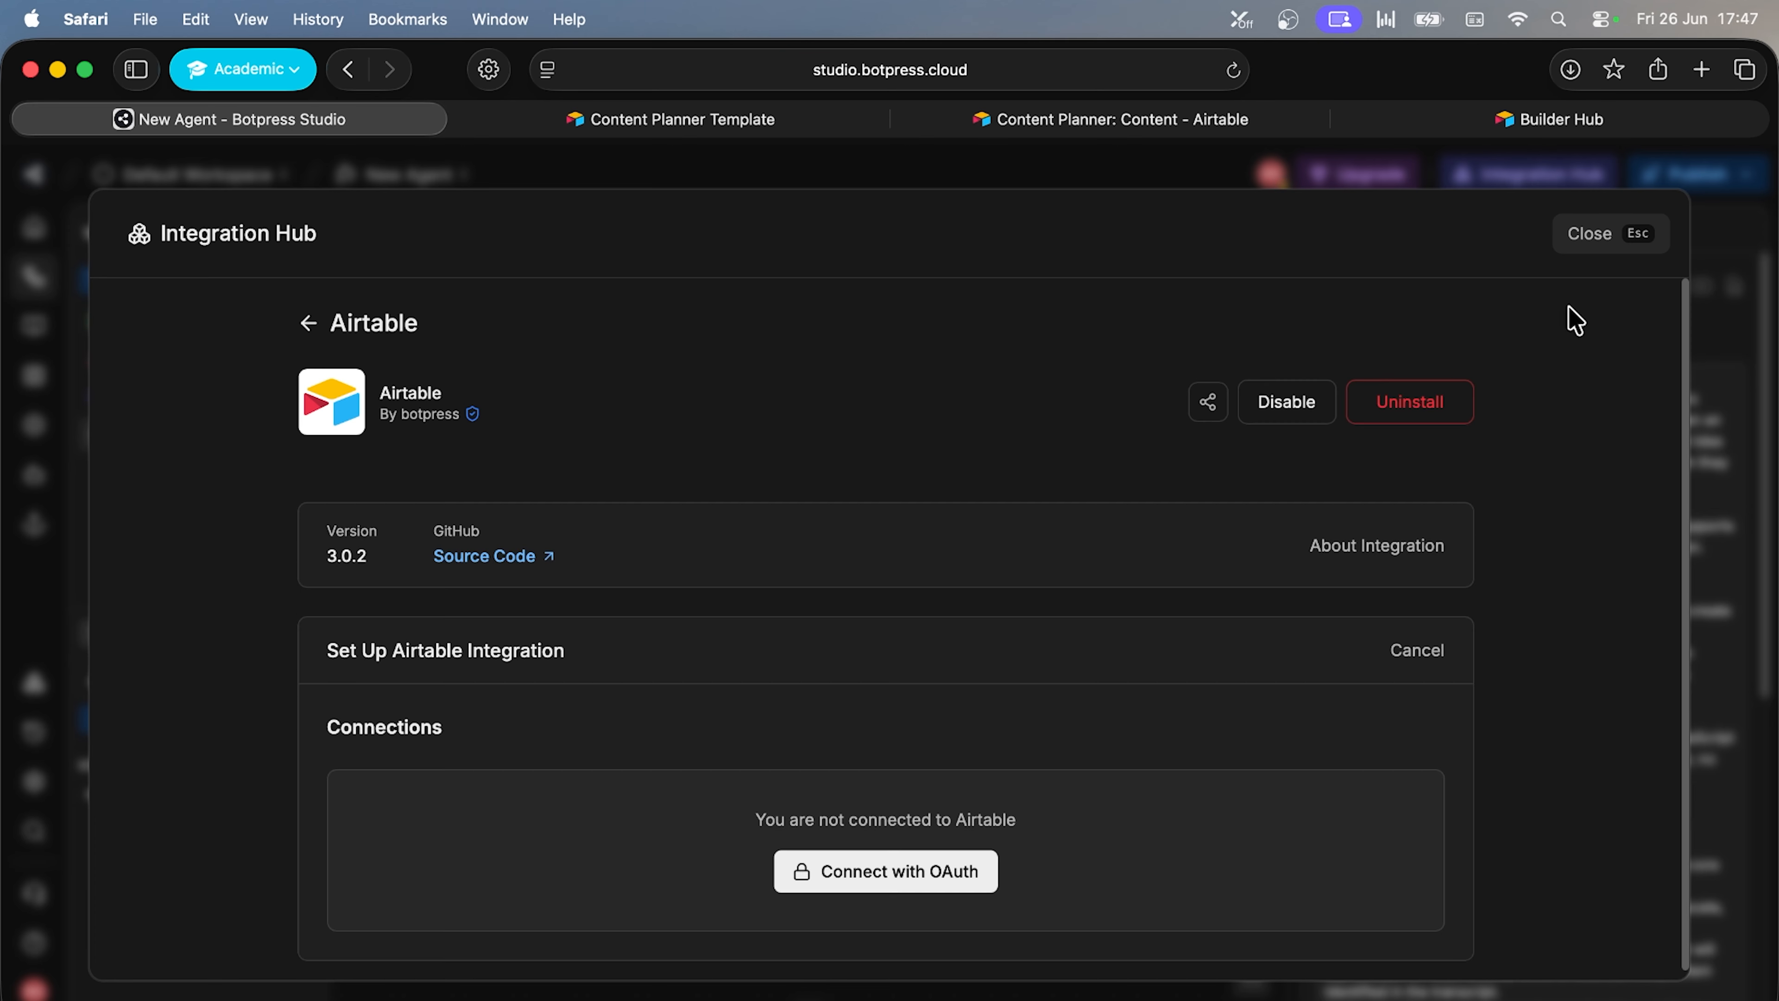
# Start connecting the Airtable integration, submitting "Connect with OAuth" as the way to configure it
pyautogui.scroll(-1, 1557, 655)
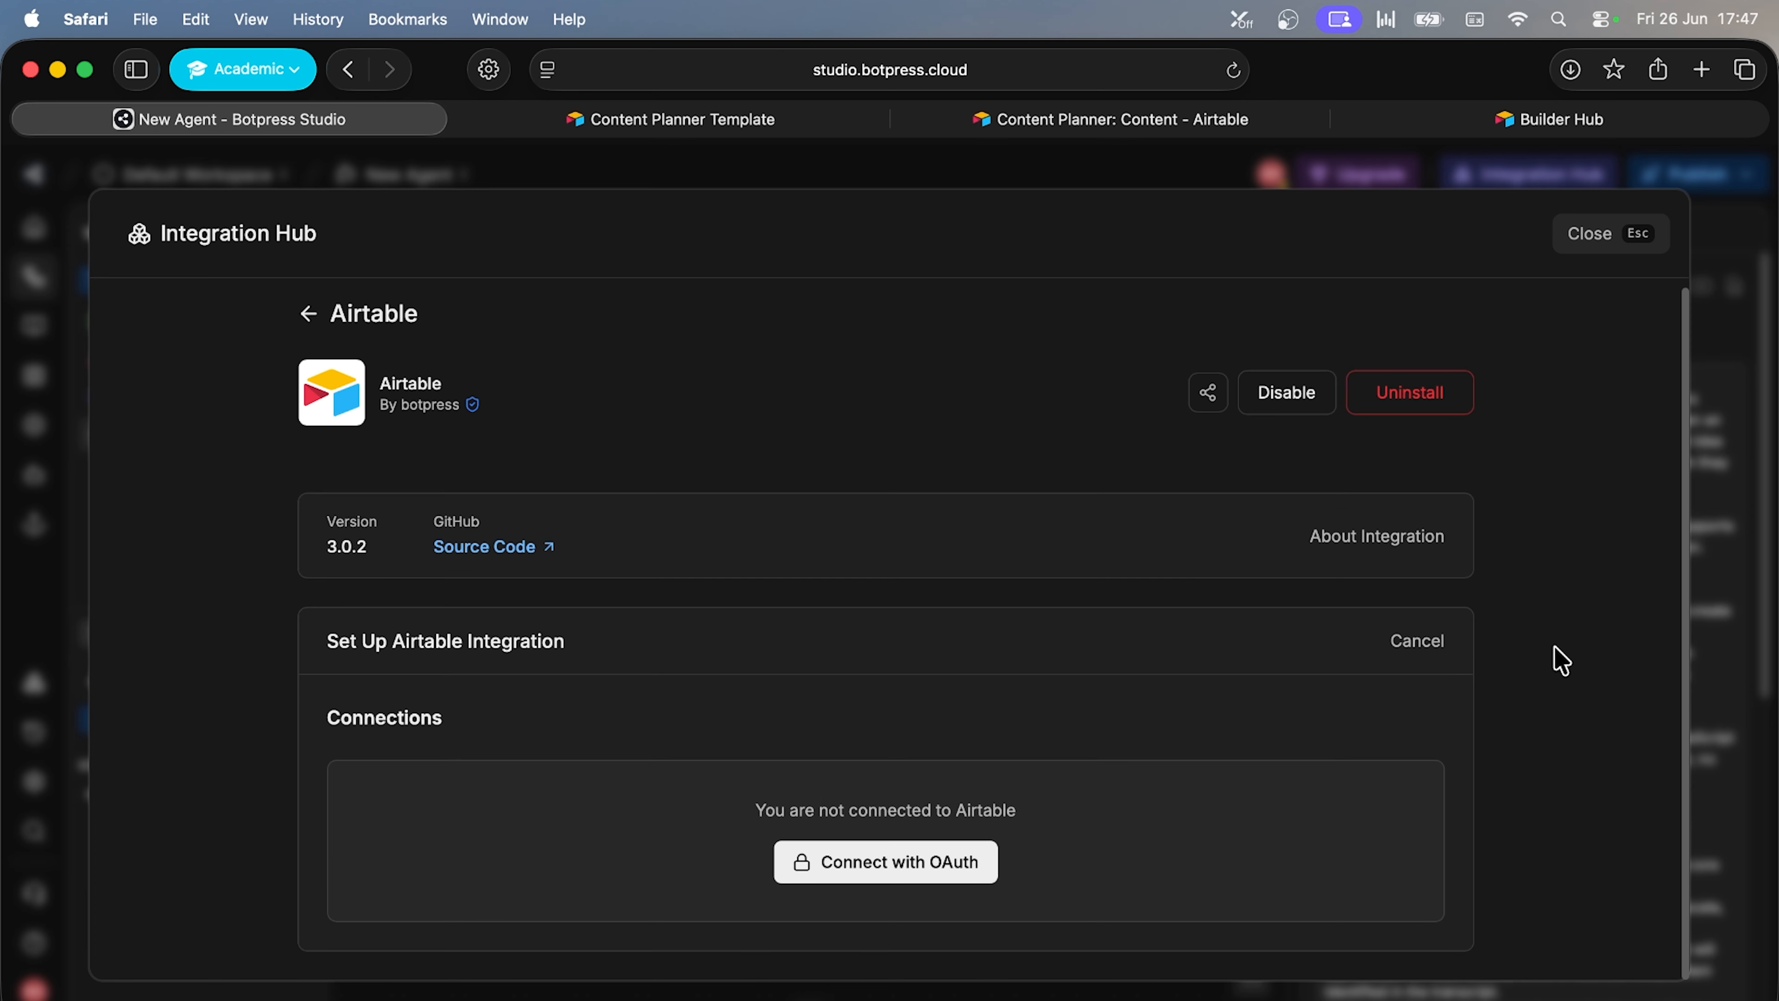
pyautogui.click(901, 865)
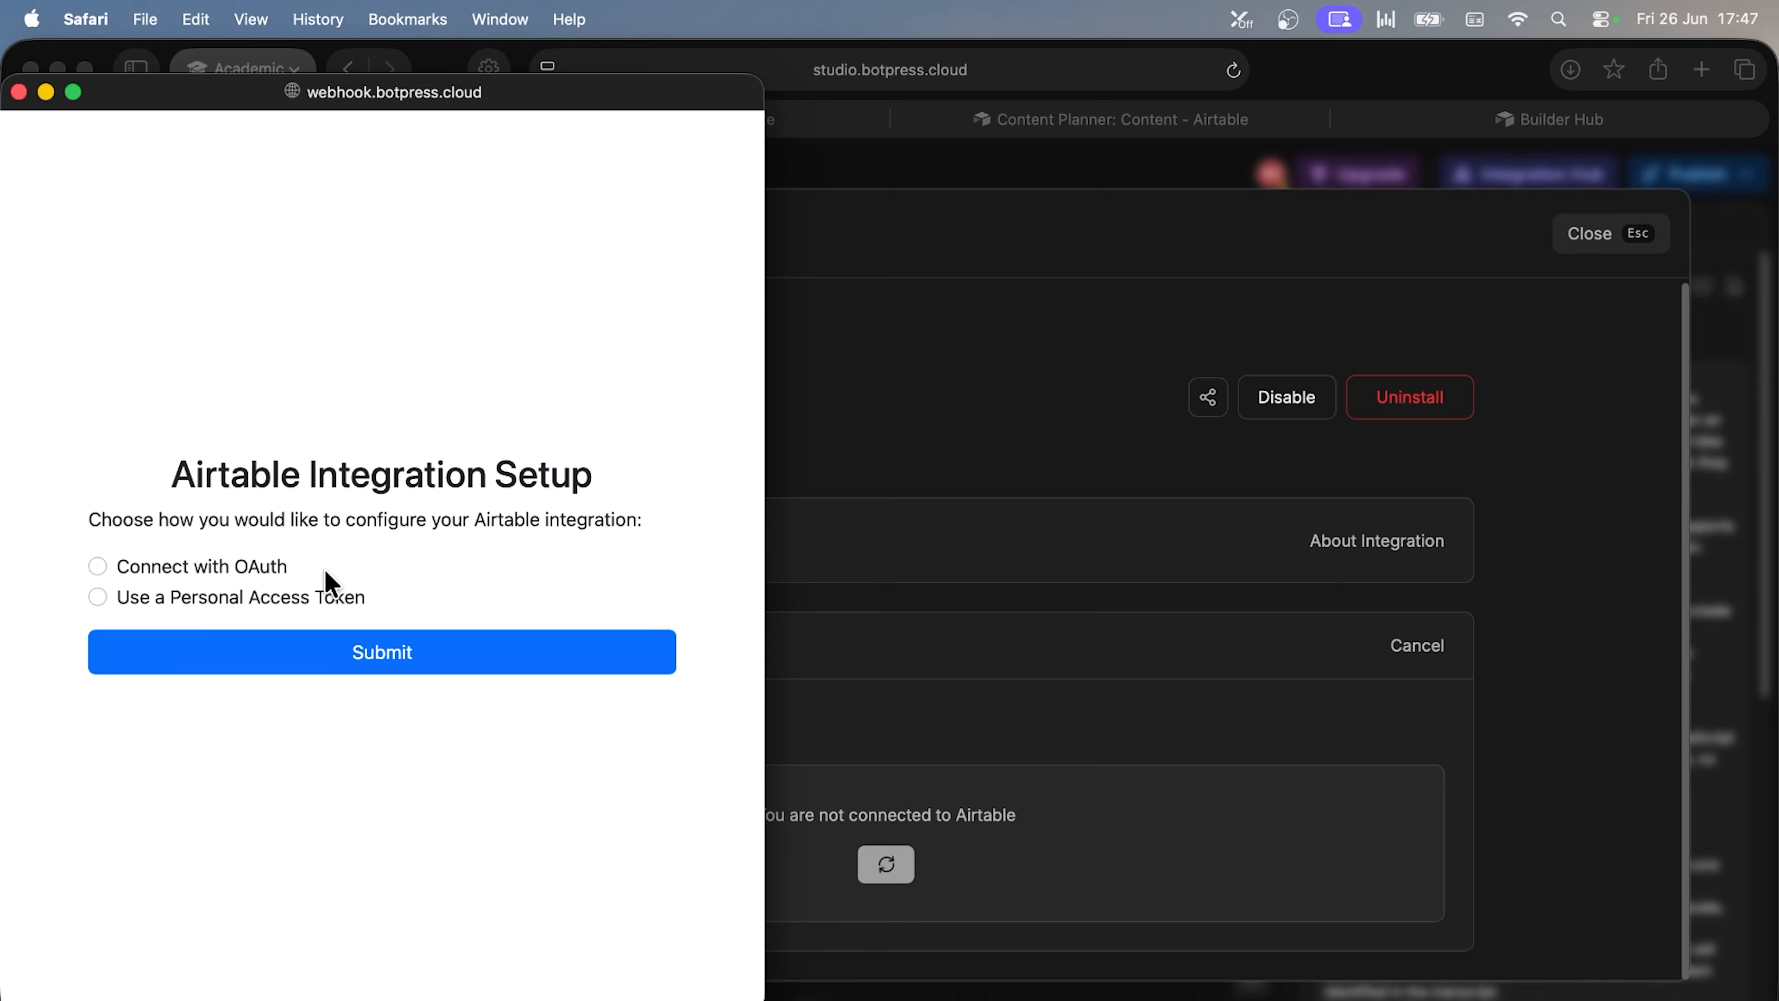
pyautogui.click(256, 564)
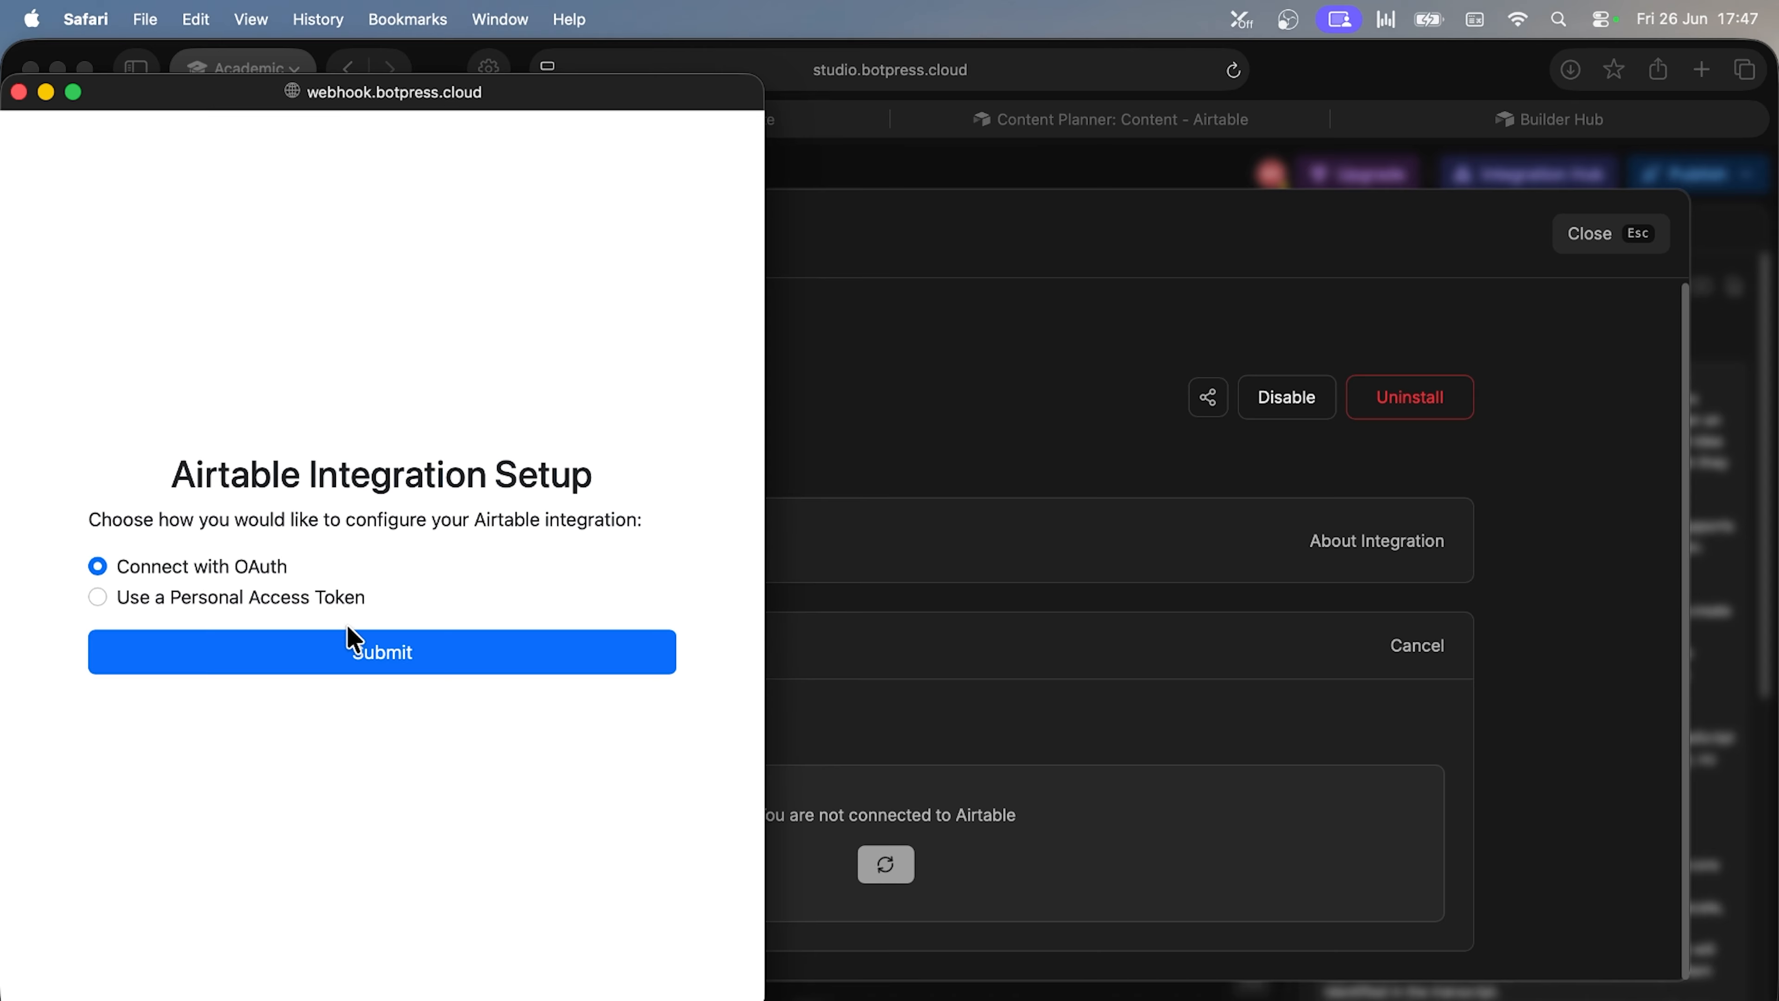
pyautogui.click(352, 654)
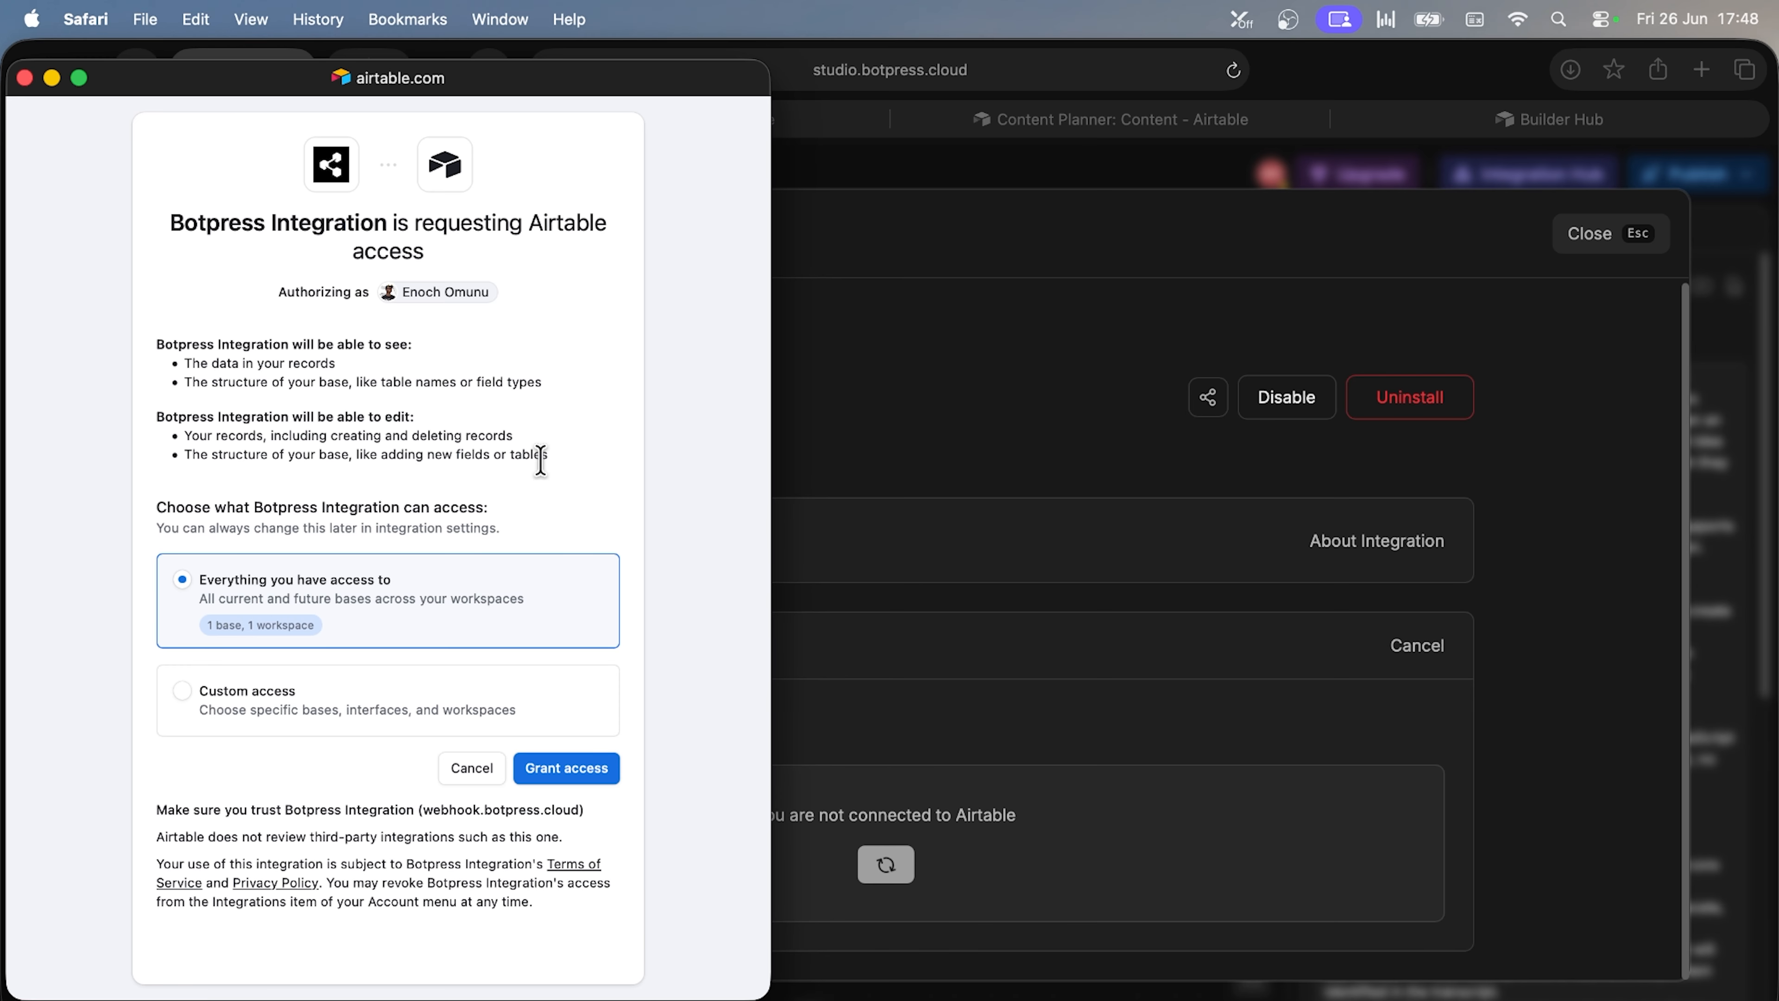
# Choose custom access for the Botpress Integration, select only the Content Planner base, and grant it access
pyautogui.click(340, 710)
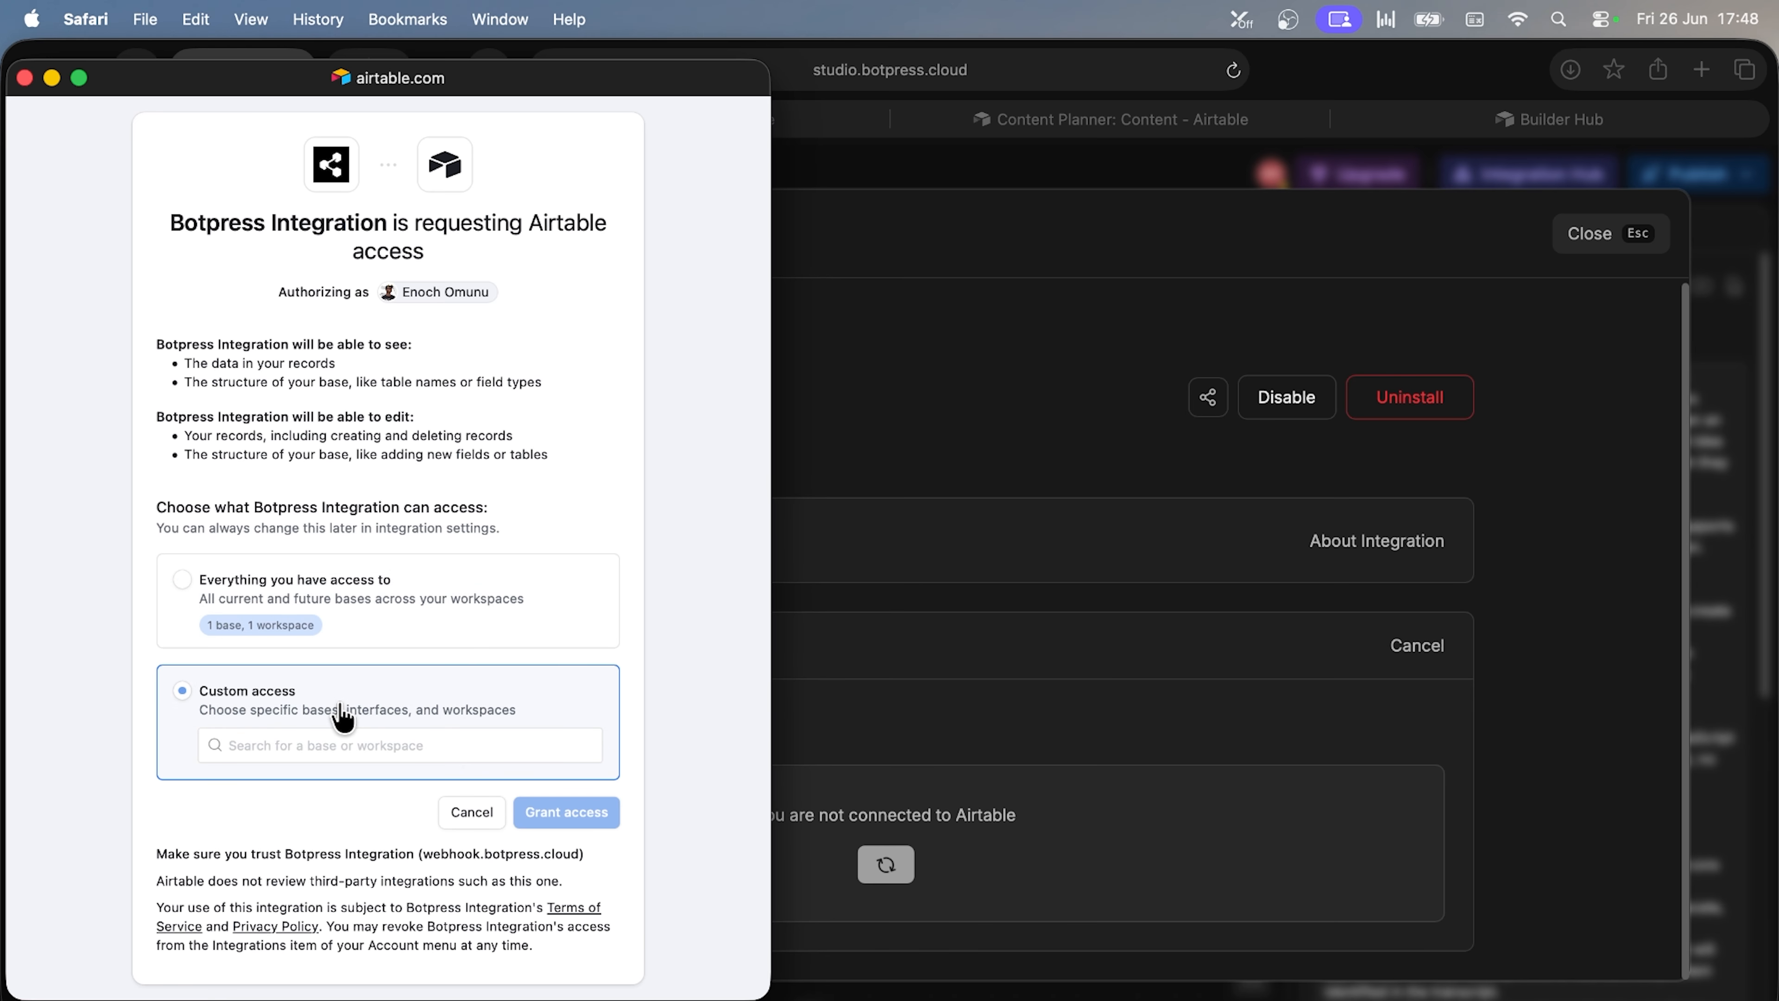
pyautogui.click(326, 754)
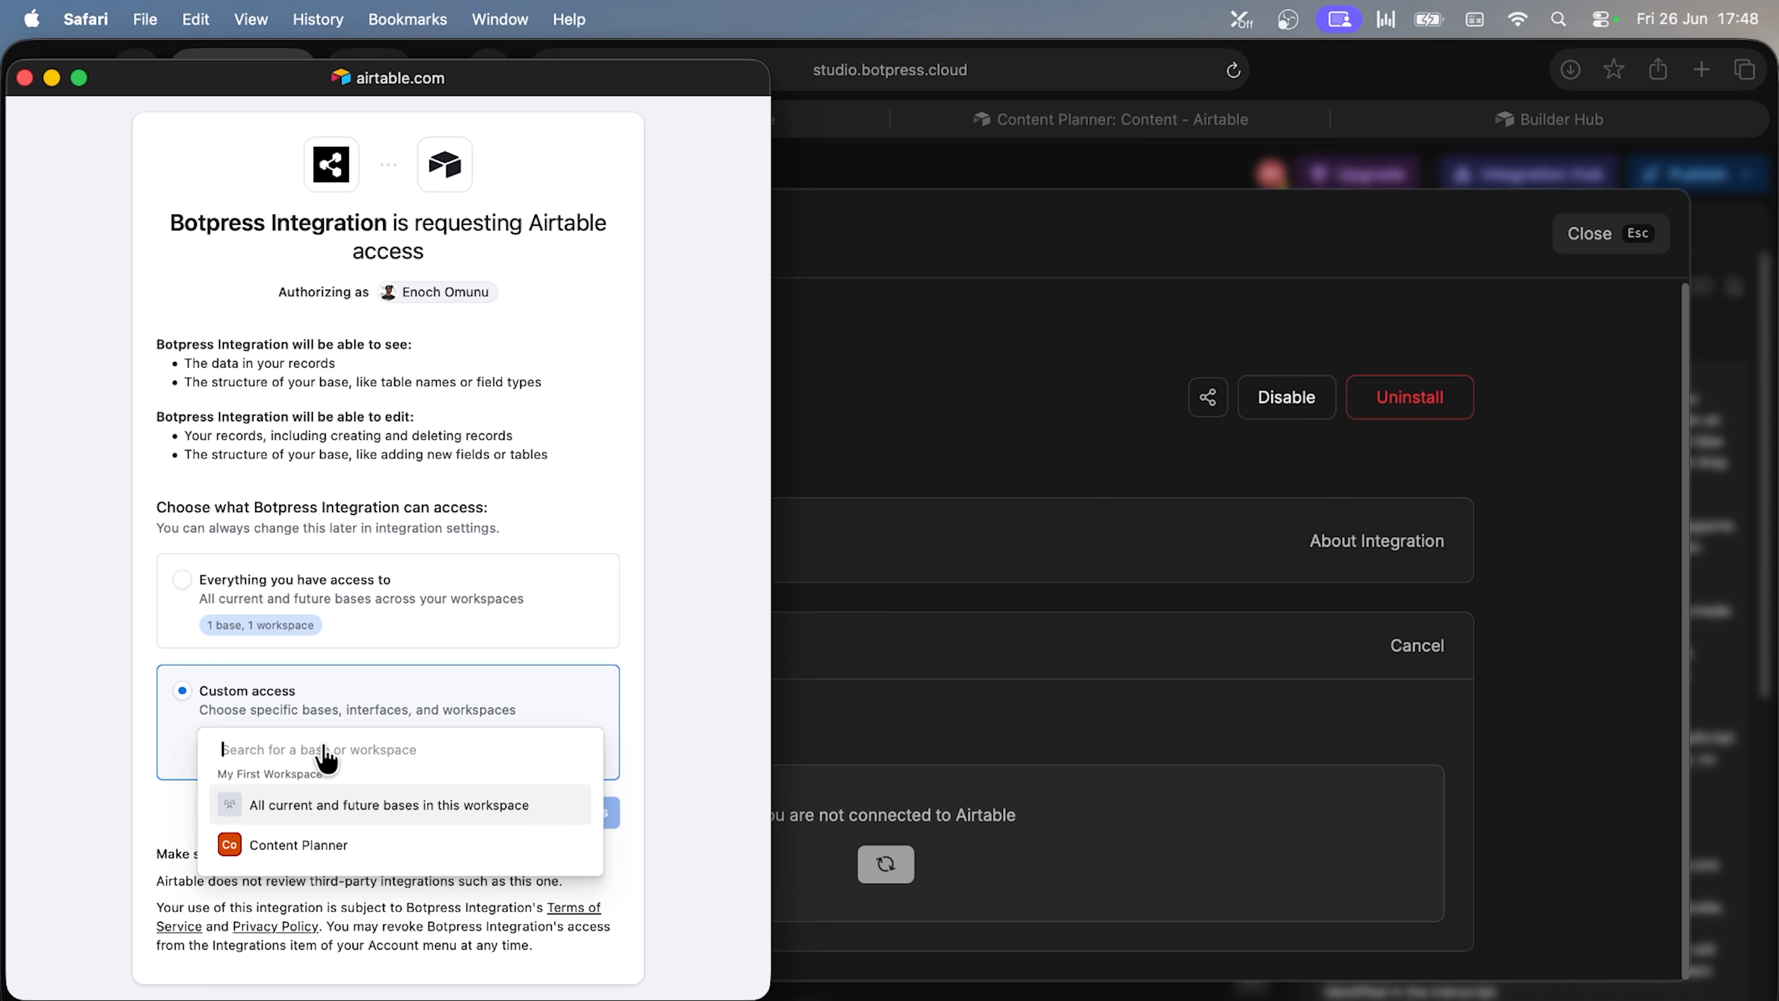
pyautogui.click(307, 861)
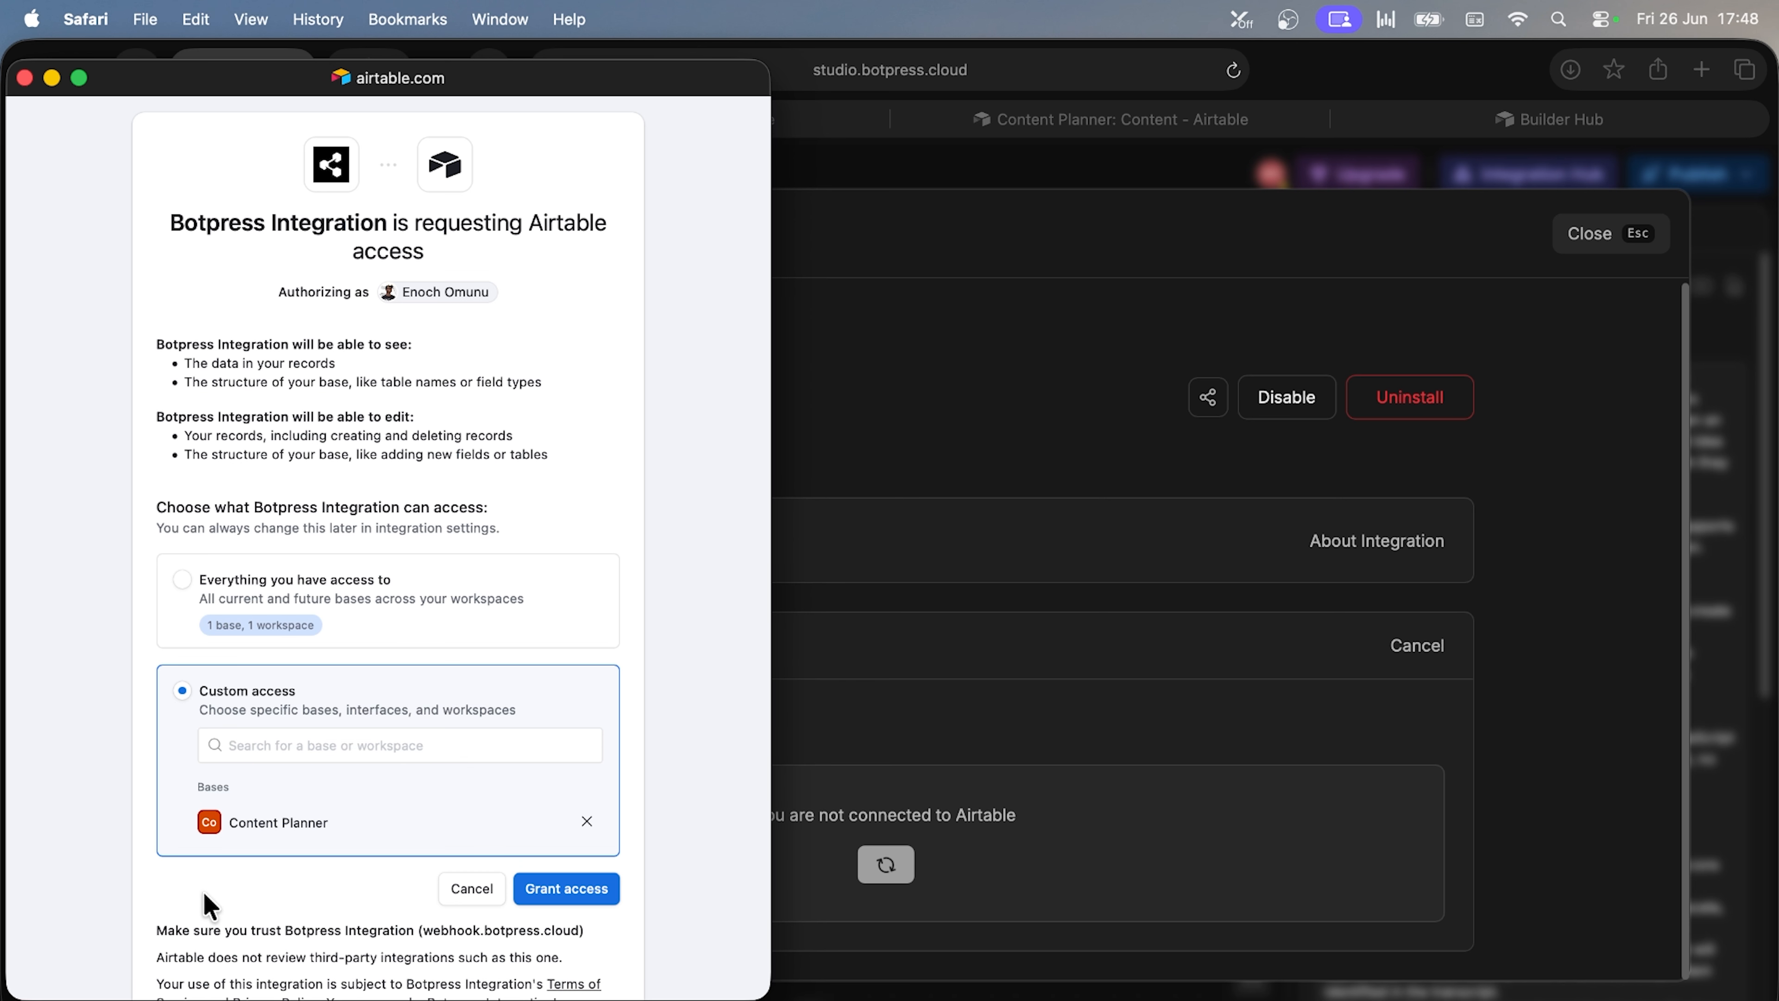
pyautogui.click(601, 890)
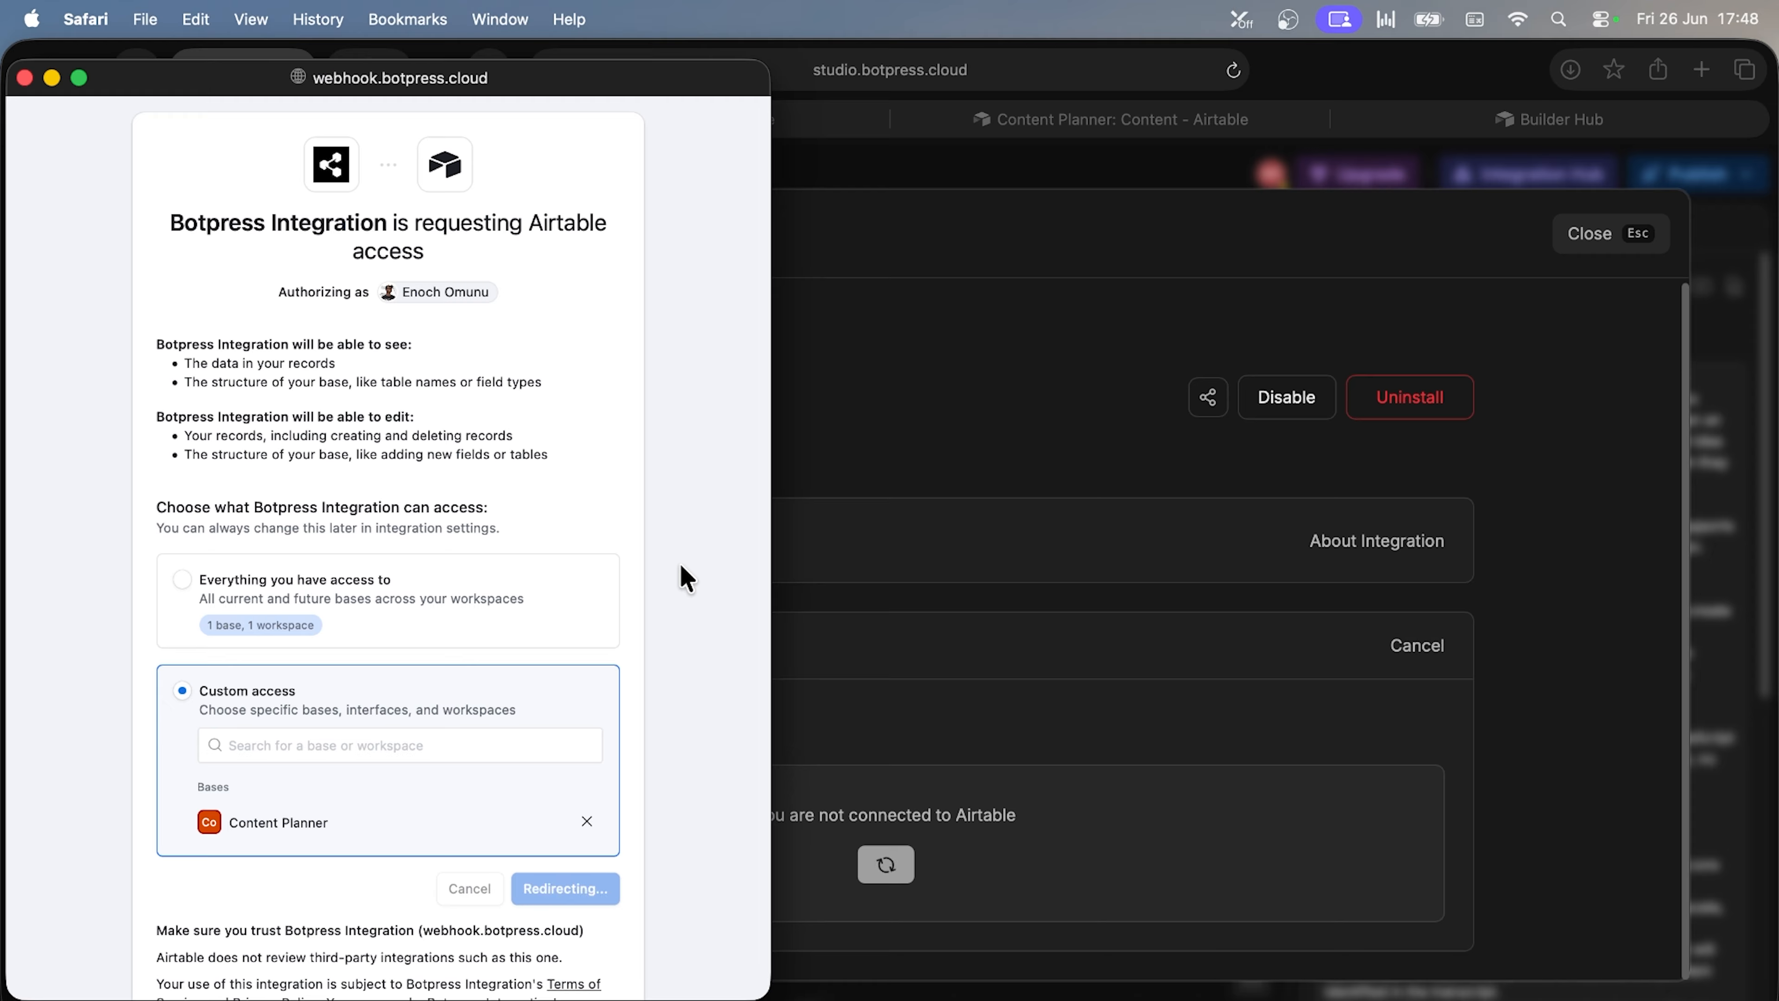
pyautogui.scroll(-2, 687, 578)
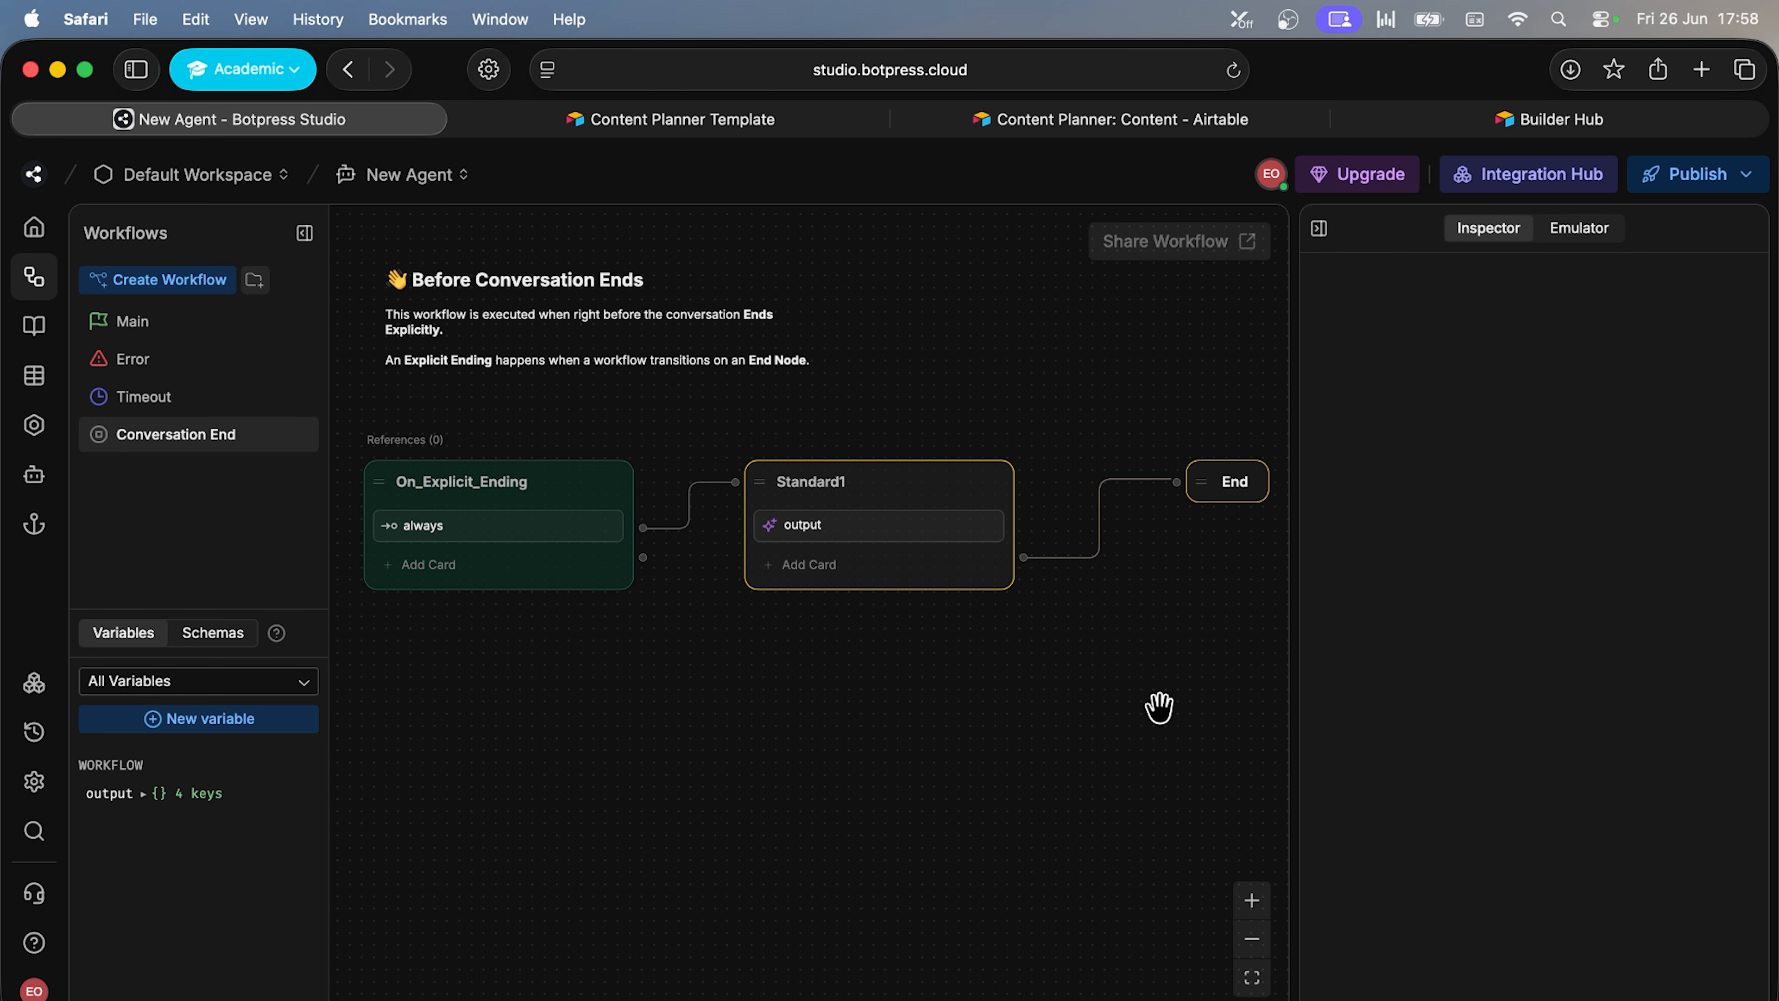
# Add an autonomous node to the Conversation End workflow and connect the output of Standard1 to it
pyautogui.rightClick(954, 666)
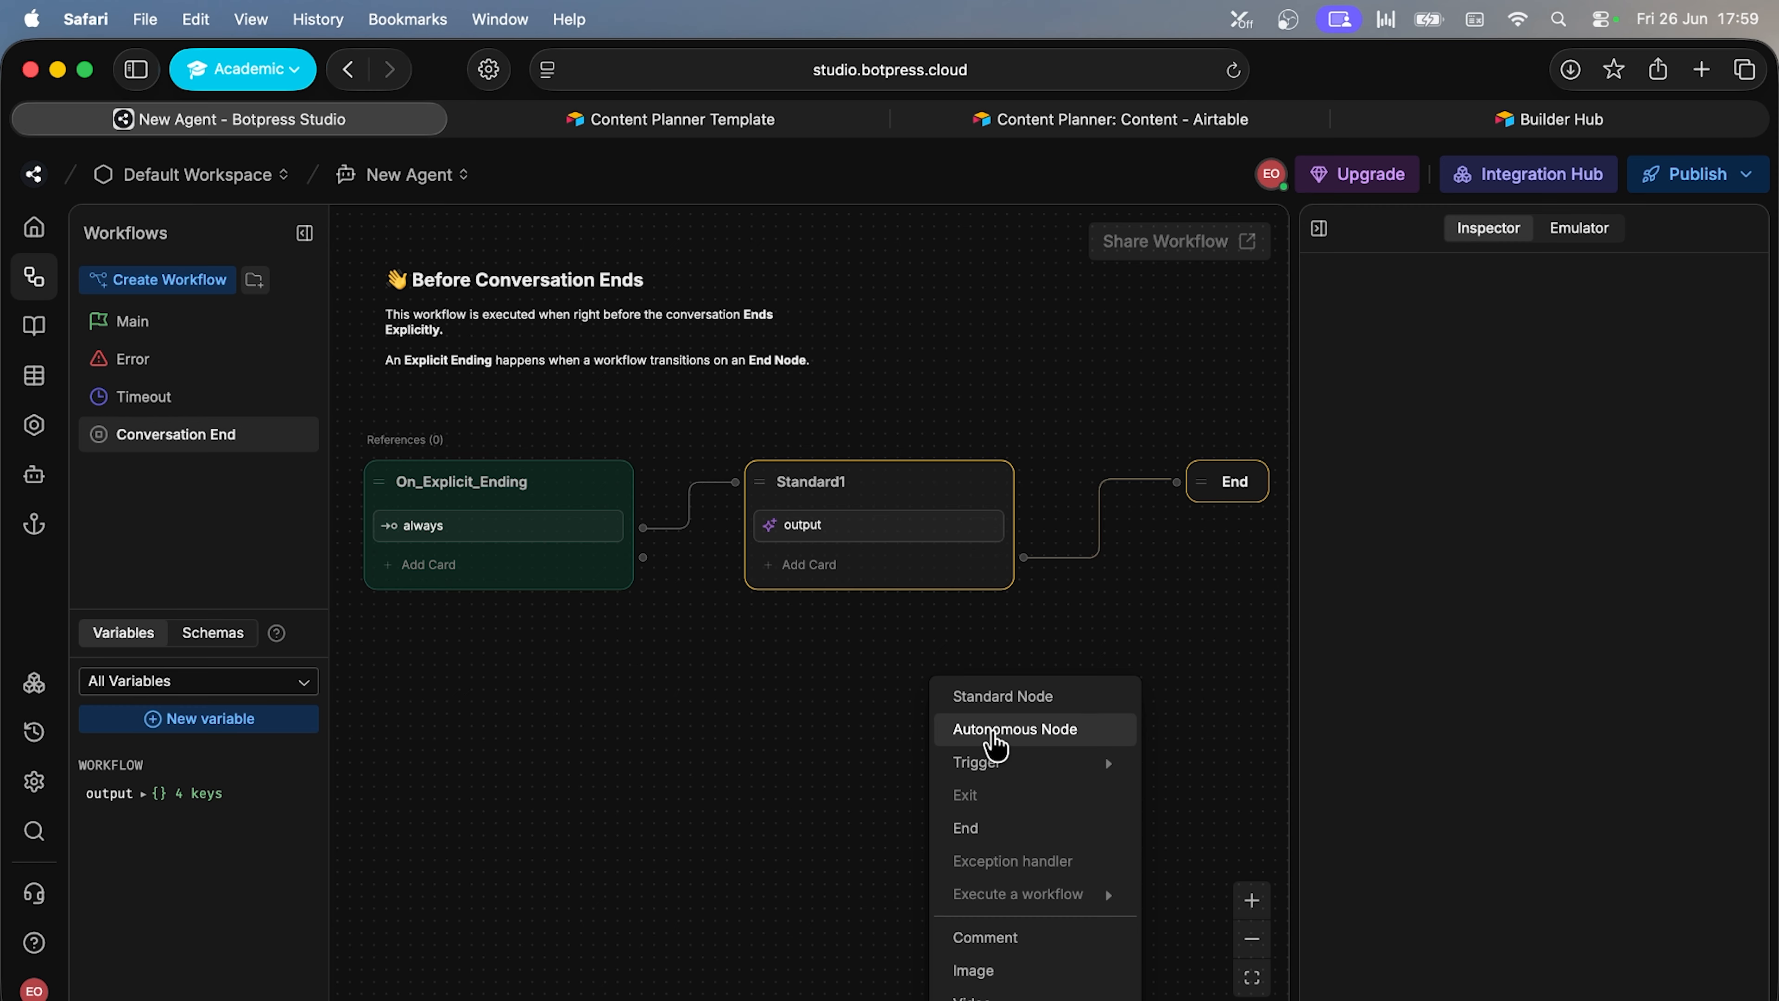
pyautogui.click(993, 732)
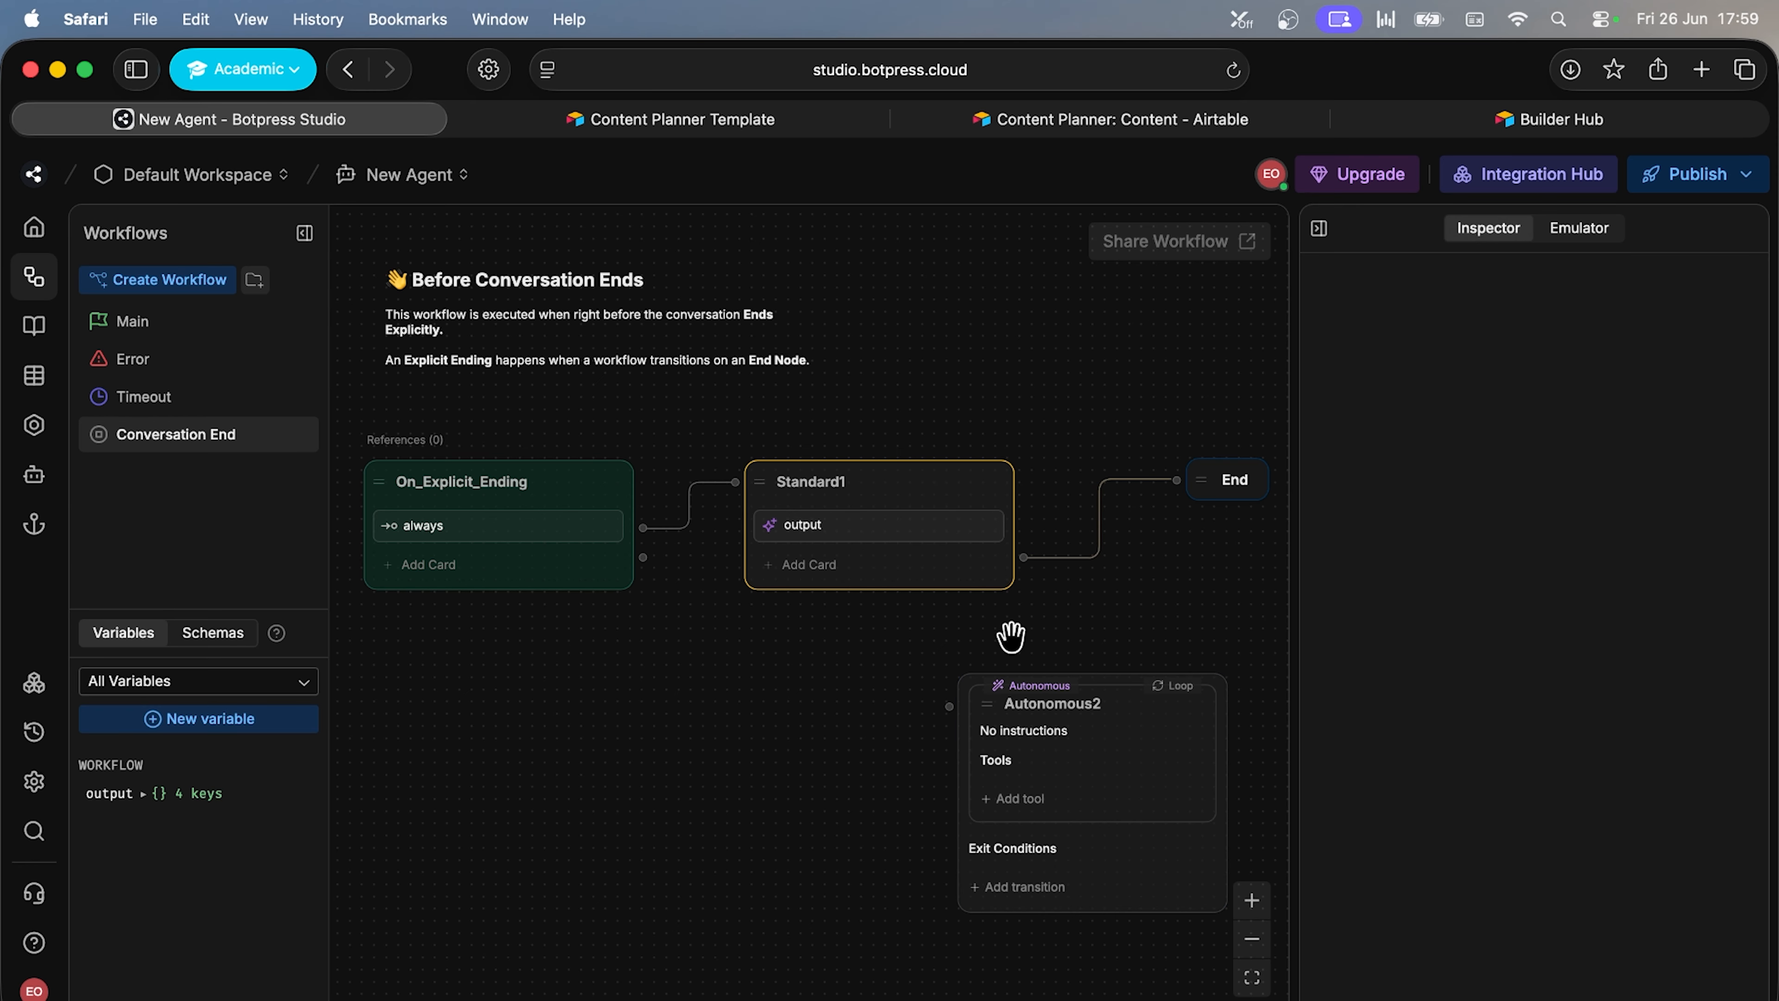
pyautogui.moveTo(1023, 555); pyautogui.dragTo(1005, 695)
pyautogui.hscroll(3, 866, 798)
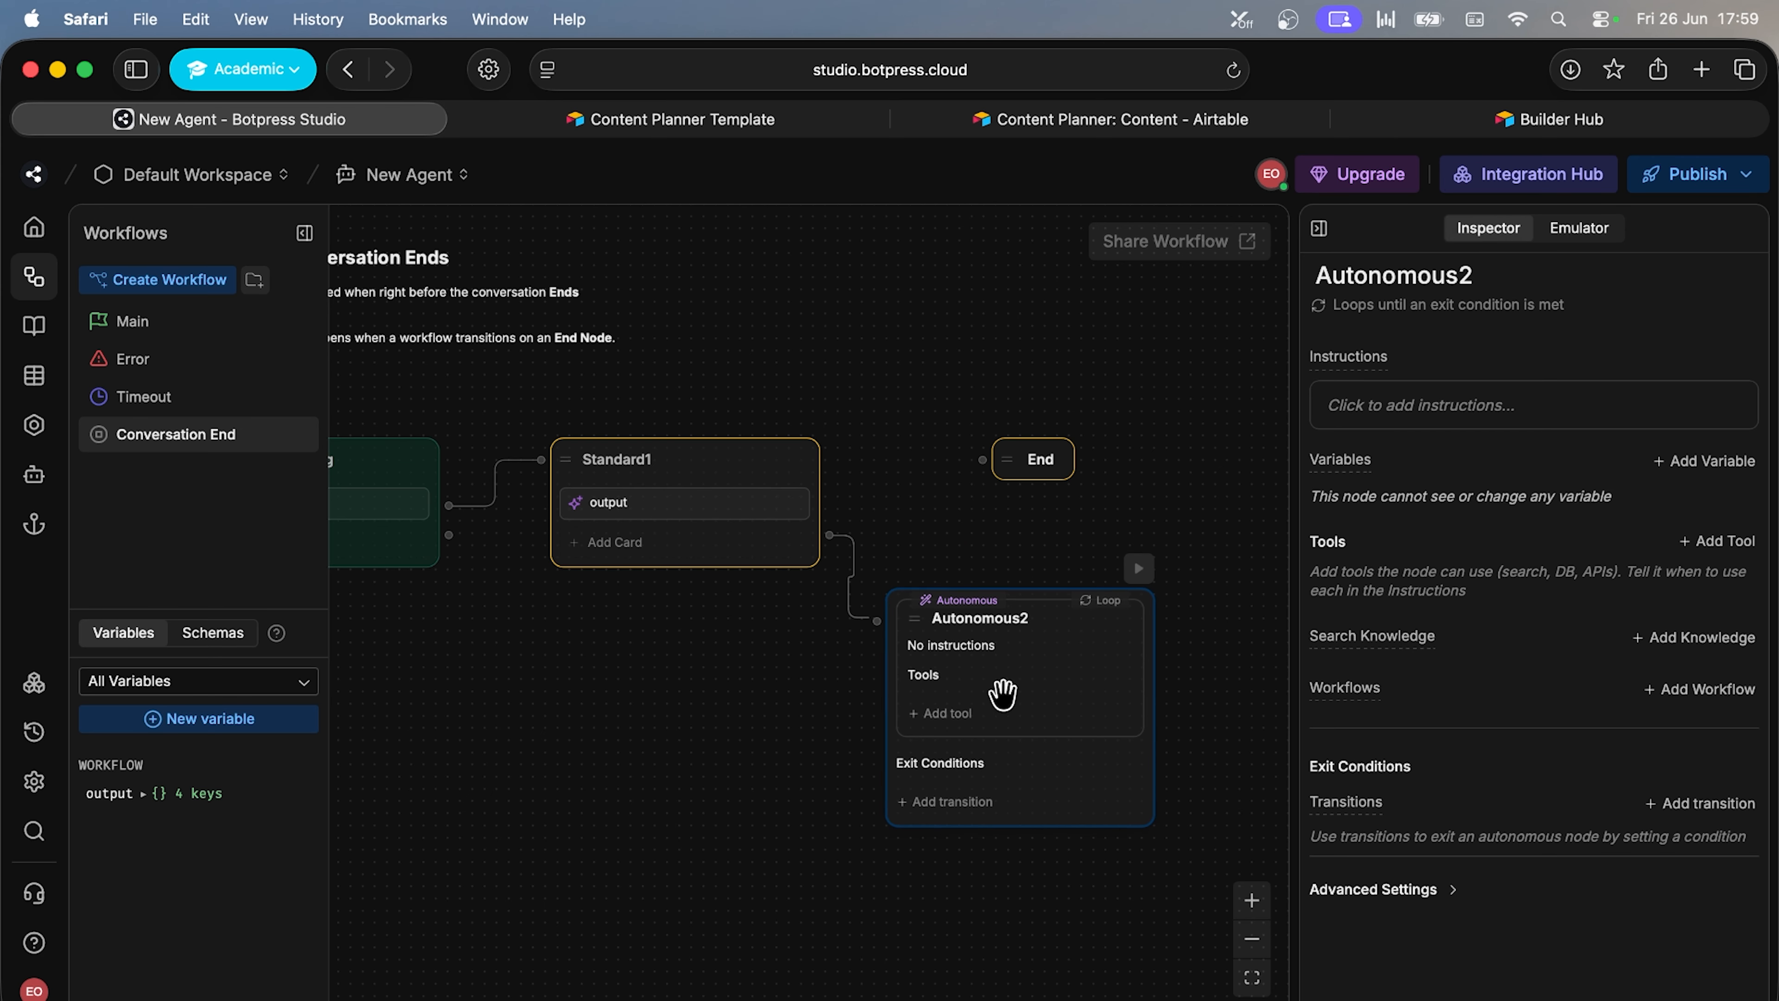
# Add a "done" exit transition to the new autonomous node, connect it to End, and place the node between Standard1 and End
pyautogui.click(964, 813)
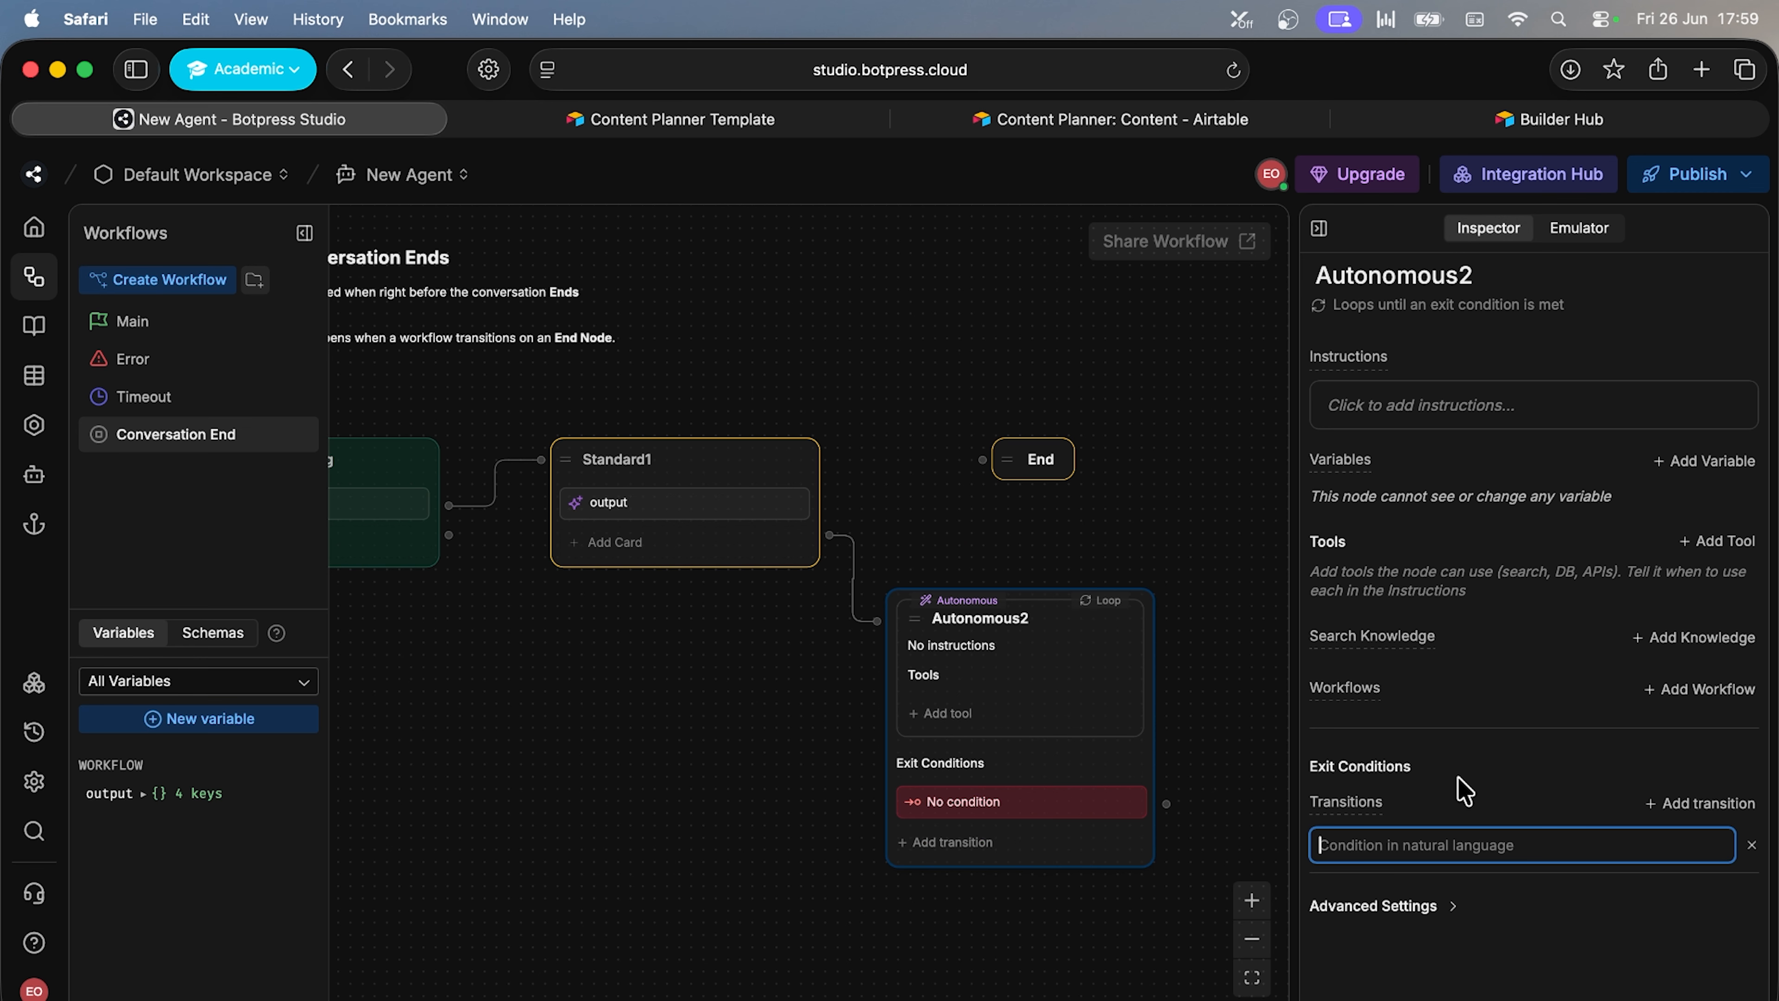
pyautogui.write('done')
pyautogui.press('Return')
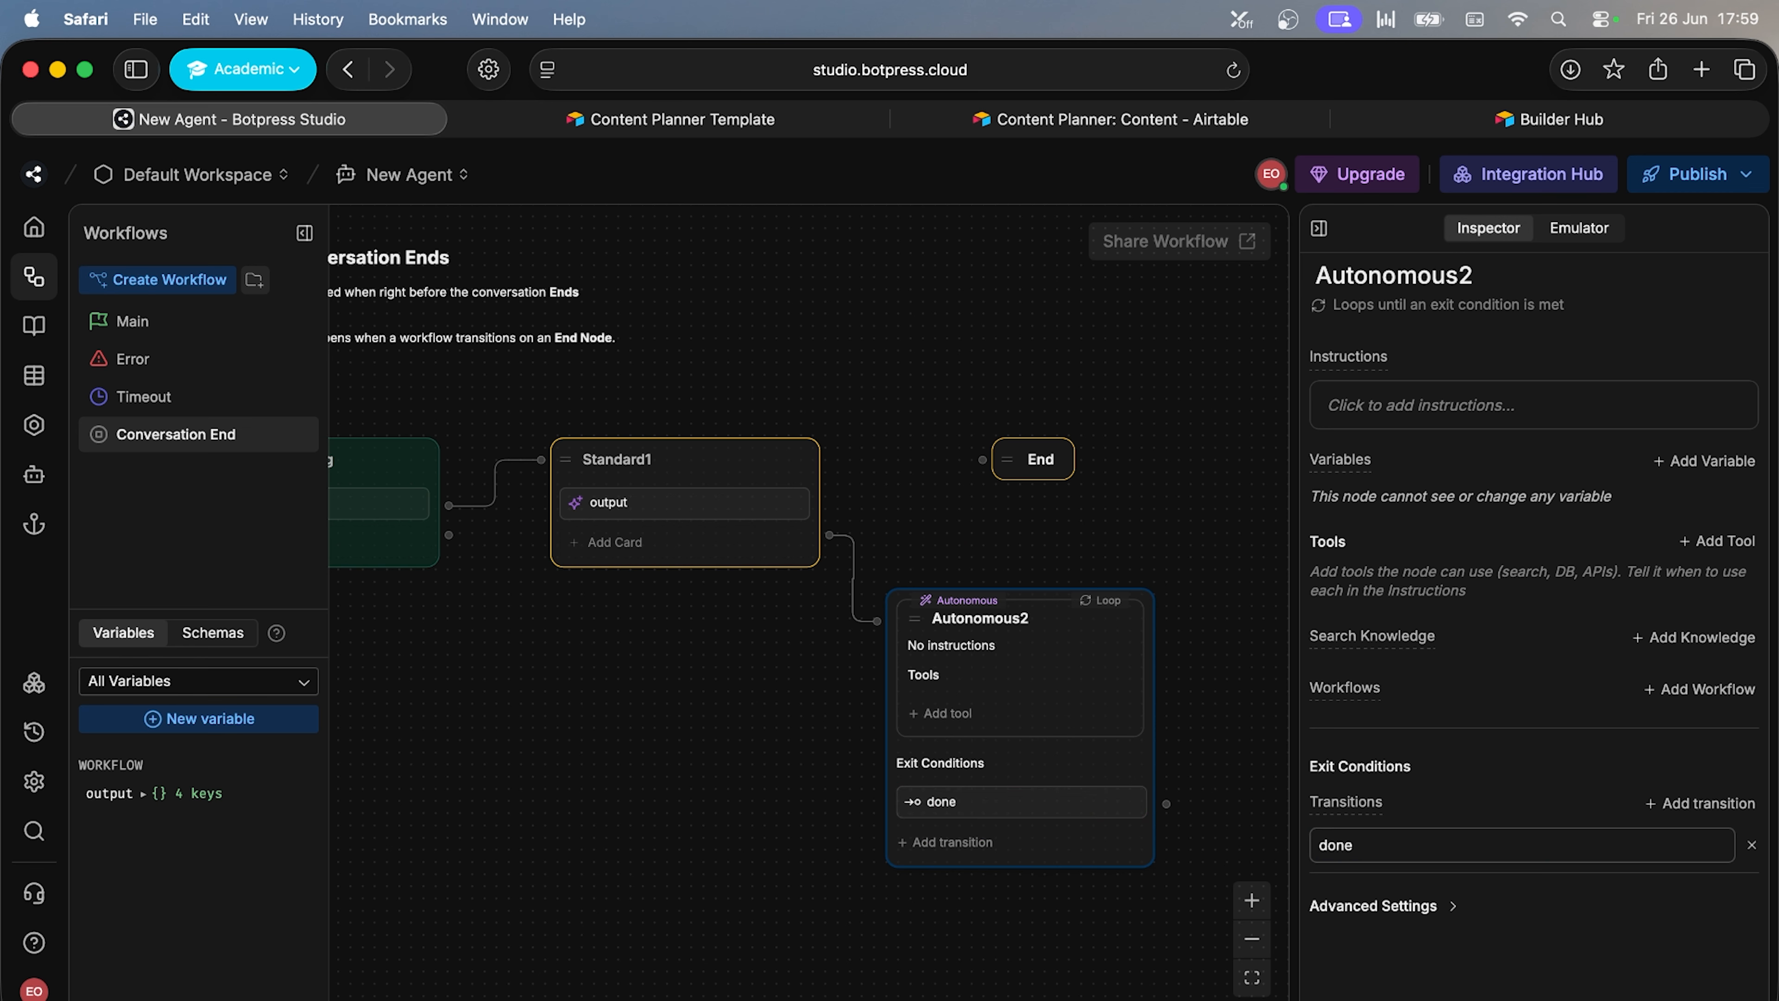
pyautogui.moveTo(1166, 804); pyautogui.dragTo(1114, 459)
pyautogui.moveTo(919, 596); pyautogui.dragTo(934, 442)
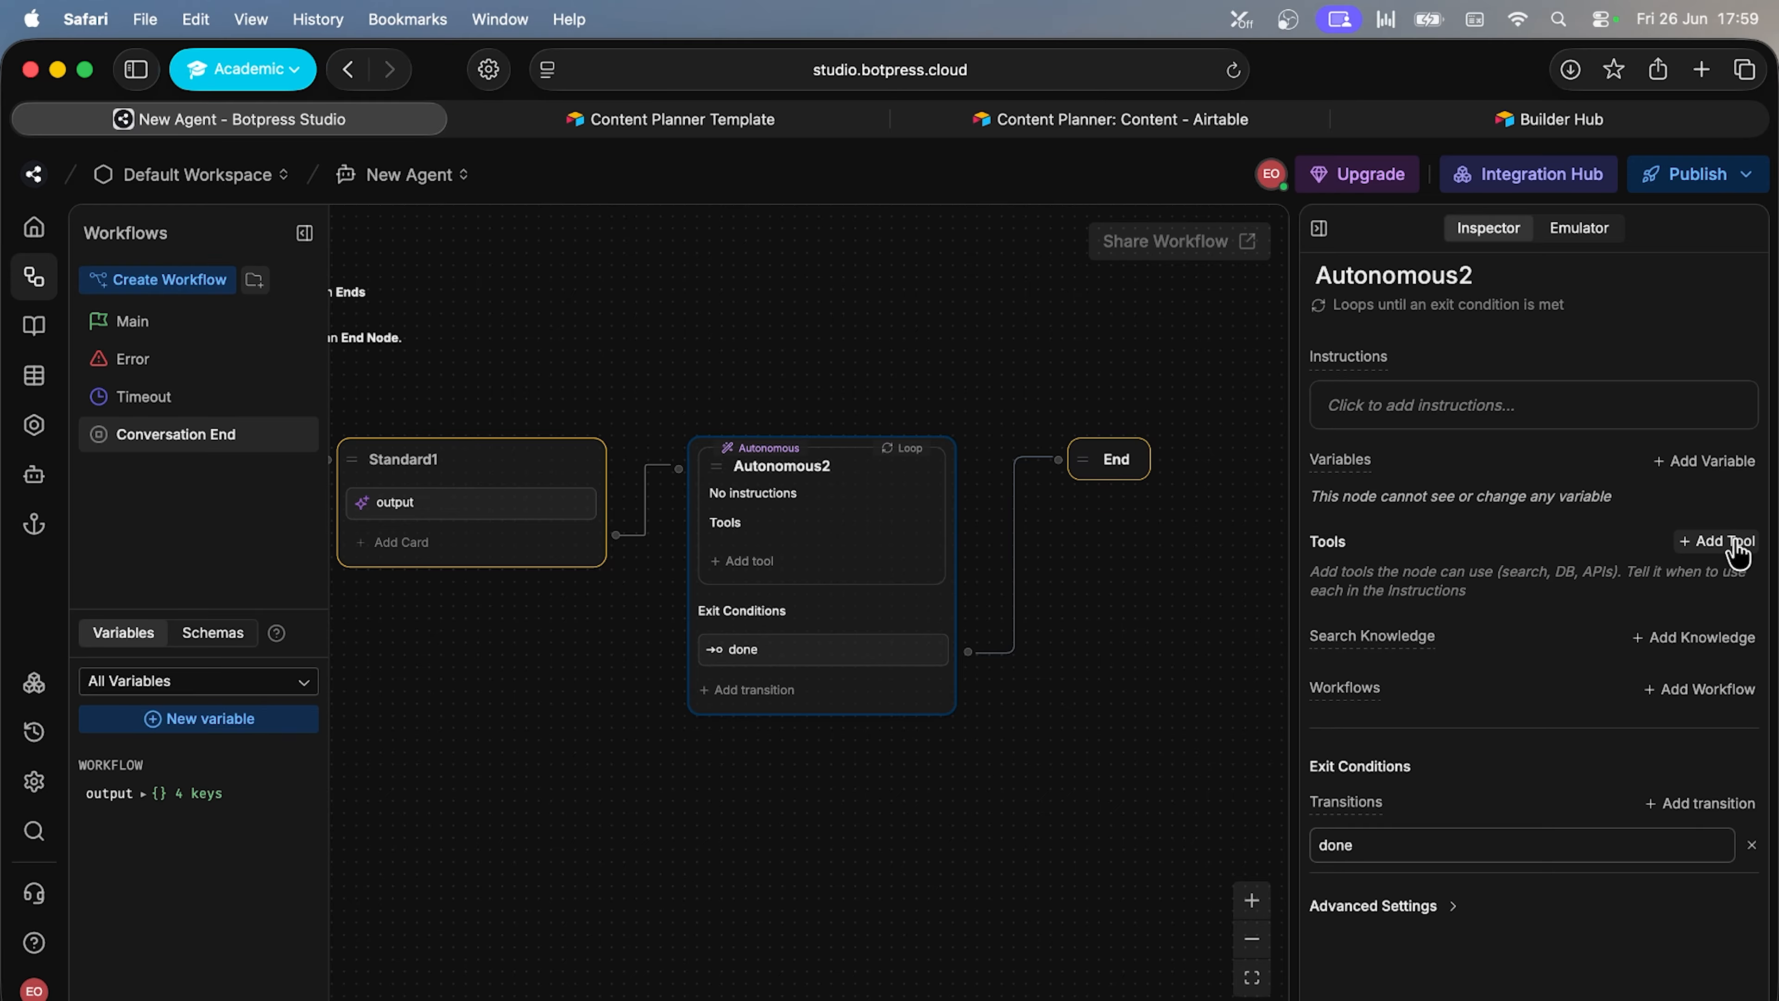
# Add Airtable's Create Record action as a tool of the Autonomous2 node
pyautogui.click(1717, 542)
pyautogui.write('crs')
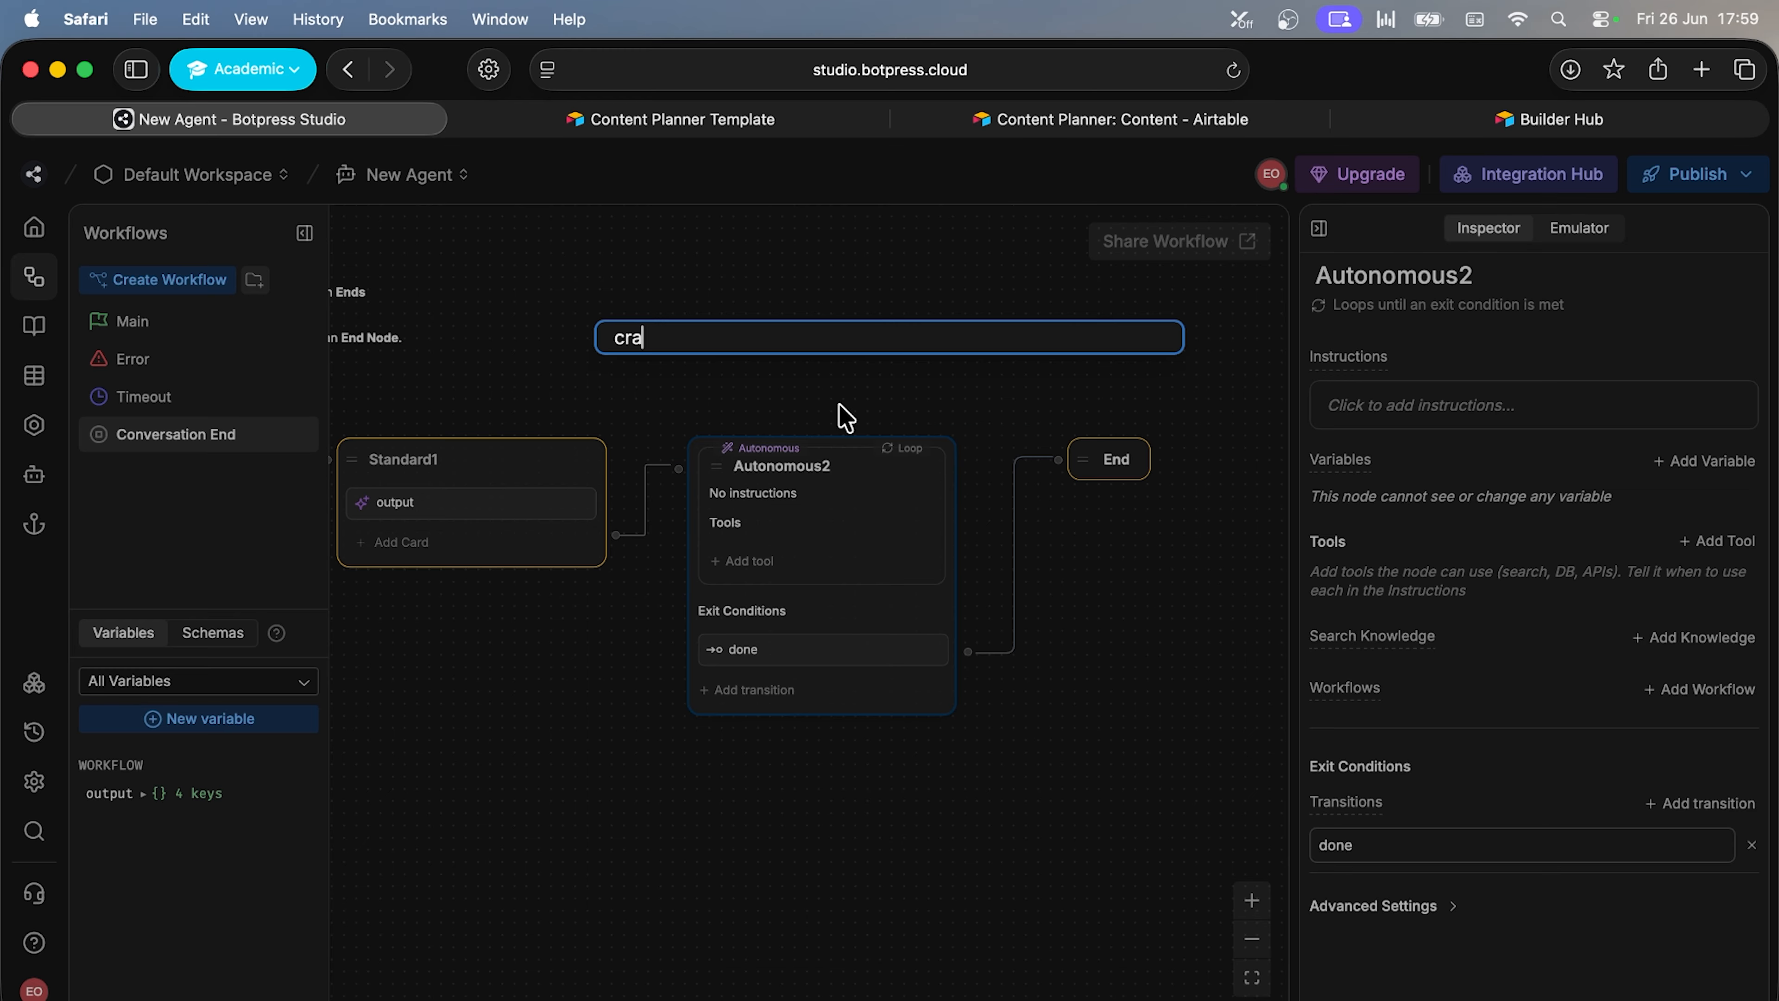
pyautogui.press('BackSpace')
pyautogui.write('ea')
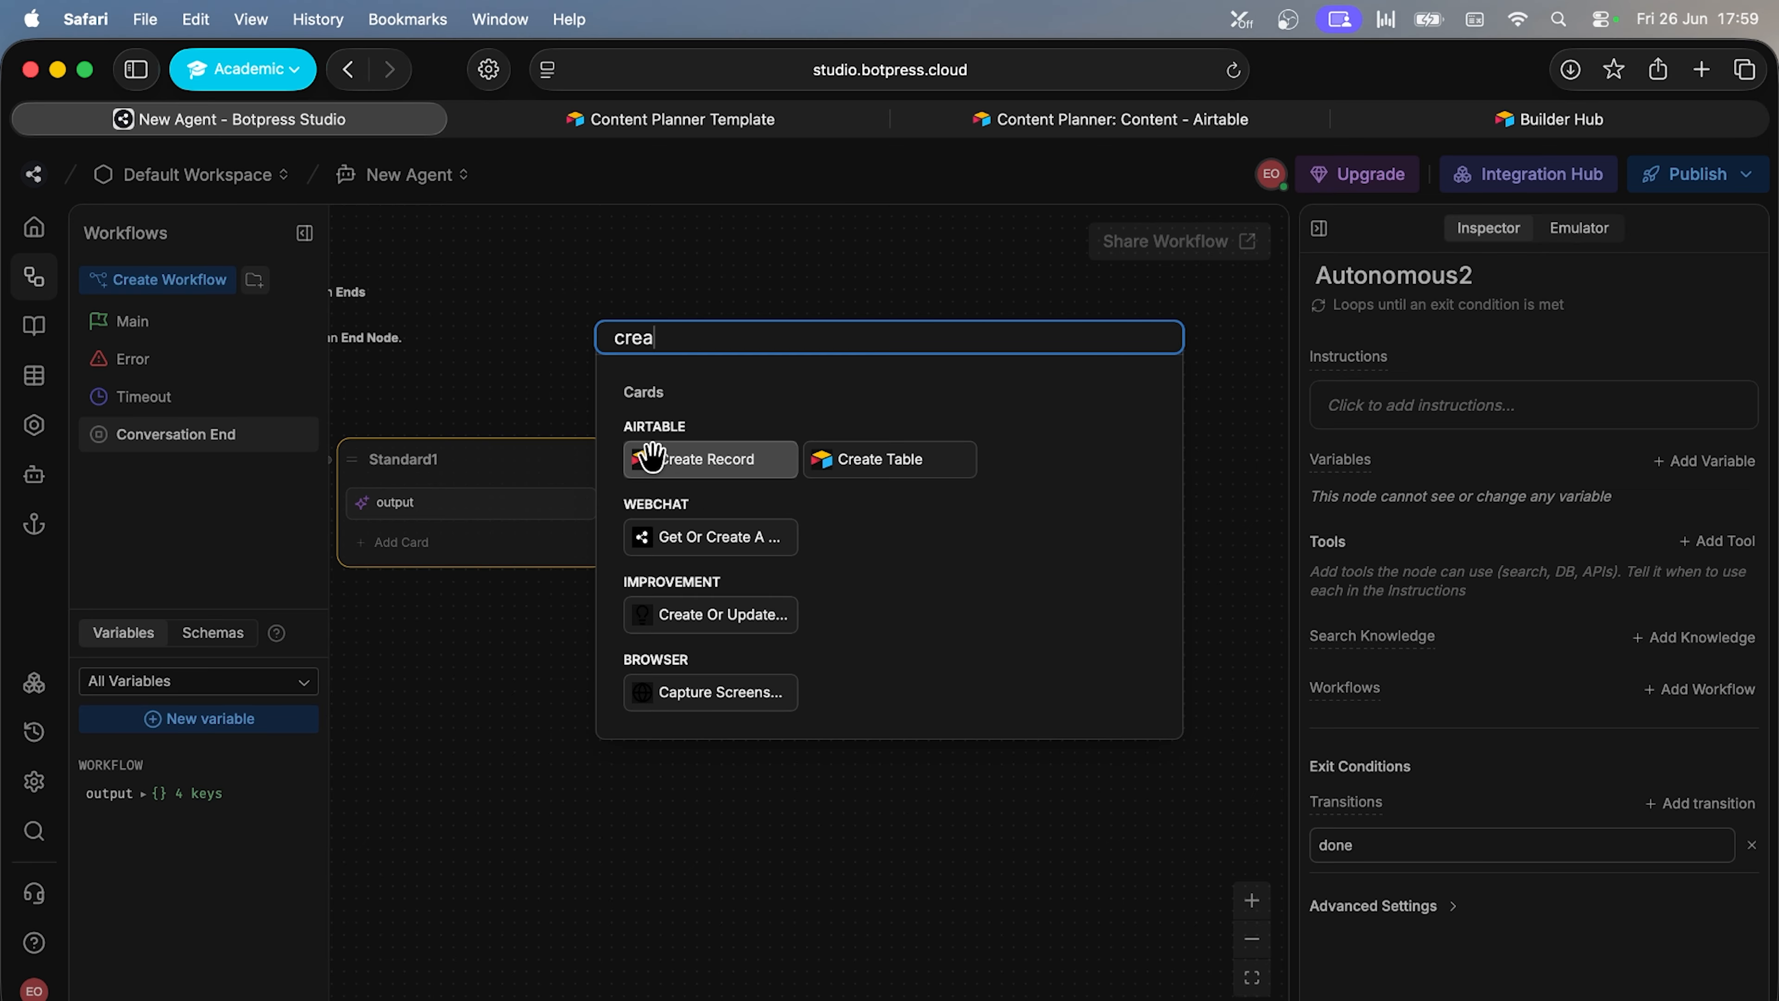
pyautogui.click(705, 459)
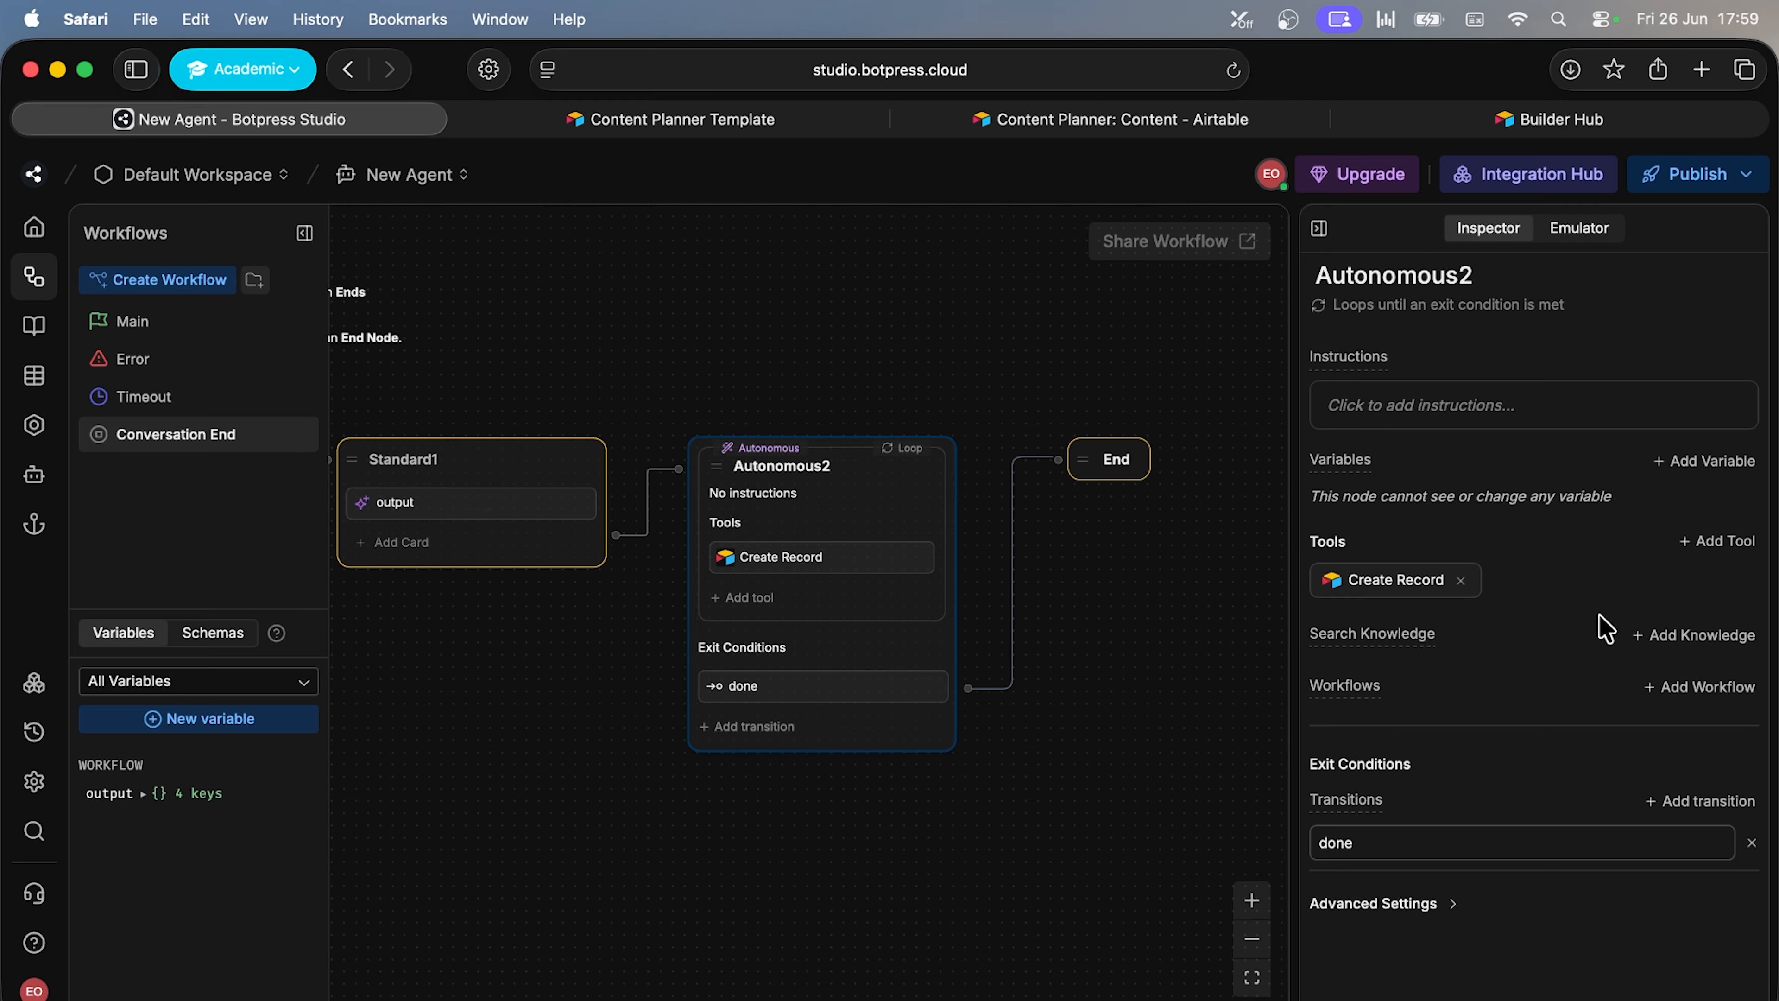
pyautogui.click(1703, 463)
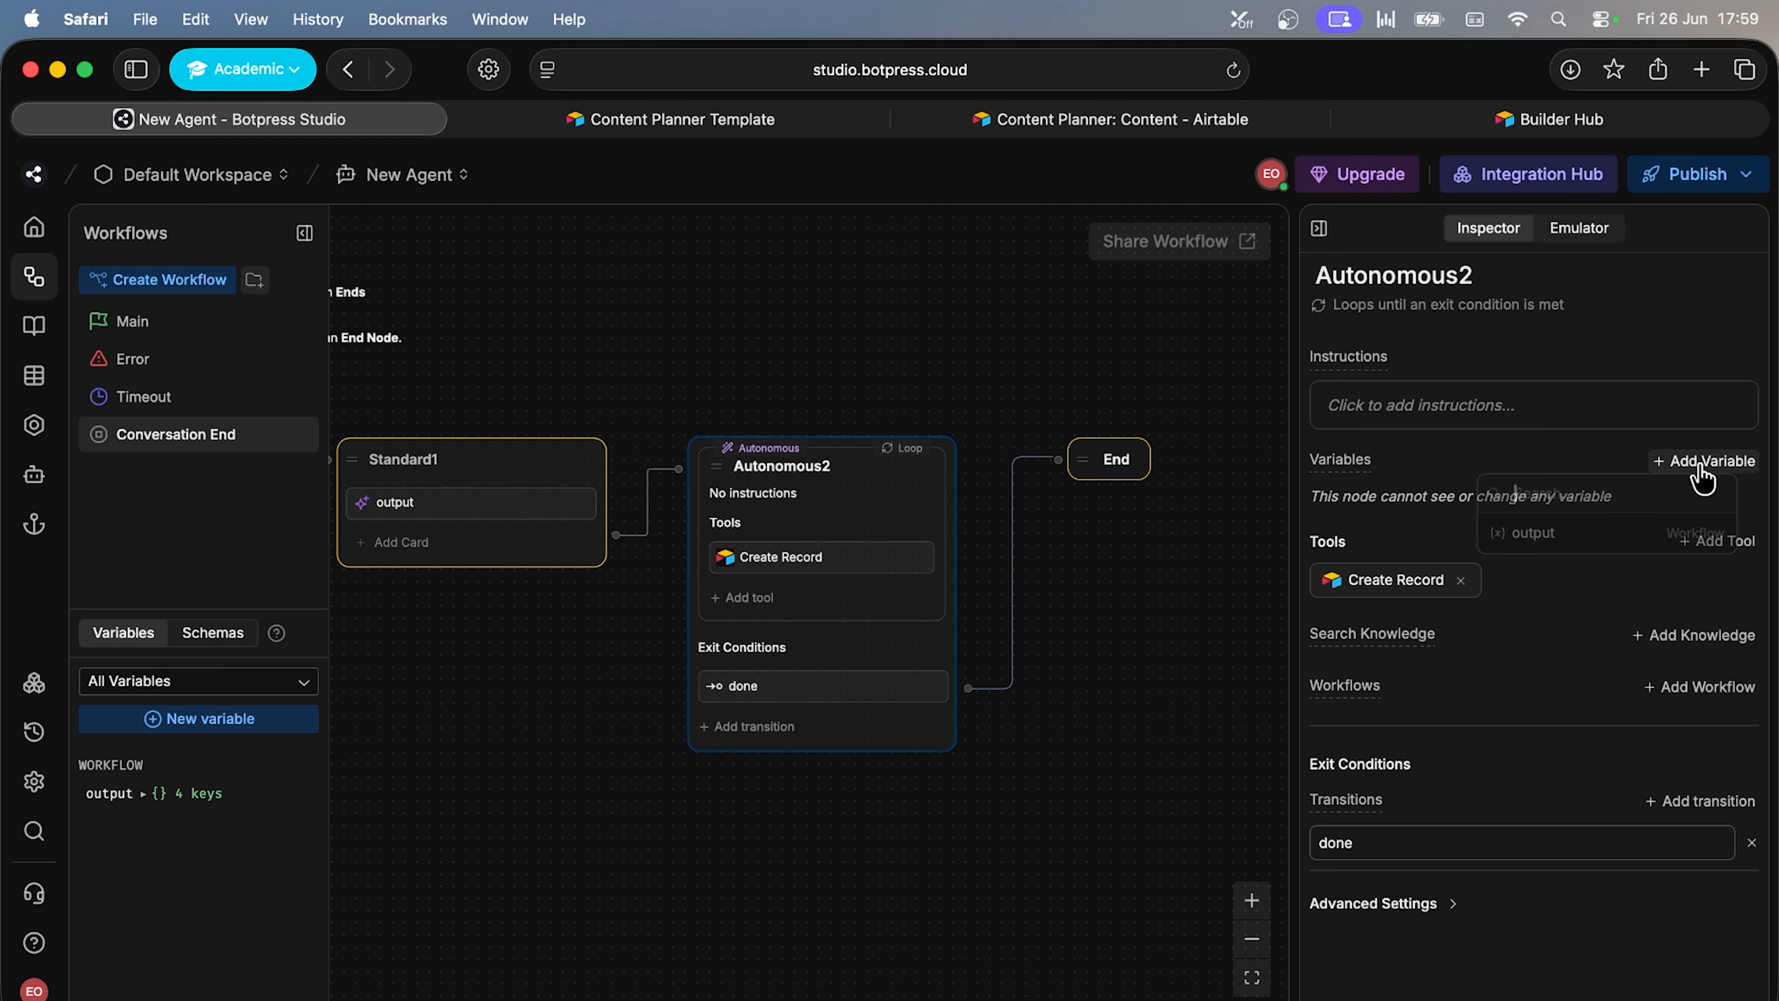
pyautogui.click(1581, 549)
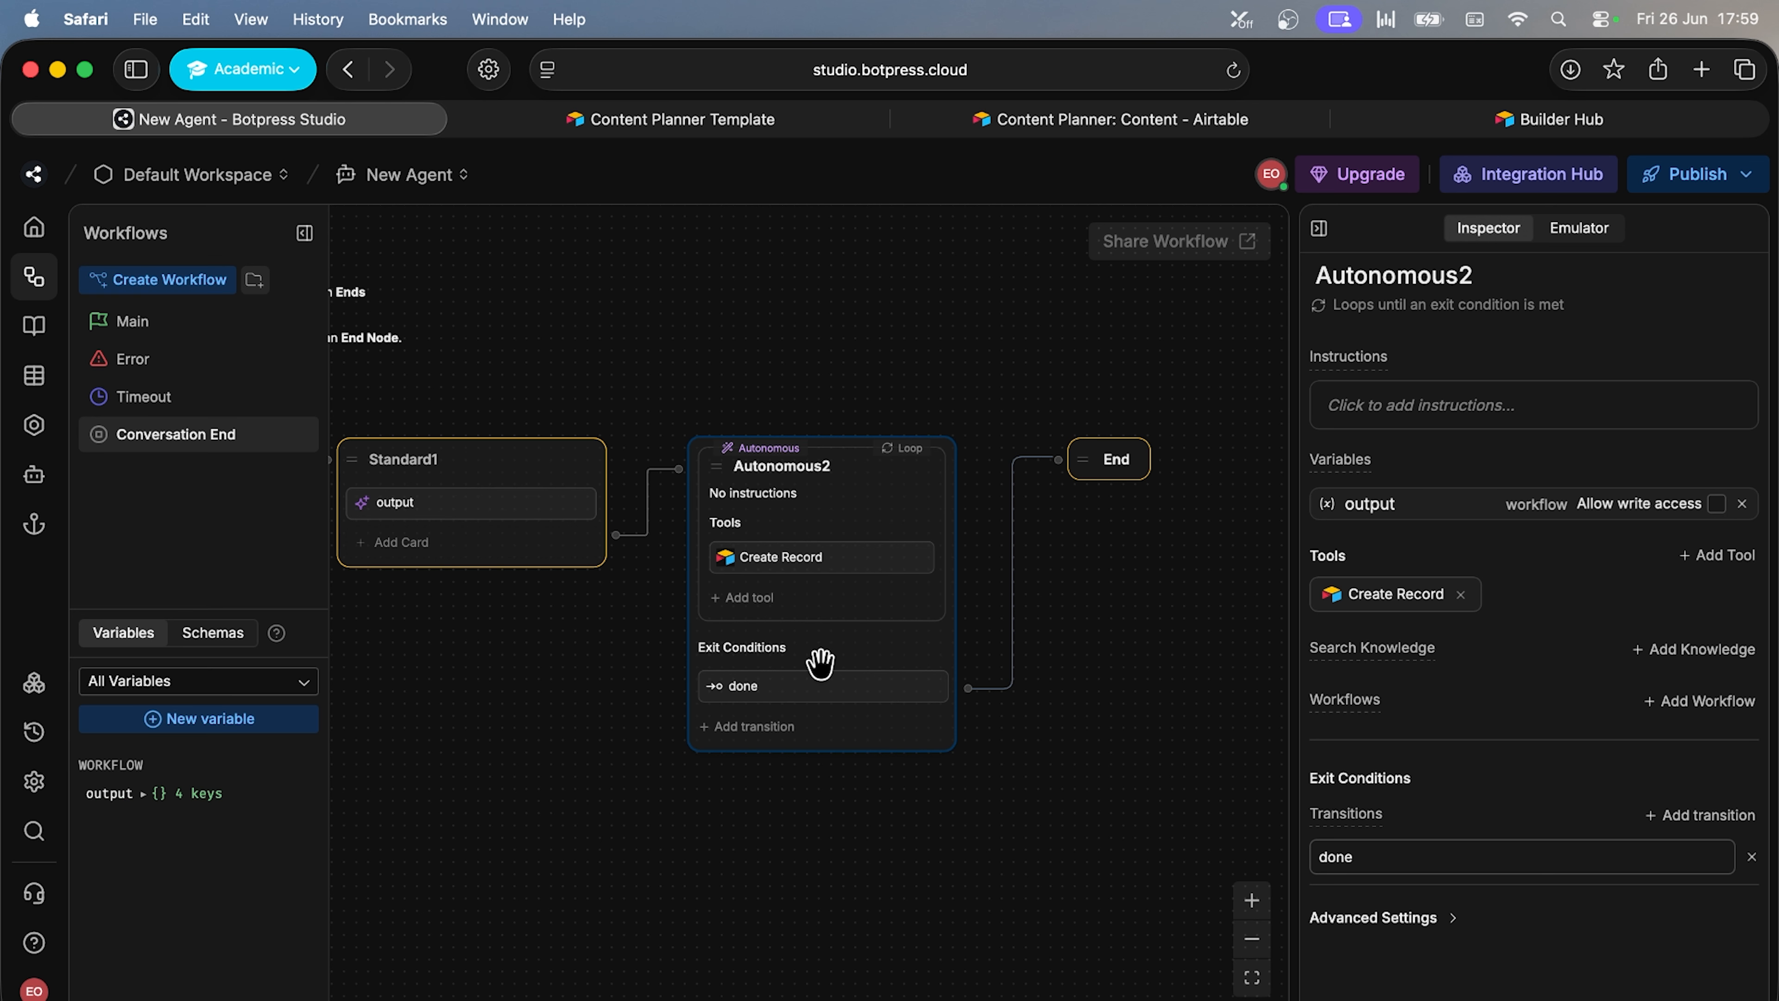
pyautogui.click(1743, 504)
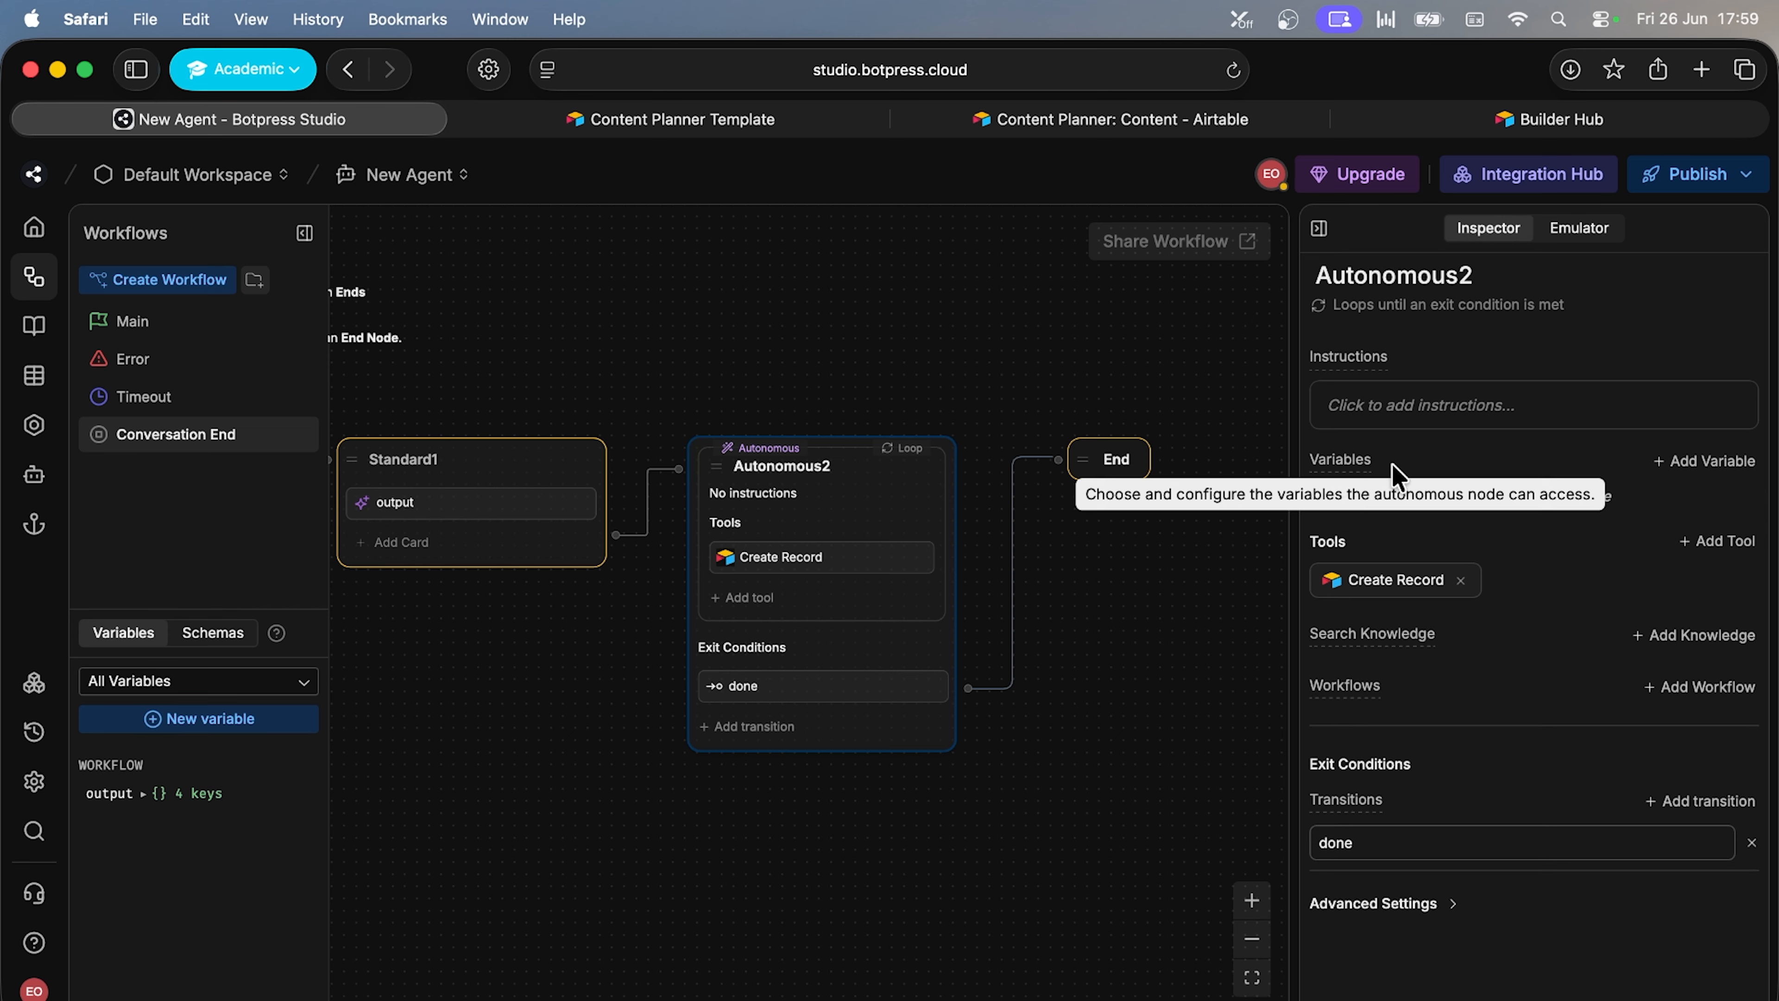
# Give the Autonomous2 node access to the workflow variable "output" without write access
pyautogui.click(1729, 462)
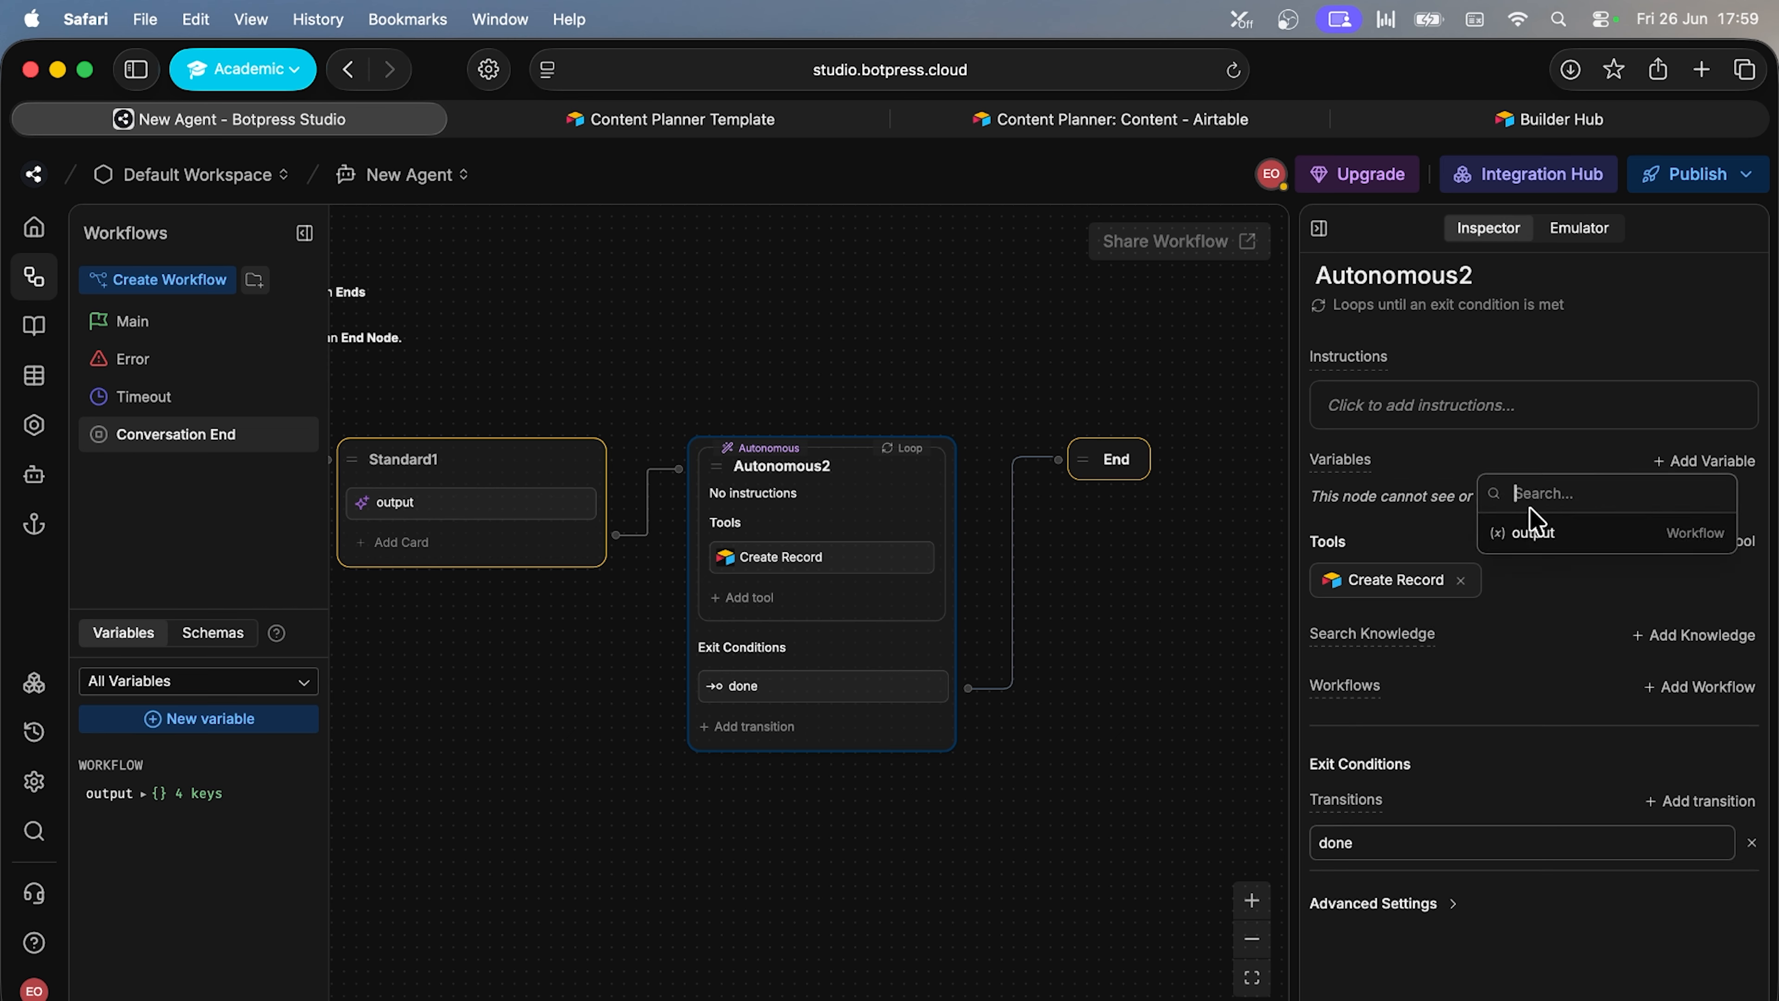
pyautogui.click(1532, 533)
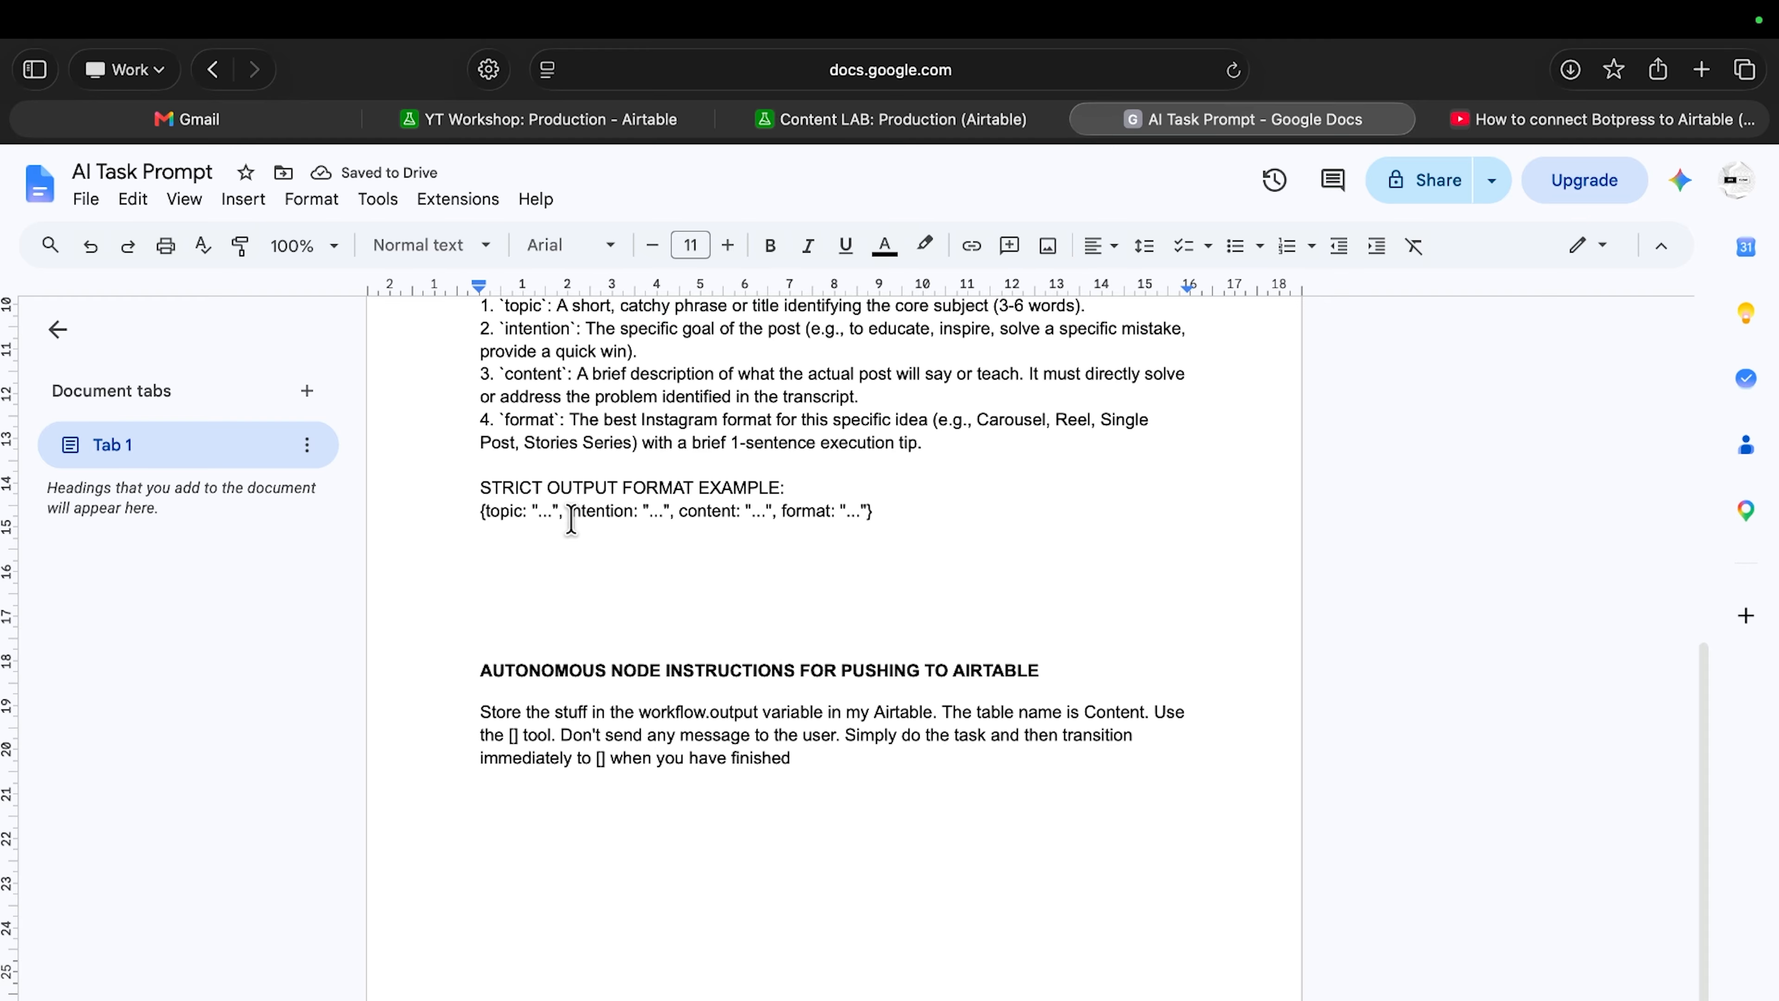
# Copy the autonomous node instructions for pushing to Airtable from the AI Task Prompt Google Doc into the Autonomous2 instructions in Botpress Studio
pyautogui.click(803, 755)
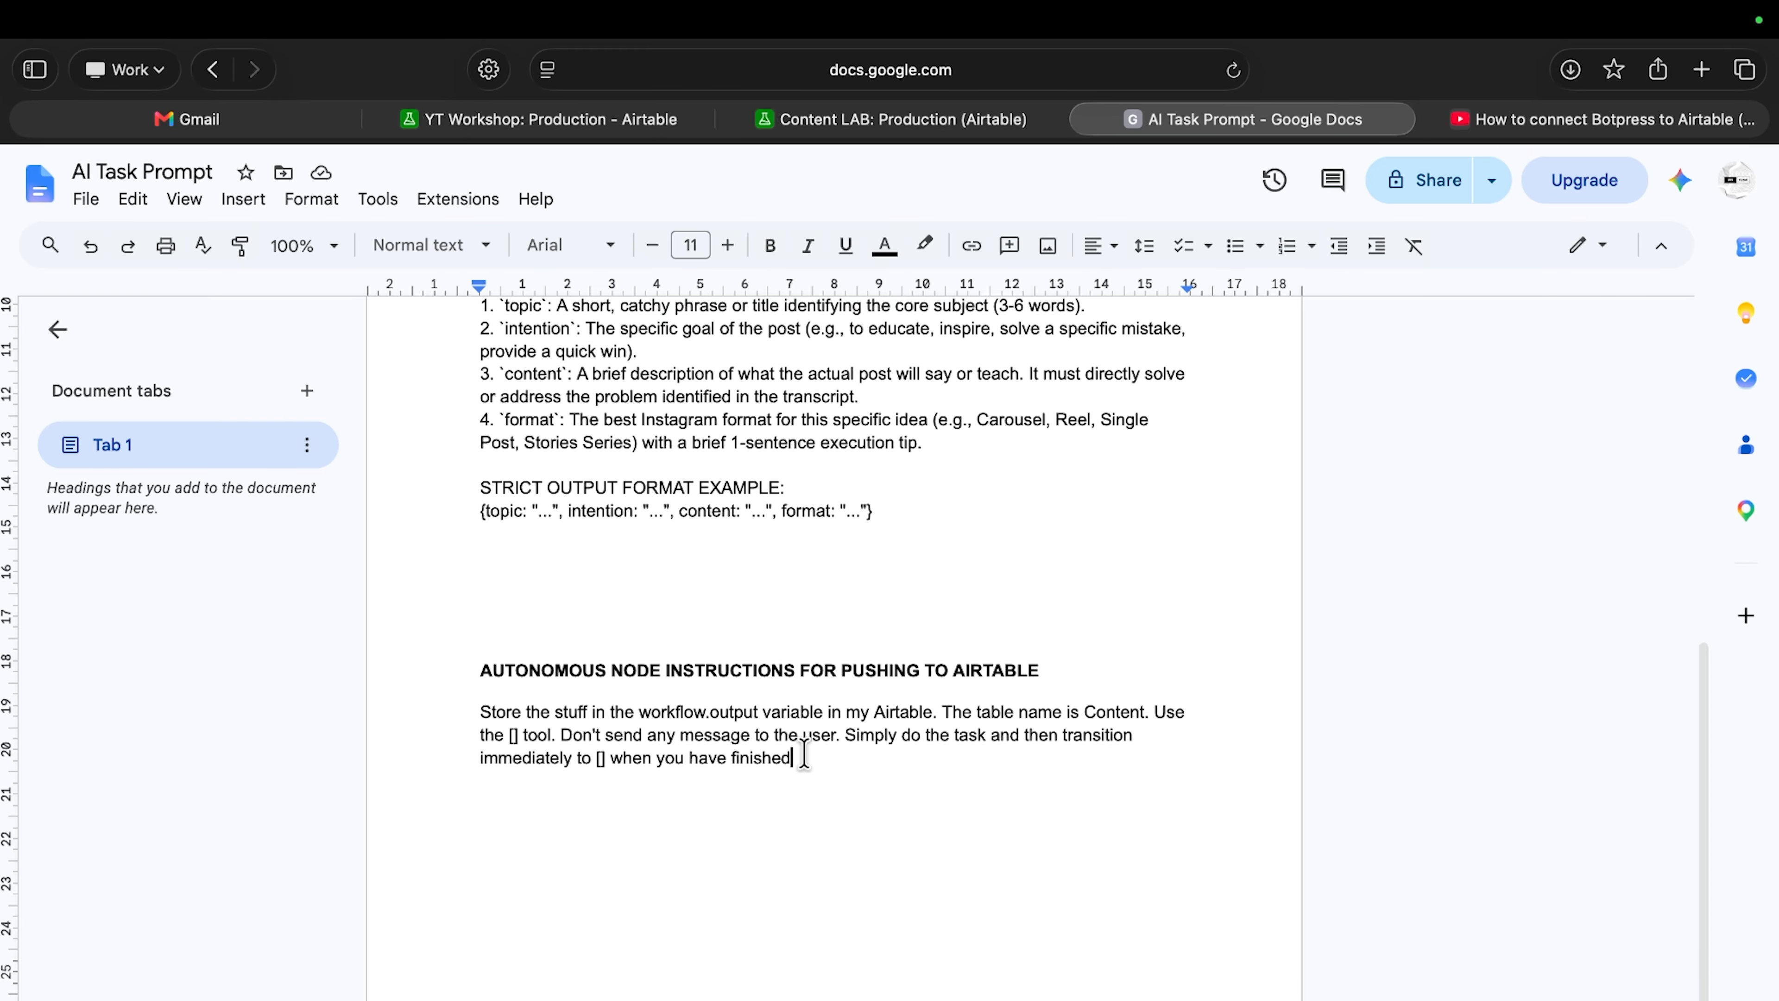
pyautogui.moveTo(804, 754); pyautogui.dragTo(456, 715)
pyautogui.press('super+c')
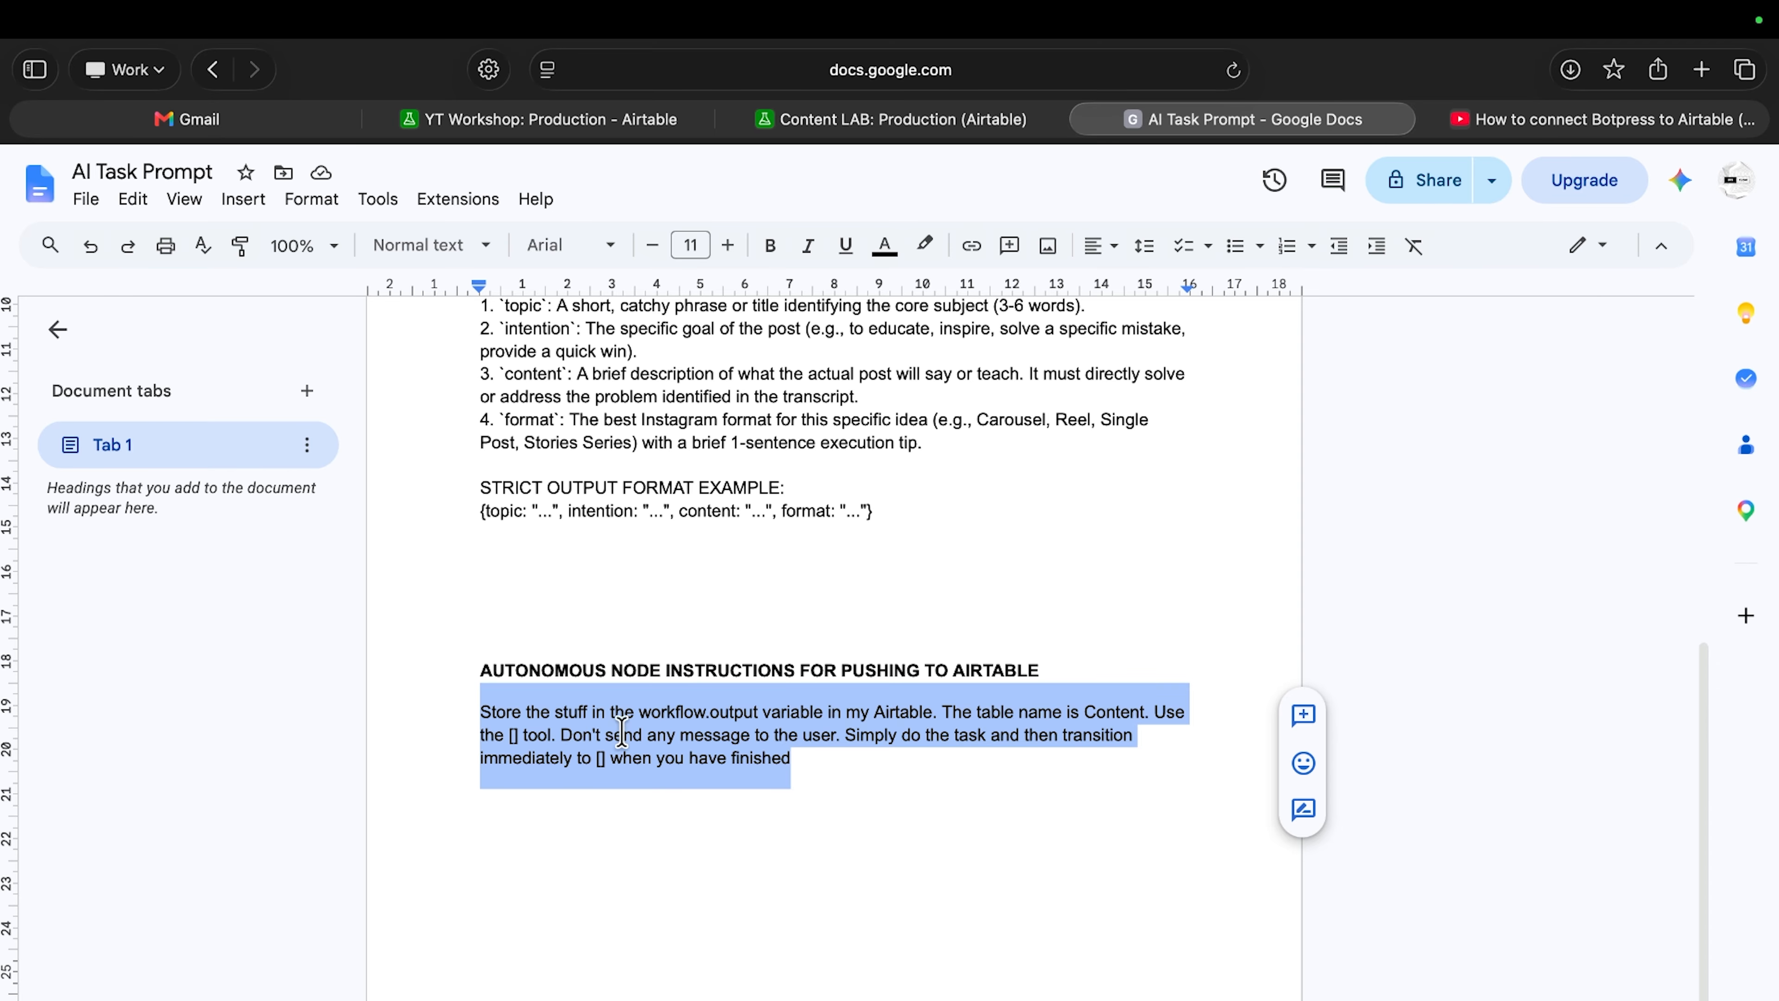
pyautogui.hotkey('ctrl', 'Left')
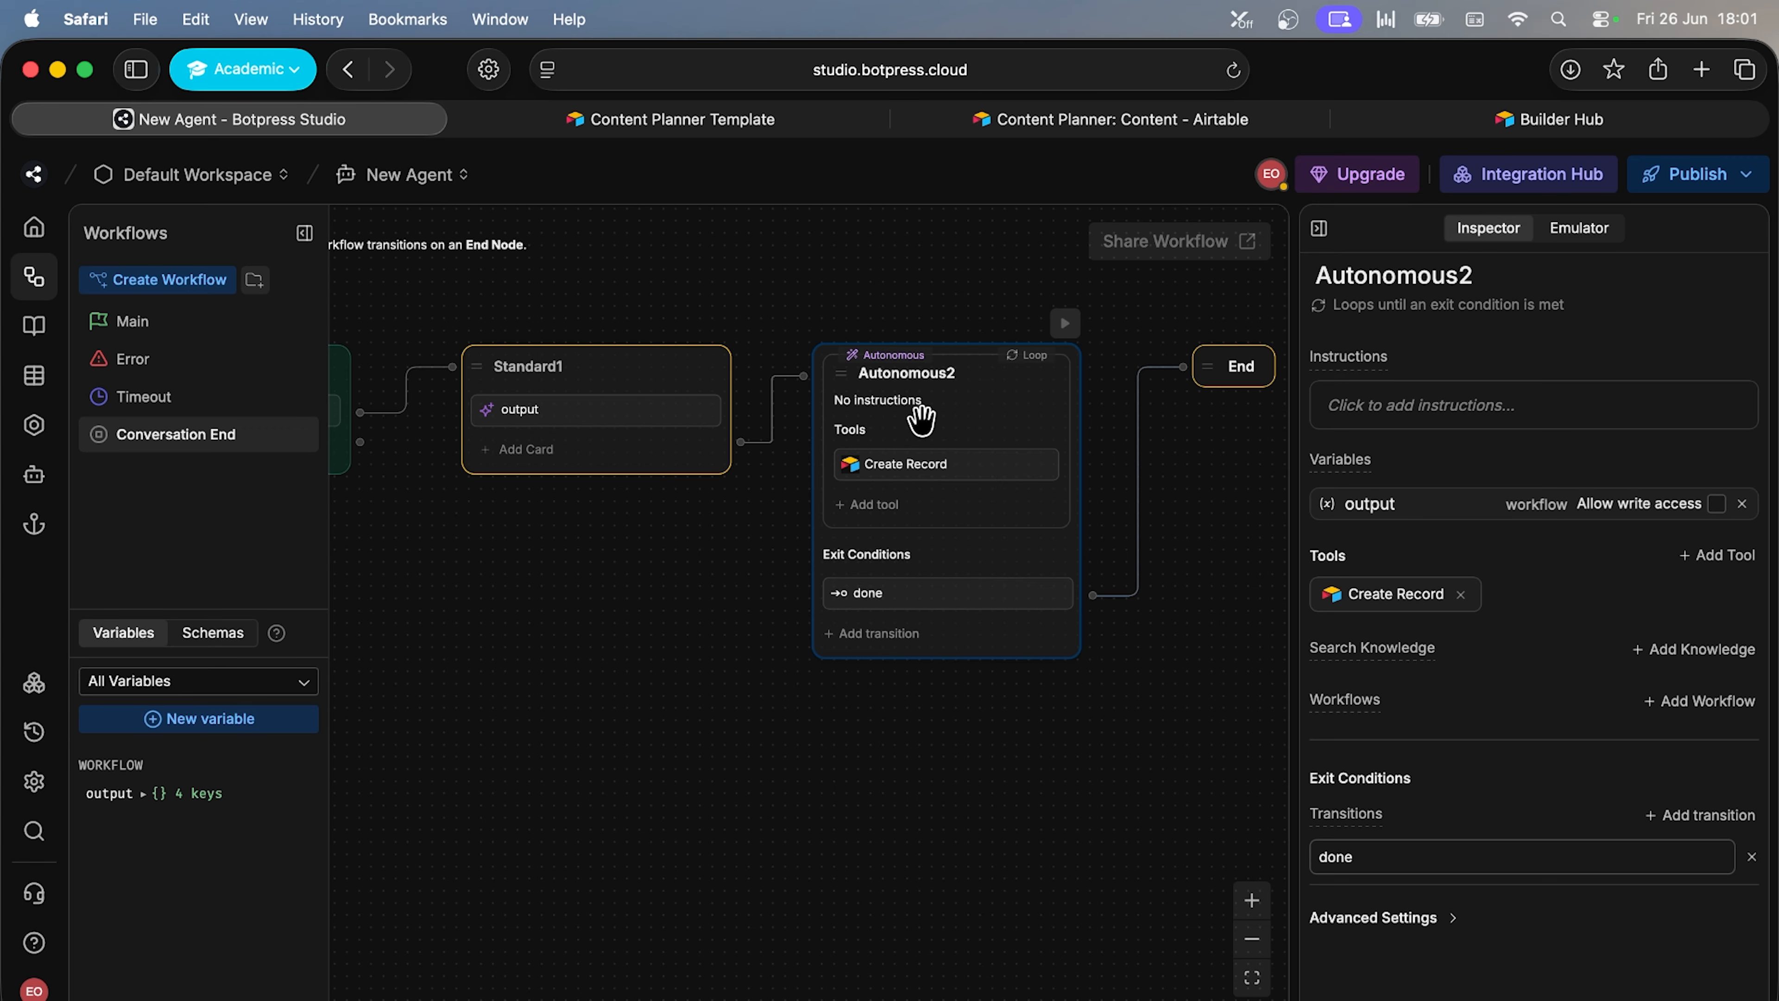
pyautogui.click(1362, 405)
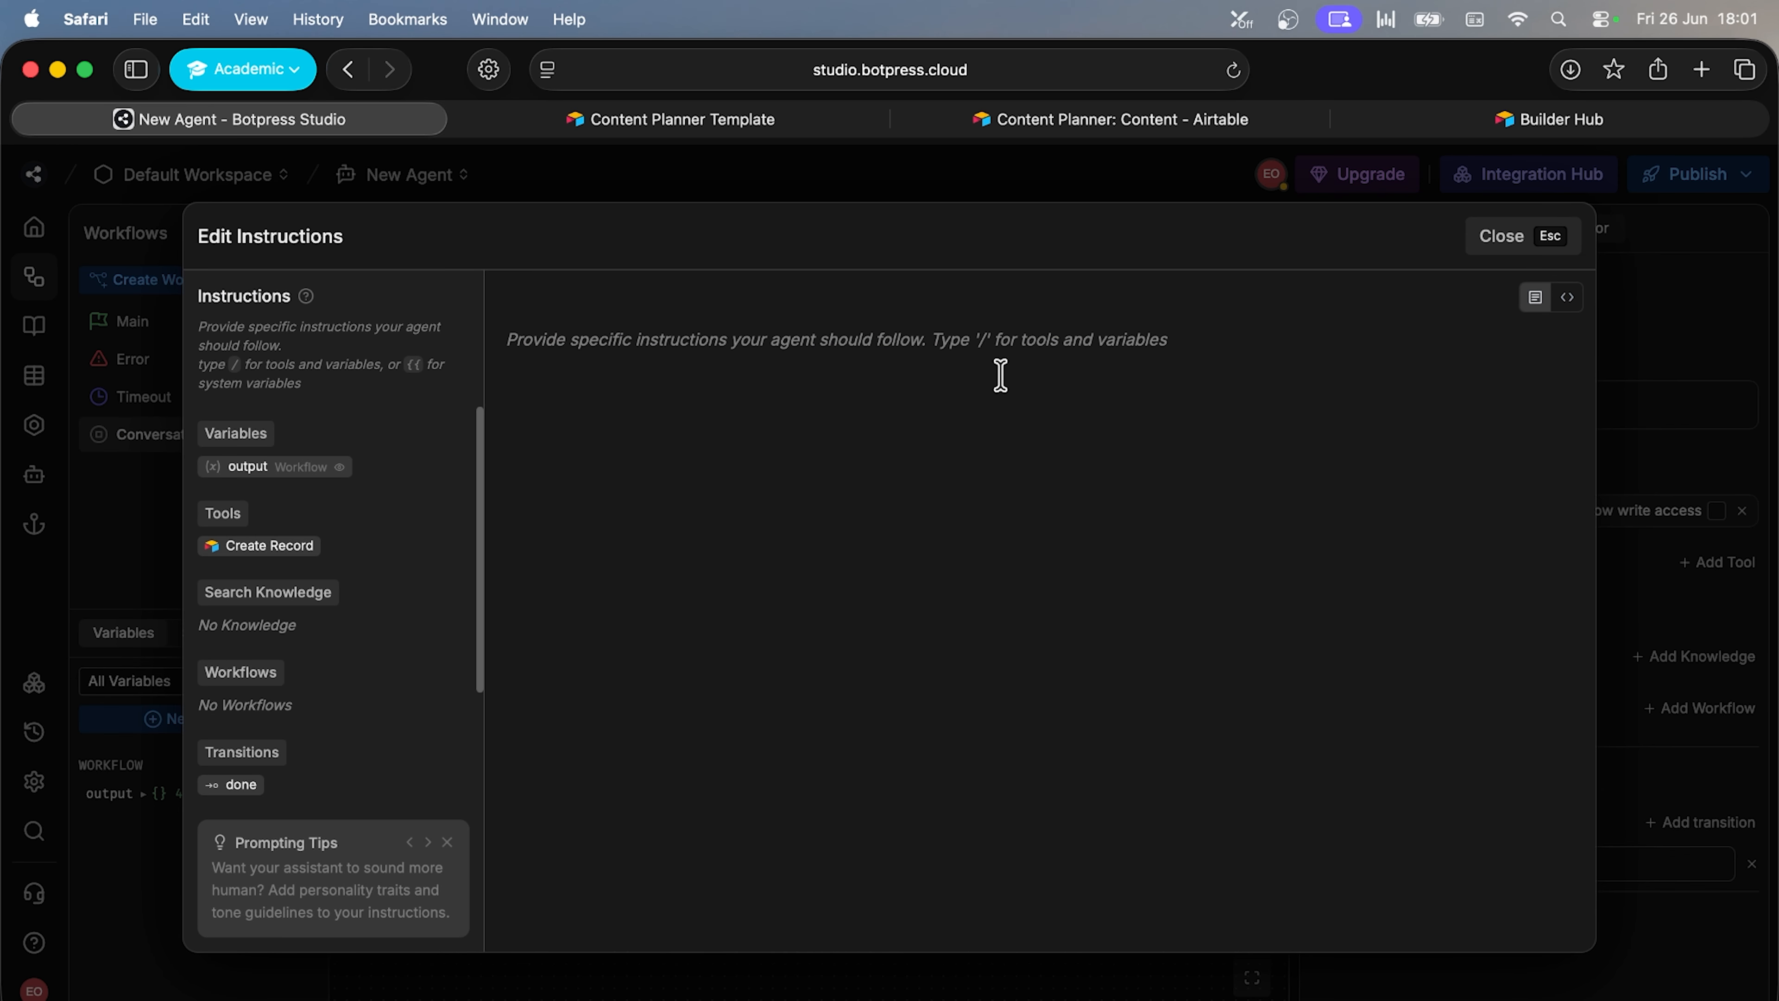
pyautogui.press('super+v')
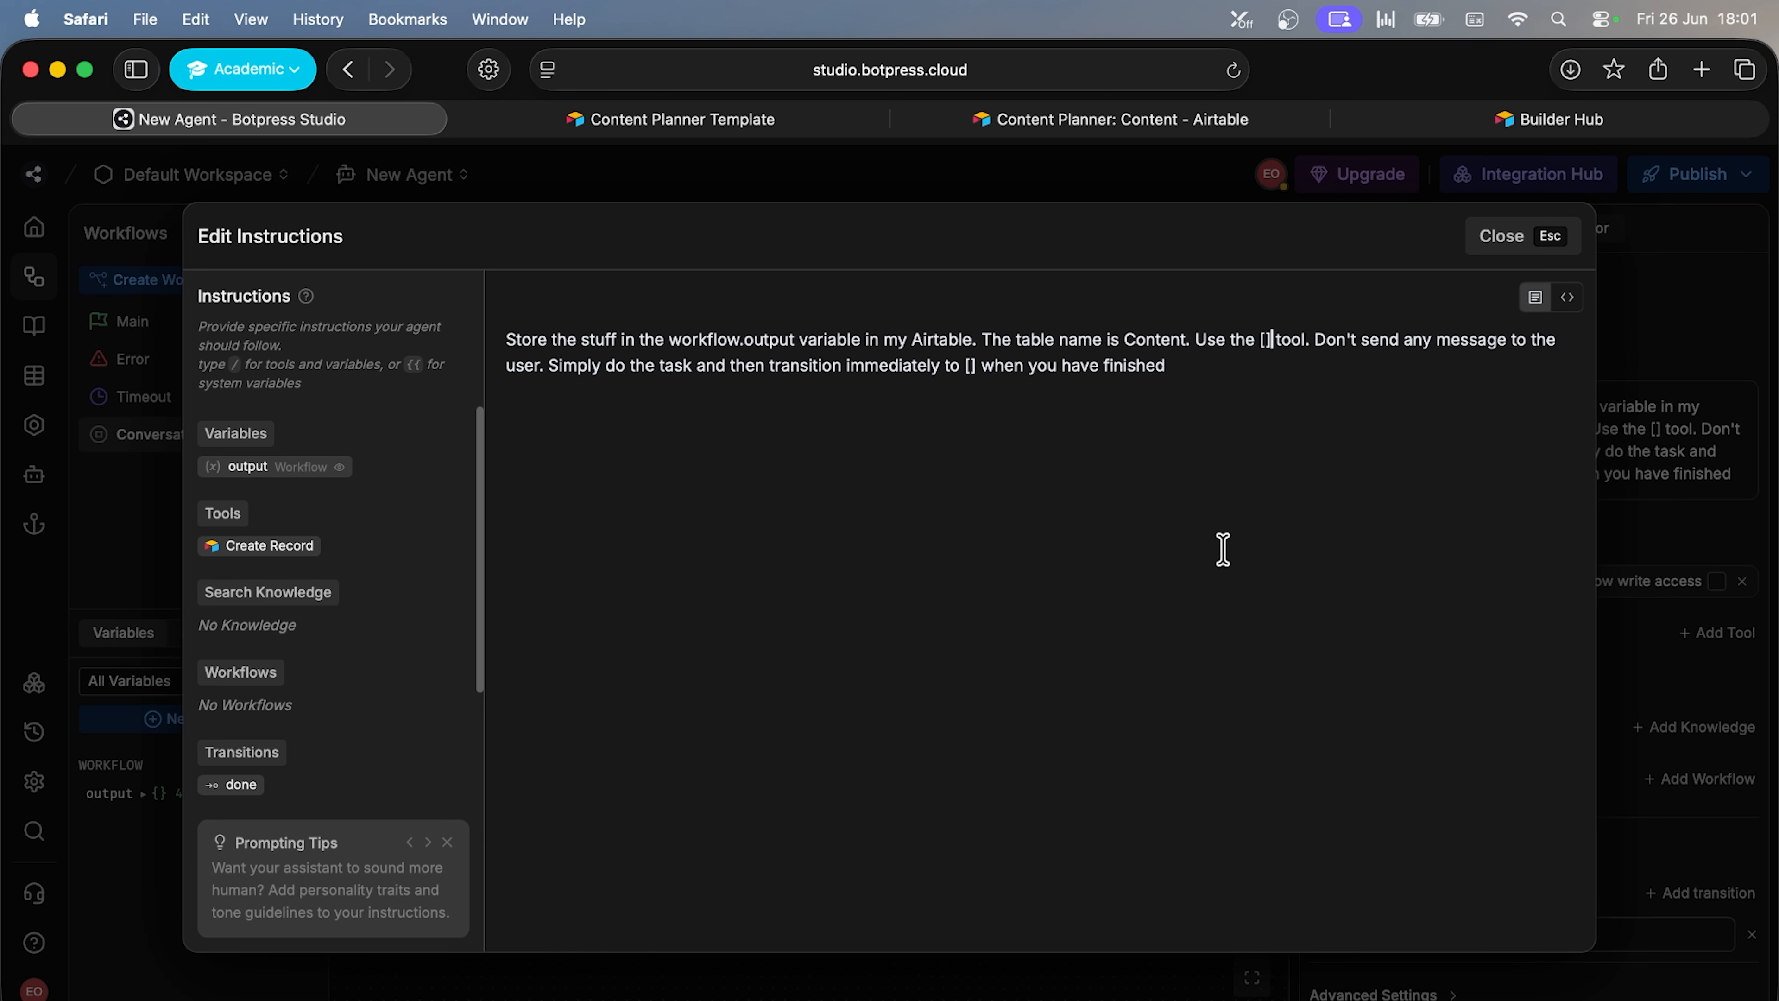
# Replace the two [] placeholders in the instructions with the Create Record tool and the done transition, end with a period, and close the editor
pyautogui.press('BackSpace')
pyautogui.press('BackSpace')
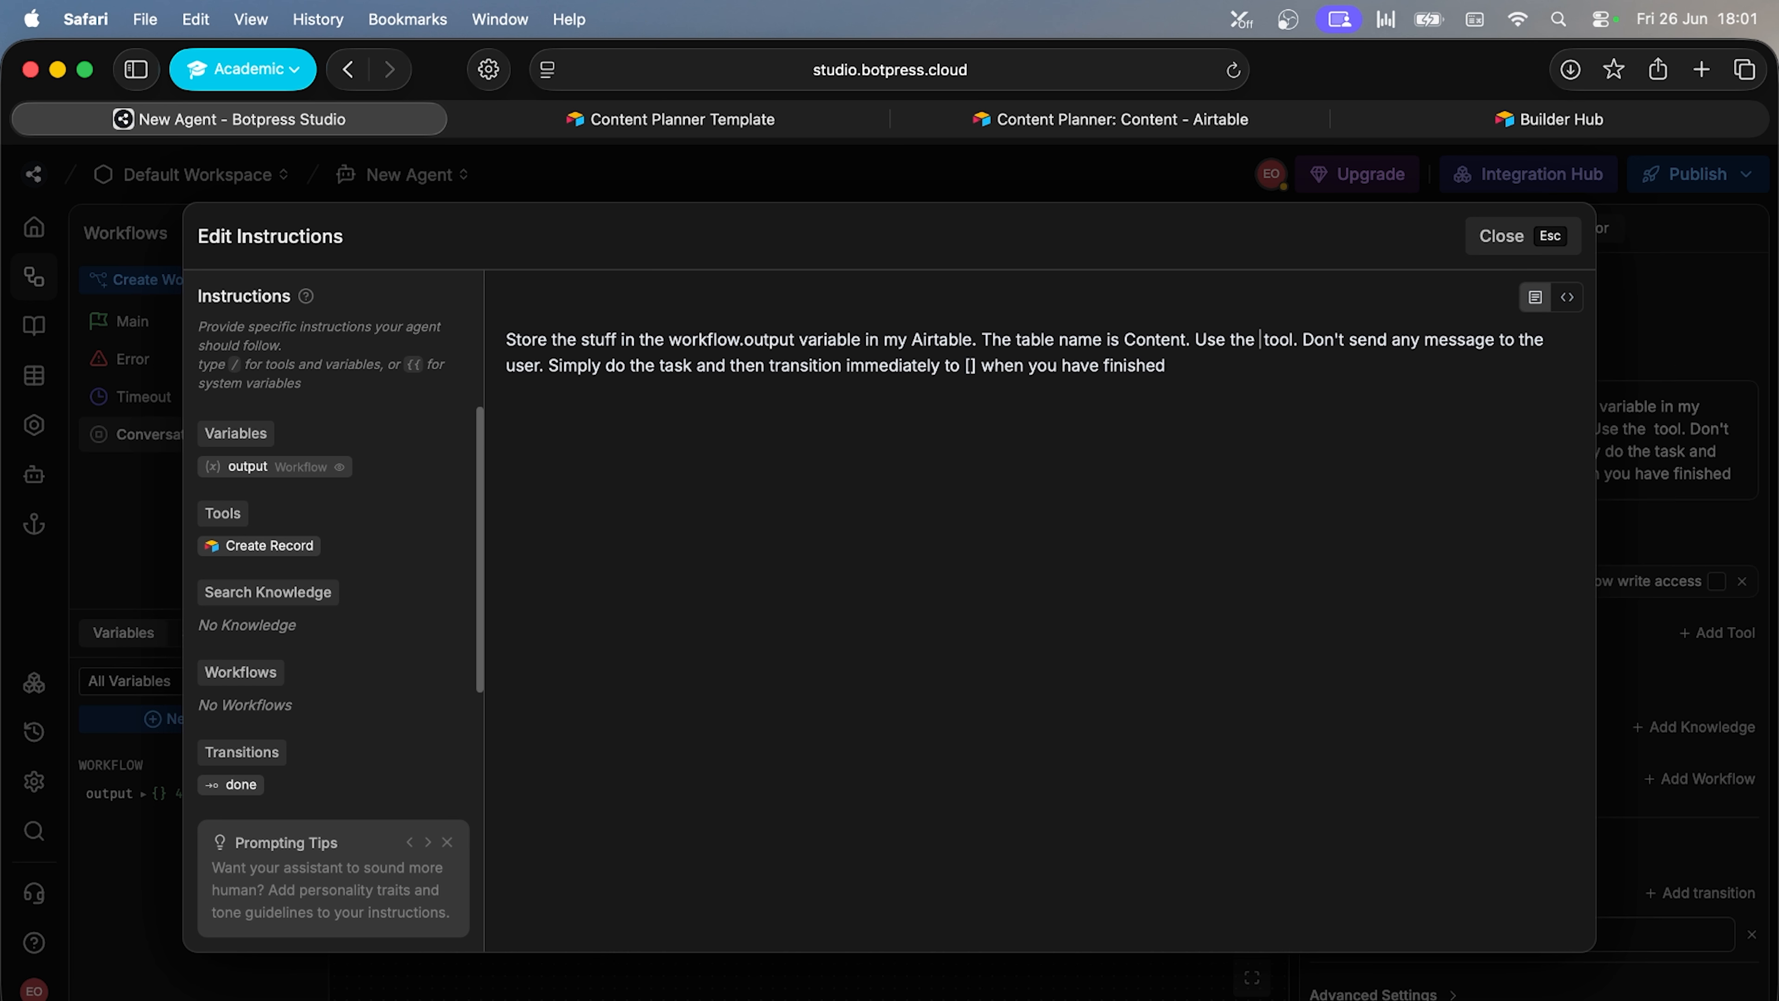
pyautogui.click(266, 550)
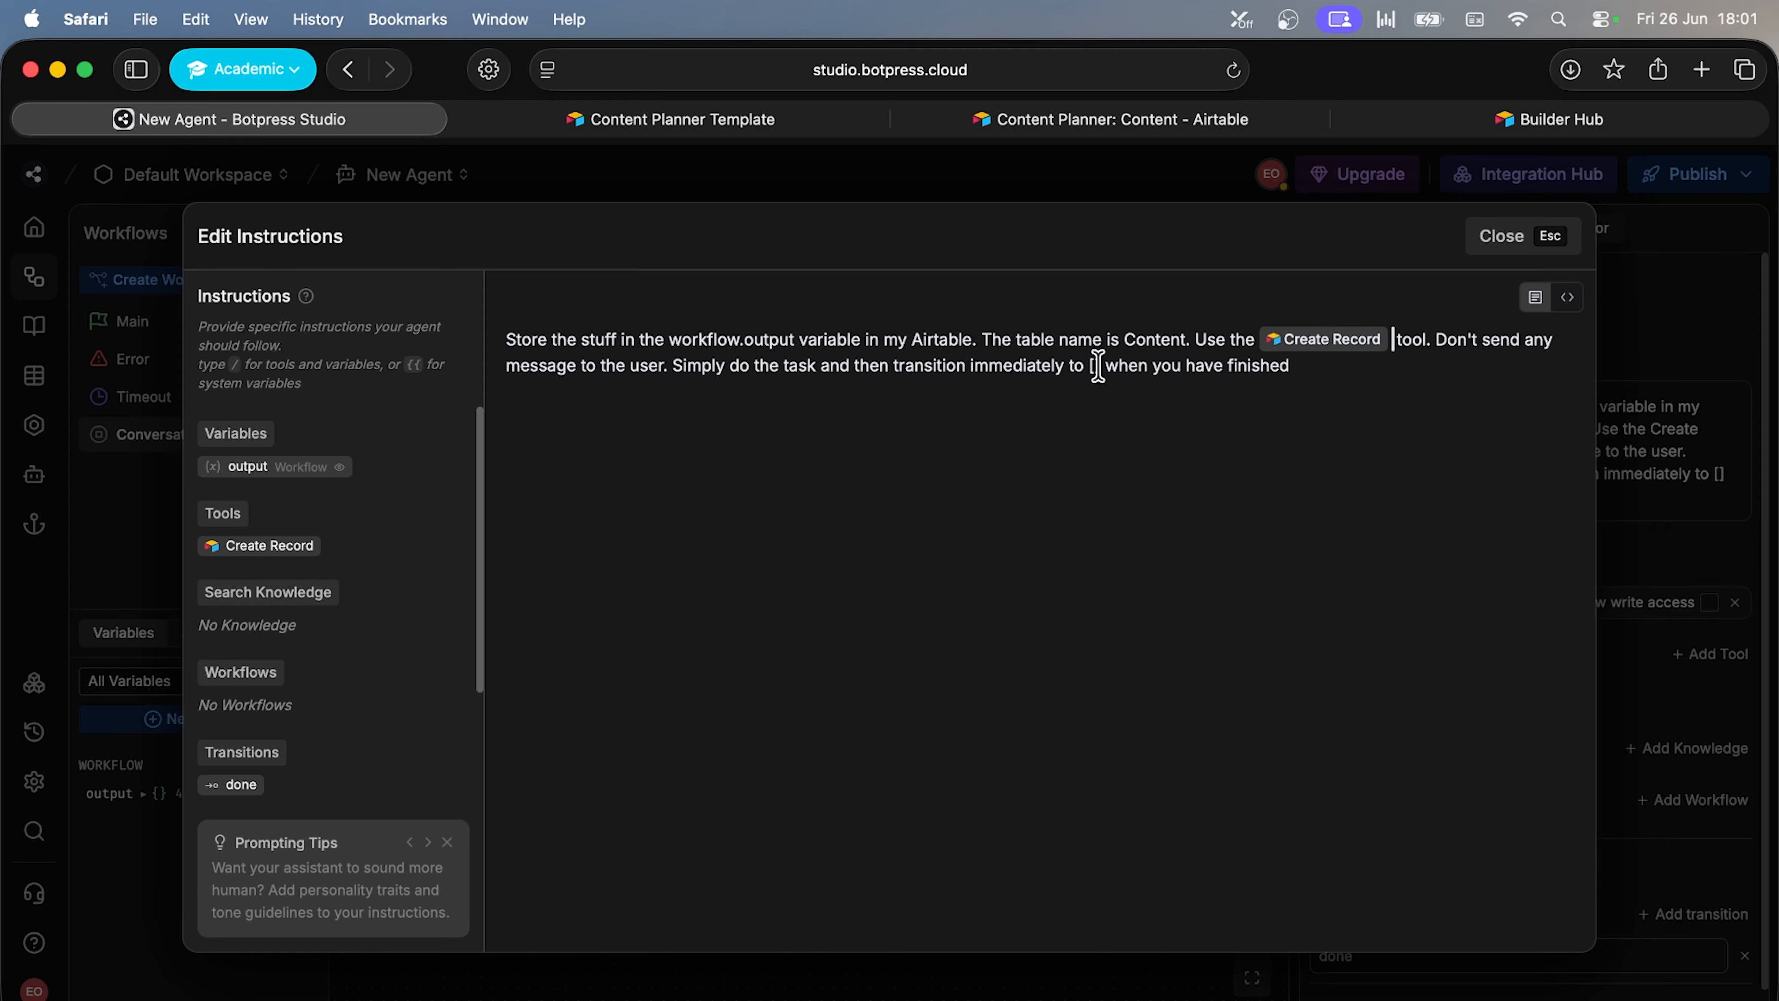
pyautogui.press('BackSpace')
pyautogui.press('BackSpace')
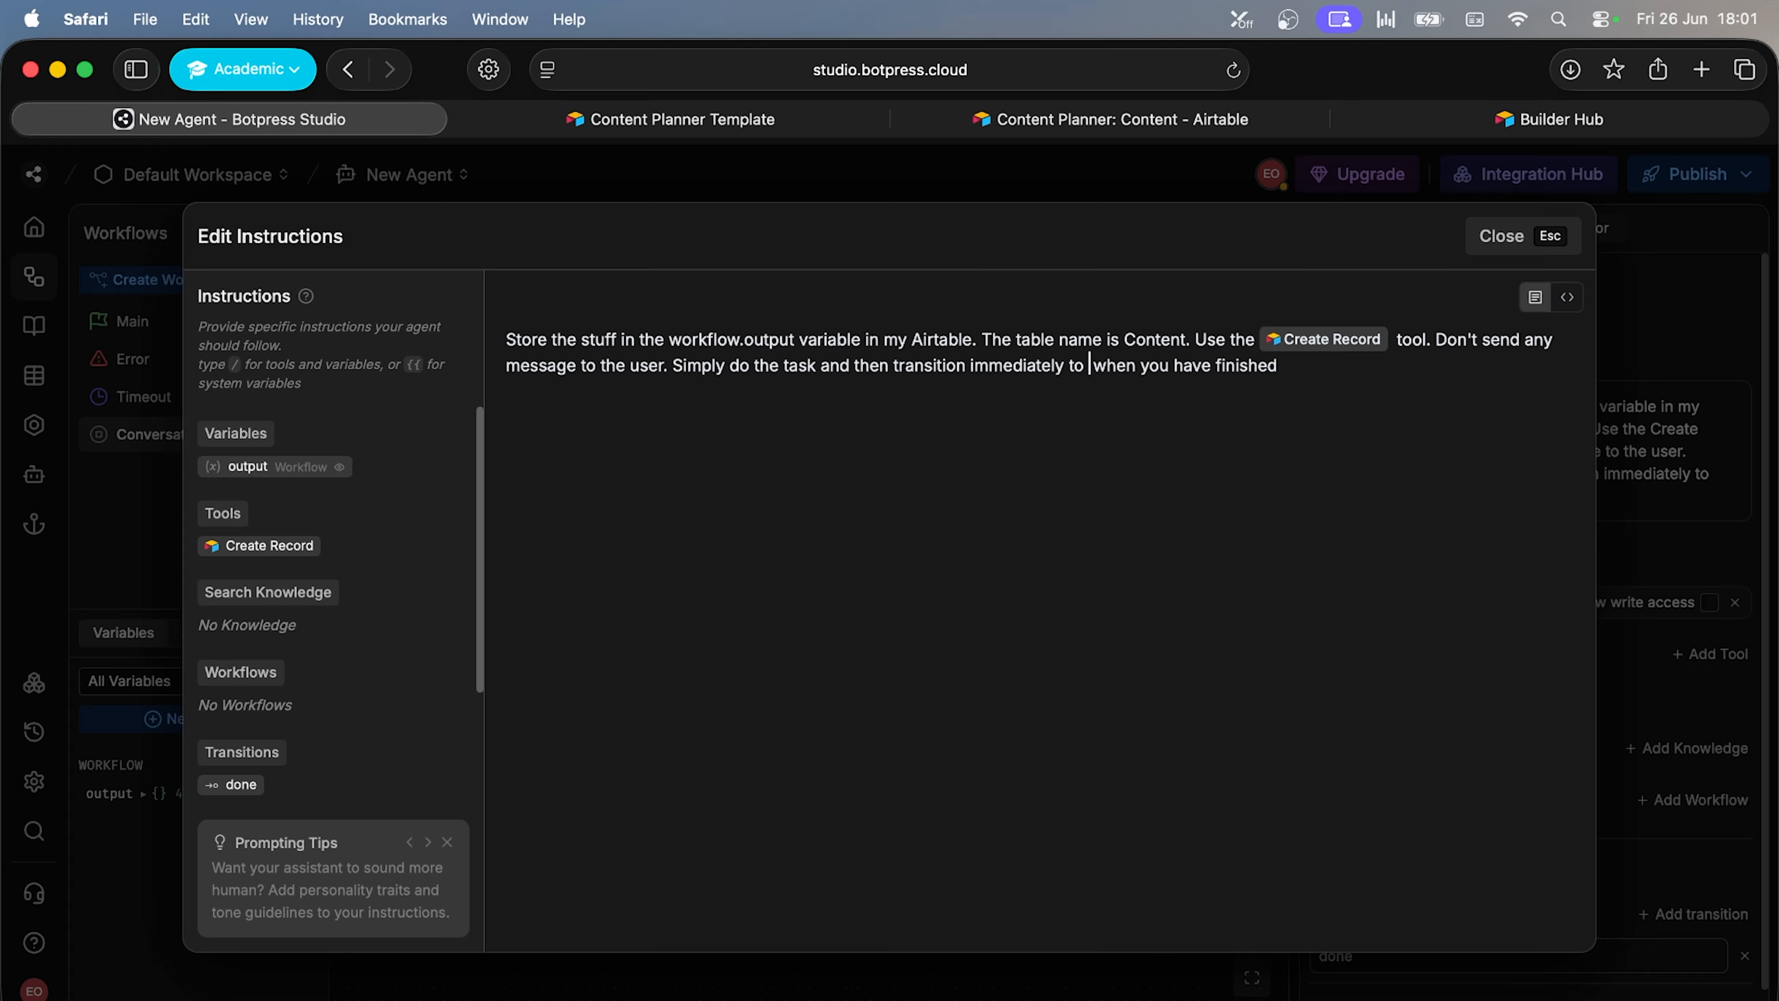
pyautogui.click(212, 788)
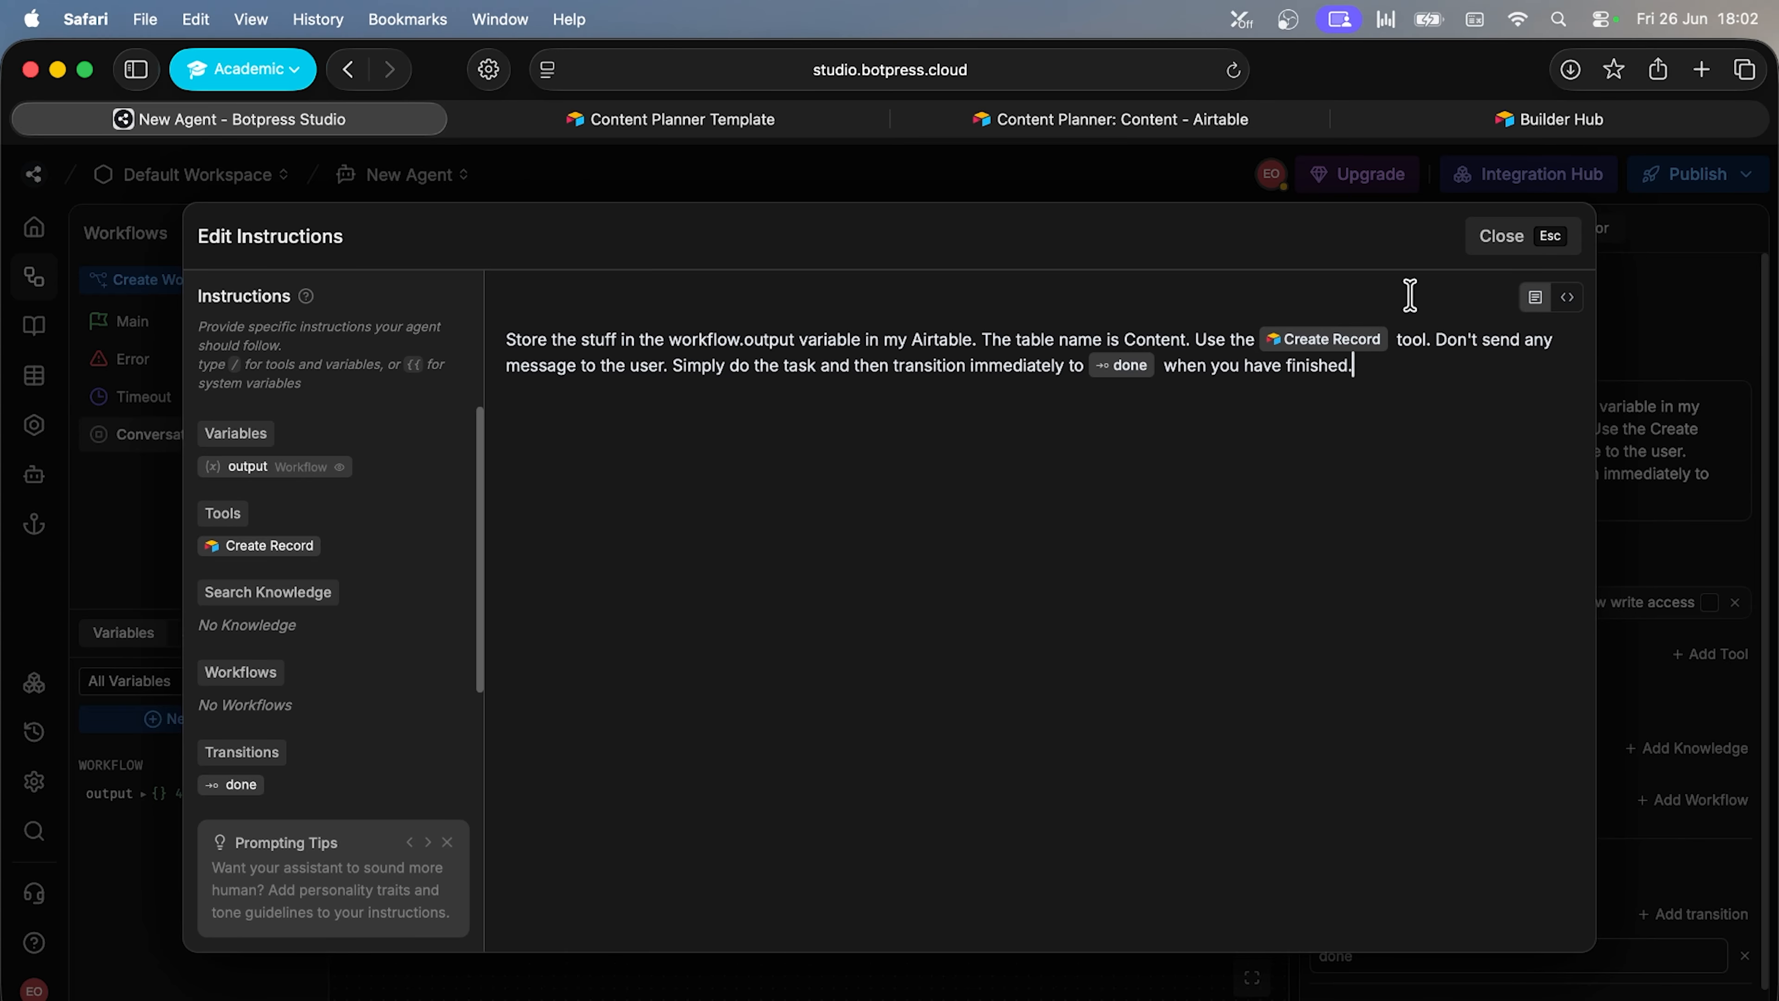
pyautogui.click(1506, 236)
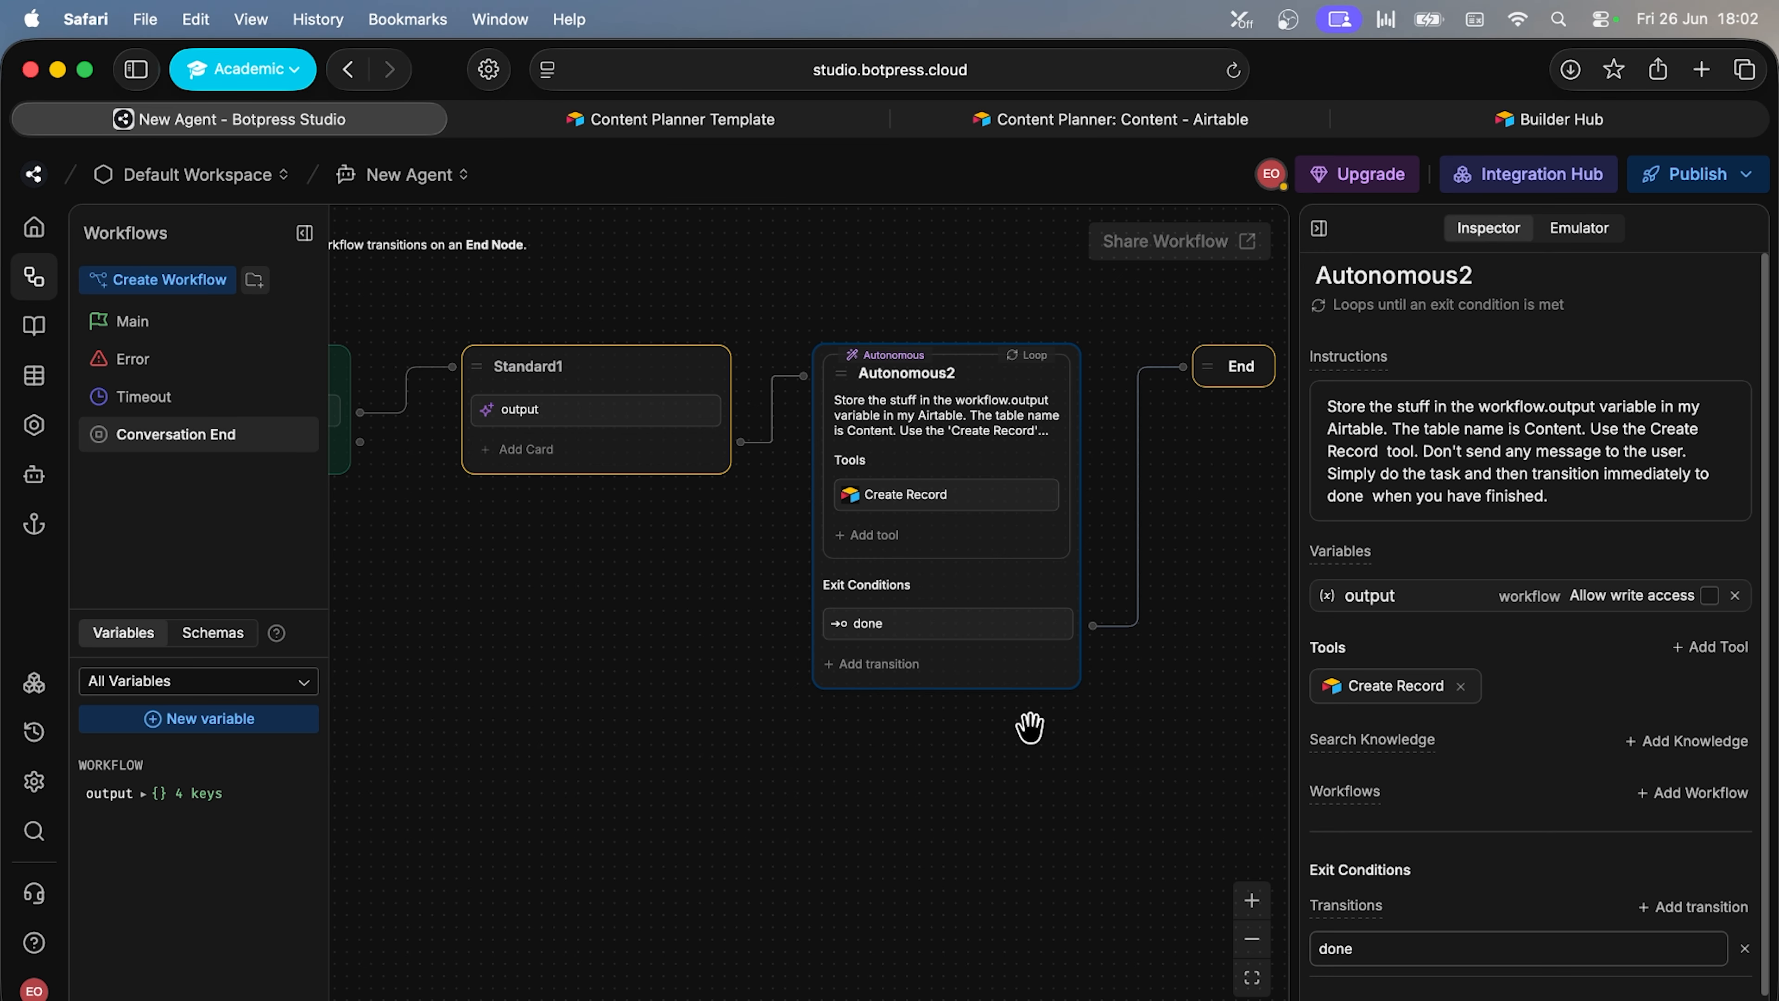
# Start a new test conversation with the bot in the emulator
pyautogui.click(1579, 228)
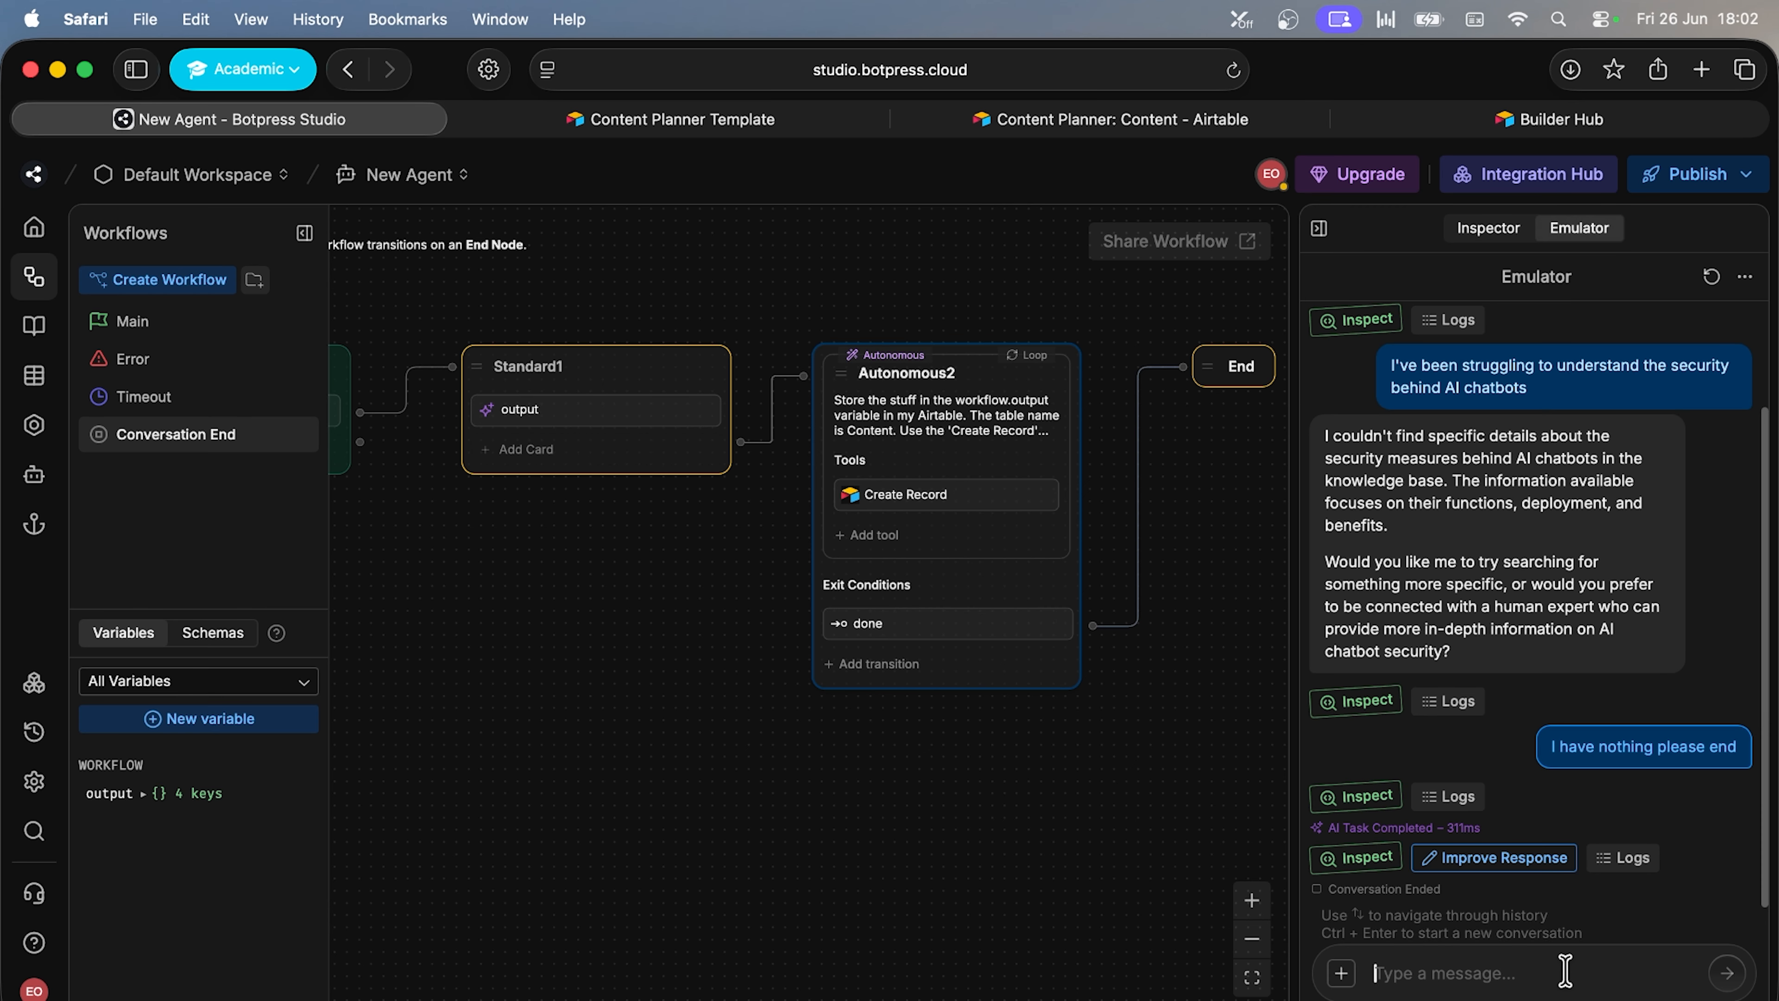
pyautogui.hotkey('ctrl', 'Return')
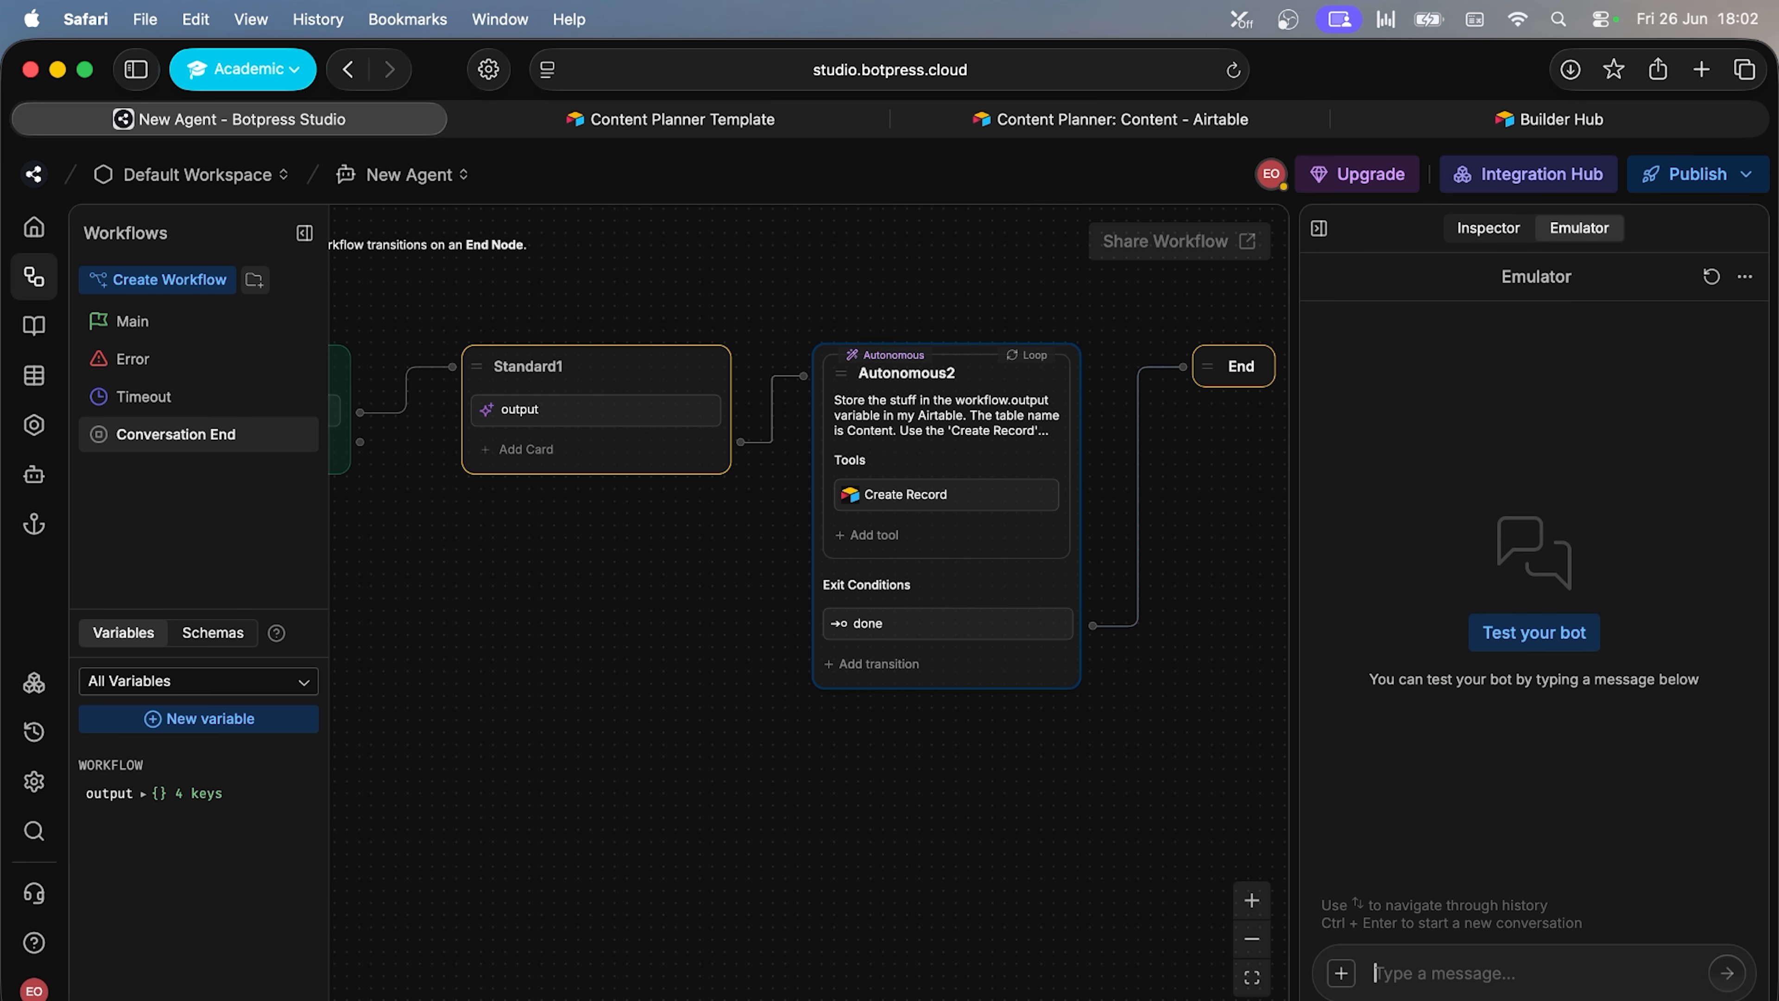